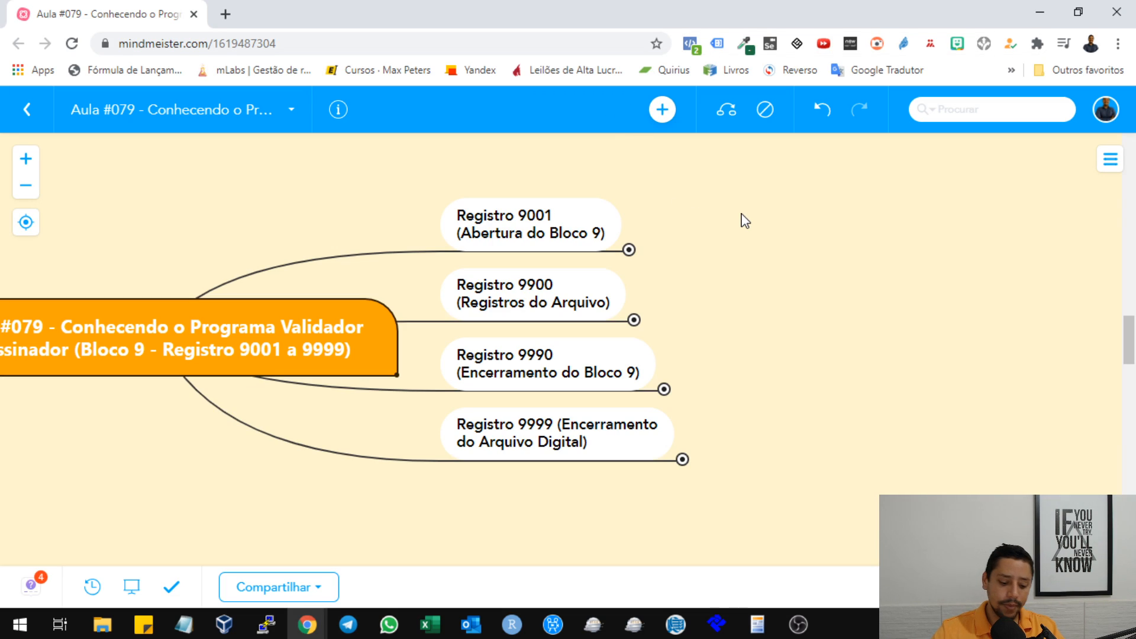
Show the mind map in full screen and expand the Registro 9001 branch and its Definição topic
{"action": "key", "text": "F11"}
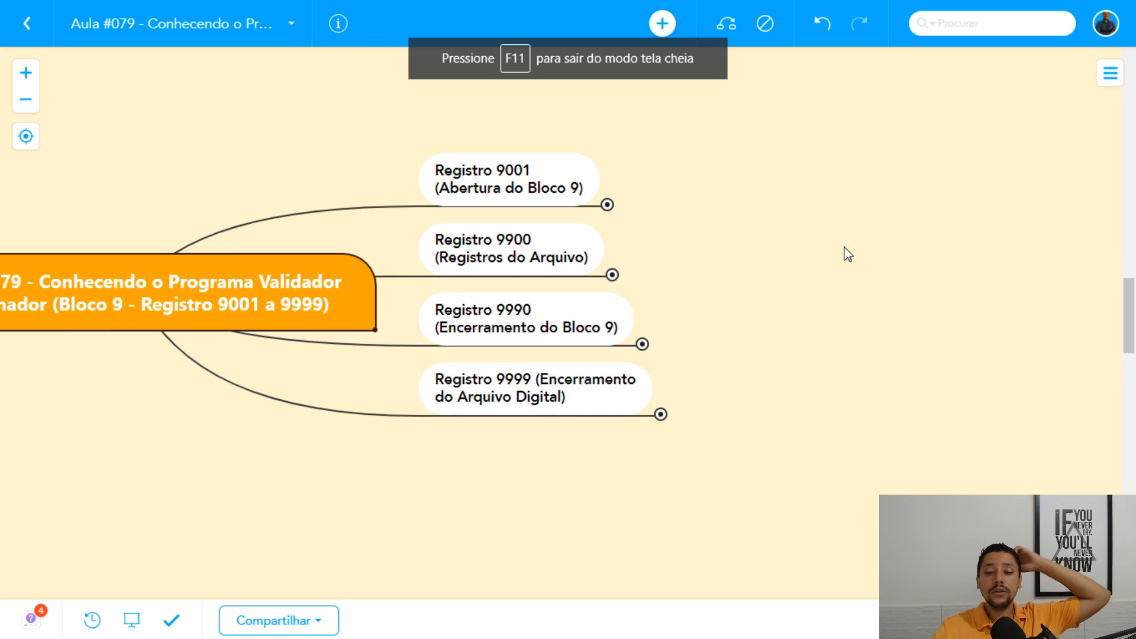
{"action": "left_click", "coordinate": [607, 207]}
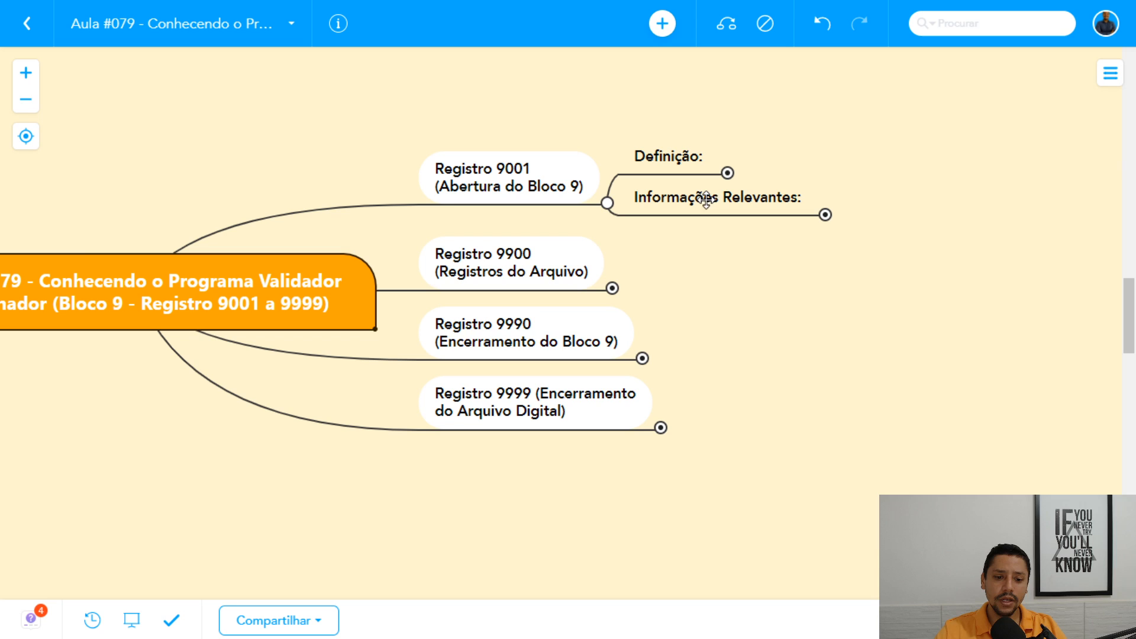
{"action": "left_click", "coordinate": [727, 173]}
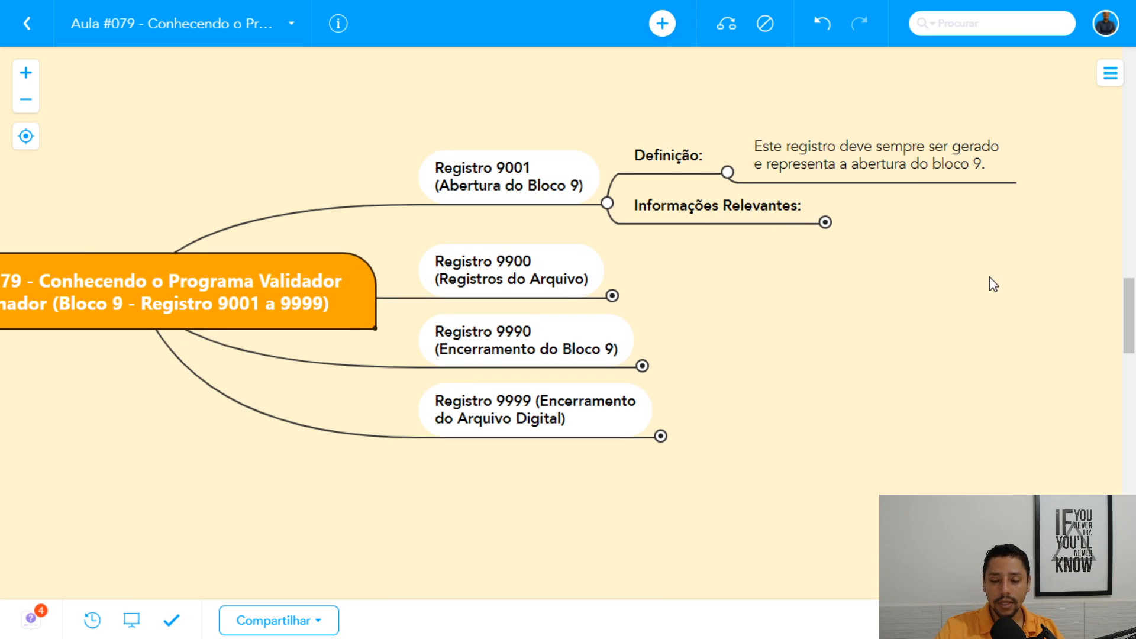
{"action": "left_click", "coordinate": [634, 121]}
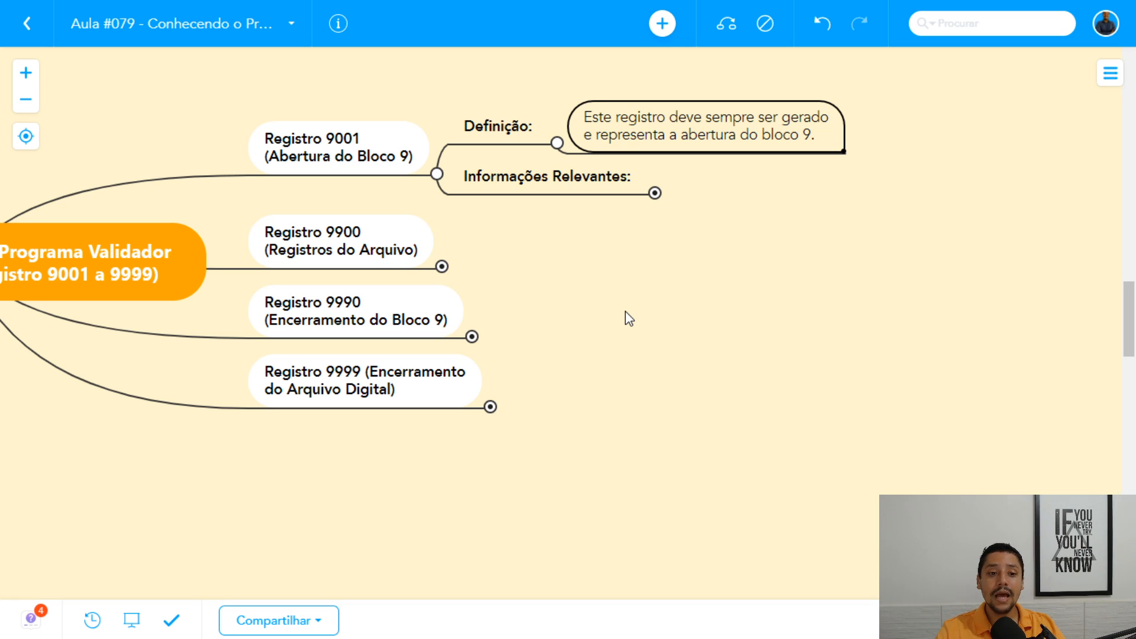
Expand Informações Relevantes of Registro 9001 through Campo 02: IND_MOV to the topics under "Apresentar um dos seguintes valores"
{"action": "left_click", "coordinate": [654, 193]}
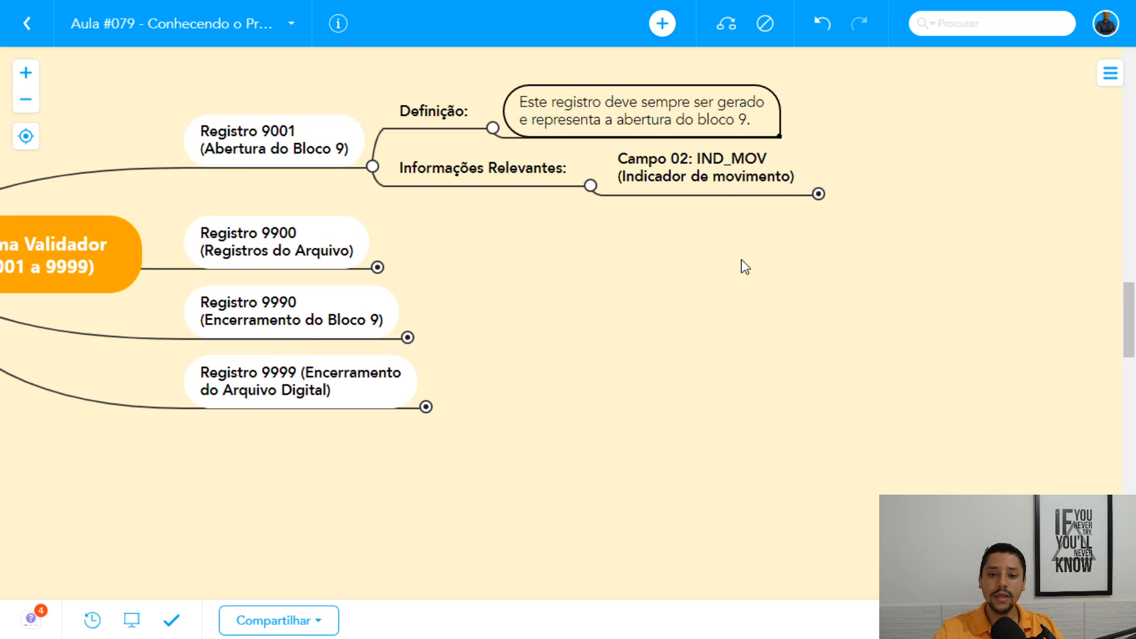
{"action": "left_click", "coordinate": [662, 167]}
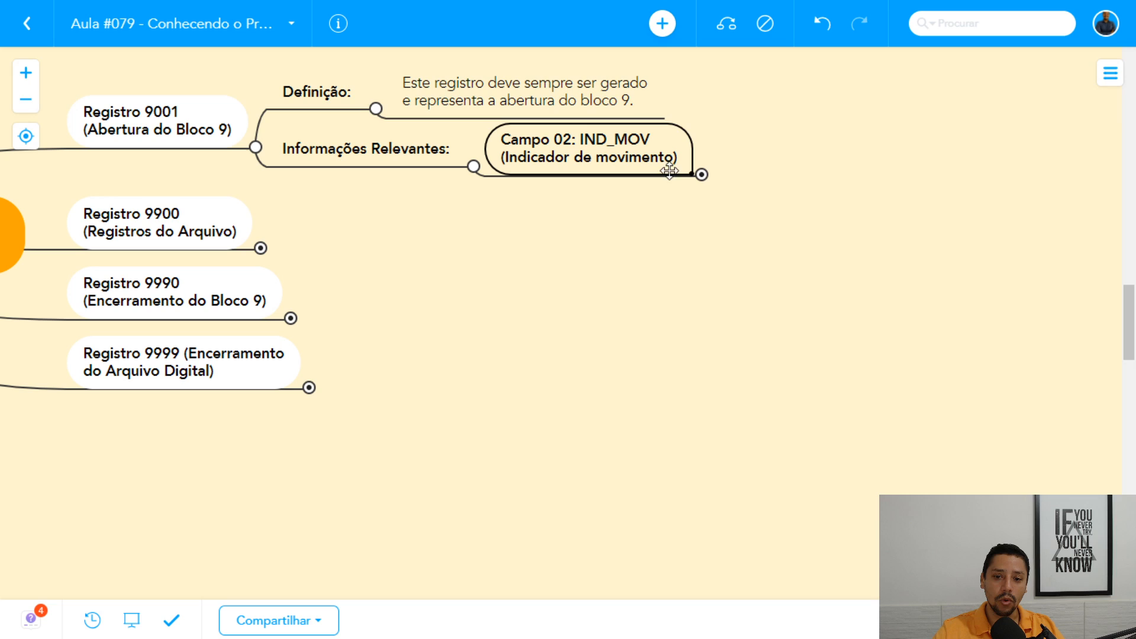
{"action": "left_click", "coordinate": [702, 176]}
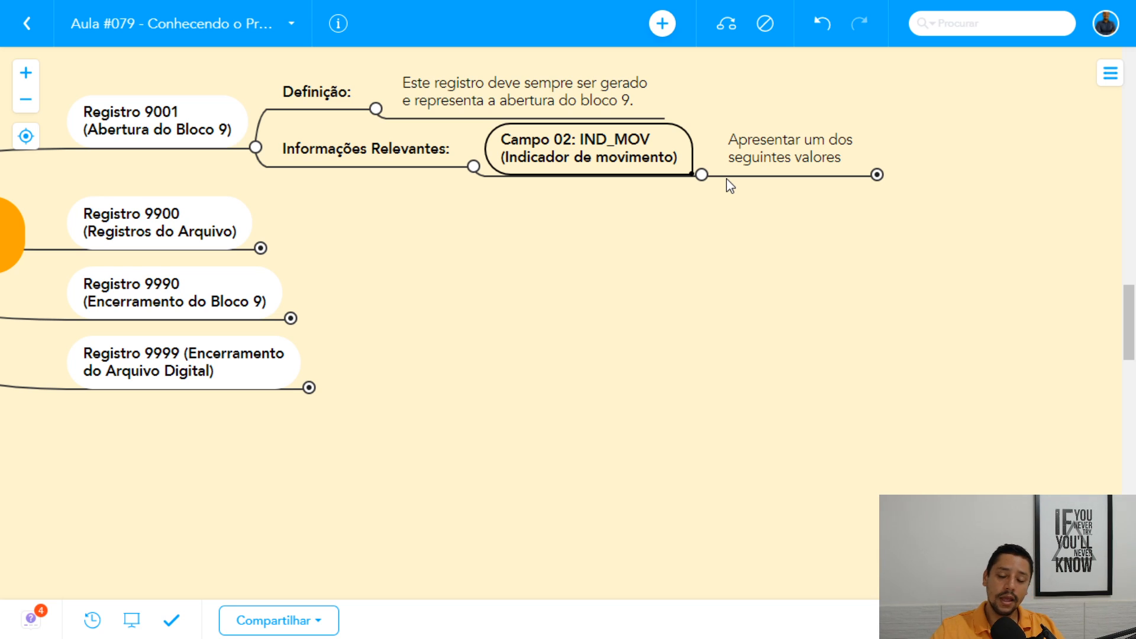
{"action": "left_click", "coordinate": [780, 151]}
{"action": "left_click", "coordinate": [877, 176]}
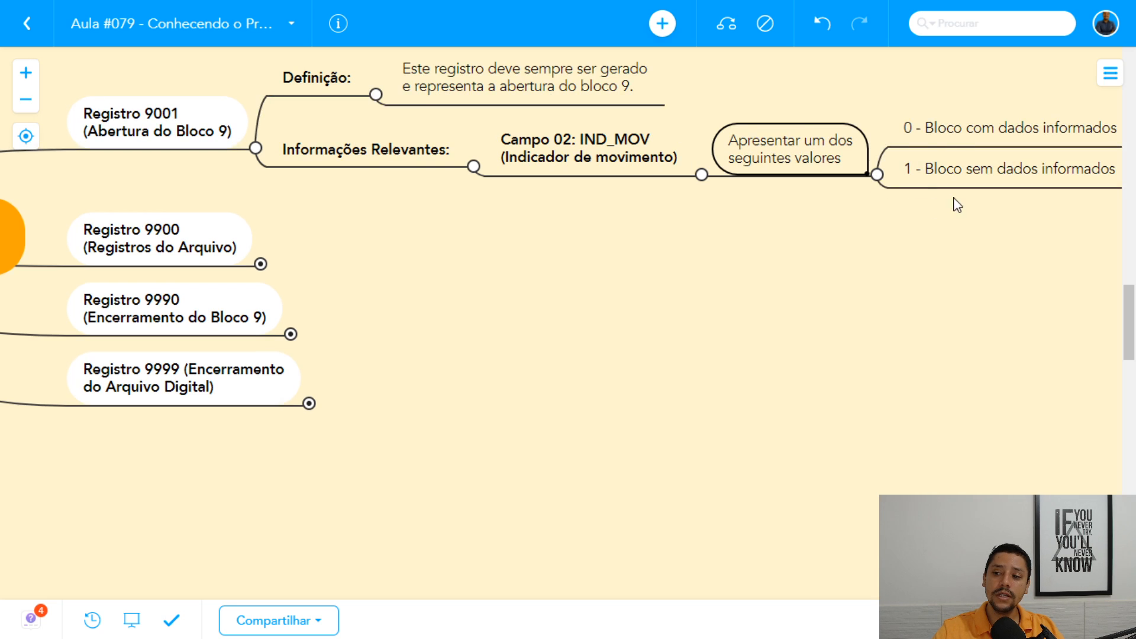
Examine the two allowed values of the IND_MOV field under Registro 9001, selecting each value topic in turn
{"action": "left_click_drag", "start_coordinate": [957, 205], "coordinate": [684, 213]}
{"action": "left_click", "coordinate": [740, 142]}
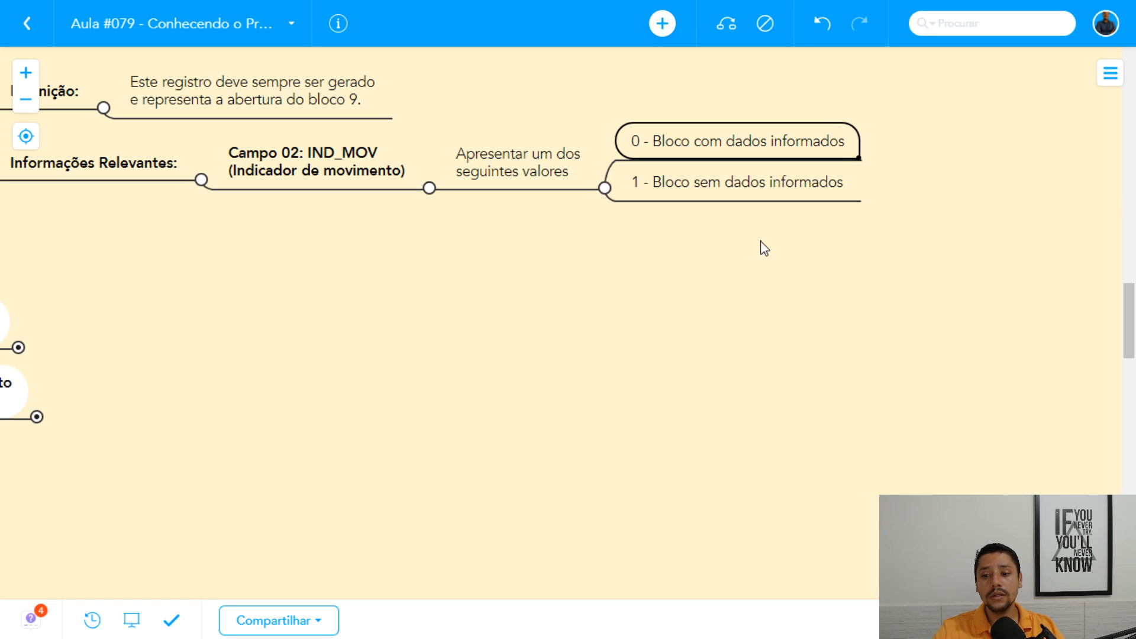
{"action": "key", "text": "Down"}
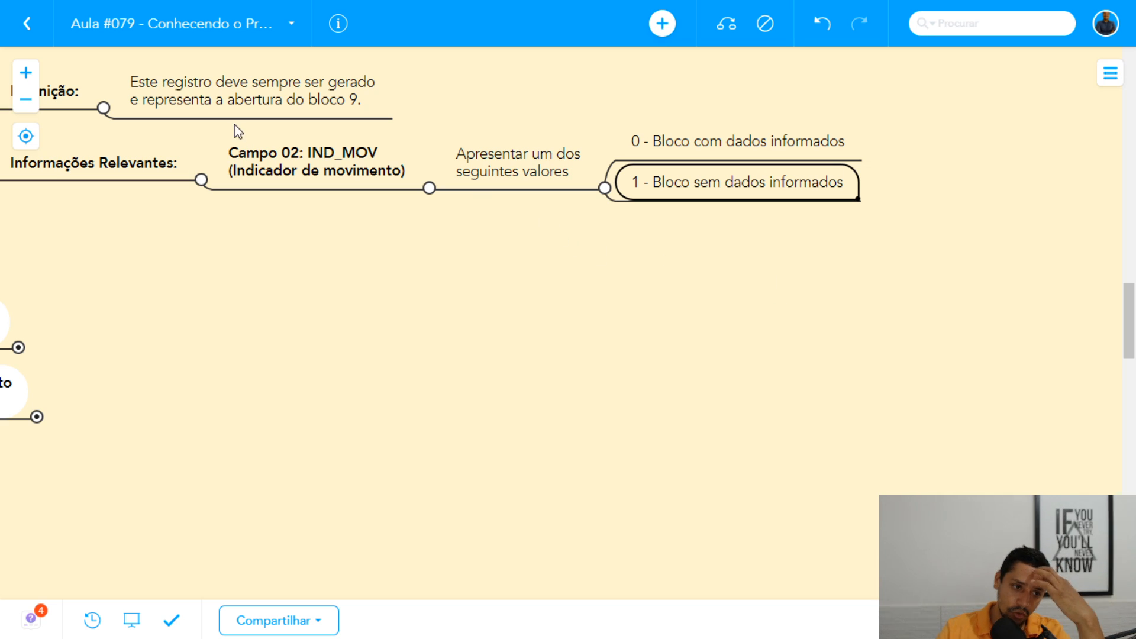
{"action": "left_click", "coordinate": [739, 149]}
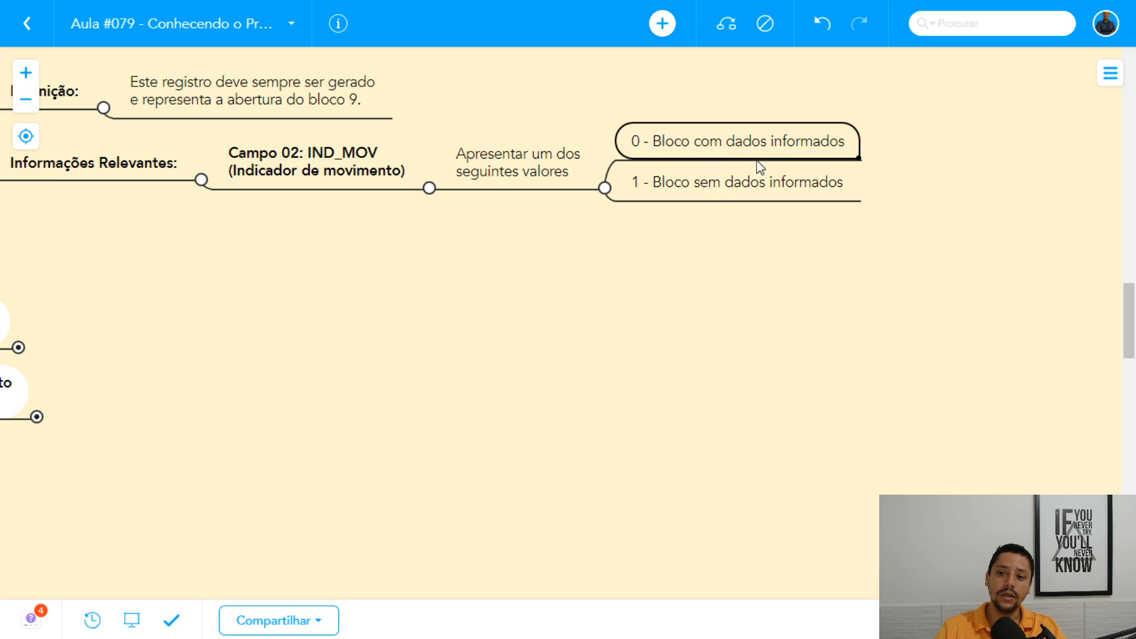
{"action": "left_click", "coordinate": [736, 182]}
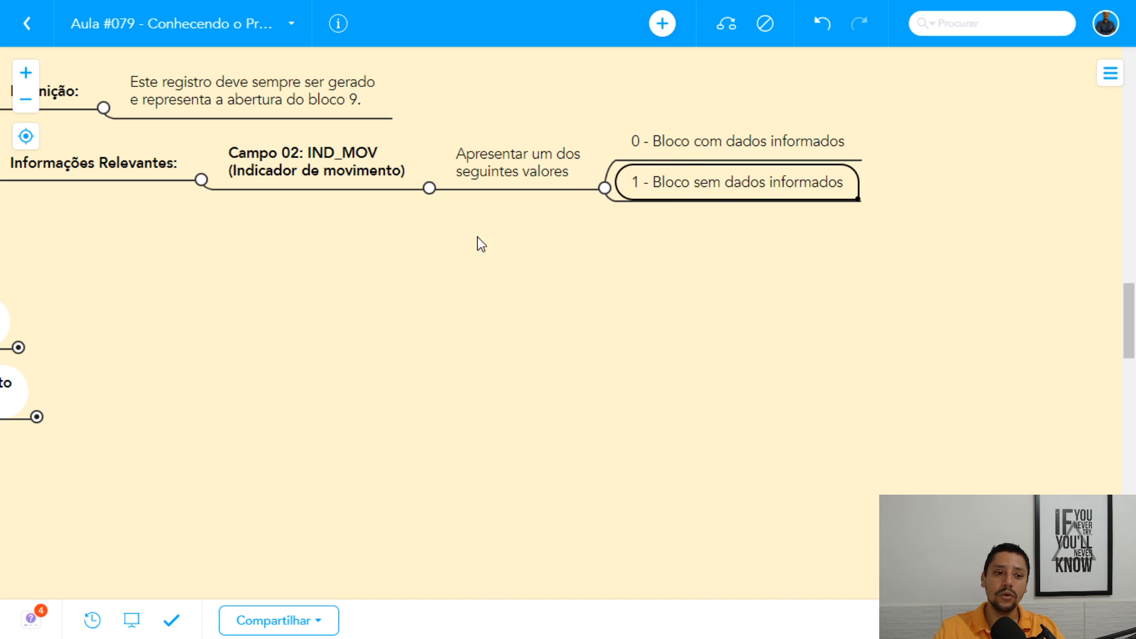
{"action": "left_click_drag", "start_coordinate": [366, 257], "coordinate": [557, 317]}
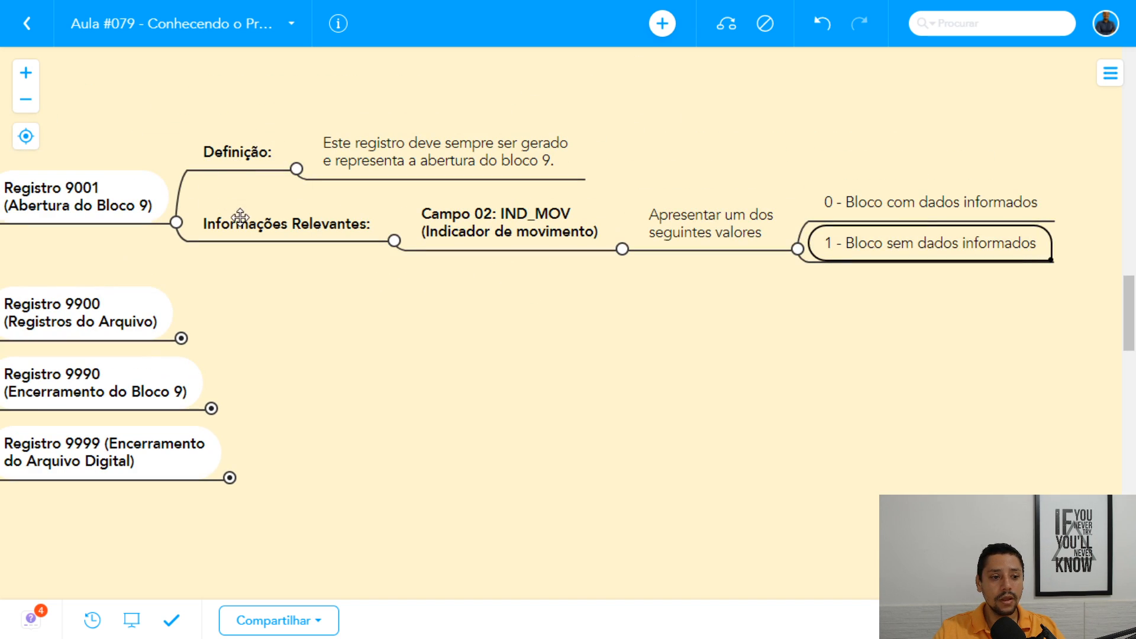
{"action": "left_click", "coordinate": [832, 199]}
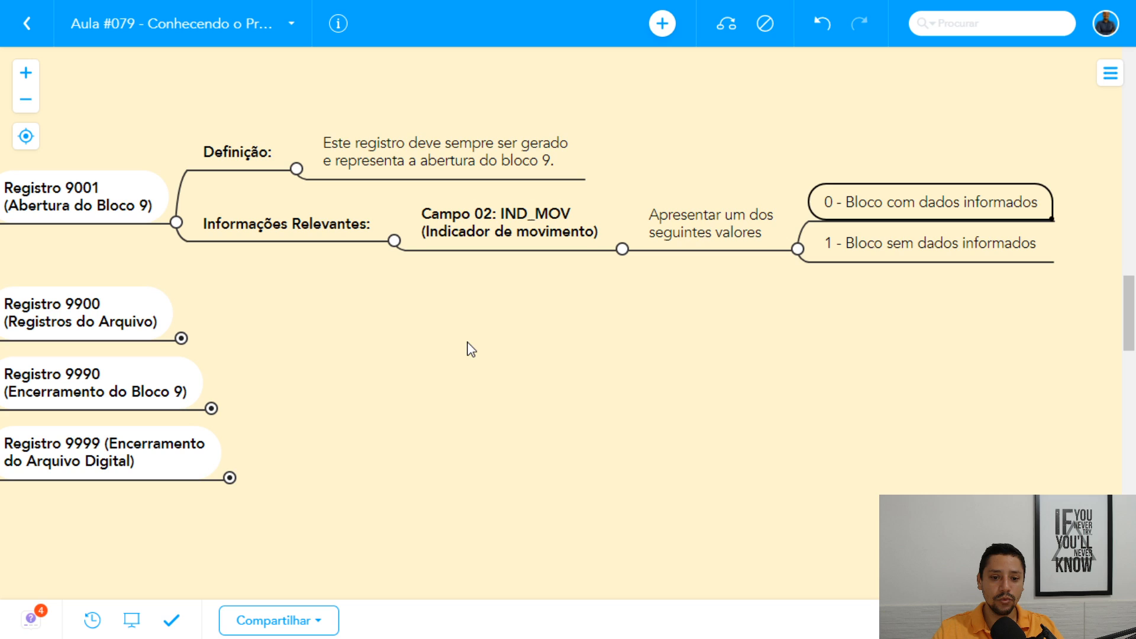
{"action": "left_click_drag", "start_coordinate": [466, 341], "coordinate": [495, 331]}
{"action": "left_click_drag", "start_coordinate": [563, 300], "coordinate": [592, 327]}
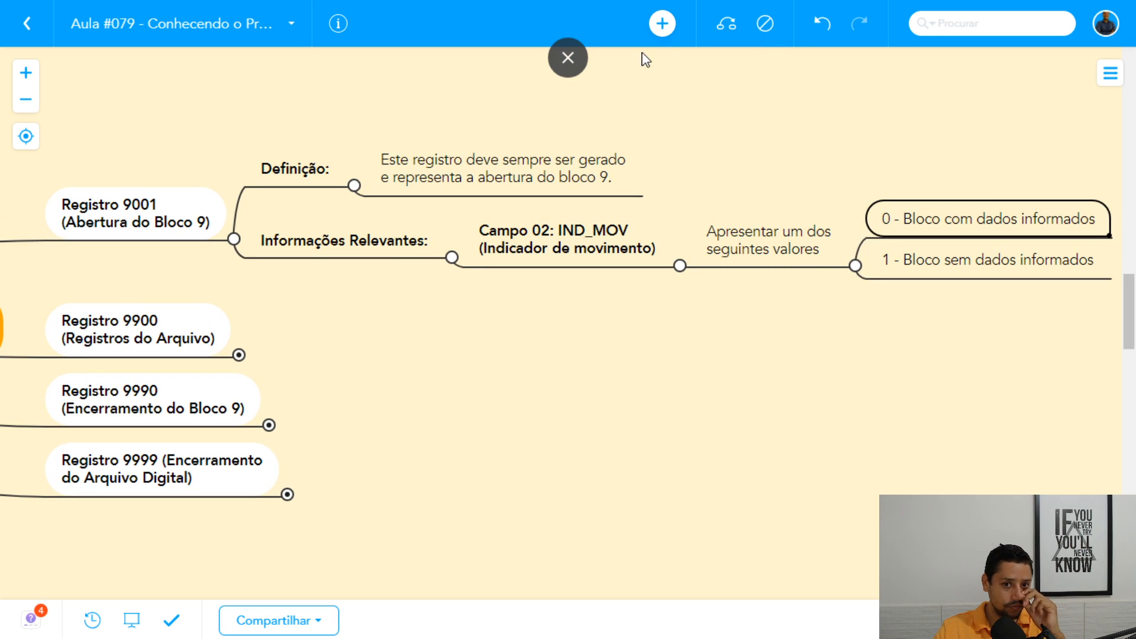
Leave full screen and open the Área de Trabalho folder in File Explorer
{"action": "left_click", "coordinate": [565, 59]}
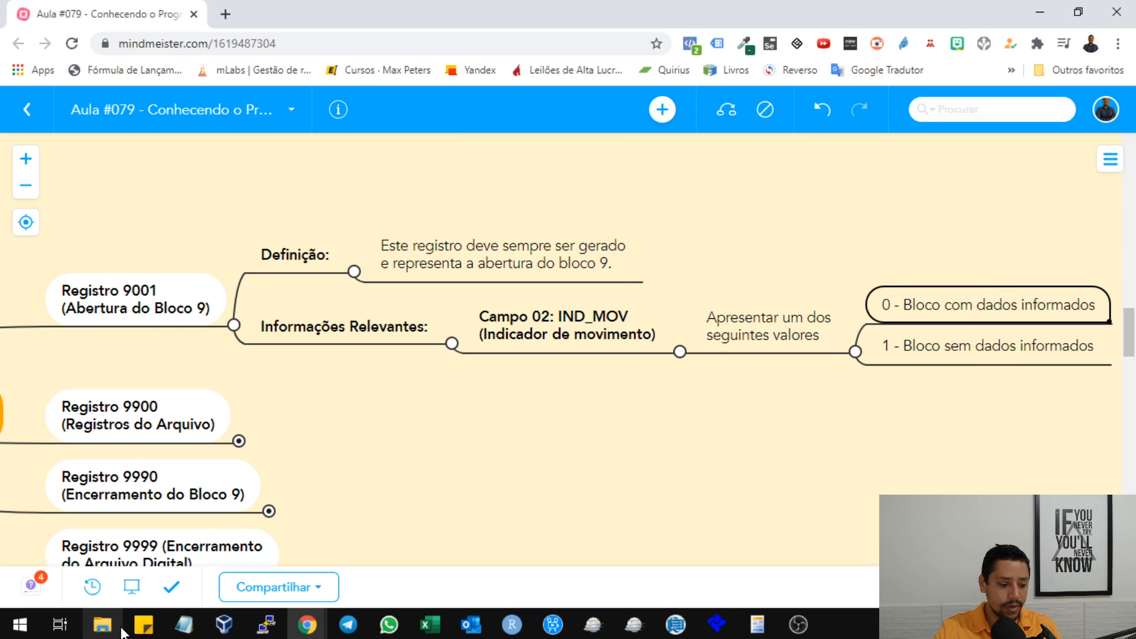
{"action": "key", "text": "super+e"}
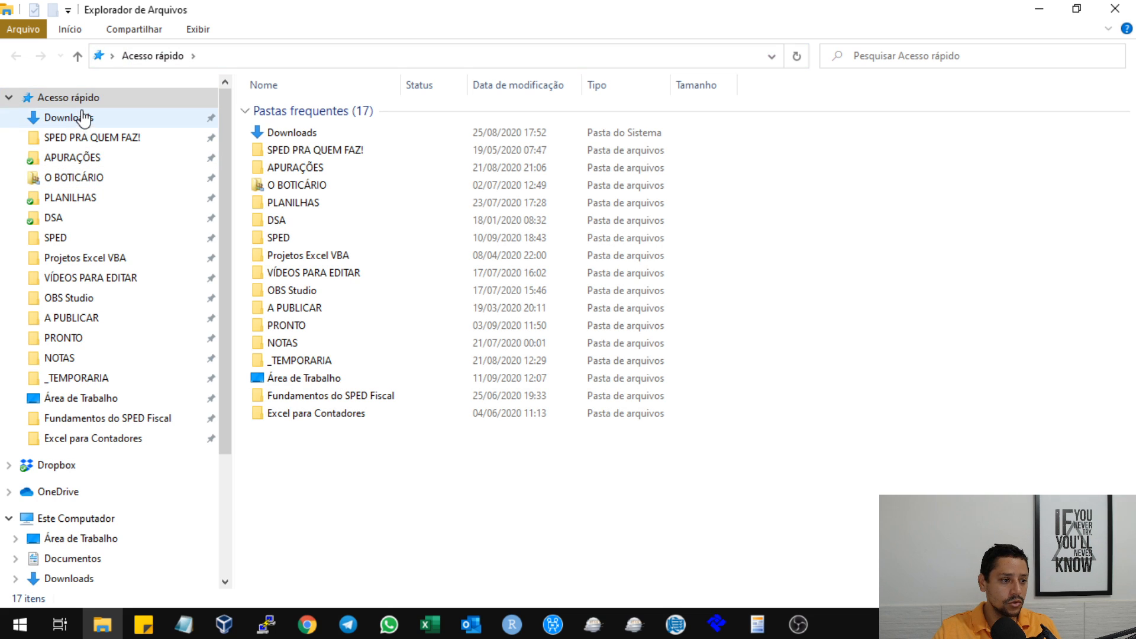
{"action": "left_click", "coordinate": [68, 402]}
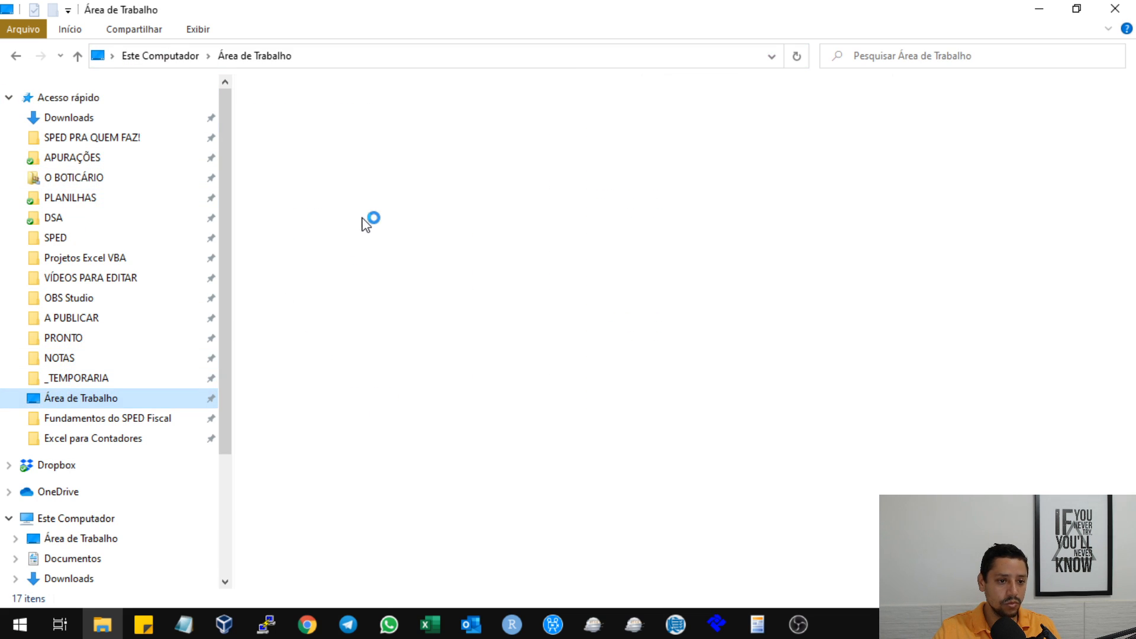
{"action": "scroll", "coordinate": [408, 361], "scroll_direction": "down", "scroll_amount": 2}
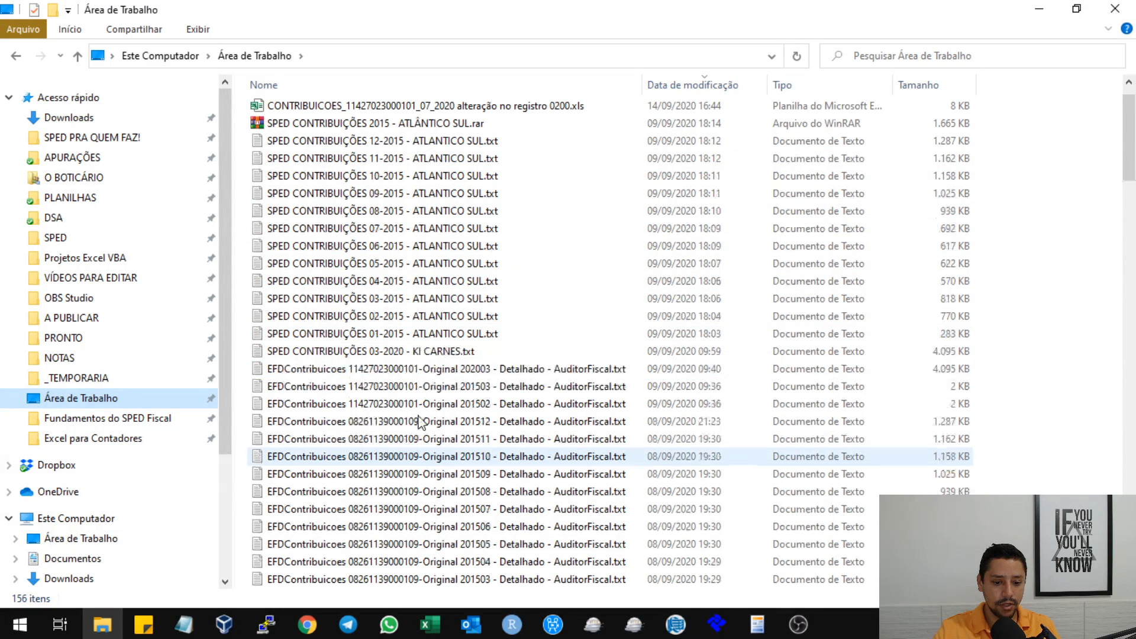
{"action": "left_click", "coordinate": [422, 390]}
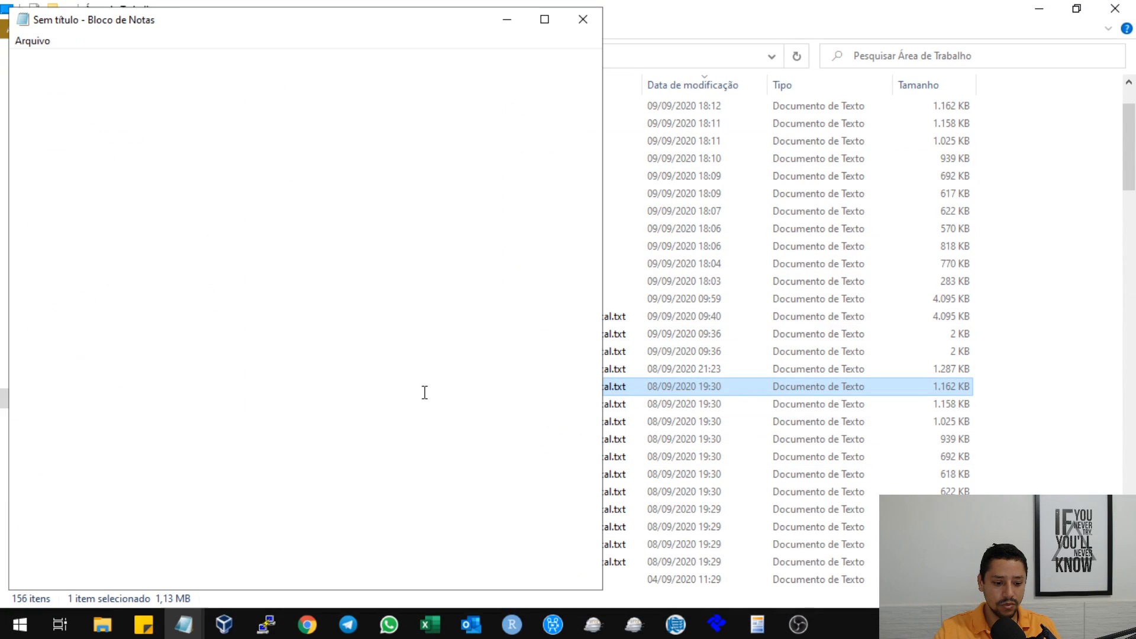
{"action": "left_click", "coordinate": [582, 12]}
Open the SPED FISCAL 03-2020 text file from the folder in Notepad and maximize its window
{"action": "scroll", "coordinate": [456, 355], "scroll_direction": "down", "scroll_amount": 2}
{"action": "scroll", "coordinate": [457, 354], "scroll_direction": "down", "scroll_amount": 2}
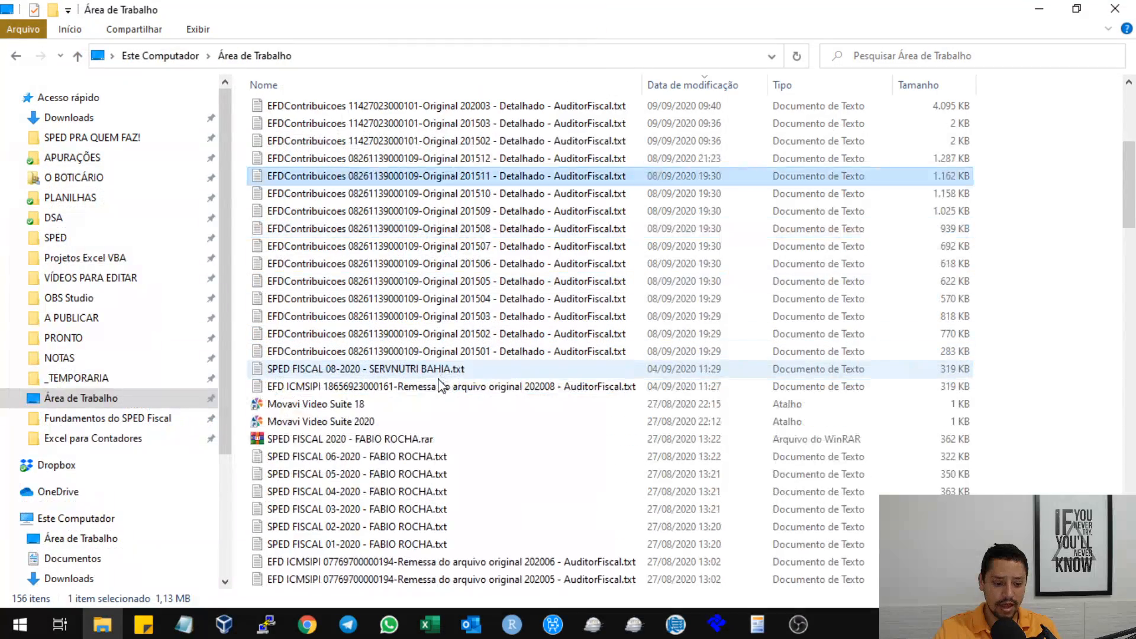
{"action": "scroll", "coordinate": [408, 414], "scroll_direction": "down", "scroll_amount": 1}
{"action": "double_click", "coordinate": [398, 456]}
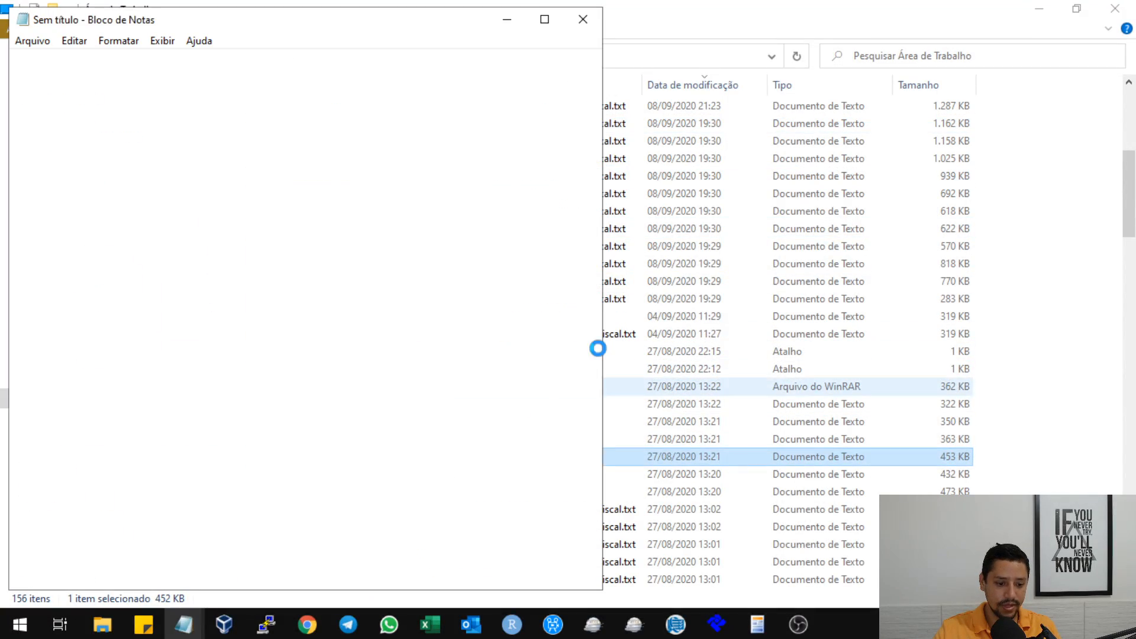
{"action": "left_click", "coordinate": [559, 12]}
Locate the 9001 record near the end of the SPED text file and highlight its line
{"action": "scroll", "coordinate": [634, 204], "scroll_direction": "down", "scroll_amount": 2}
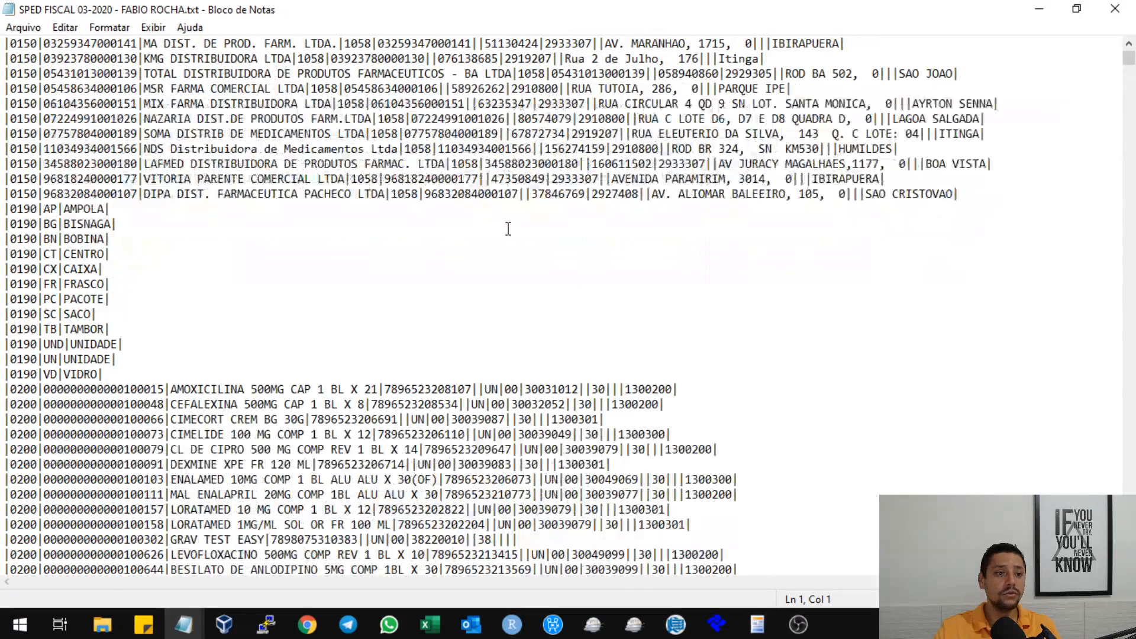
{"action": "scroll", "coordinate": [507, 223], "scroll_direction": "up", "scroll_amount": 2}
{"action": "scroll", "coordinate": [239, 250], "scroll_direction": "down", "scroll_amount": 1}
{"action": "scroll", "coordinate": [239, 250], "scroll_direction": "down", "scroll_amount": 20}
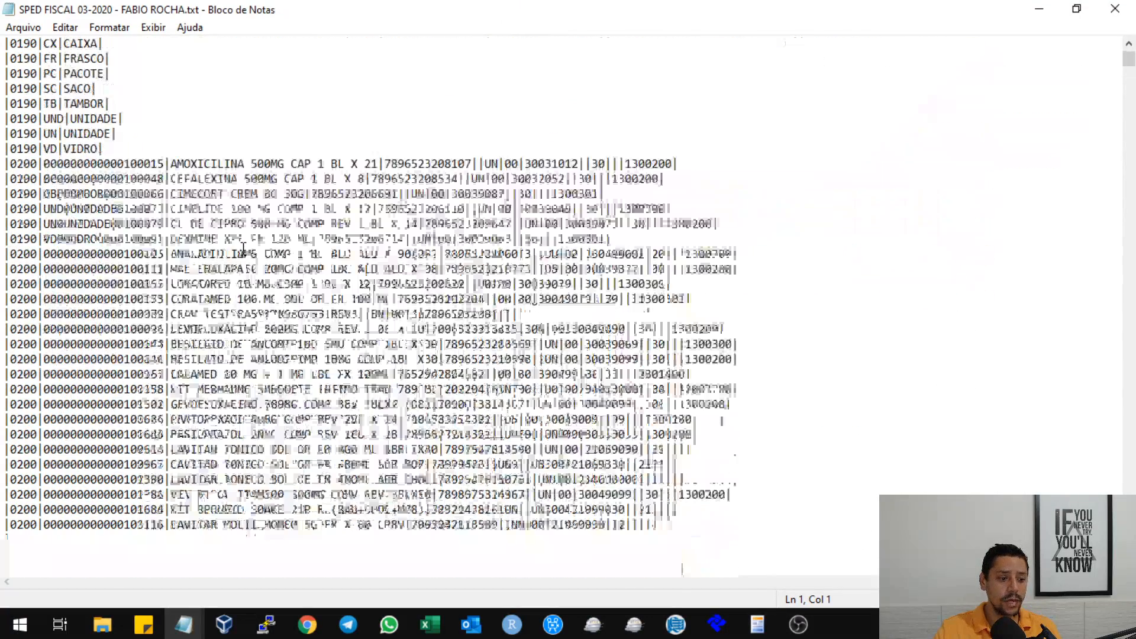
{"action": "scroll", "coordinate": [274, 267], "scroll_direction": "down", "scroll_amount": 4}
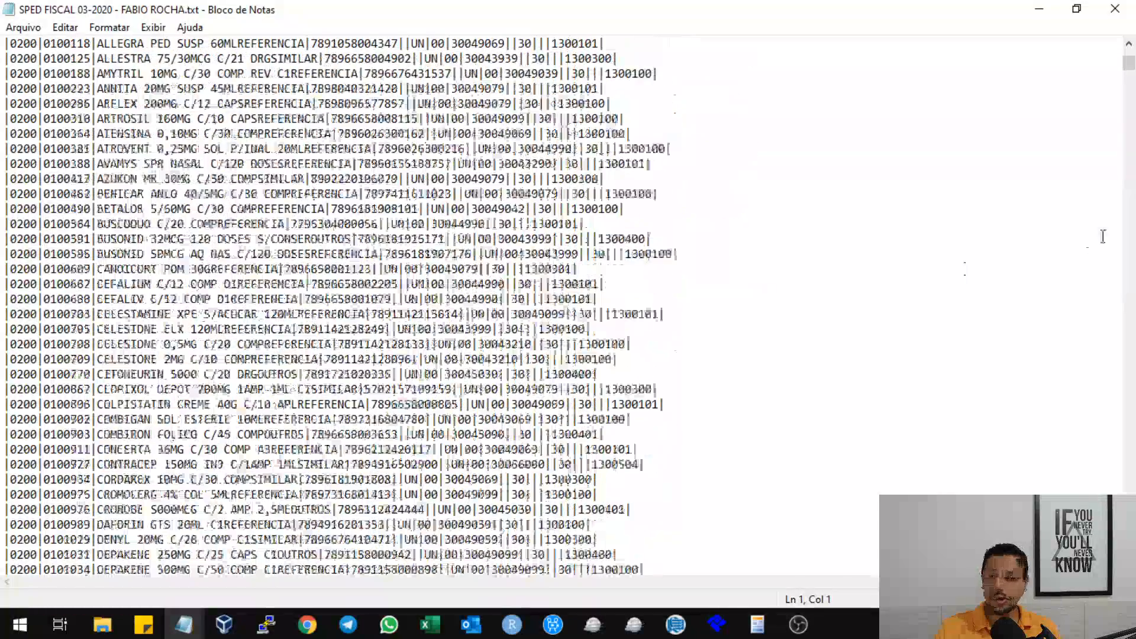
{"action": "left_click_drag", "start_coordinate": [1127, 65], "coordinate": [1127, 573]}
{"action": "scroll", "coordinate": [193, 266], "scroll_direction": "up", "scroll_amount": 11}
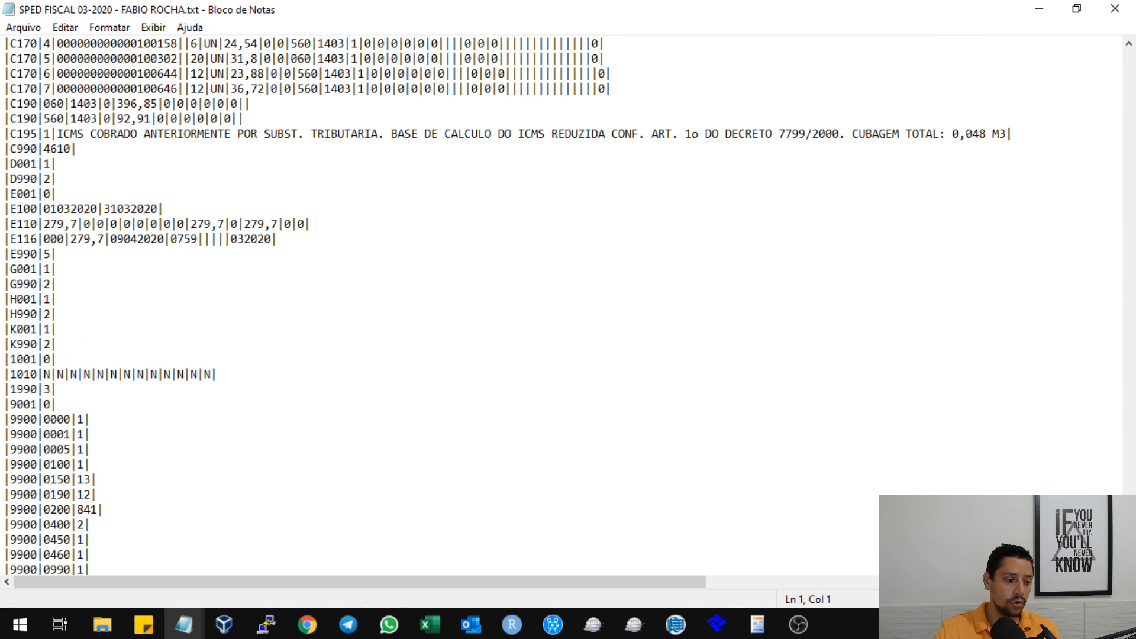
{"action": "left_click_drag", "start_coordinate": [6, 403], "coordinate": [58, 404]}
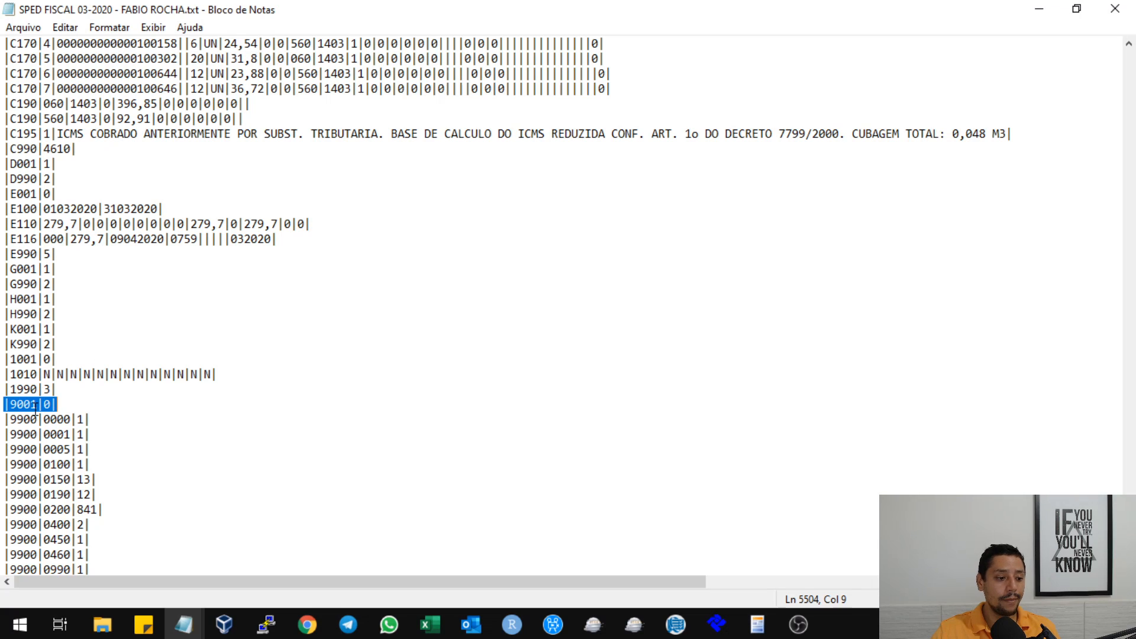
Review the 9900 records down to the file's end, highlighting the 9990 and 9999 closing lines
{"action": "scroll", "coordinate": [40, 403], "scroll_direction": "down", "scroll_amount": 11}
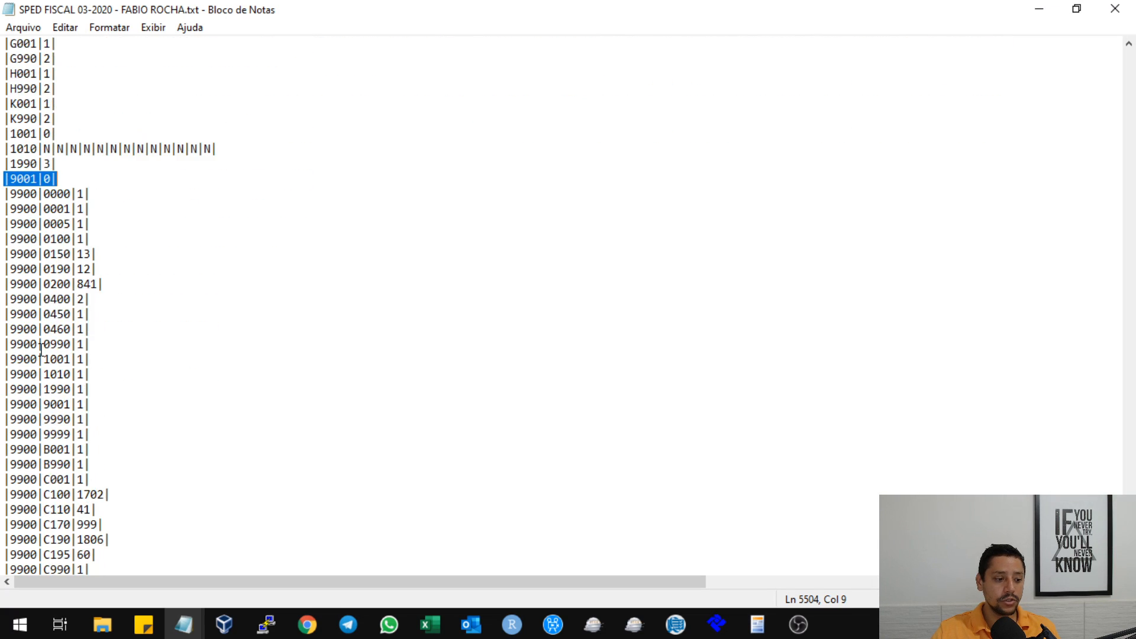
{"action": "left_click_drag", "start_coordinate": [7, 538], "coordinate": [87, 539]}
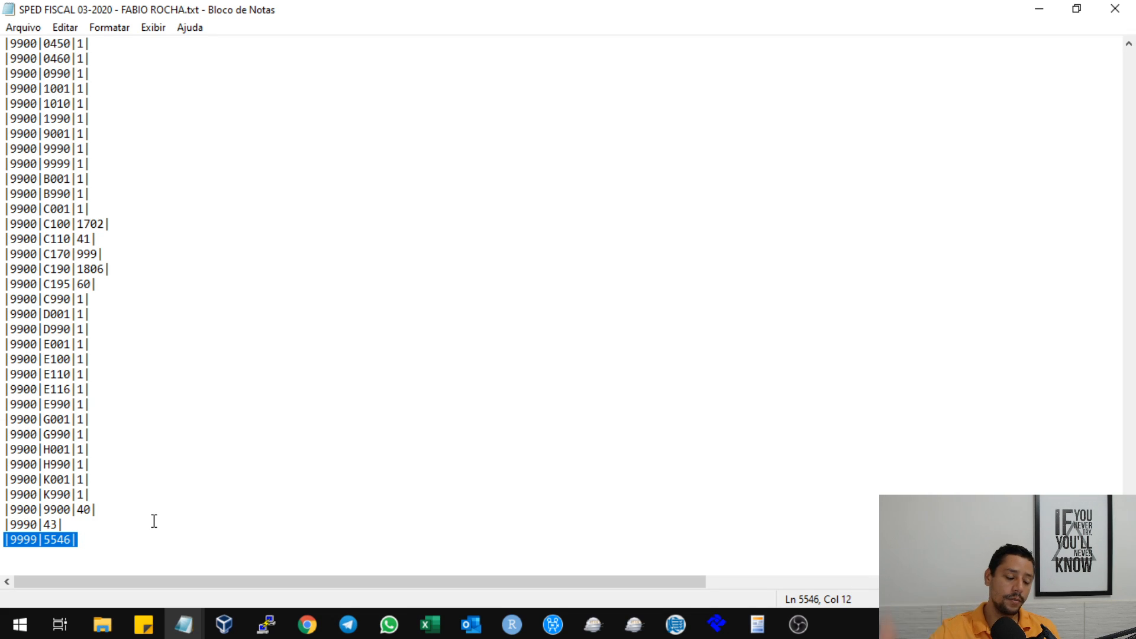
{"action": "left_click_drag", "start_coordinate": [77, 524], "coordinate": [5, 524]}
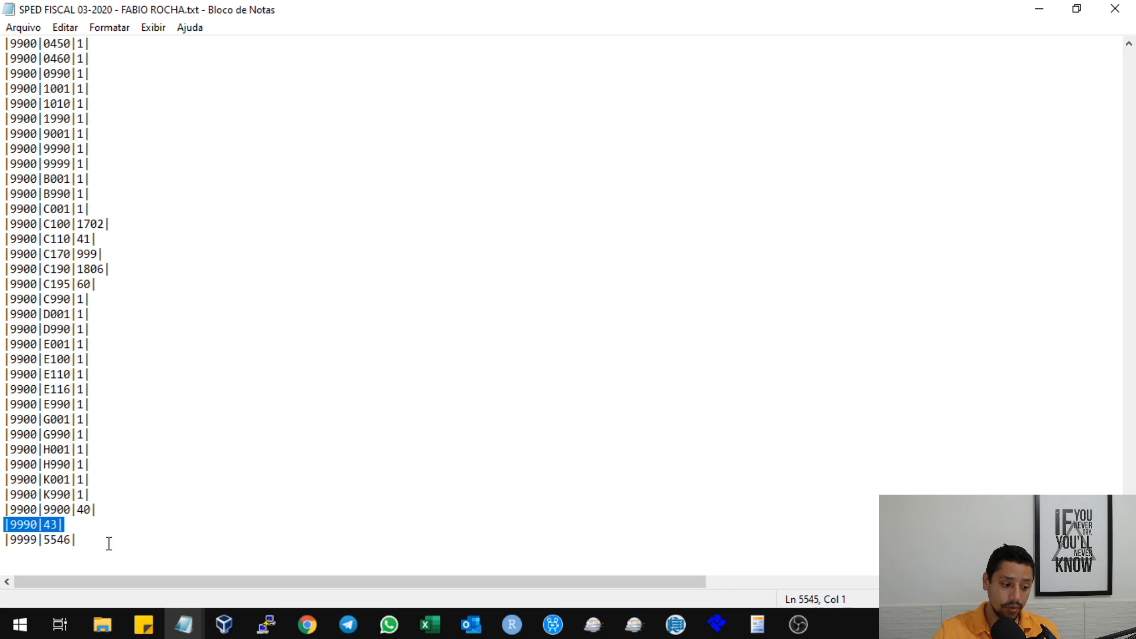
{"action": "left_click_drag", "start_coordinate": [92, 539], "coordinate": [4, 539]}
{"action": "left_click", "coordinate": [173, 488]}
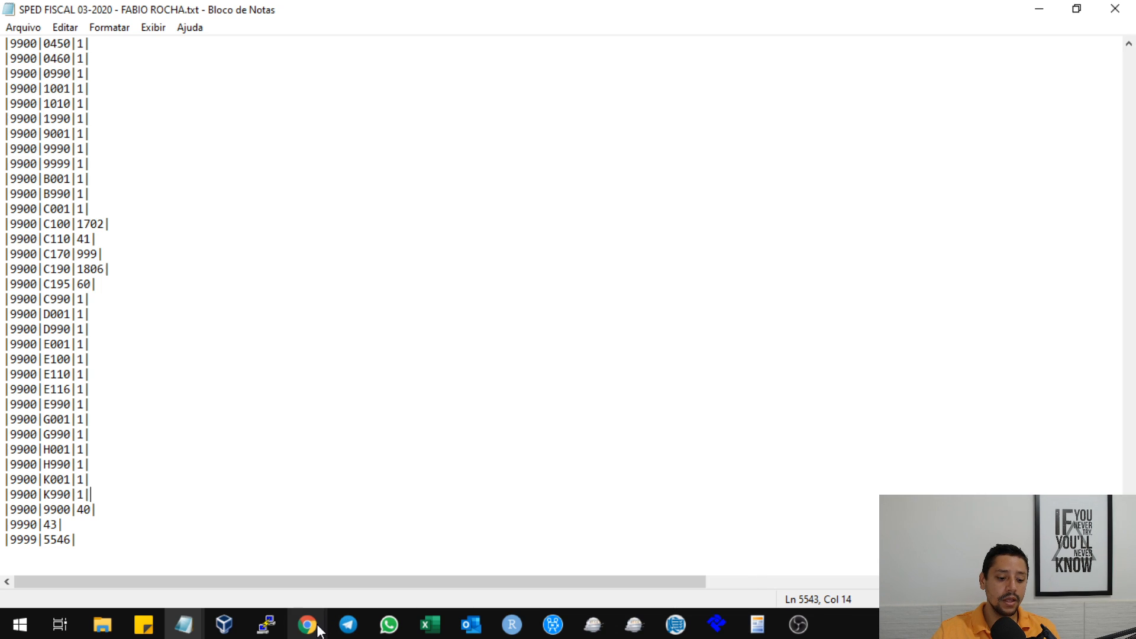
Switch back to the mind map in Chrome and compare the IND_MOV values of Registro 9001 before returning to the remaining registro topics
{"action": "mouse_move", "coordinate": [307, 624]}
{"action": "left_click", "coordinate": [414, 547]}
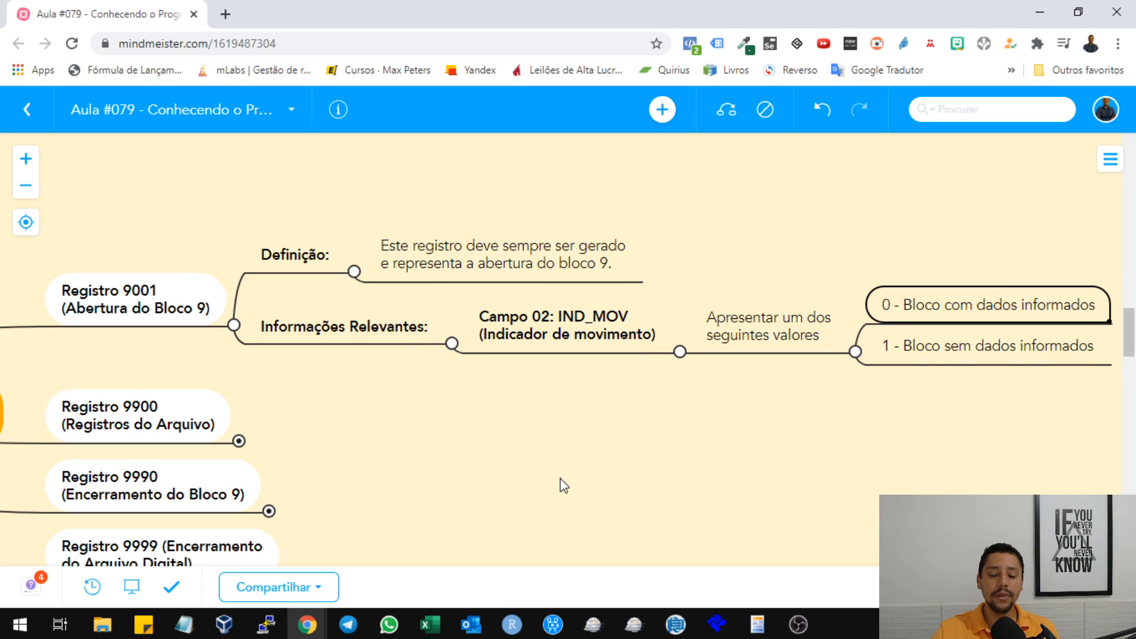
{"action": "left_click_drag", "start_coordinate": [563, 485], "coordinate": [536, 410]}
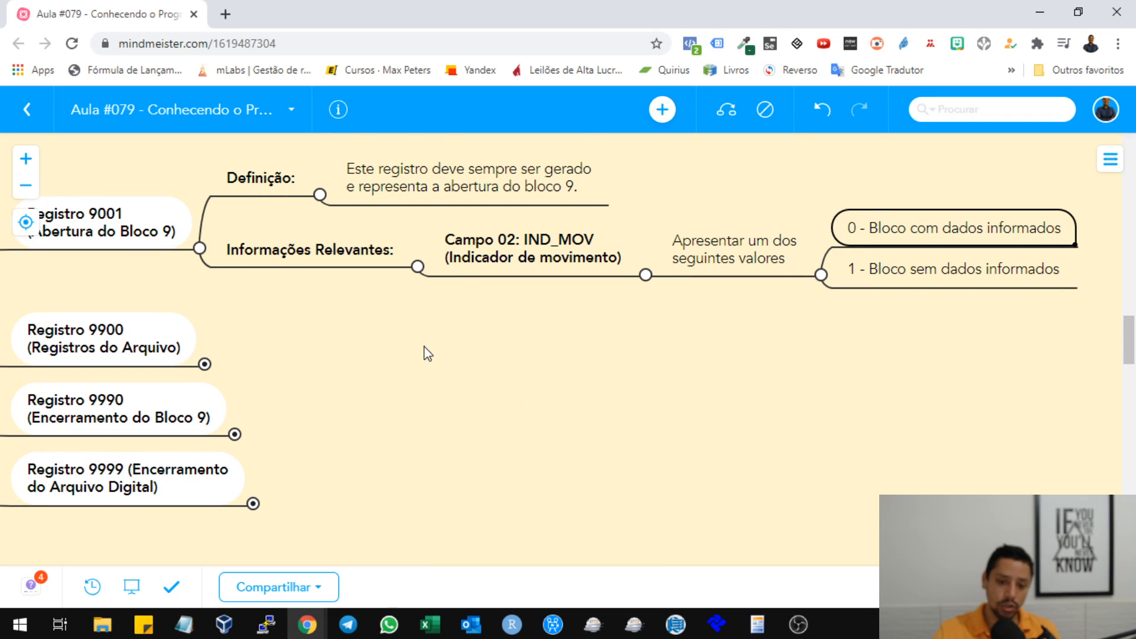
{"action": "left_click_drag", "start_coordinate": [413, 345], "coordinate": [446, 347]}
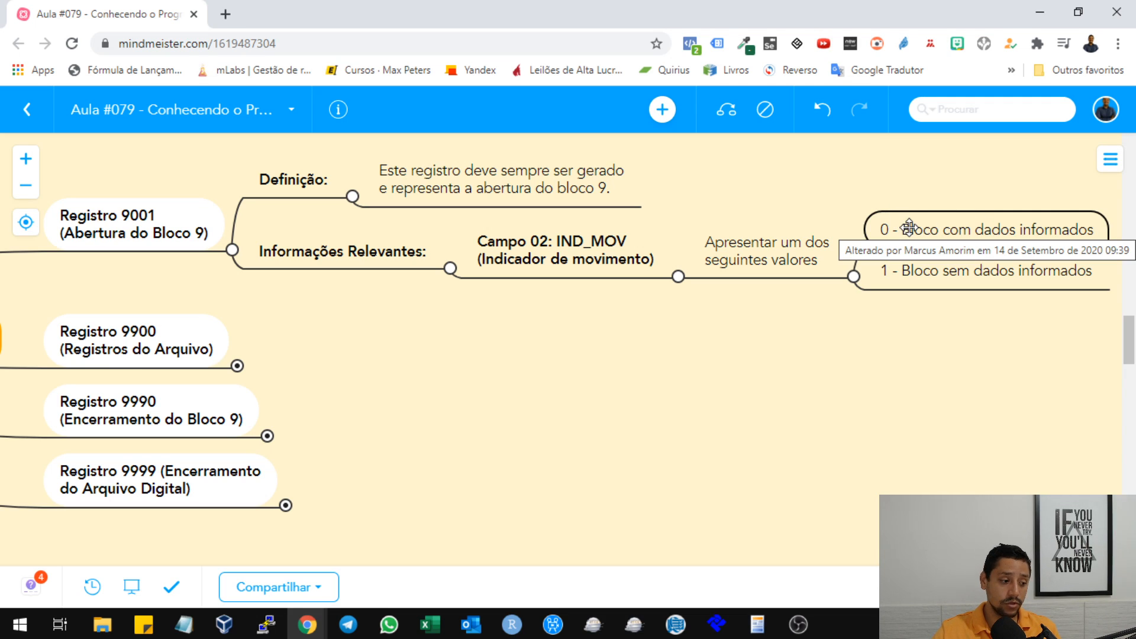
{"action": "left_click_drag", "start_coordinate": [423, 354], "coordinate": [739, 308]}
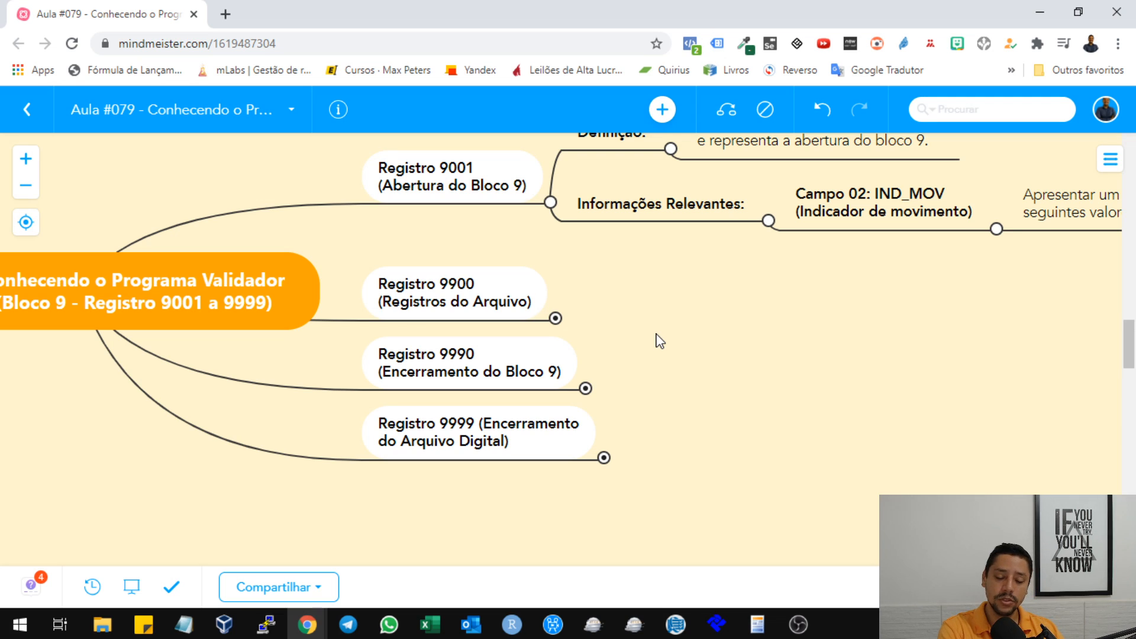
Expand the Registro 9900 topic and its Definição branch in the mind map, and highlight the definition text
{"action": "left_click", "coordinate": [555, 319]}
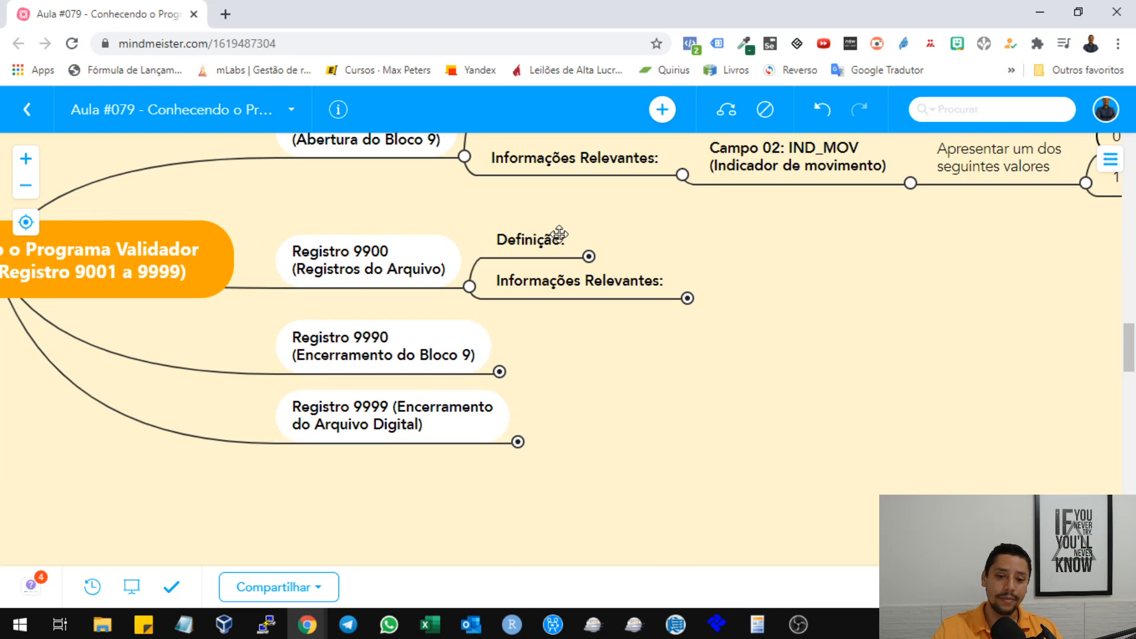
{"action": "left_click", "coordinate": [588, 256]}
{"action": "left_click", "coordinate": [702, 250]}
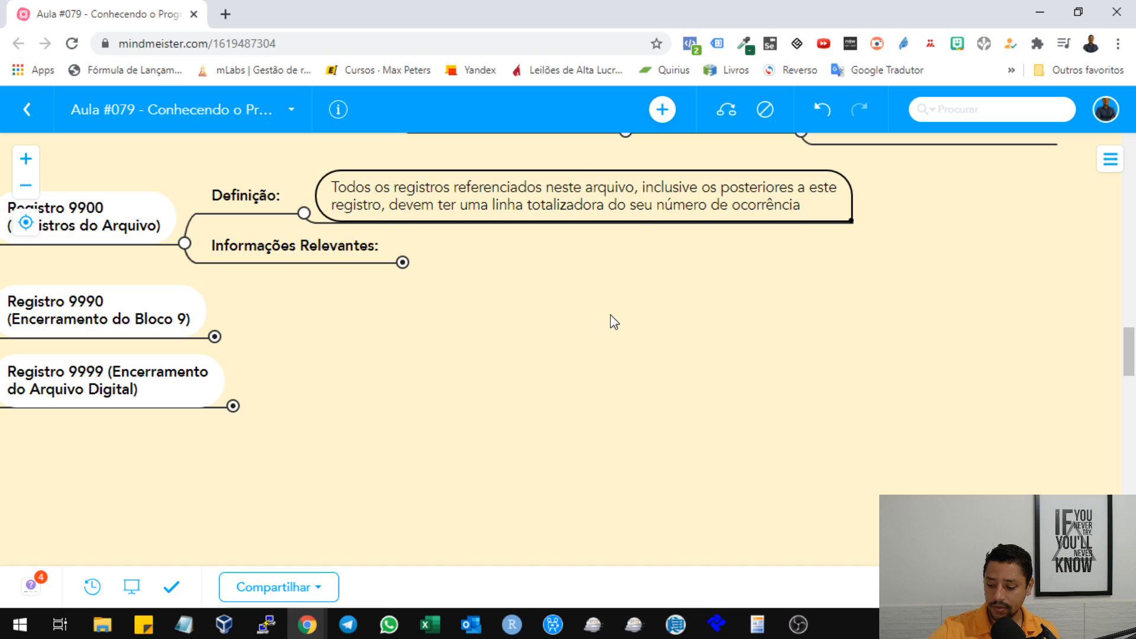
{"action": "double_click", "coordinate": [465, 197]}
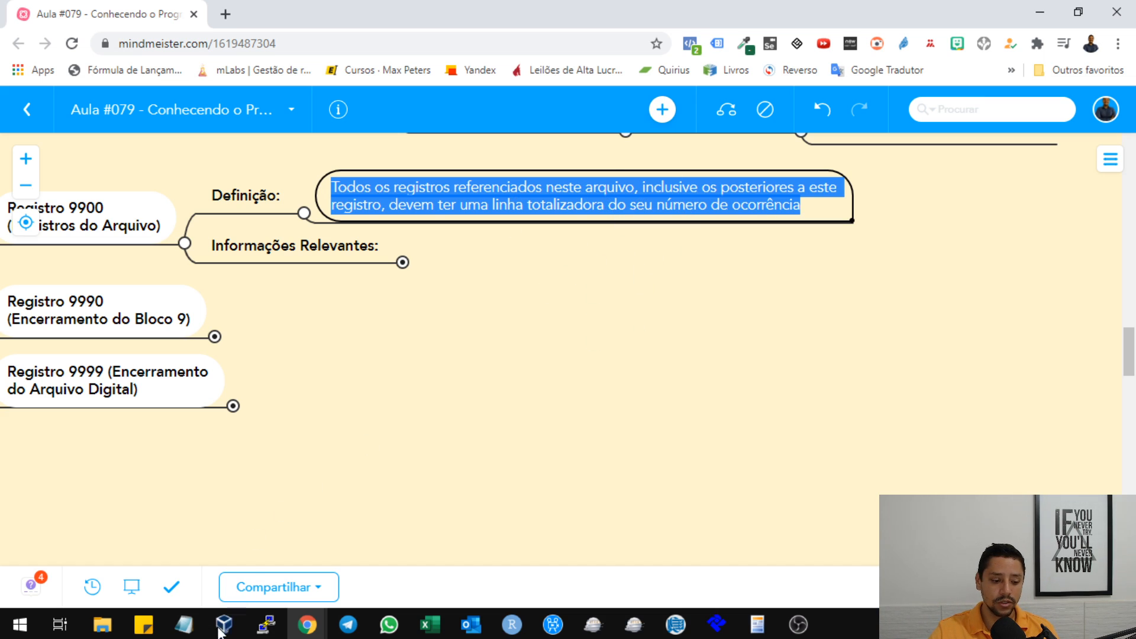
Switch to the SPED text file in Notepad and highlight the 9999 closing line and the 9001 opening line
{"action": "left_click", "coordinate": [183, 624]}
{"action": "left_click", "coordinate": [427, 556]}
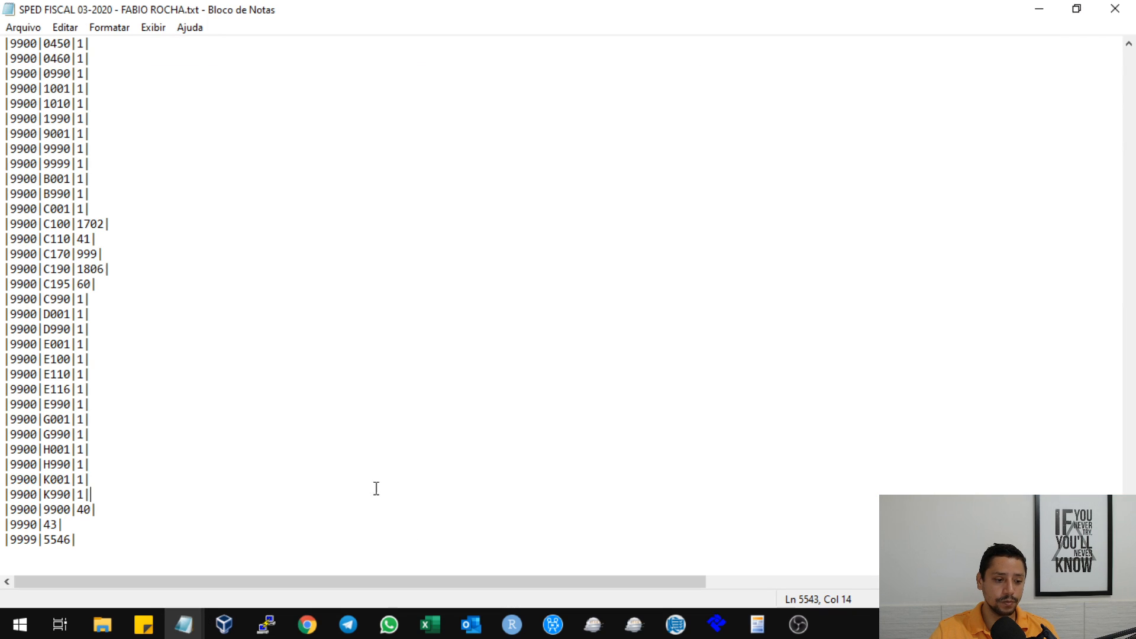
{"action": "left_click_drag", "start_coordinate": [77, 539], "coordinate": [5, 540]}
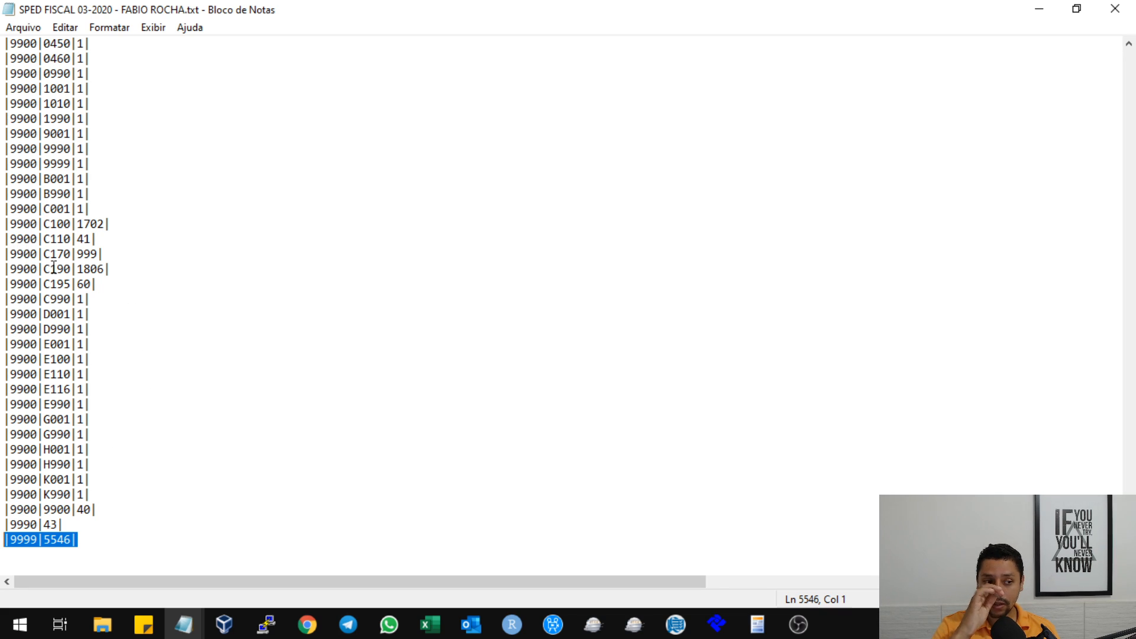
{"action": "scroll", "coordinate": [20, 293], "scroll_direction": "up", "scroll_amount": 5}
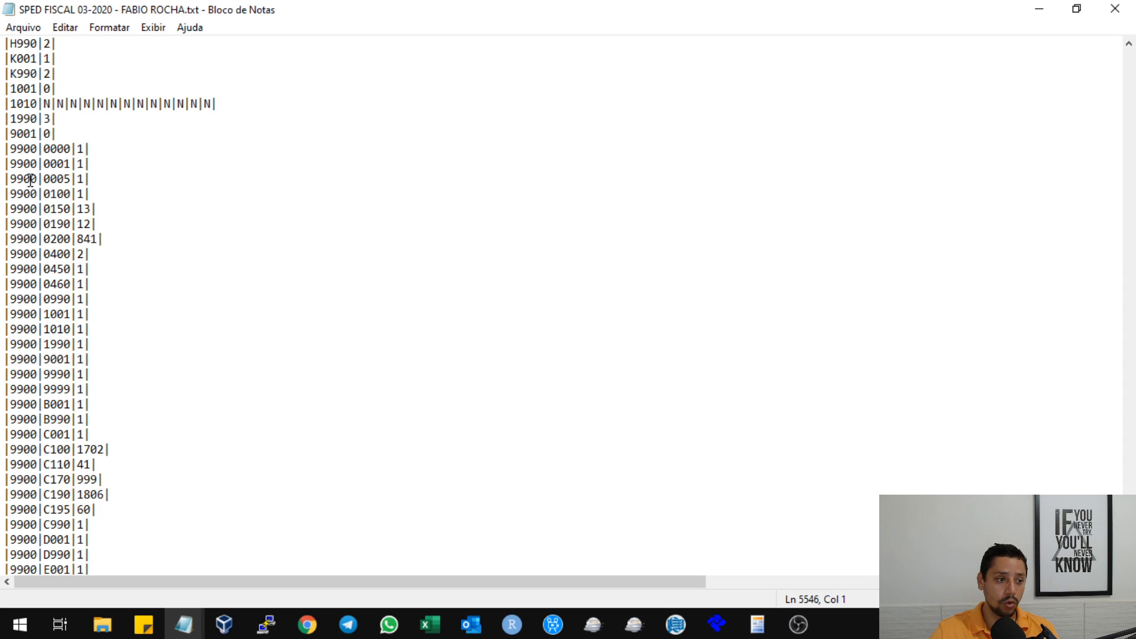
{"action": "left_click_drag", "start_coordinate": [57, 132], "coordinate": [3, 130]}
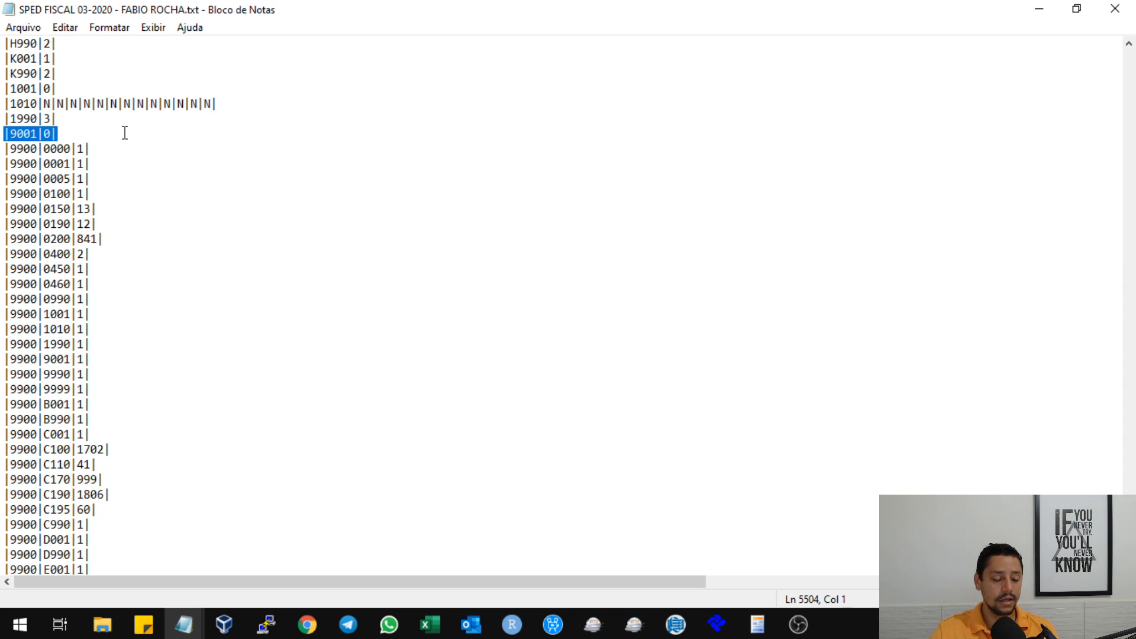
Return to the end of the SPED file and highlight the 9990 and 9999 lines in turn
{"action": "scroll", "coordinate": [125, 180], "scroll_direction": "down", "scroll_amount": 5}
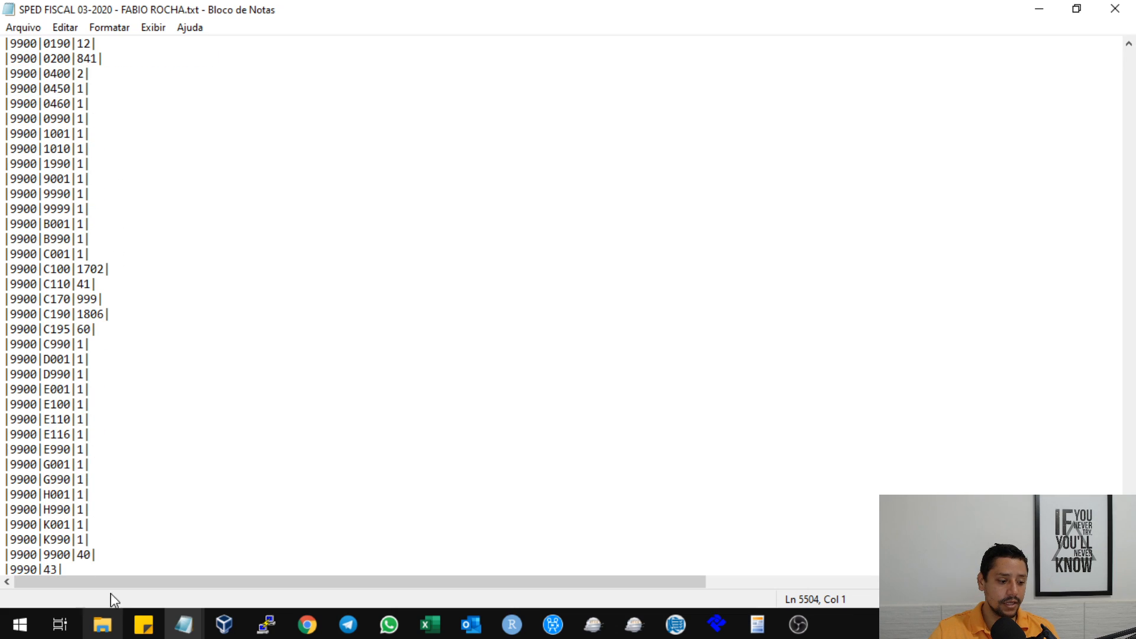
{"action": "left_click_drag", "start_coordinate": [82, 524], "coordinate": [9, 523]}
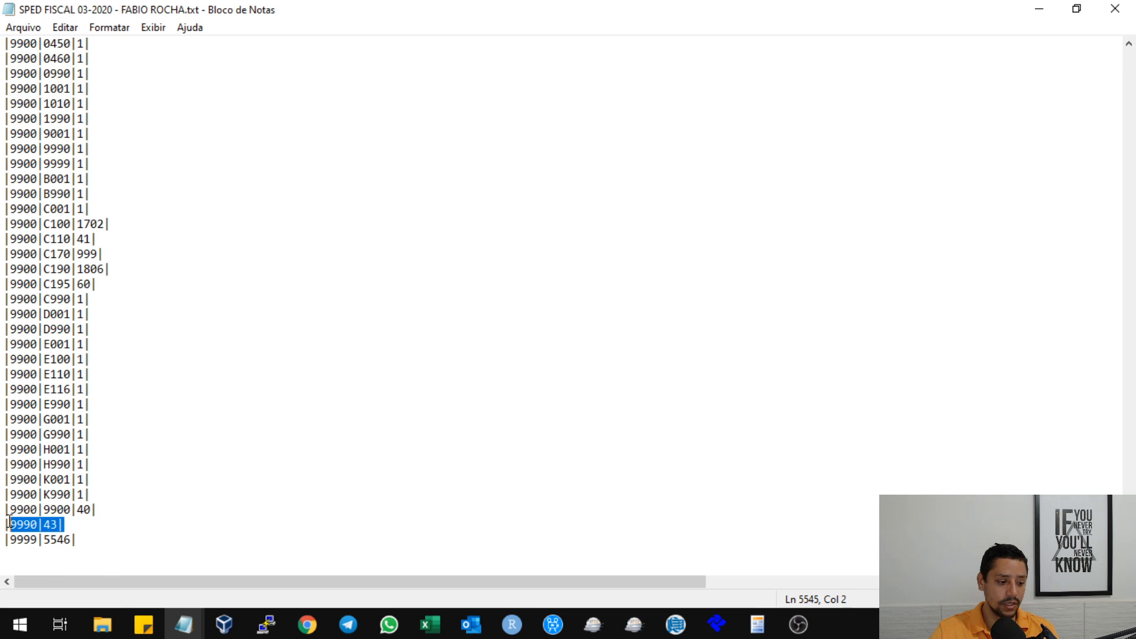
{"action": "left_click", "coordinate": [81, 522]}
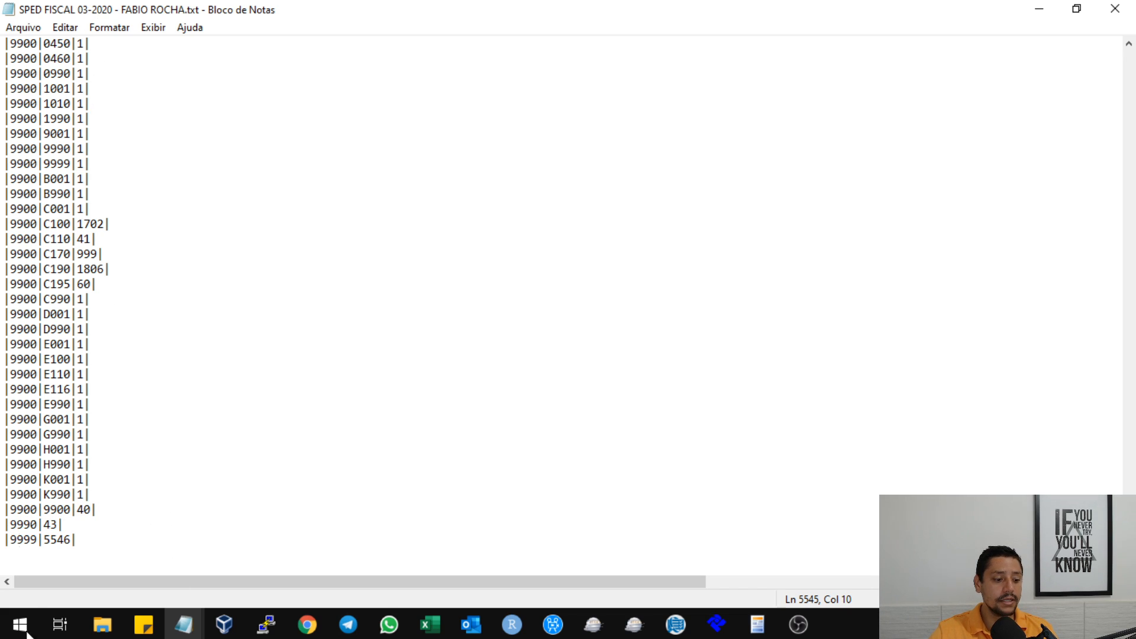
{"action": "left_click_drag", "start_coordinate": [78, 539], "coordinate": [4, 541]}
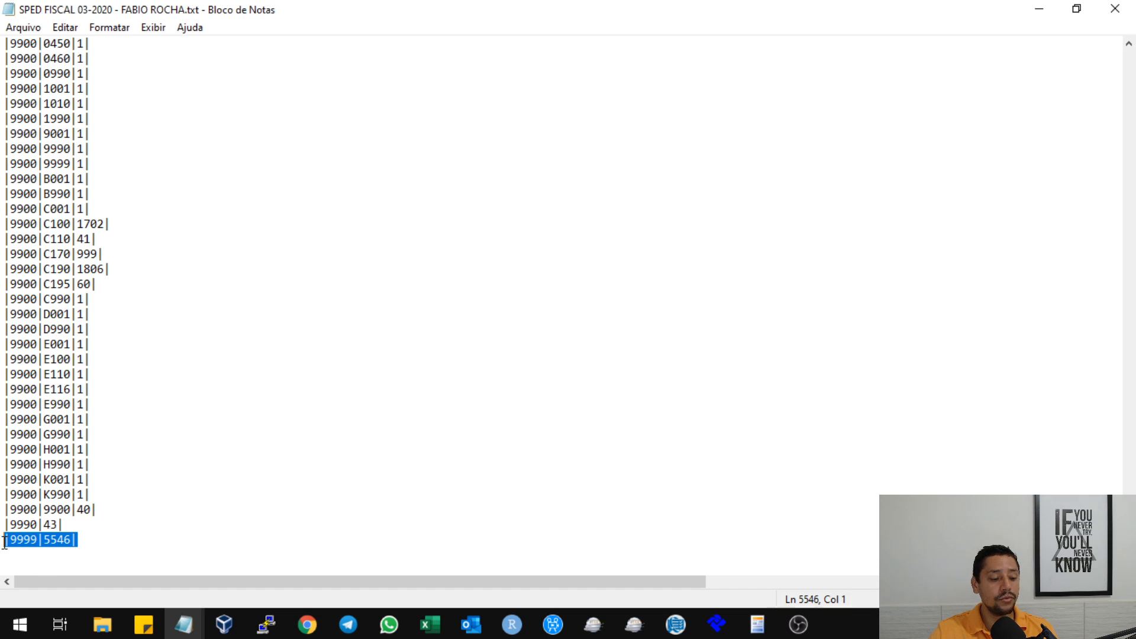
{"action": "left_click", "coordinate": [230, 441]}
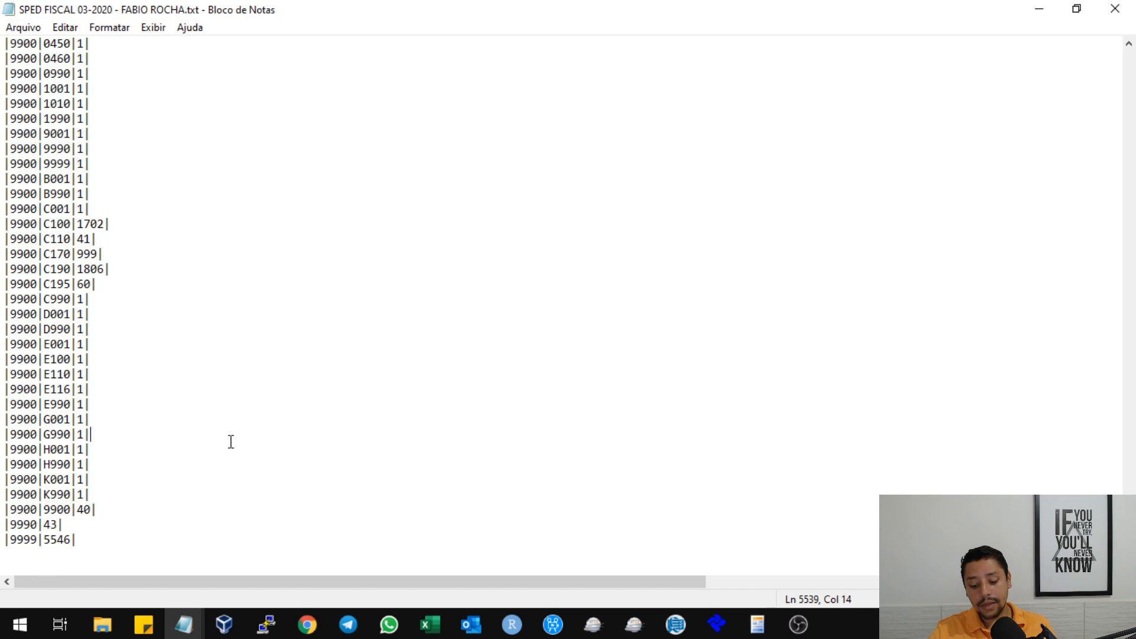
Go to the start of the SPED file, highlight the 0000 record code, review the opening records and return to the file's end
{"action": "key", "text": "ctrl+Home"}
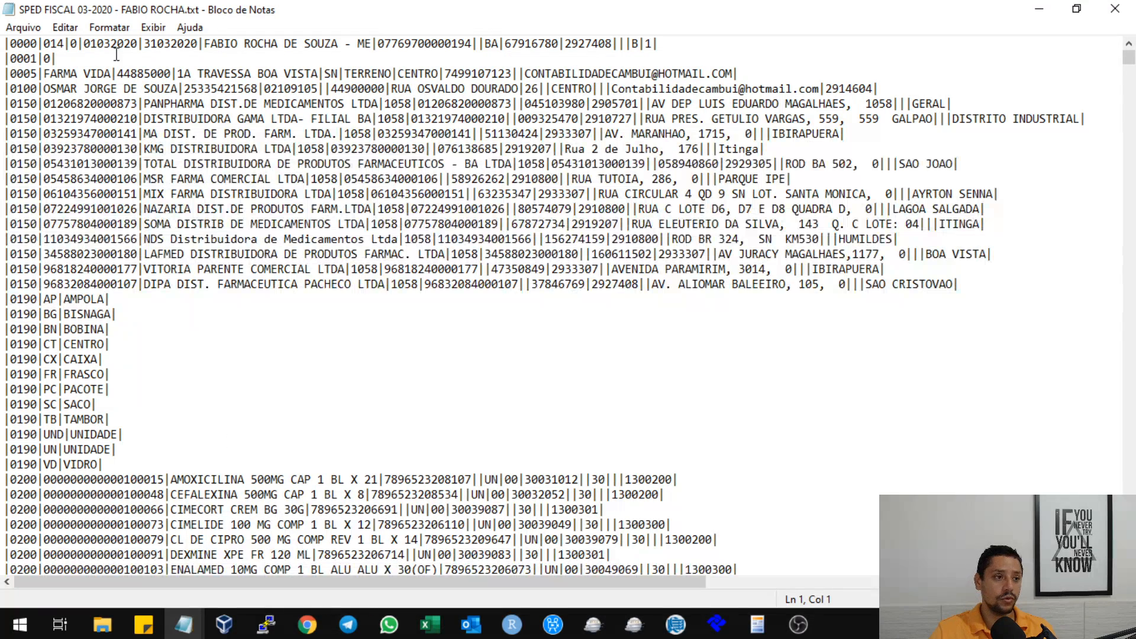
{"action": "left_click_drag", "start_coordinate": [7, 45], "coordinate": [43, 40]}
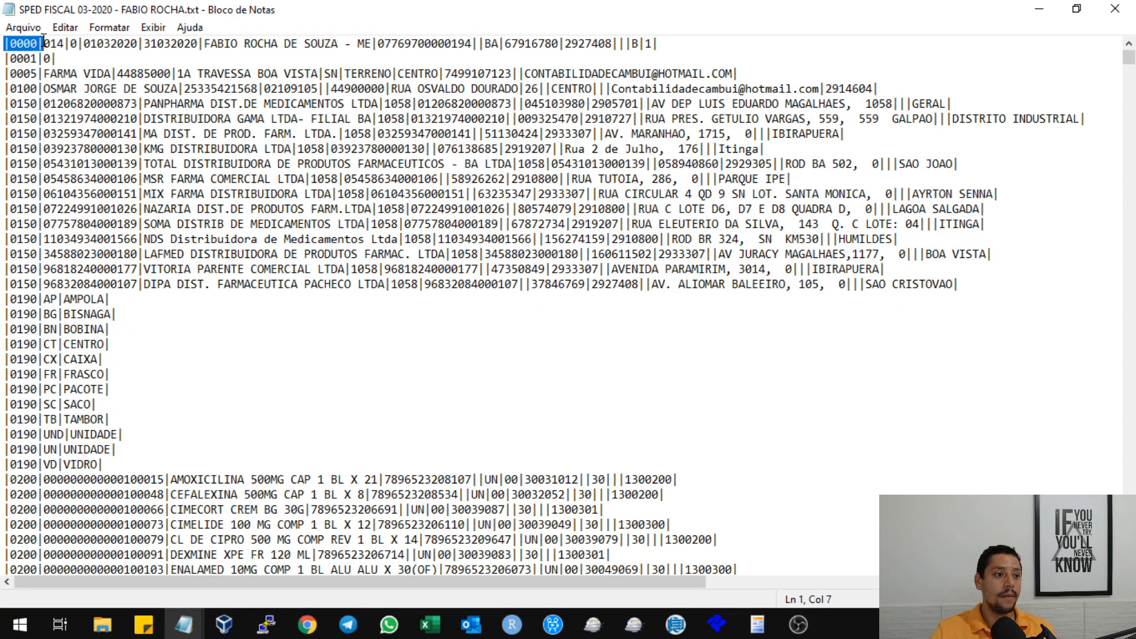
{"action": "left_click", "coordinate": [48, 42]}
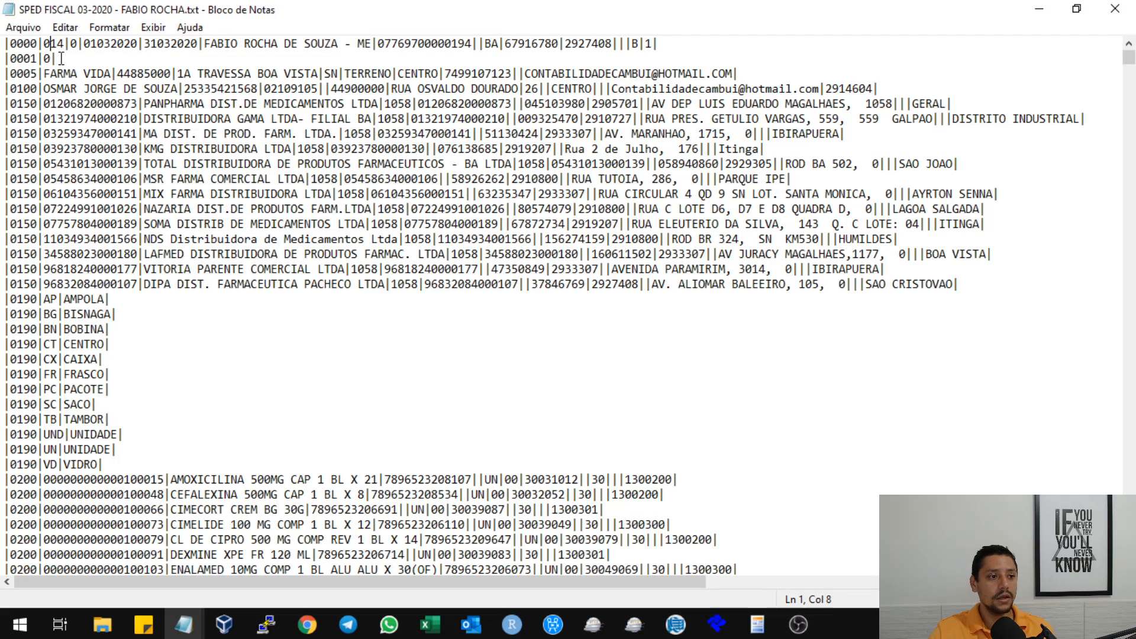
{"action": "left_click_drag", "start_coordinate": [3, 43], "coordinate": [45, 43]}
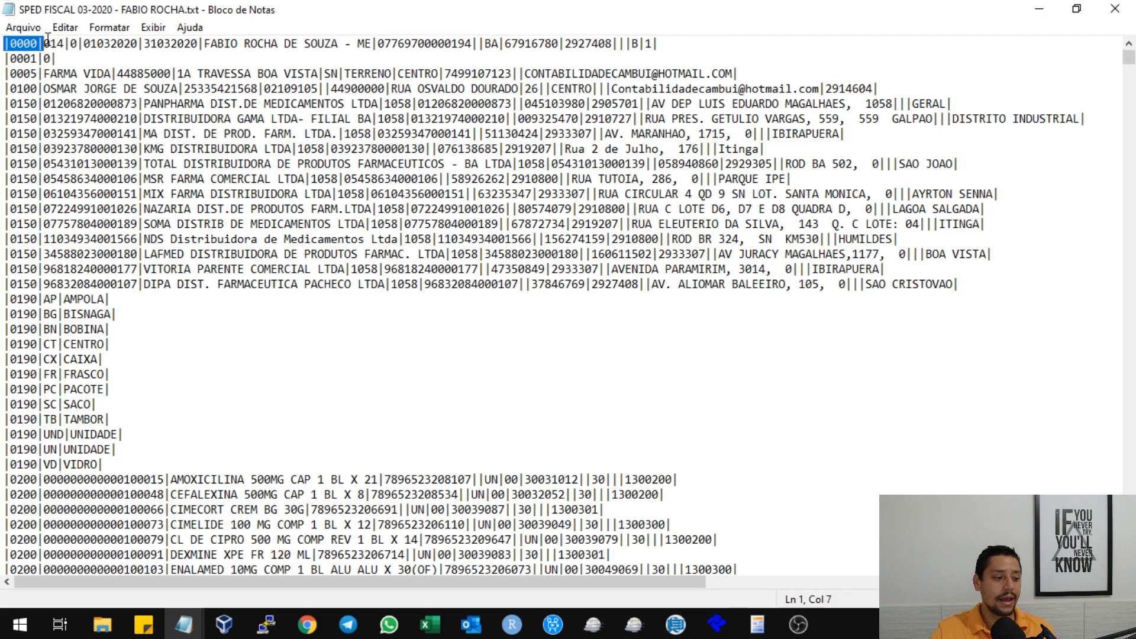
{"action": "left_click", "coordinate": [90, 134]}
{"action": "scroll", "coordinate": [201, 260], "scroll_direction": "down", "scroll_amount": 2}
{"action": "scroll", "coordinate": [201, 260], "scroll_direction": "down", "scroll_amount": 2}
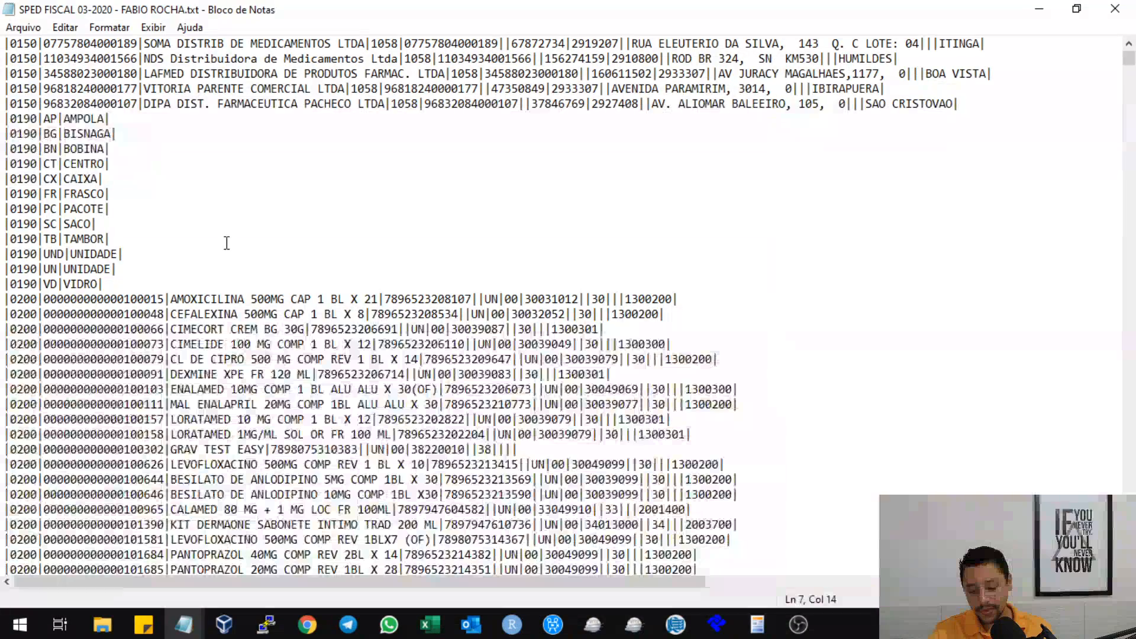
{"action": "key", "text": "ctrl+End"}
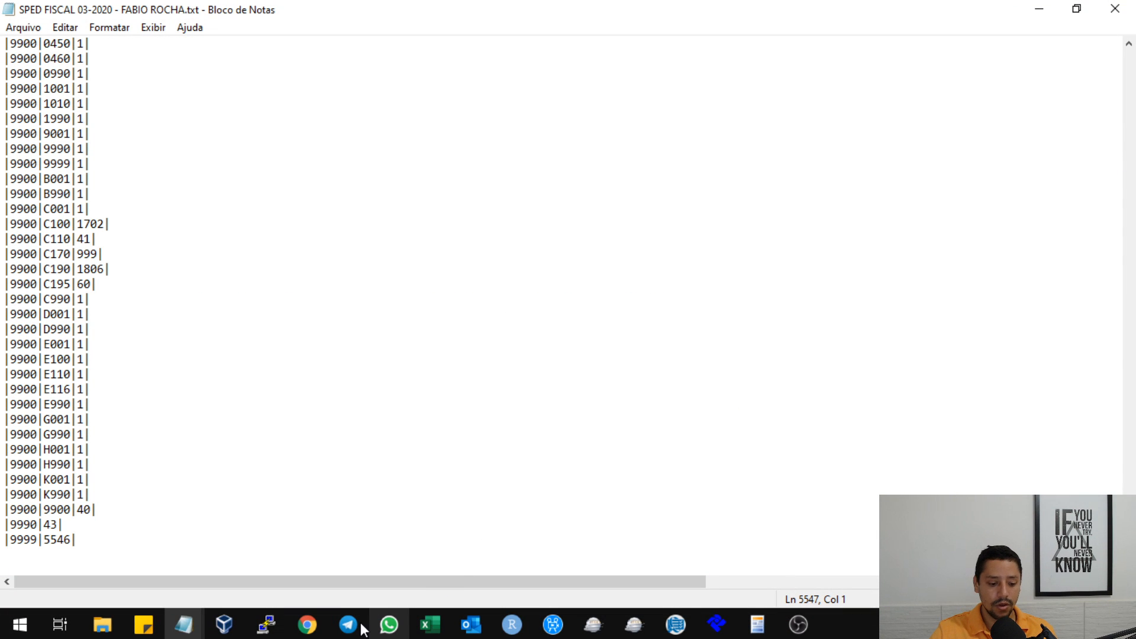
Switch to Chrome and open the EFD Guia Prático in a new tab from spqf.in/guia
{"action": "mouse_move", "coordinate": [307, 624]}
{"action": "left_click", "coordinate": [375, 586]}
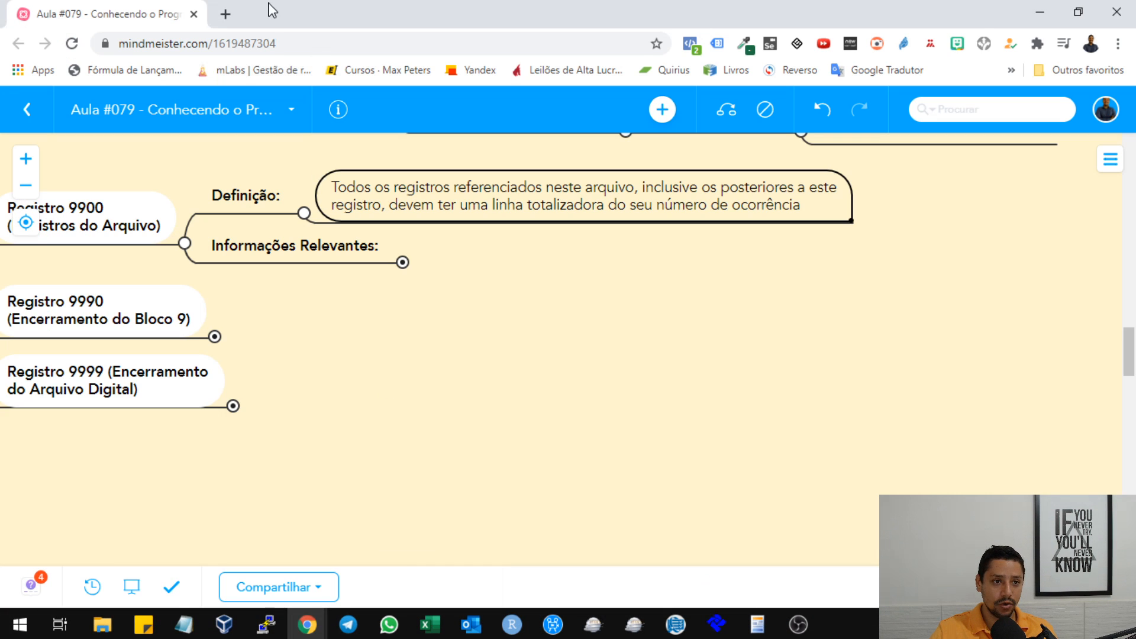
{"action": "left_click", "coordinate": [225, 14]}
{"action": "type", "text": "spqf.in"}
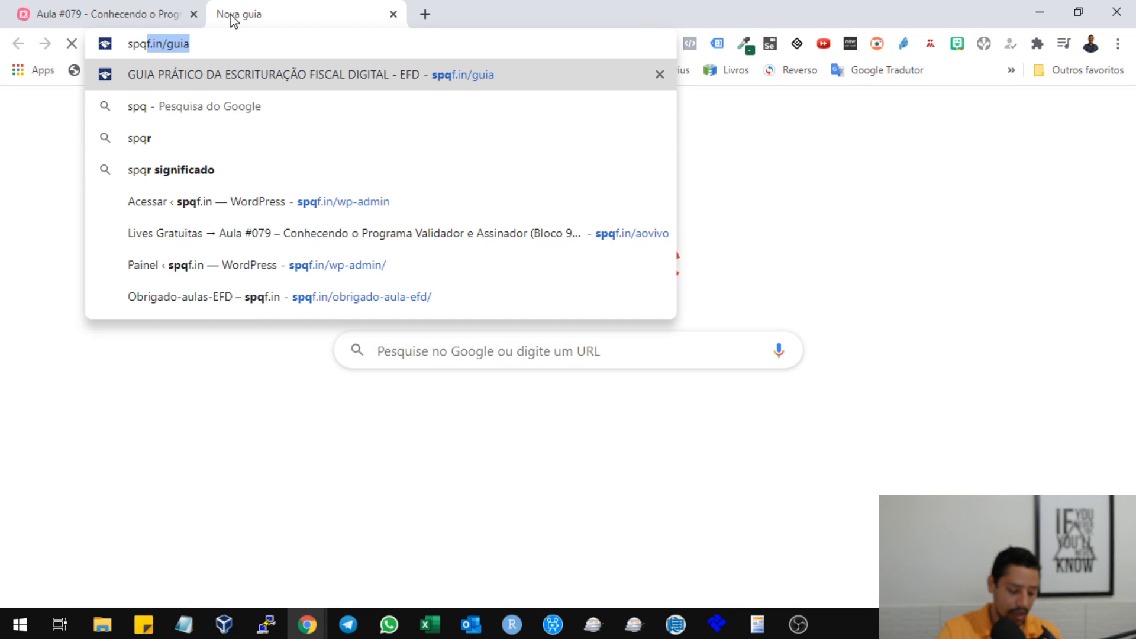
{"action": "type", "text": "/"}
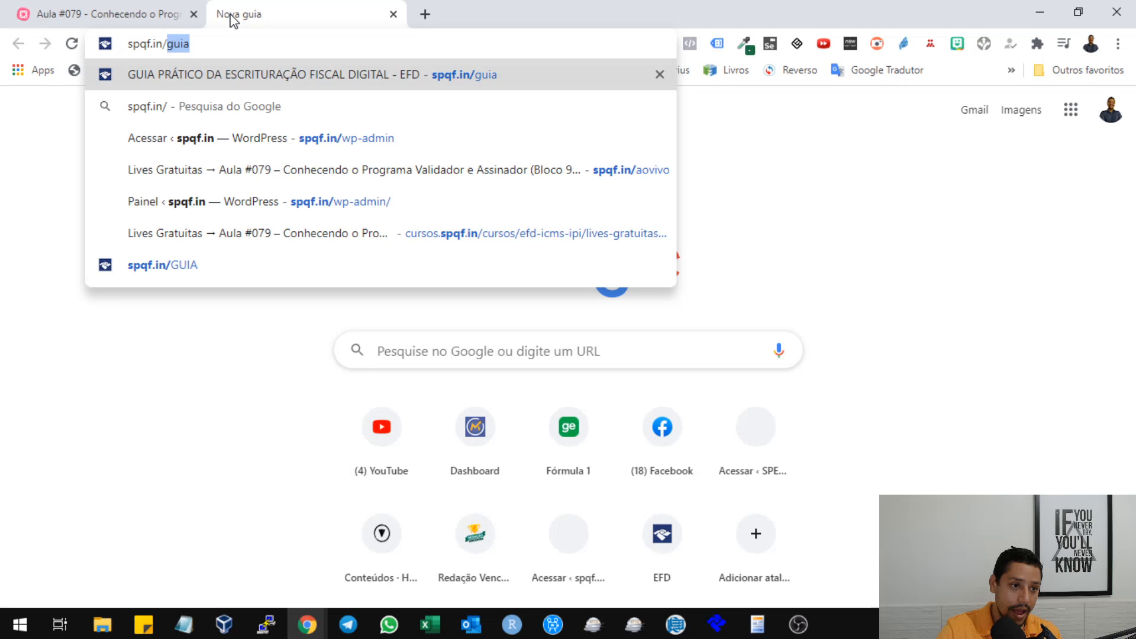
{"action": "type", "text": "gua"}
{"action": "key", "text": "Return"}
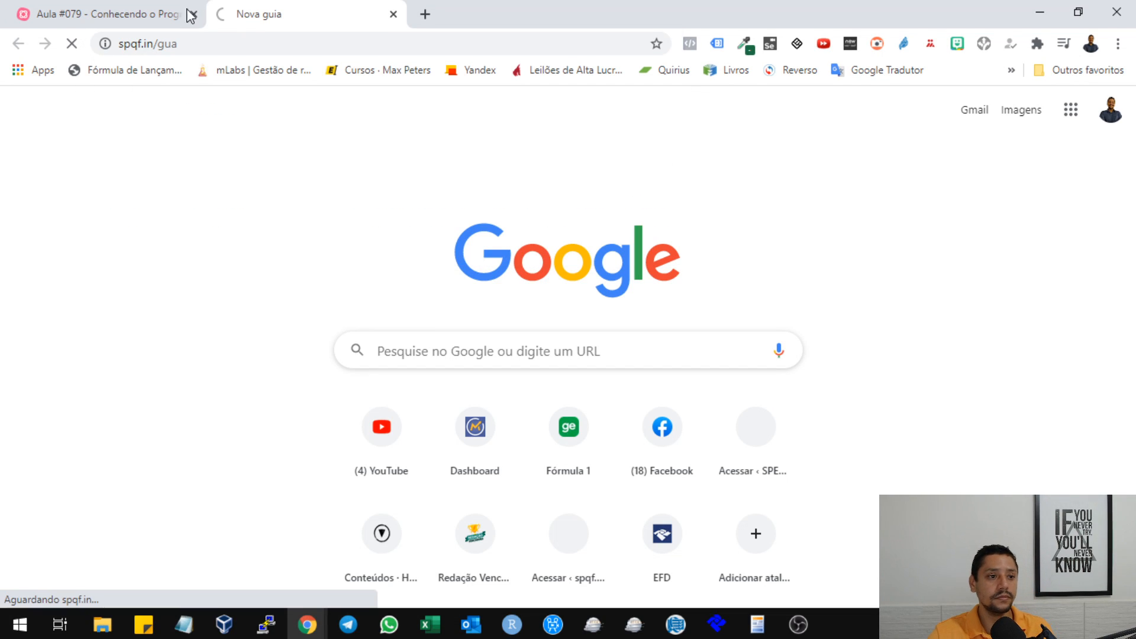
{"action": "left_click", "coordinate": [183, 41]}
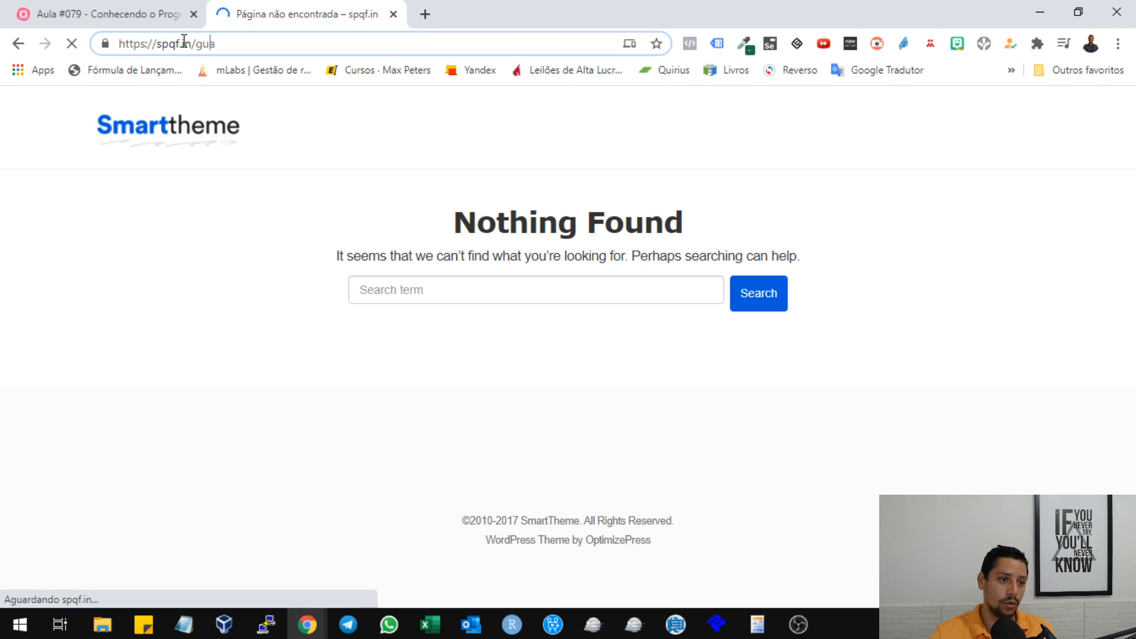
{"action": "type", "text": "i"}
{"action": "key", "text": "Return"}
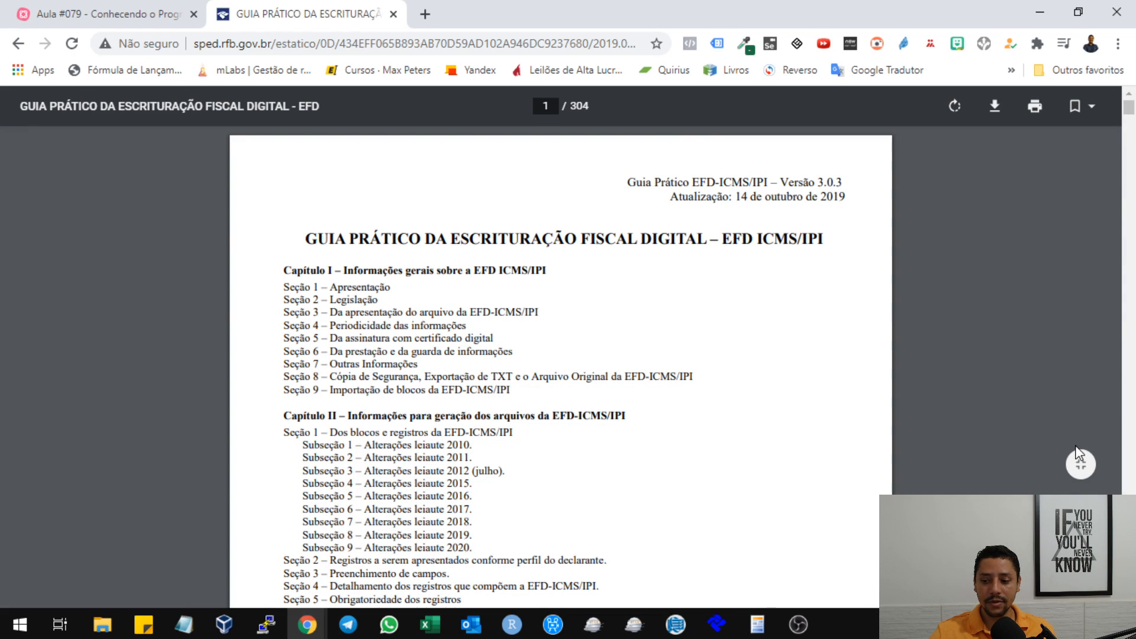
Enlarge the guide to fit the page width and find the Seção 1 – Bloco 0 record table in Capítulo III
{"action": "left_click", "coordinate": [1081, 465]}
{"action": "left_click", "coordinate": [1081, 465]}
{"action": "scroll", "coordinate": [746, 249], "scroll_direction": "down", "scroll_amount": 20}
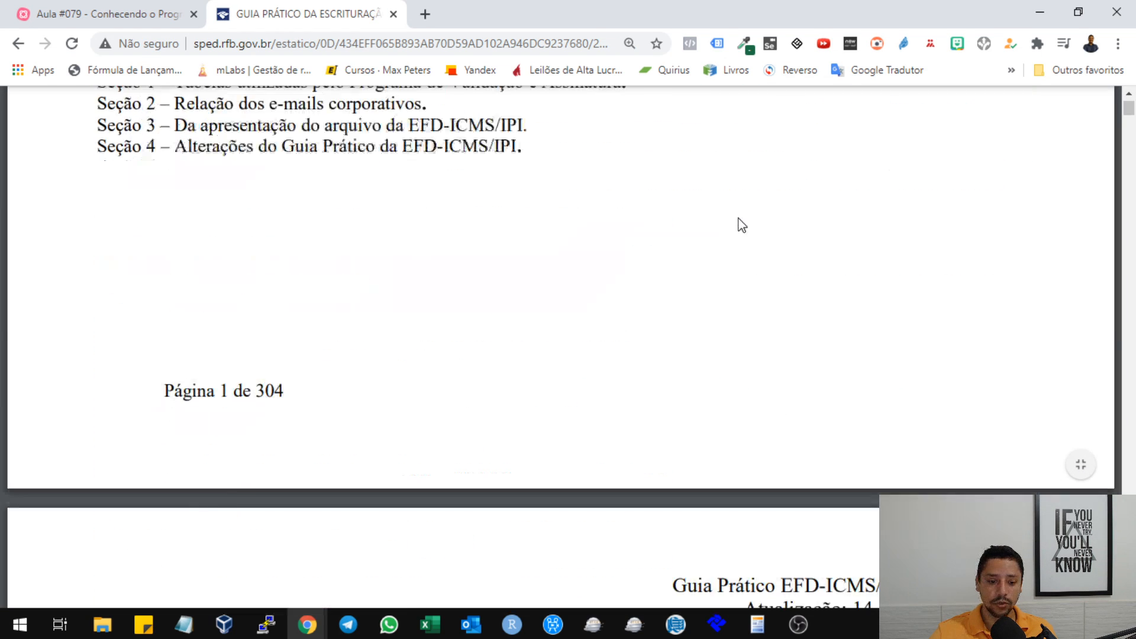
{"action": "scroll", "coordinate": [760, 201], "scroll_direction": "down", "scroll_amount": 20}
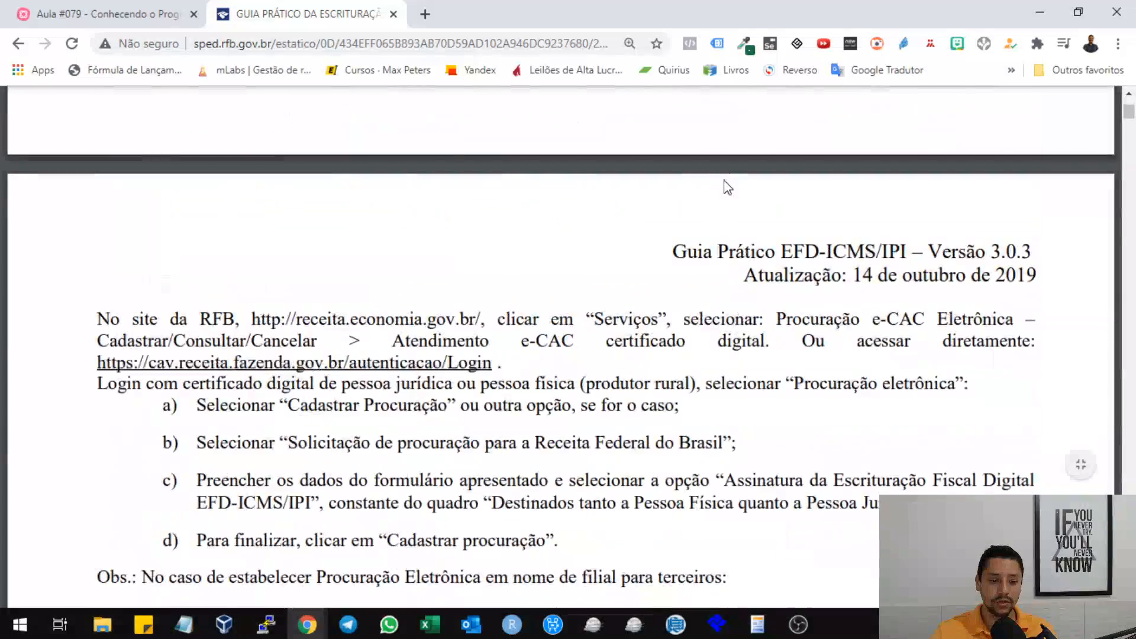
{"action": "scroll", "coordinate": [738, 167], "scroll_direction": "down", "scroll_amount": 20}
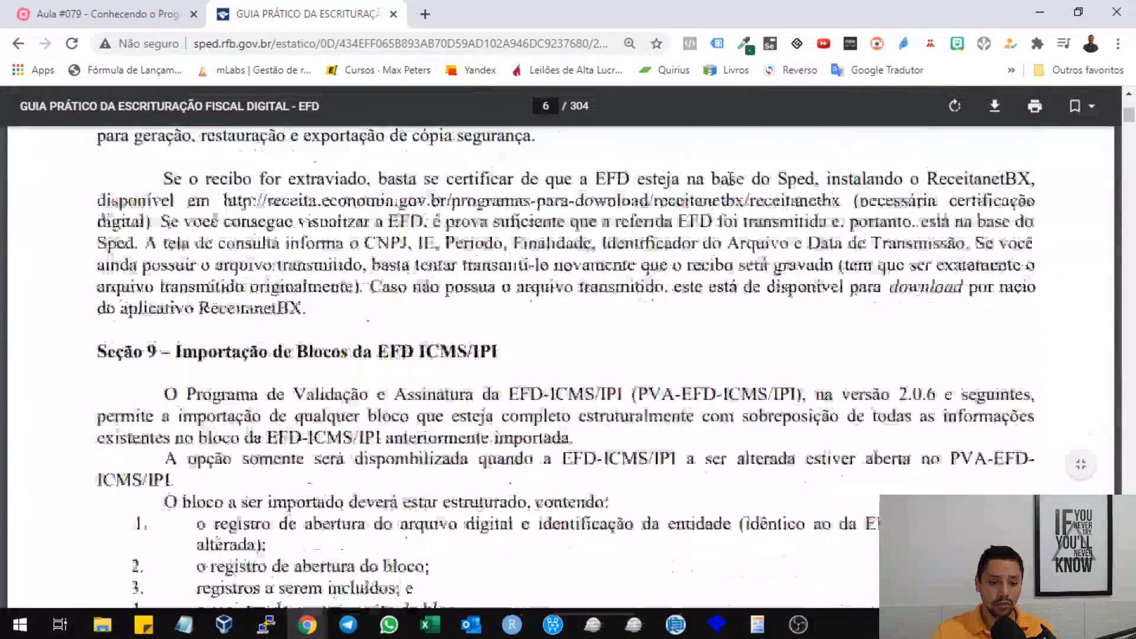
{"action": "scroll", "coordinate": [738, 178], "scroll_direction": "down", "scroll_amount": 20}
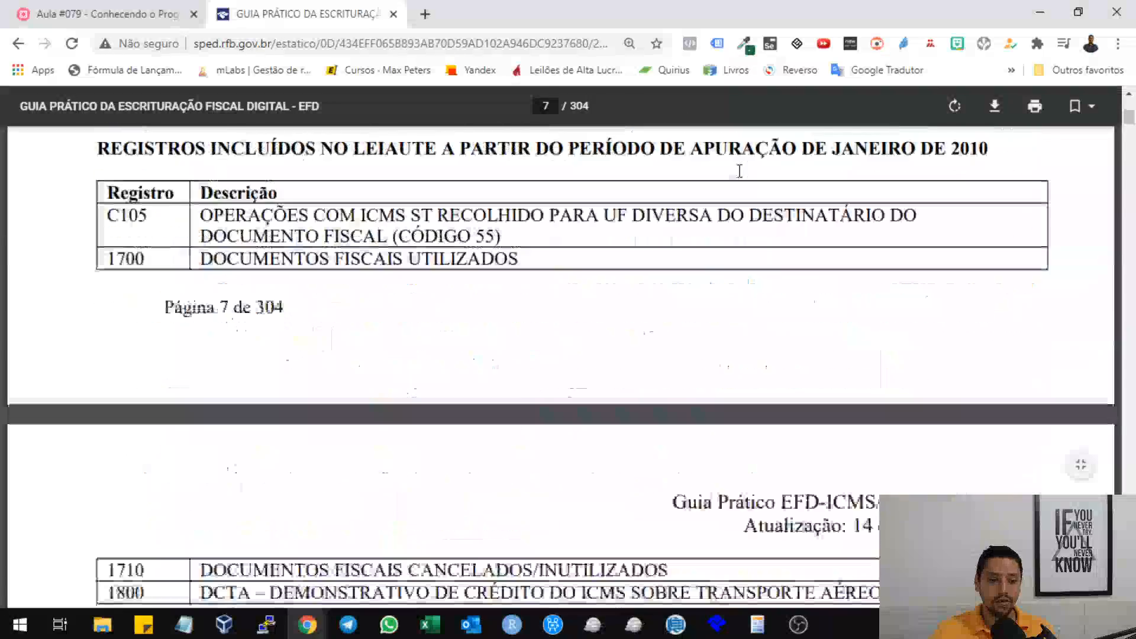
{"action": "scroll", "coordinate": [743, 176], "scroll_direction": "down", "scroll_amount": 20}
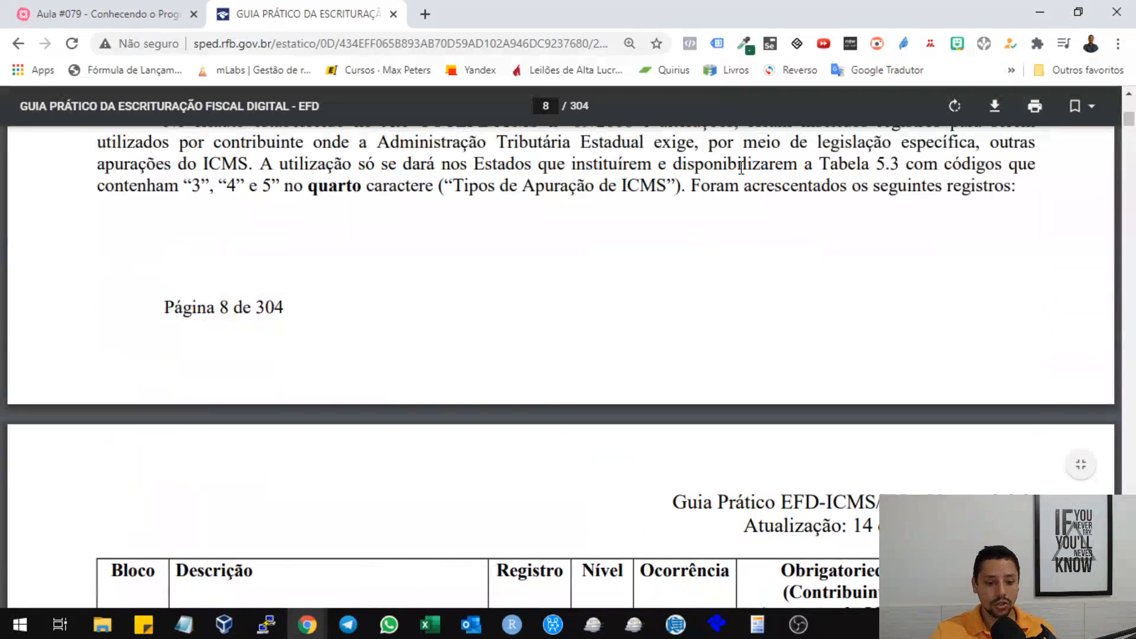
{"action": "scroll", "coordinate": [743, 175], "scroll_direction": "down", "scroll_amount": 20}
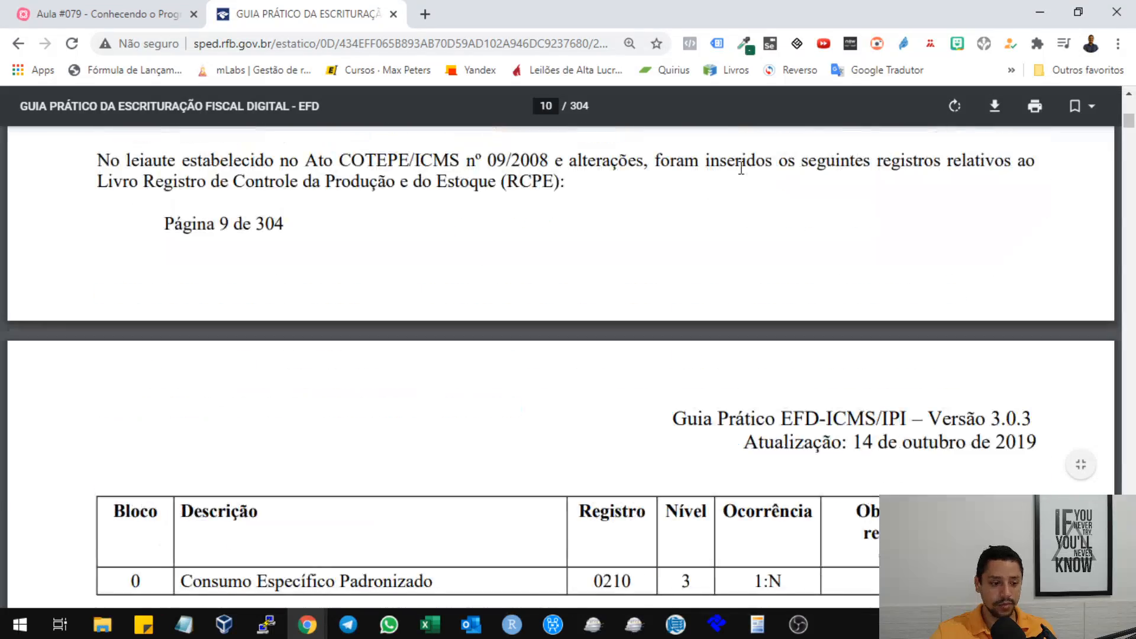
{"action": "scroll", "coordinate": [744, 165], "scroll_direction": "down", "scroll_amount": 20}
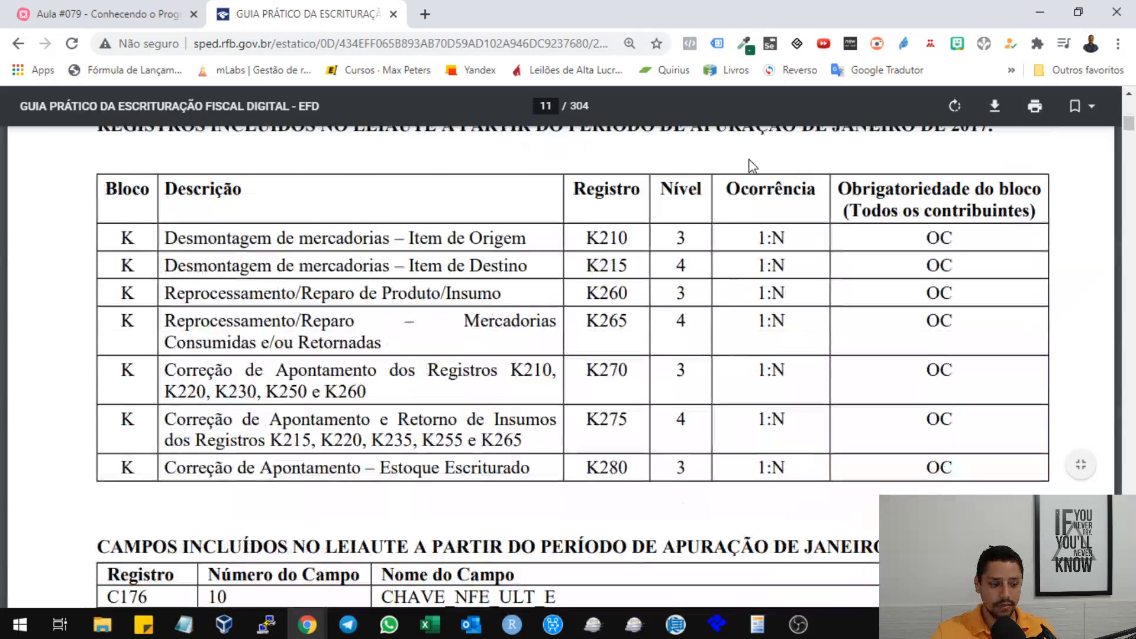
{"action": "scroll", "coordinate": [751, 167], "scroll_direction": "down", "scroll_amount": 6}
{"action": "scroll", "coordinate": [751, 167], "scroll_direction": "down", "scroll_amount": 4}
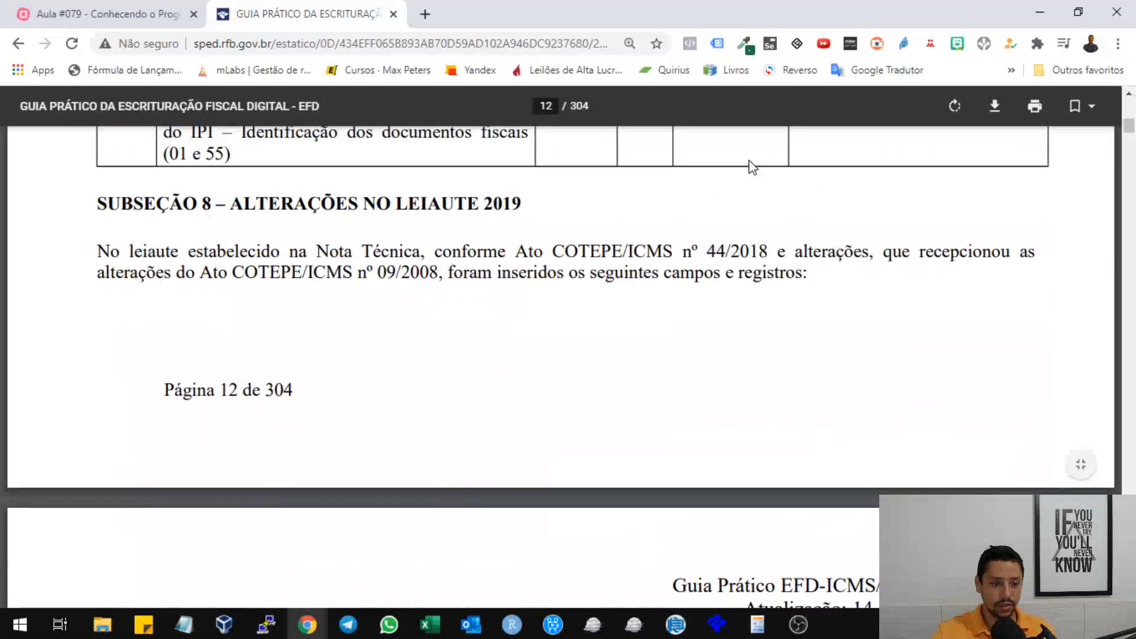
{"action": "scroll", "coordinate": [751, 168], "scroll_direction": "down", "scroll_amount": 6}
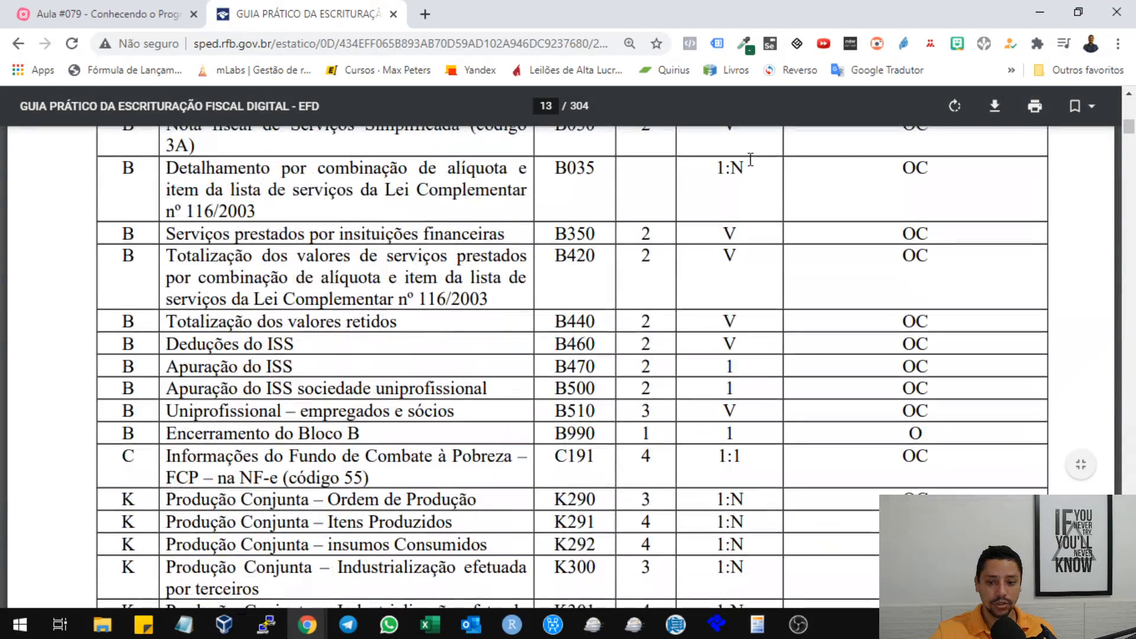
{"action": "scroll", "coordinate": [750, 159], "scroll_direction": "up", "scroll_amount": 8}
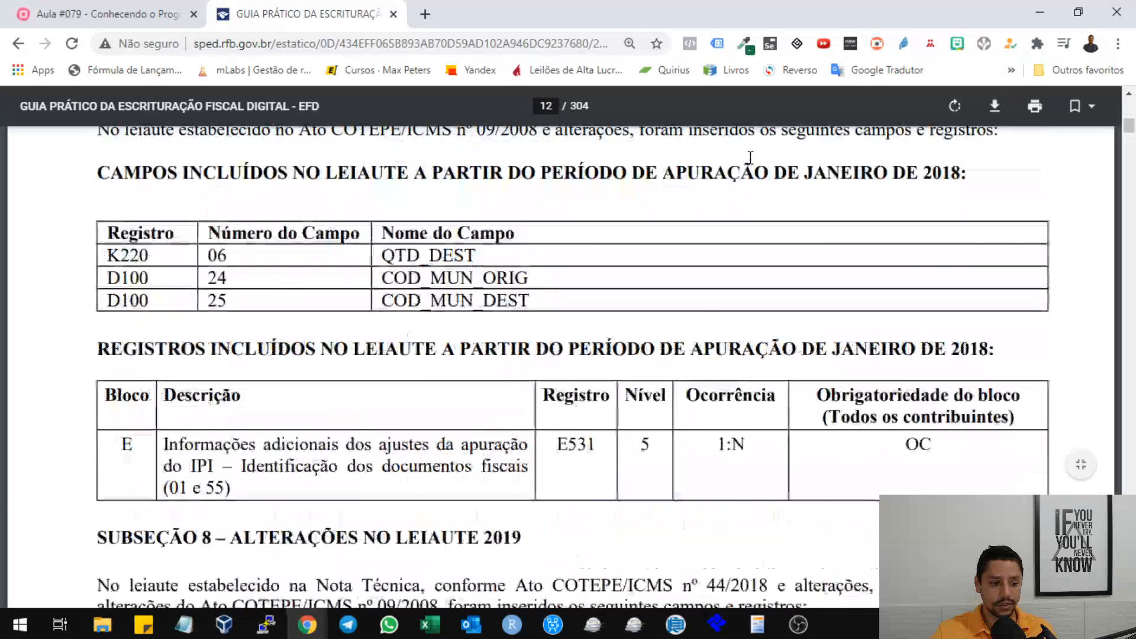
{"action": "scroll", "coordinate": [750, 157], "scroll_direction": "down", "scroll_amount": 8}
{"action": "scroll", "coordinate": [751, 164], "scroll_direction": "down", "scroll_amount": 10}
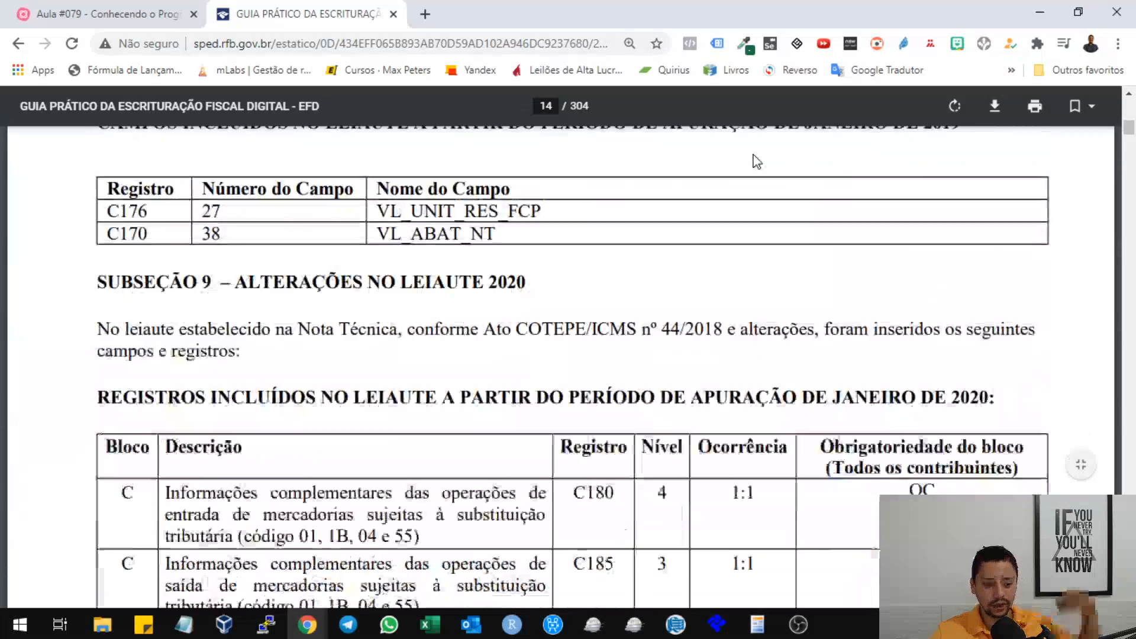
{"action": "scroll", "coordinate": [750, 154], "scroll_direction": "down", "scroll_amount": 15}
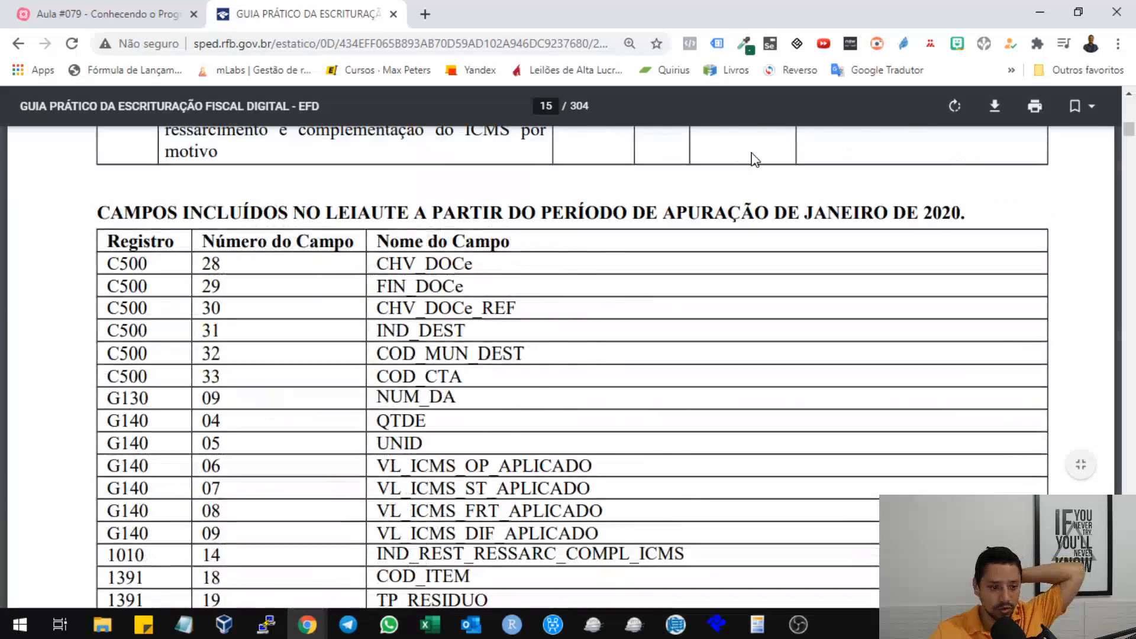
{"action": "scroll", "coordinate": [753, 151], "scroll_direction": "down", "scroll_amount": 15}
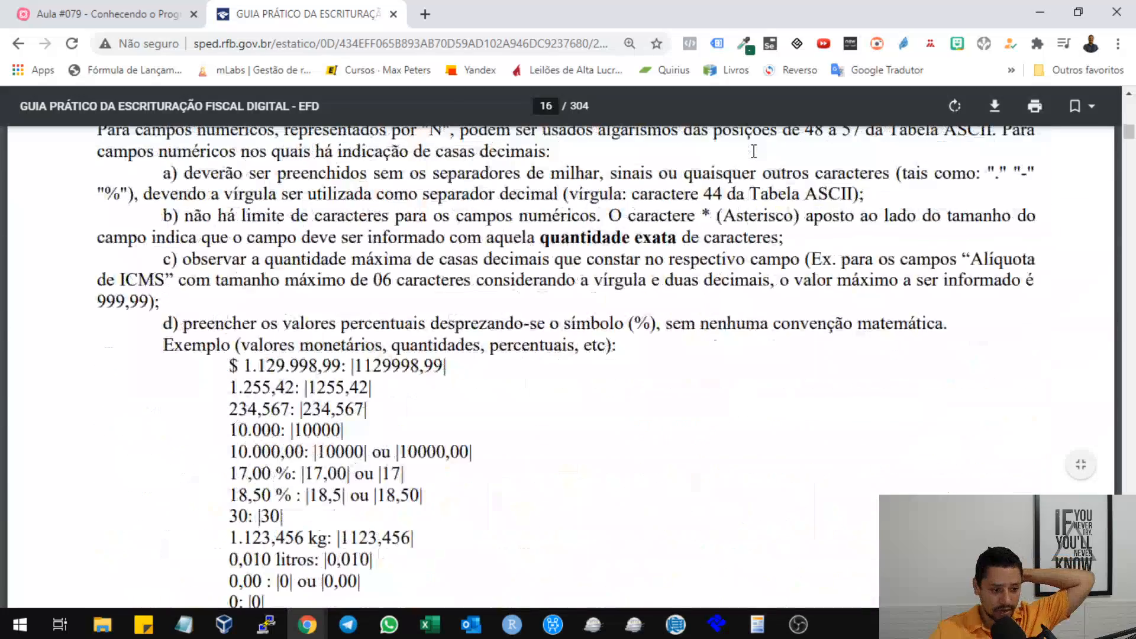
{"action": "scroll", "coordinate": [754, 151], "scroll_direction": "down", "scroll_amount": 10}
{"action": "scroll", "coordinate": [756, 152], "scroll_direction": "up", "scroll_amount": 5}
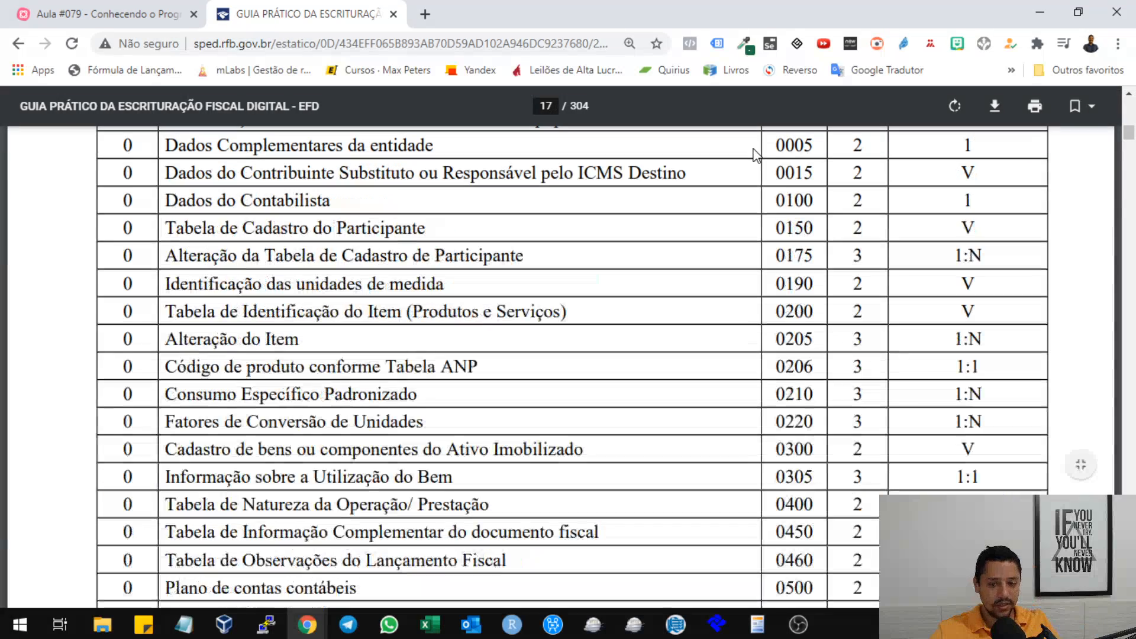
{"action": "scroll", "coordinate": [756, 154], "scroll_direction": "up", "scroll_amount": 3}
{"action": "scroll", "coordinate": [710, 160], "scroll_direction": "up", "scroll_amount": 1}
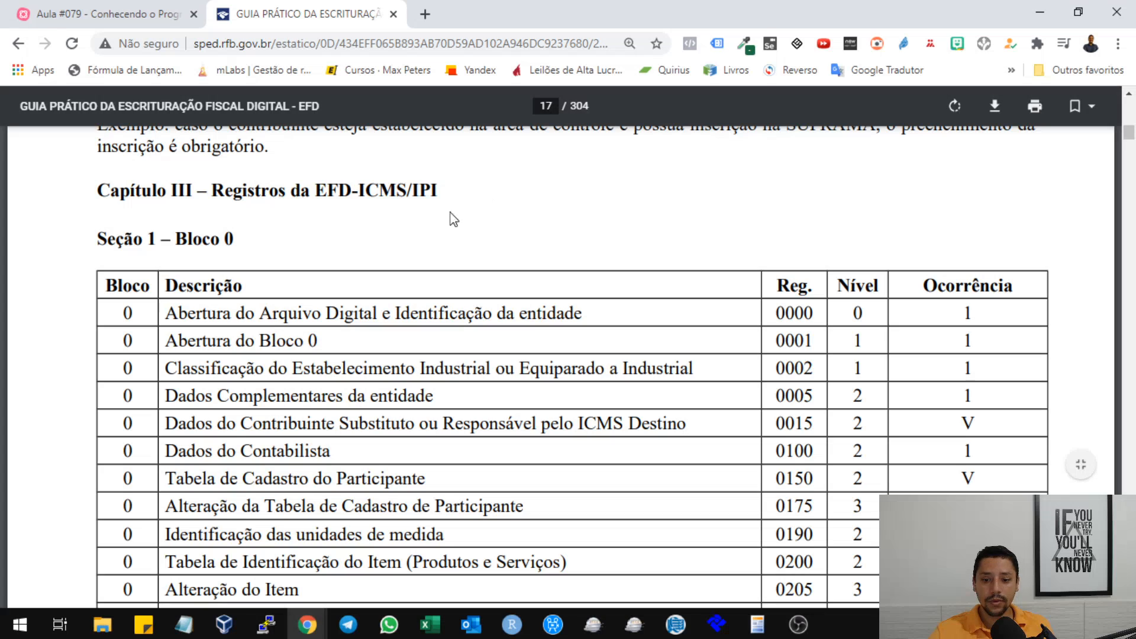
Highlight the file-opening description and level of record 0000, followed by the Abertura do Bloco 0 description
{"action": "left_click_drag", "start_coordinate": [139, 313], "coordinate": [270, 326]}
{"action": "left_click", "coordinate": [270, 326]}
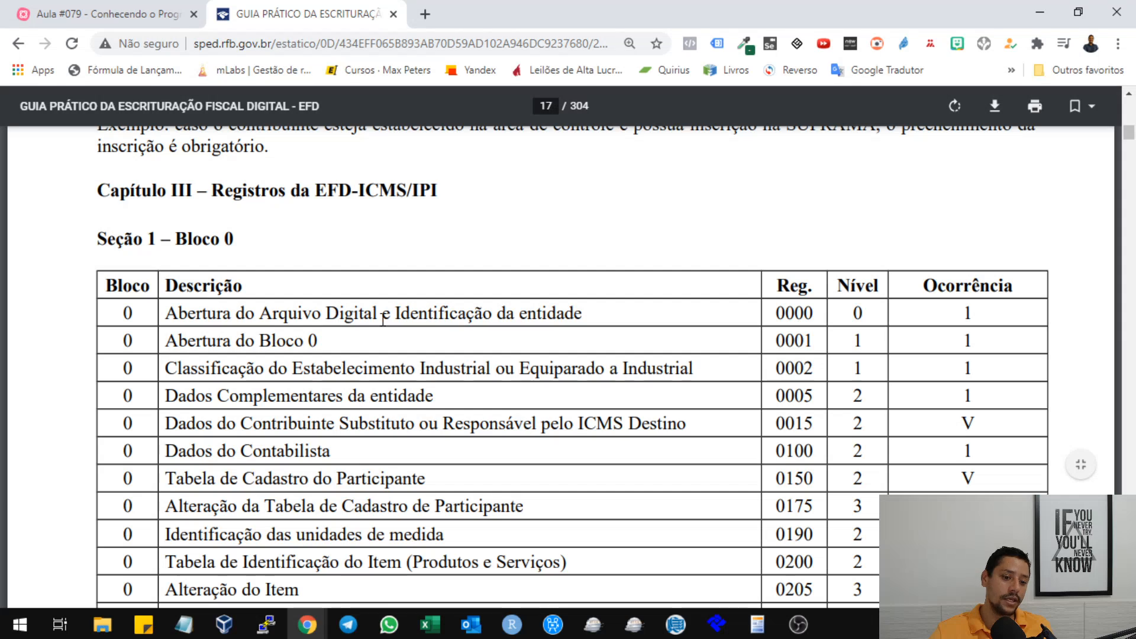
{"action": "left_click_drag", "start_coordinate": [395, 314], "coordinate": [559, 315]}
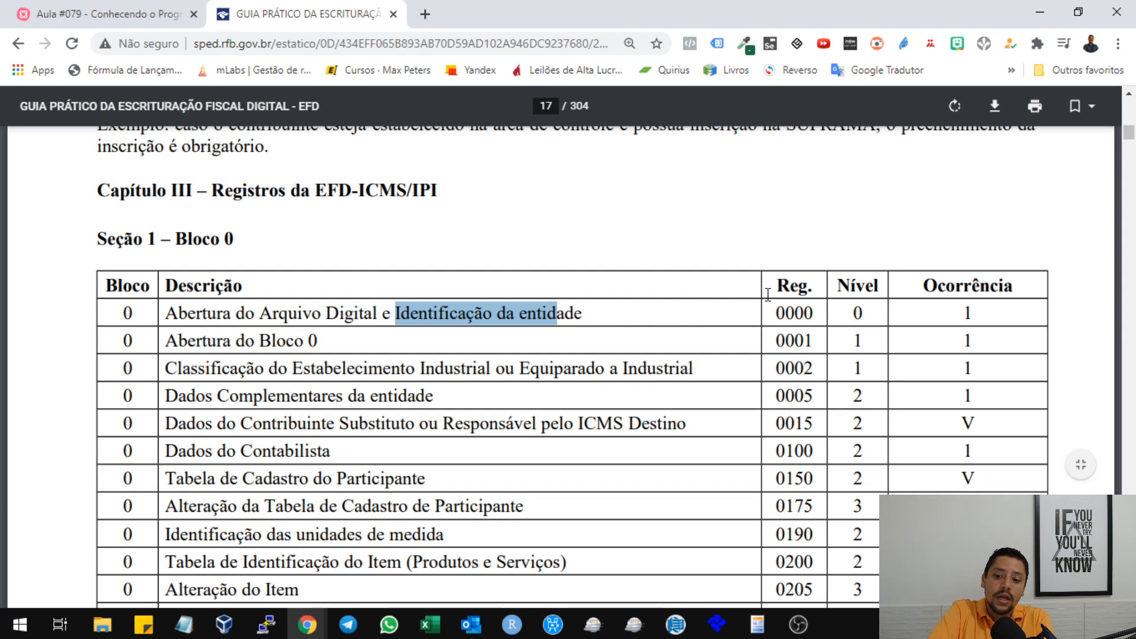
{"action": "left_click_drag", "start_coordinate": [774, 313], "coordinate": [869, 313]}
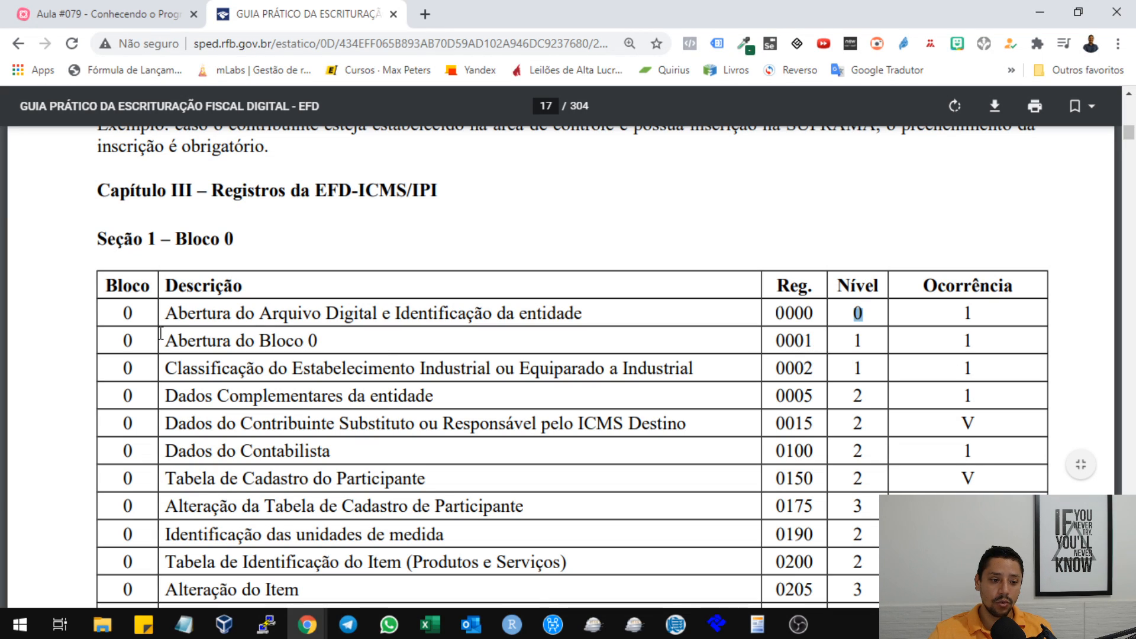
{"action": "left_click_drag", "start_coordinate": [159, 333], "coordinate": [323, 341]}
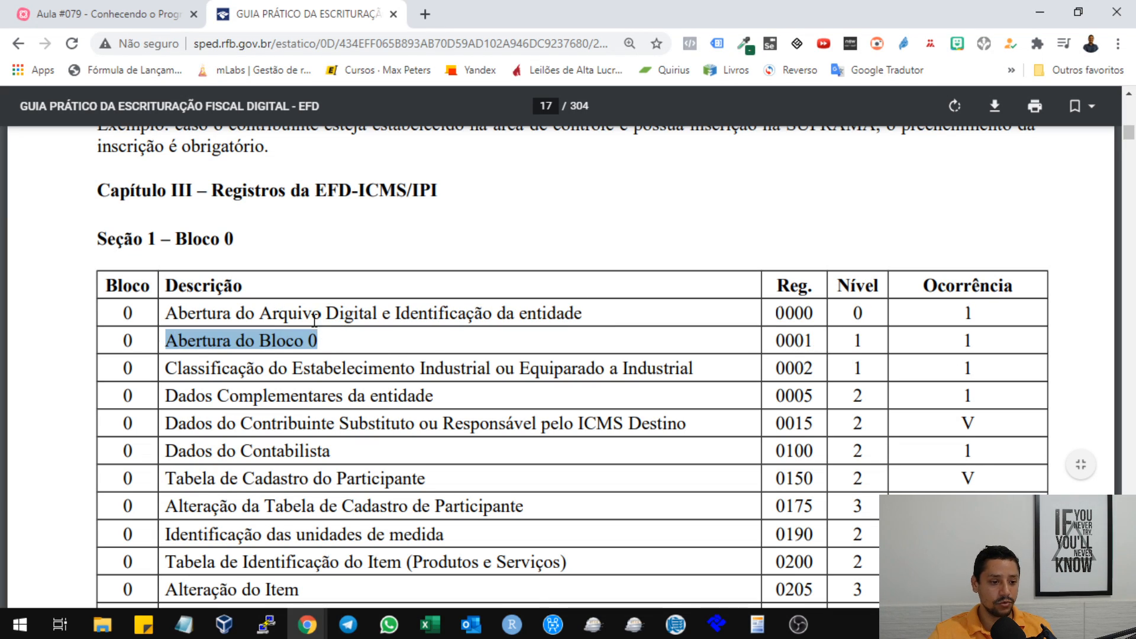
{"action": "left_click", "coordinate": [315, 318]}
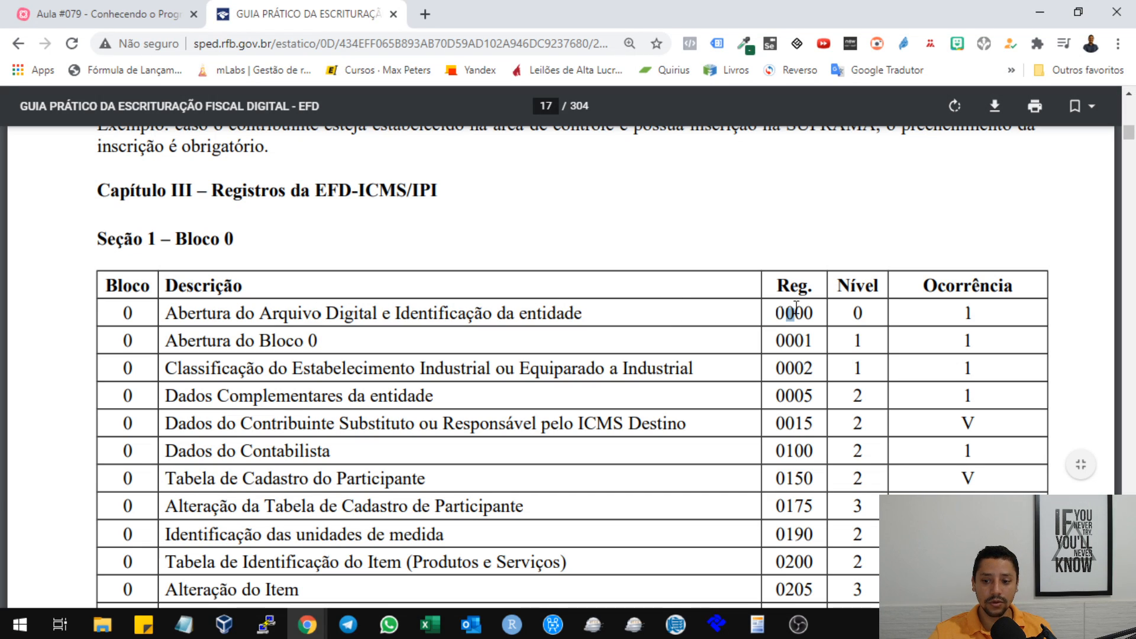
Highlight the 0000 record code and the Nível values of records 0000, 0001 and 0005 in turn
{"action": "left_click_drag", "start_coordinate": [796, 307], "coordinate": [780, 300]}
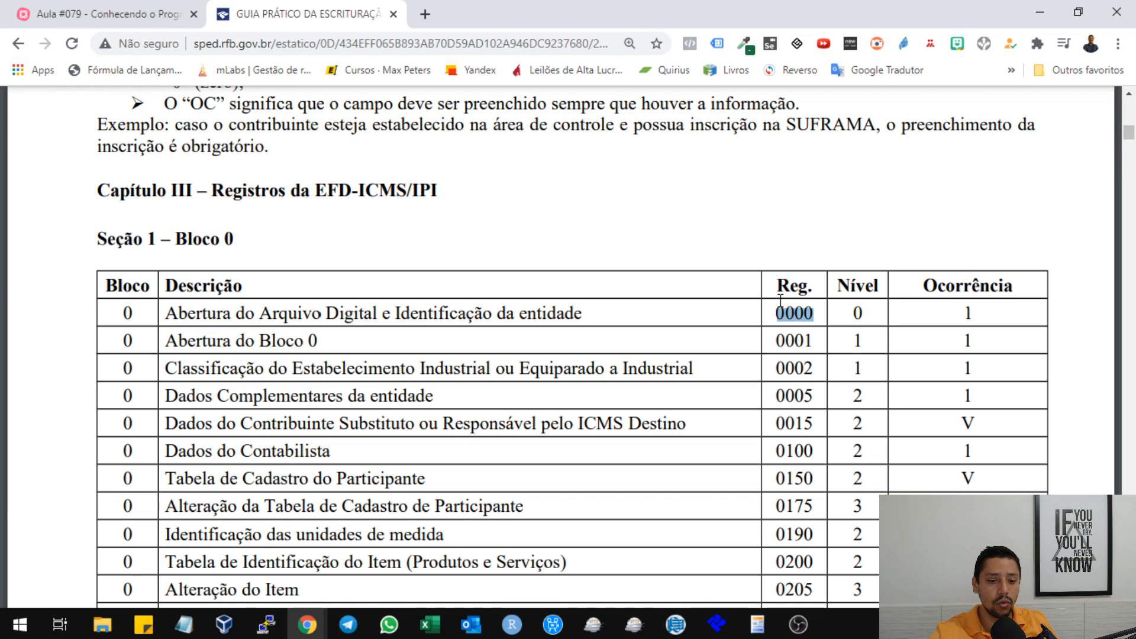
{"action": "left_click_drag", "start_coordinate": [846, 314], "coordinate": [867, 316]}
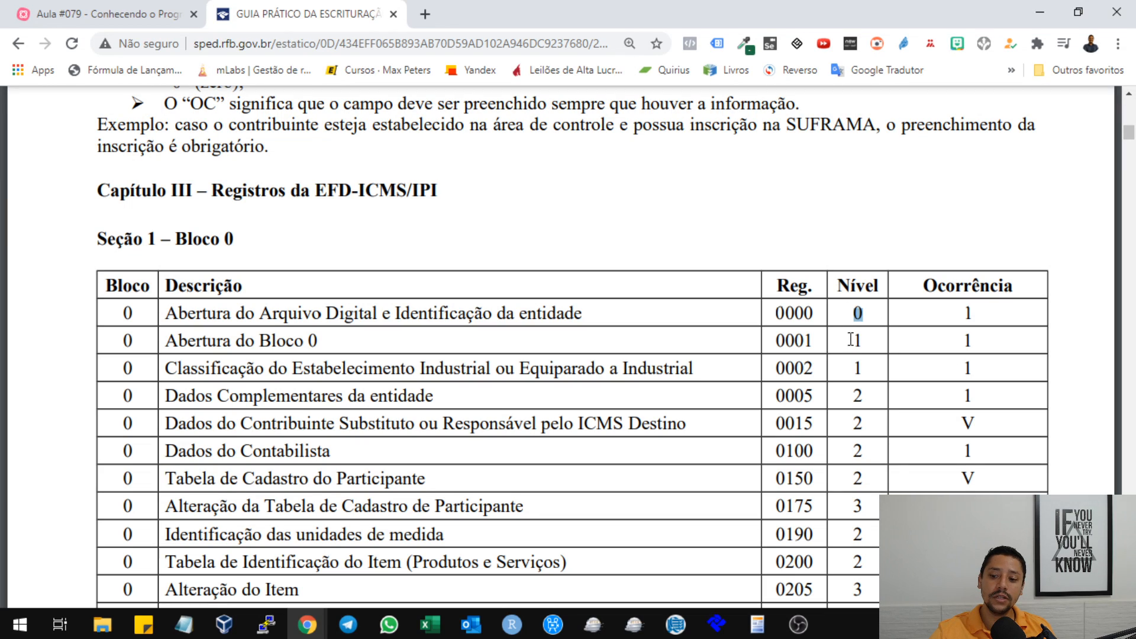
{"action": "left_click_drag", "start_coordinate": [850, 338], "coordinate": [879, 339]}
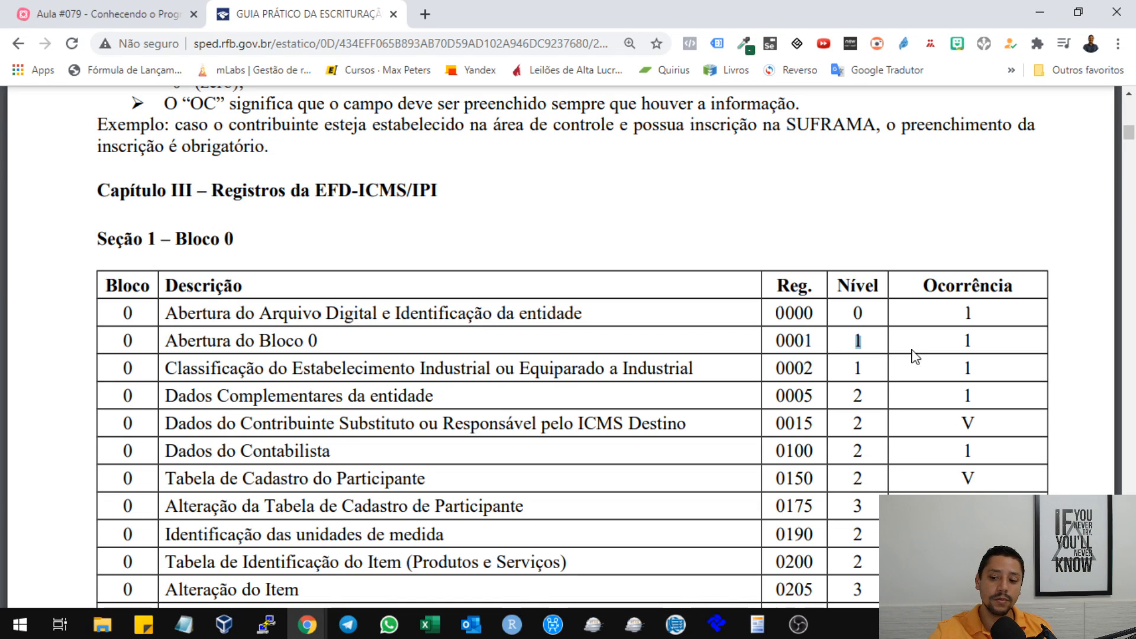
{"action": "left_click_drag", "start_coordinate": [849, 396], "coordinate": [863, 396]}
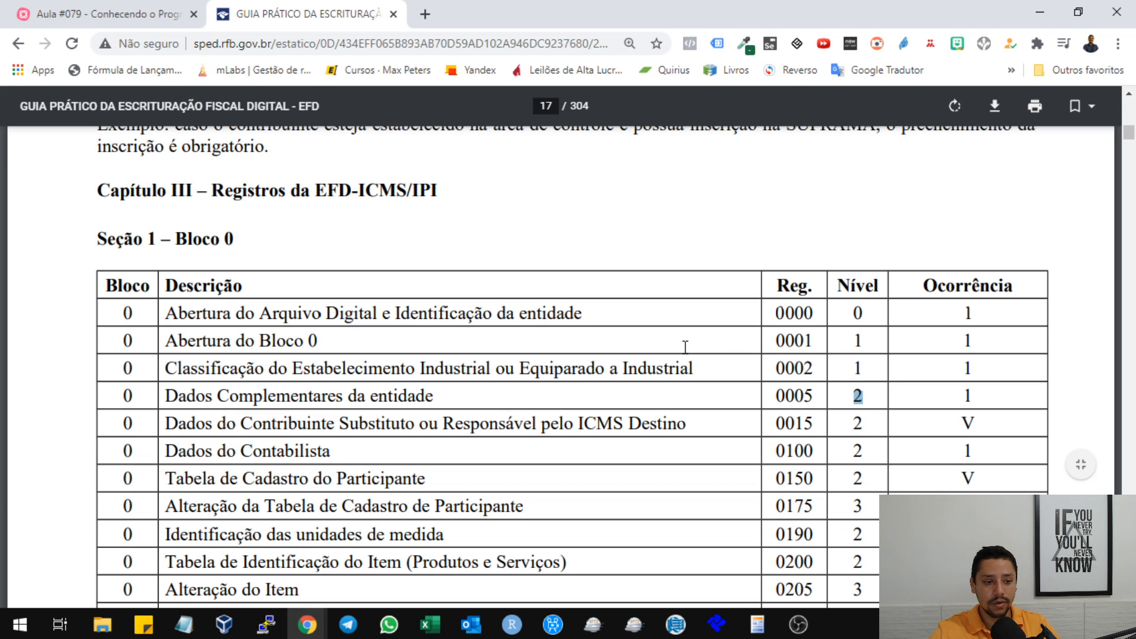
Find the Seção 10 – Bloco 9 table and highlight Abertura do Bloco 9, followed by the Encerramento do Arquivo Digital entry and its level
{"action": "scroll", "coordinate": [585, 314], "scroll_direction": "down", "scroll_amount": 20}
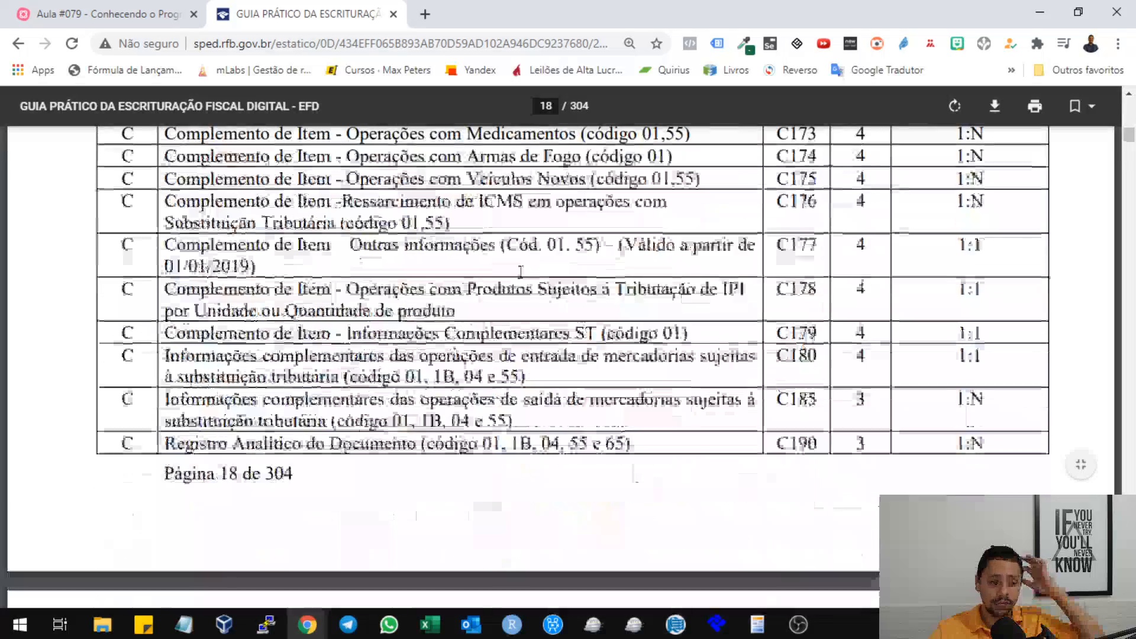
{"action": "scroll", "coordinate": [520, 271], "scroll_direction": "down", "scroll_amount": 20}
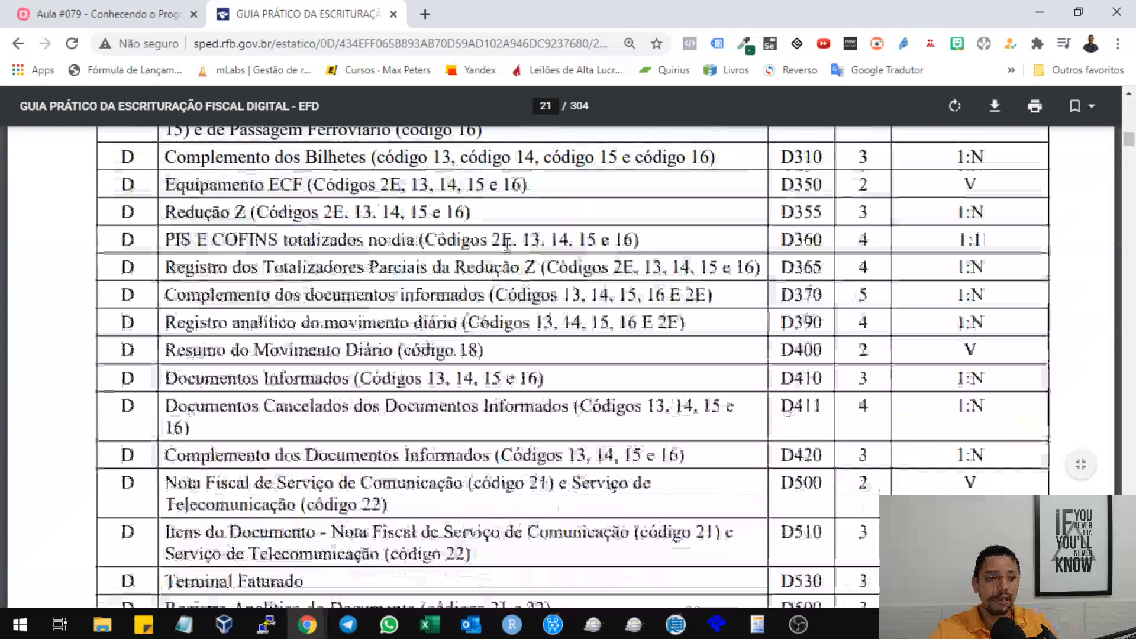
{"action": "scroll", "coordinate": [507, 243], "scroll_direction": "down", "scroll_amount": 20}
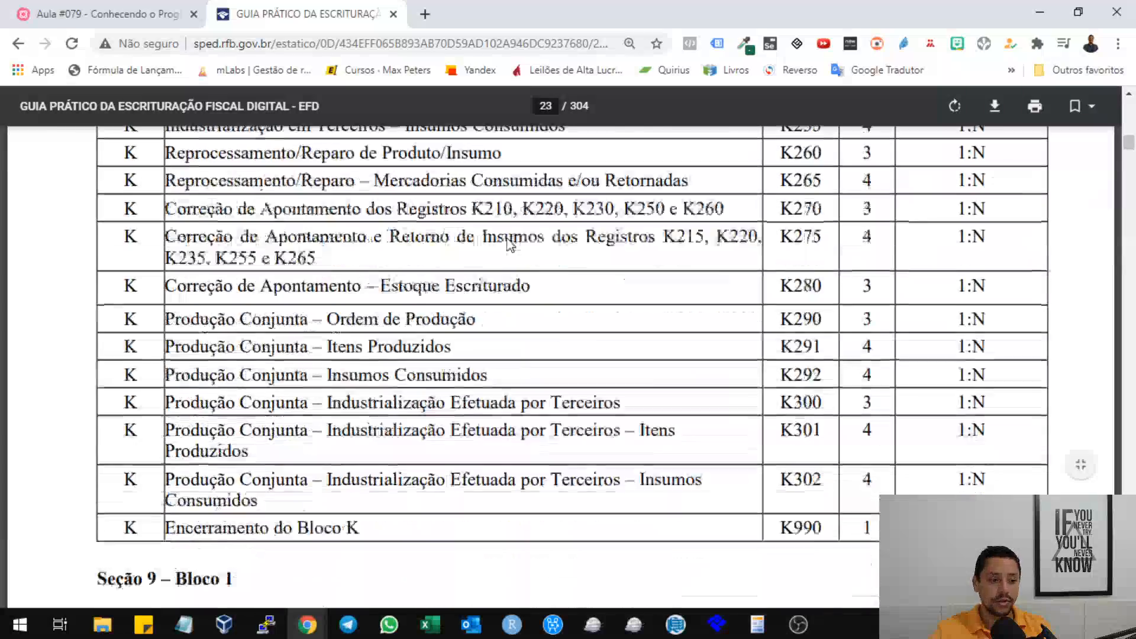
{"action": "scroll", "coordinate": [510, 245], "scroll_direction": "down", "scroll_amount": 20}
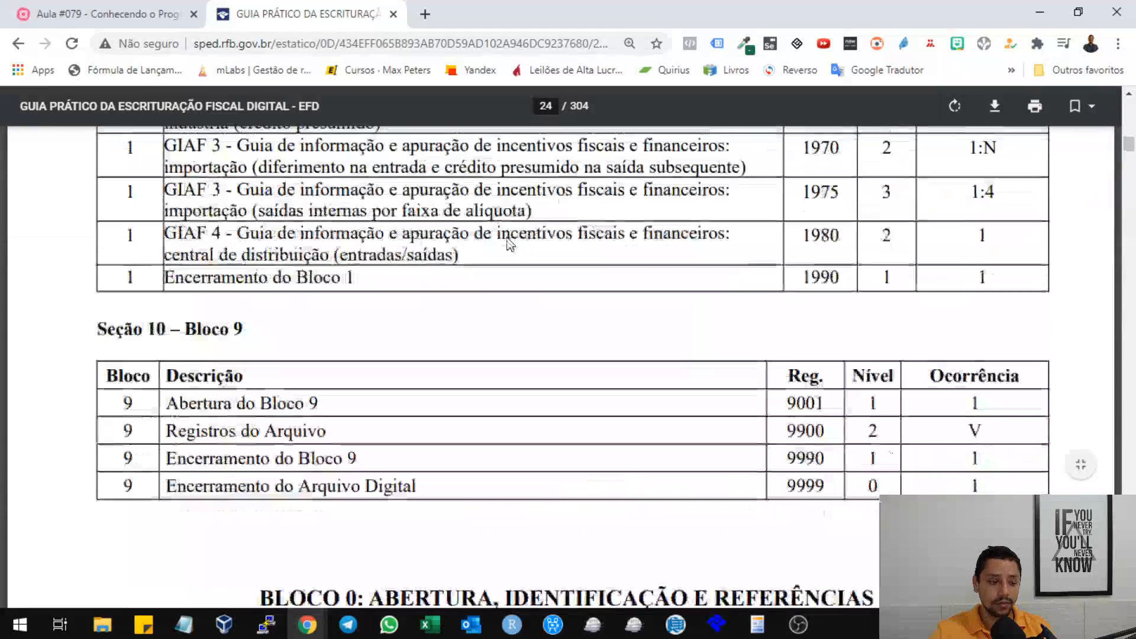
{"action": "scroll", "coordinate": [510, 244], "scroll_direction": "down", "scroll_amount": 8}
{"action": "scroll", "coordinate": [368, 271], "scroll_direction": "up", "scroll_amount": 8}
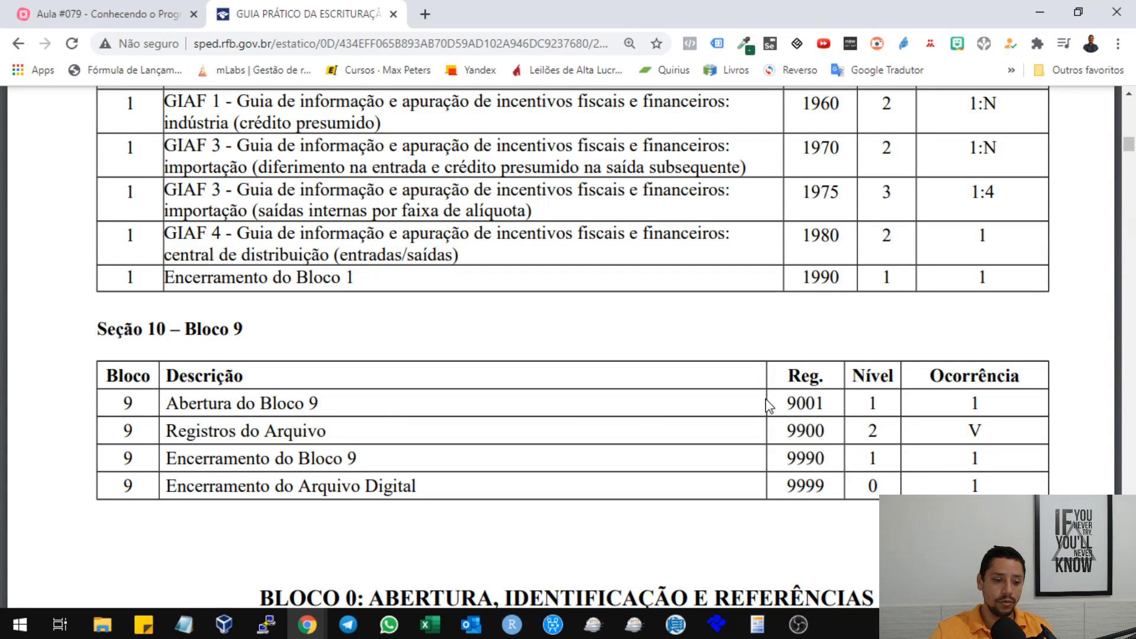
{"action": "left_click_drag", "start_coordinate": [170, 405], "coordinate": [334, 403]}
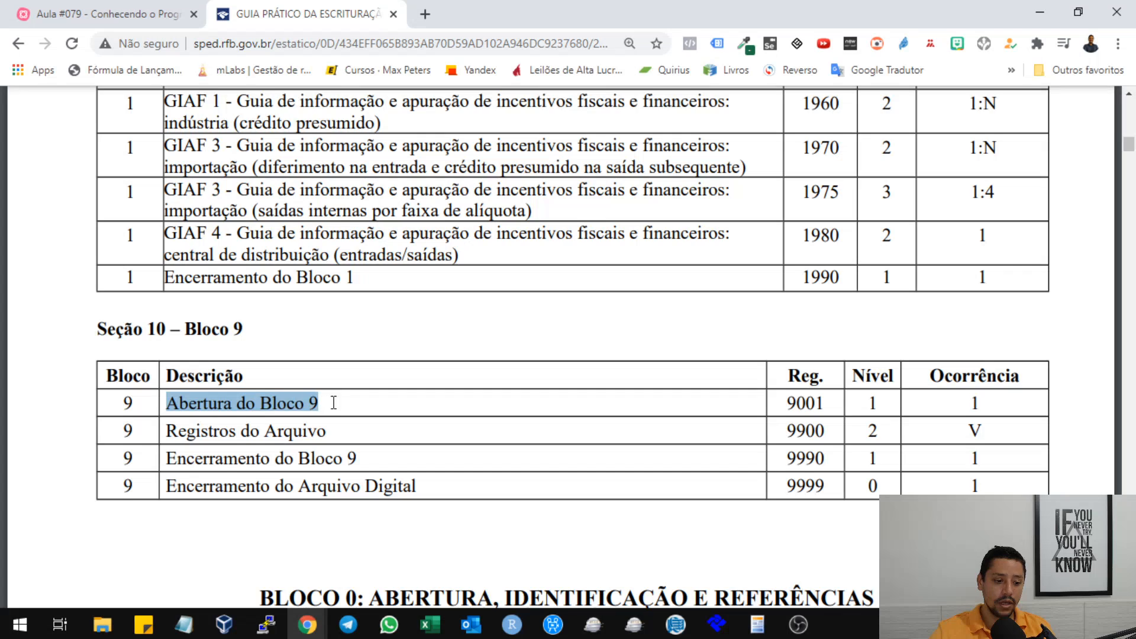
{"action": "left_click_drag", "start_coordinate": [168, 488], "coordinate": [423, 486]}
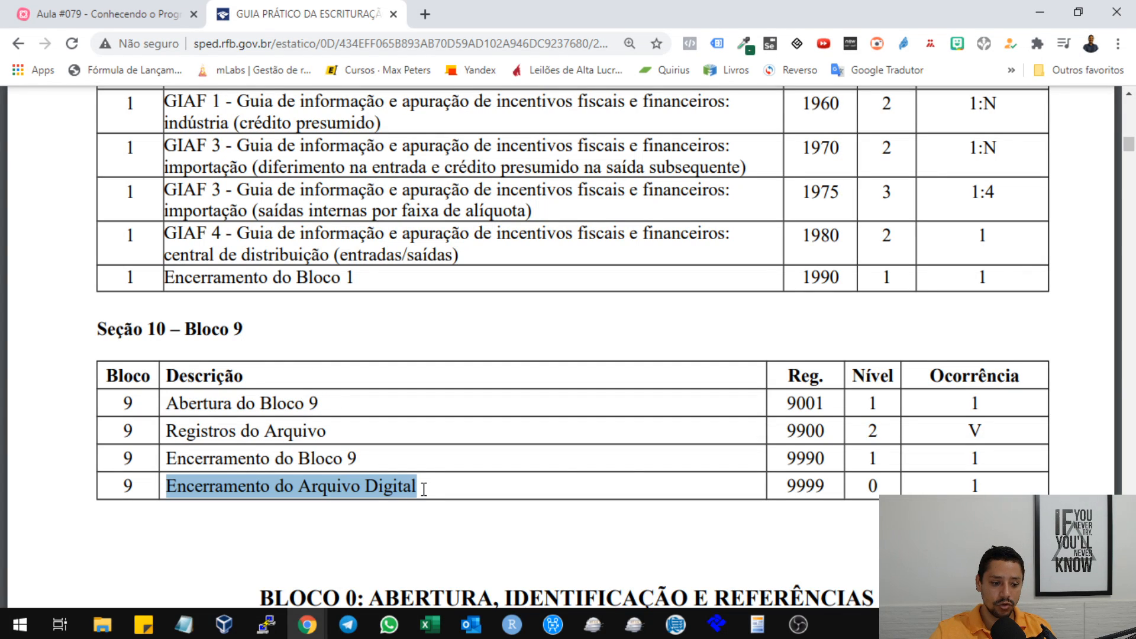
{"action": "triple_click", "coordinate": [837, 486]}
{"action": "left_click", "coordinate": [864, 487]}
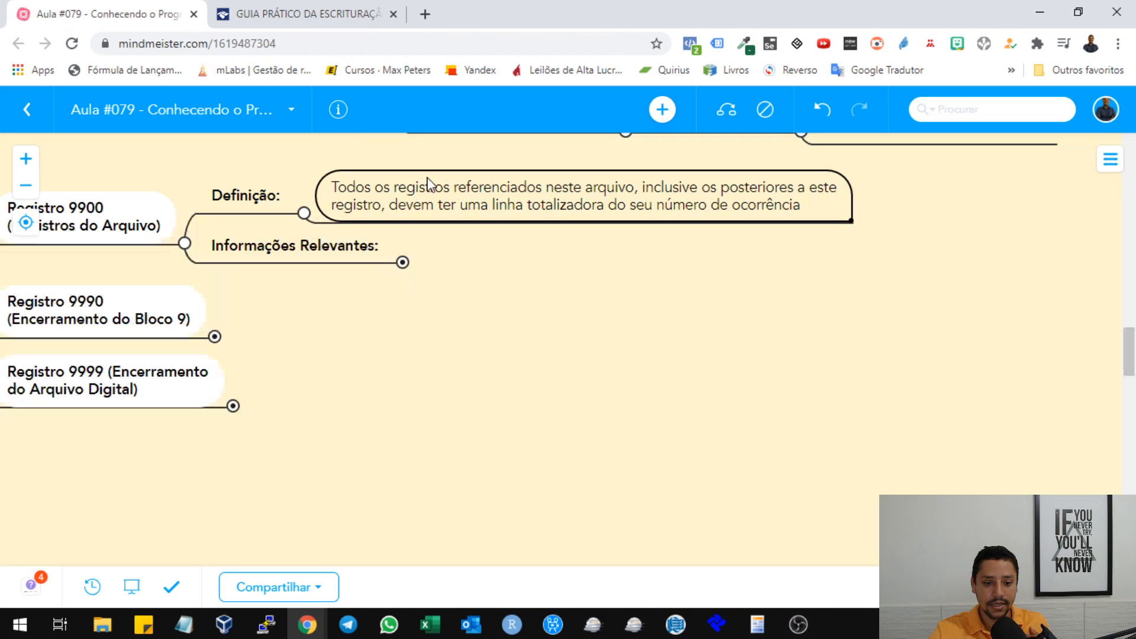
Return to the mind map, expand Informações Relevantes under Registro 9900 and select the Campo 02: REG_BLC topic
{"action": "left_click", "coordinate": [168, 13]}
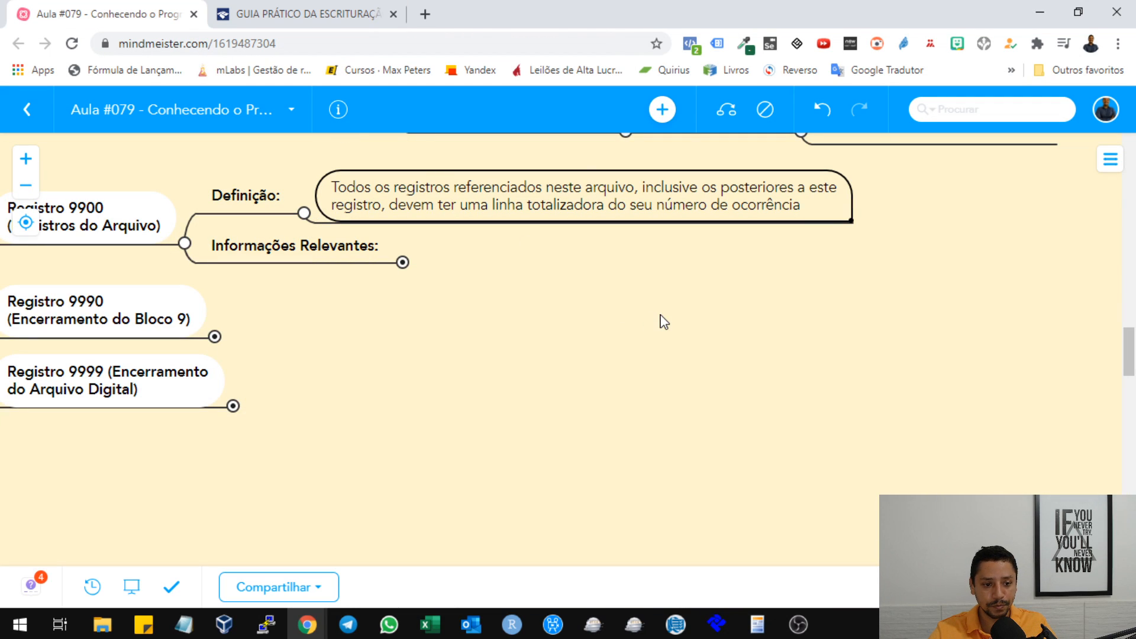
{"action": "left_click", "coordinate": [307, 246]}
{"action": "left_click", "coordinate": [402, 262]}
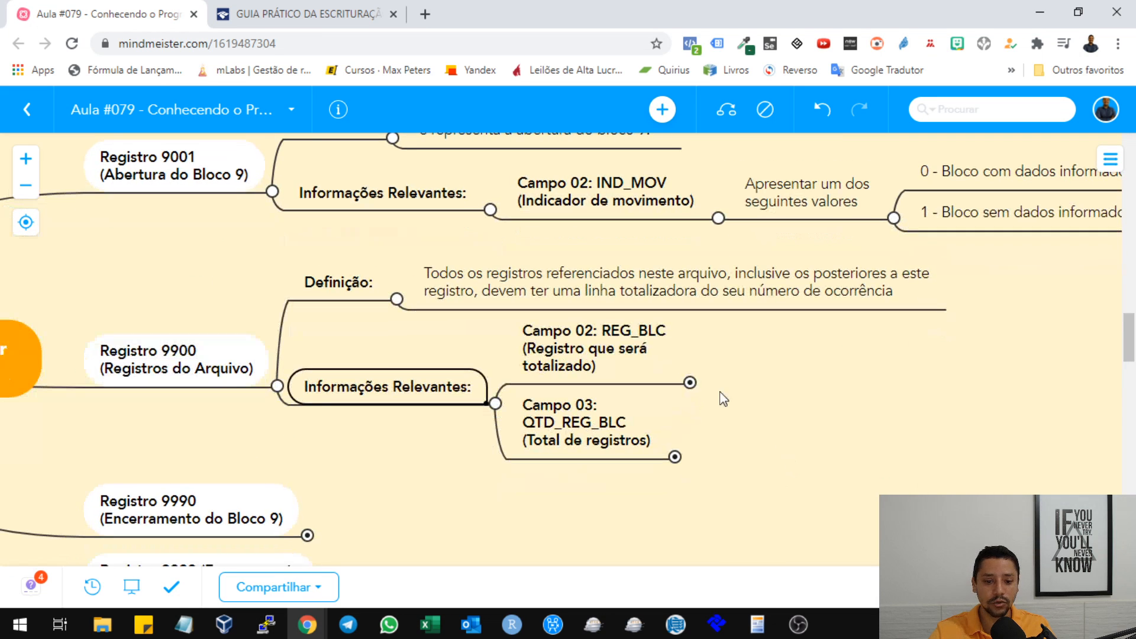
{"action": "left_click", "coordinate": [608, 363]}
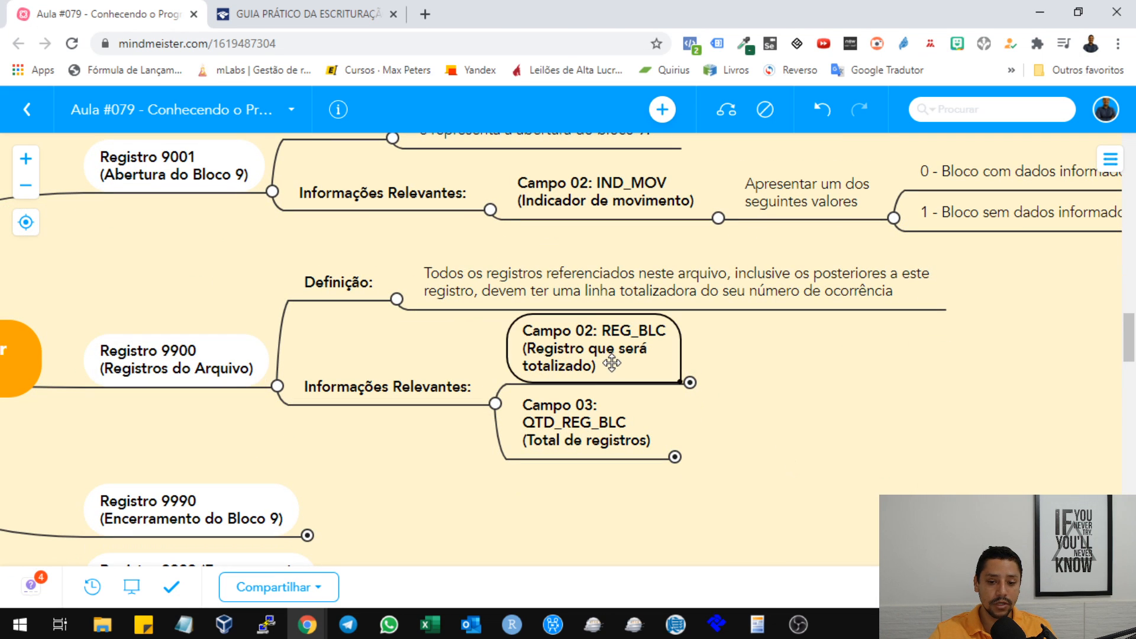
Expand the Campo 02: REG_BLC and Campo 03: QTD_REG_BLC explanations and select the QTD_REG_BLC verification note
{"action": "left_click", "coordinate": [690, 382]}
{"action": "key", "text": "Right"}
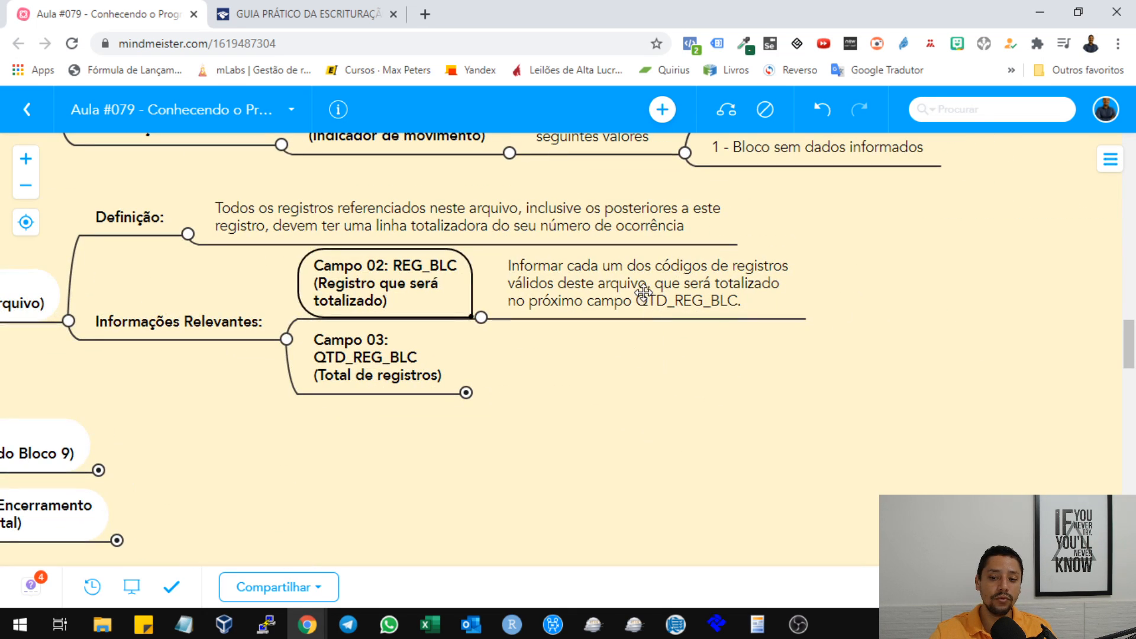
{"action": "left_click_drag", "start_coordinate": [700, 408], "coordinate": [703, 369]}
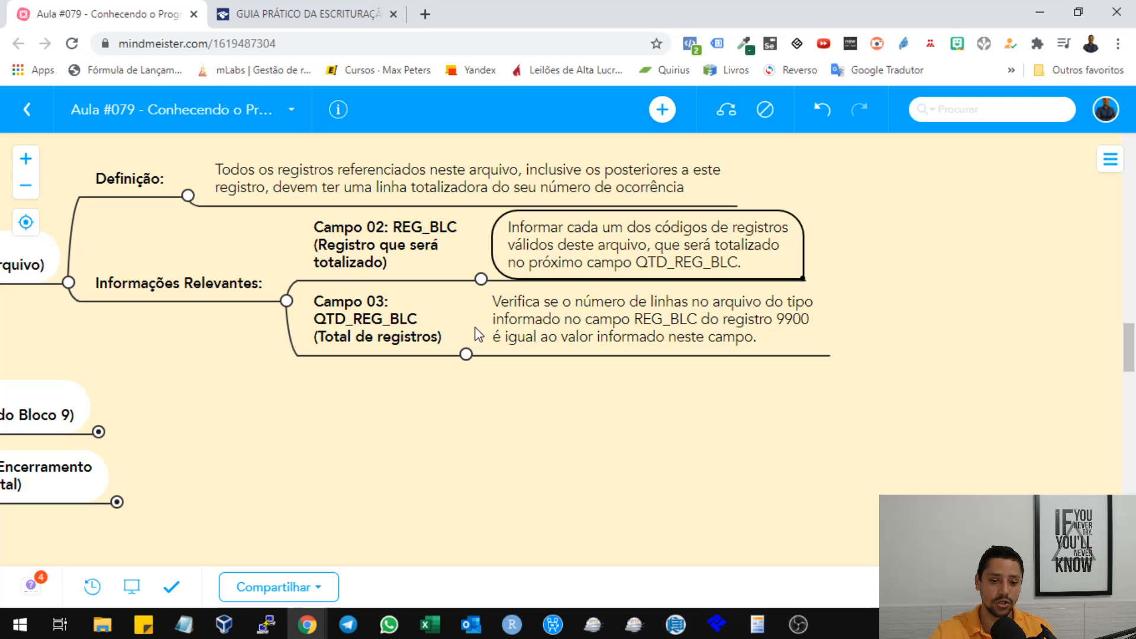
{"action": "left_click", "coordinate": [562, 322]}
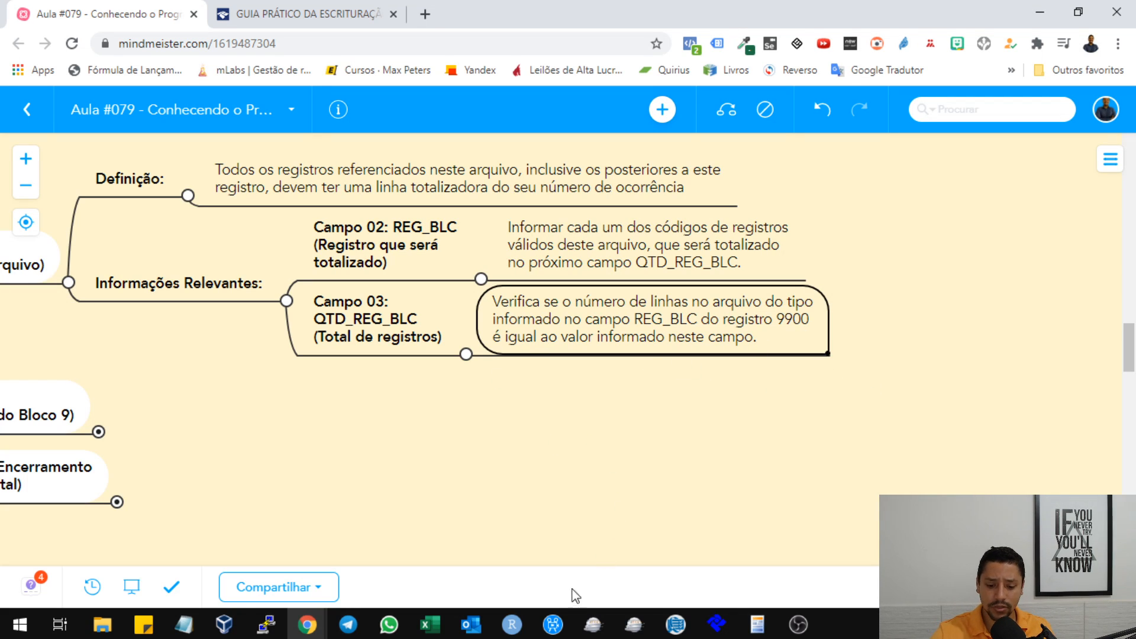
Launch the Sped Fiscal EFD ICMS/IPI program and return to the Registro 9900 branch of the mind map
{"action": "right_click", "coordinate": [593, 625]}
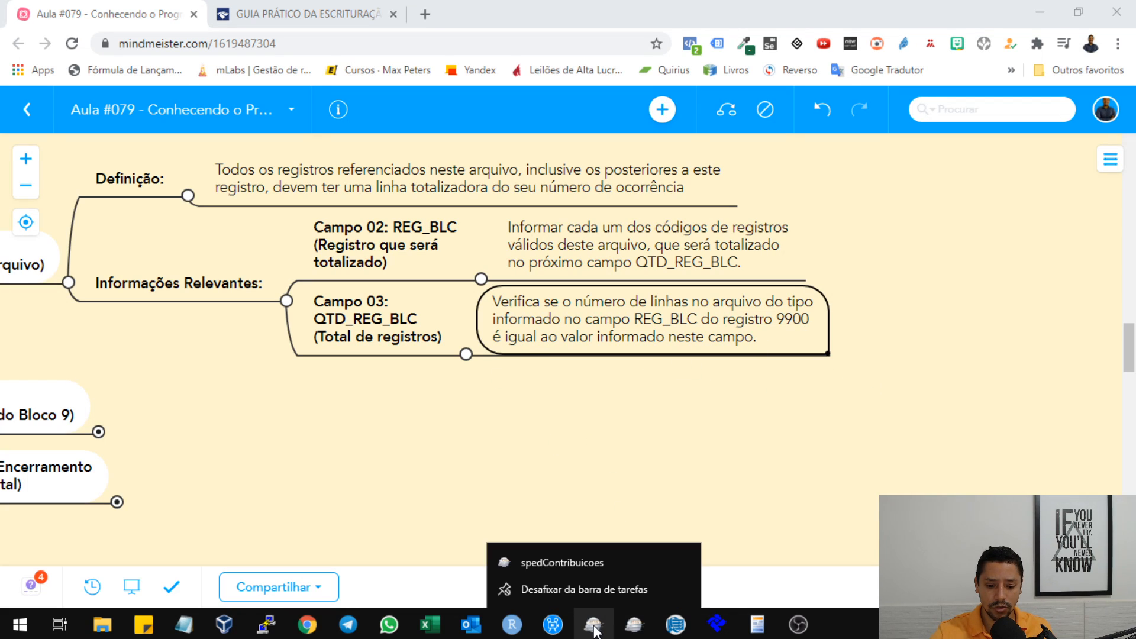
{"action": "left_click", "coordinate": [635, 625]}
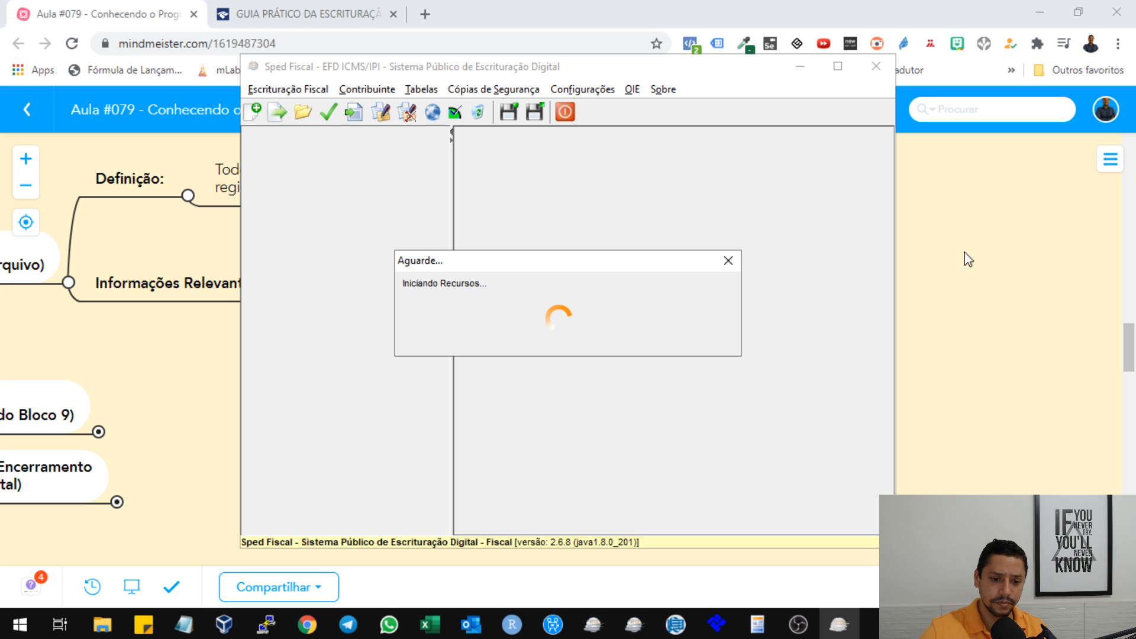
{"action": "left_click", "coordinate": [950, 287]}
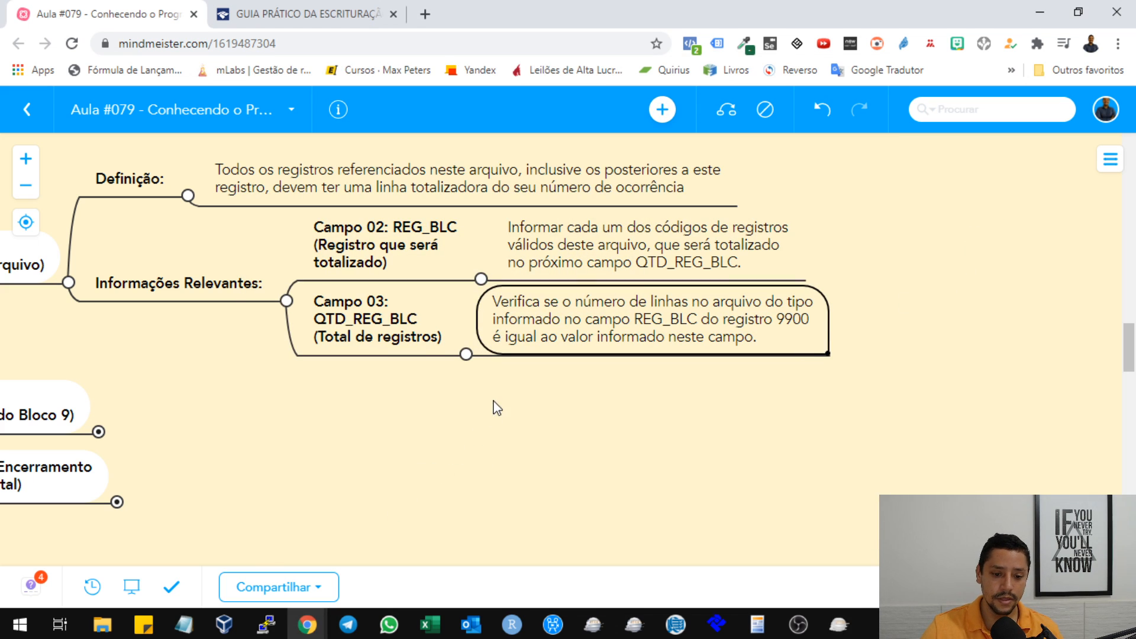
{"action": "left_click_drag", "start_coordinate": [435, 464], "coordinate": [668, 523]}
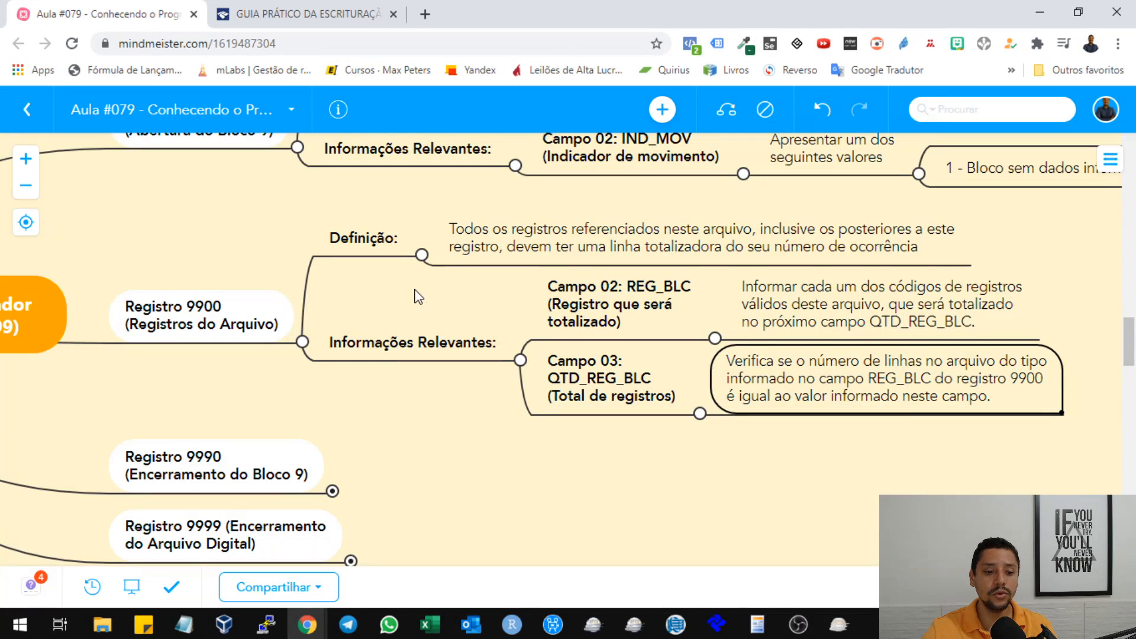
{"action": "left_click_drag", "start_coordinate": [413, 294], "coordinate": [403, 283]}
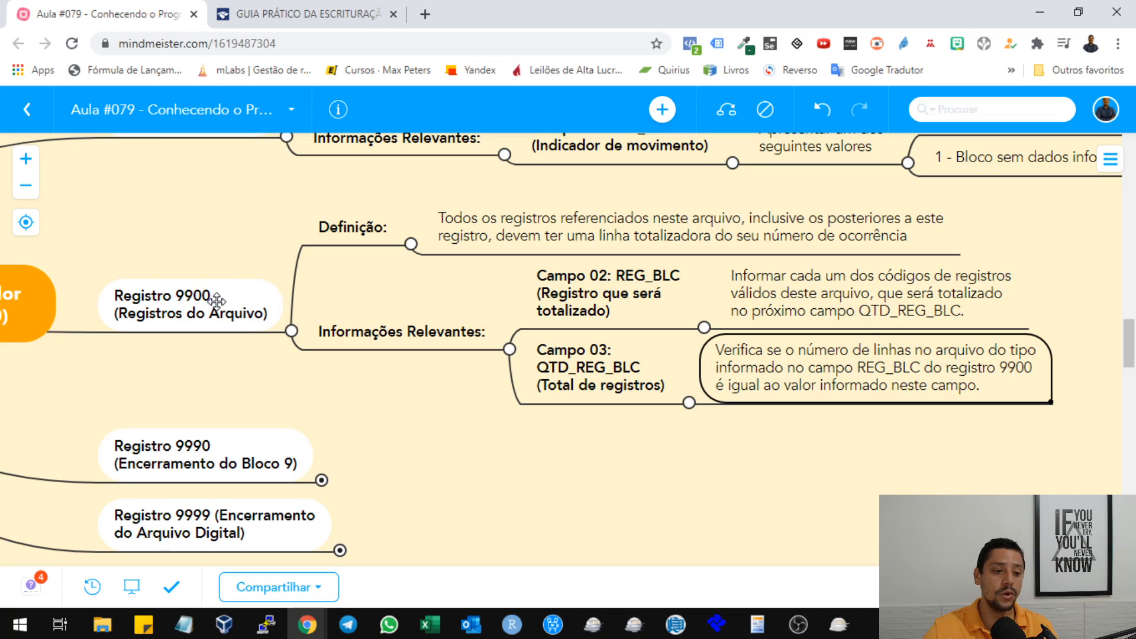
Switch to the SPED Fiscal 03-2020 text file and highlight the 9900, 0000 and 1 fields of the first 9900 line in turn
{"action": "mouse_move", "coordinate": [187, 628]}
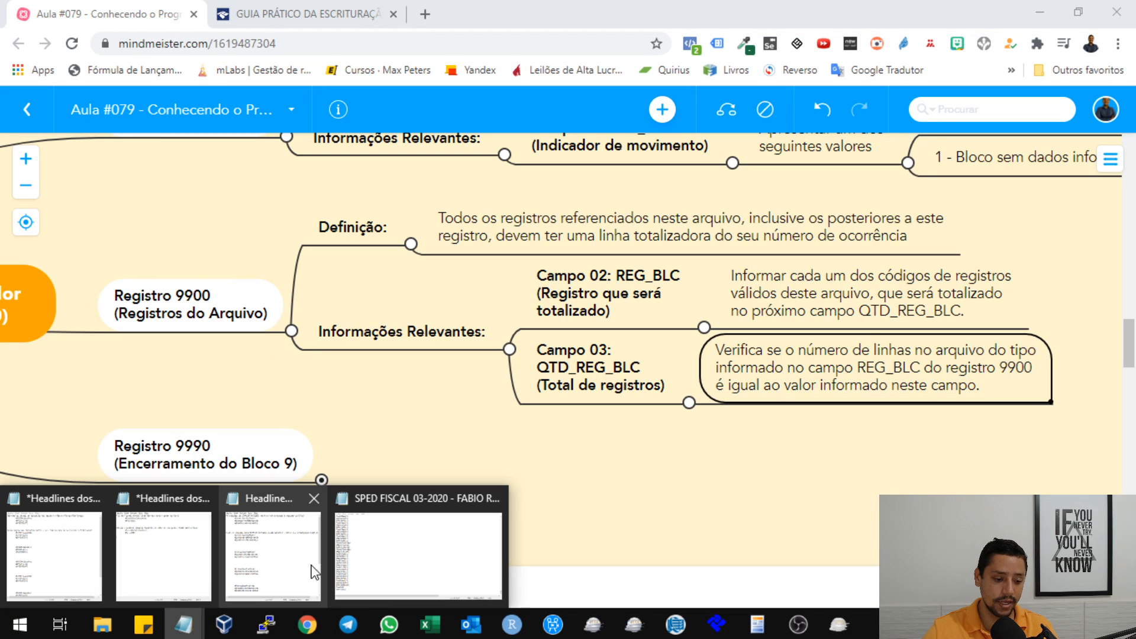
{"action": "left_click", "coordinate": [444, 553]}
{"action": "scroll", "coordinate": [210, 202], "scroll_direction": "up", "scroll_amount": 7}
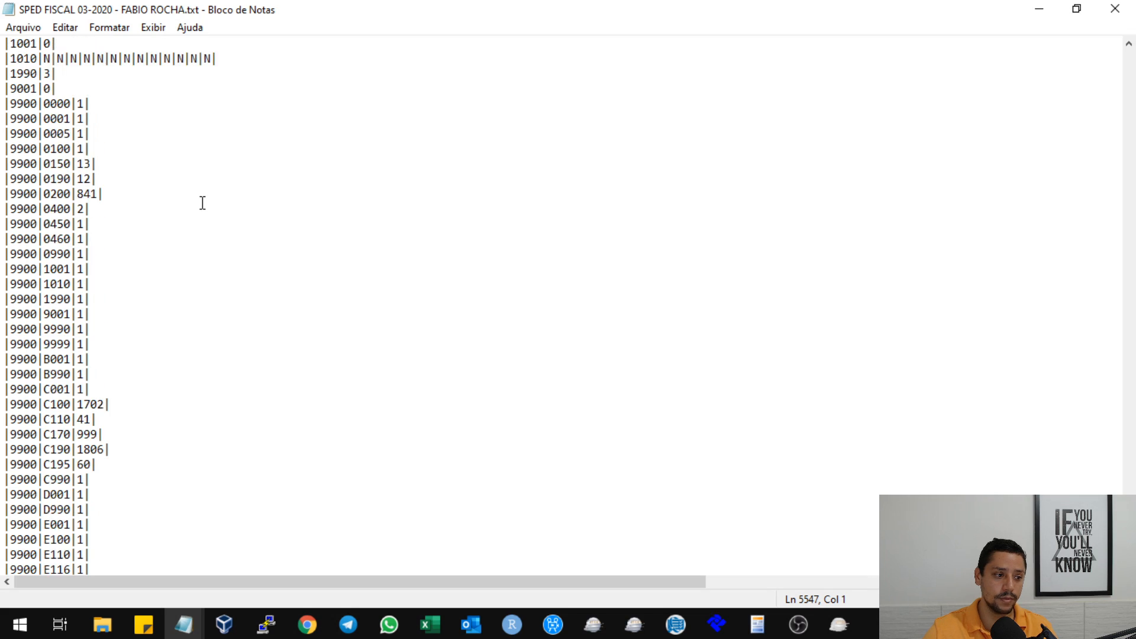
{"action": "left_click", "coordinate": [16, 239]}
{"action": "double_click", "coordinate": [16, 239]}
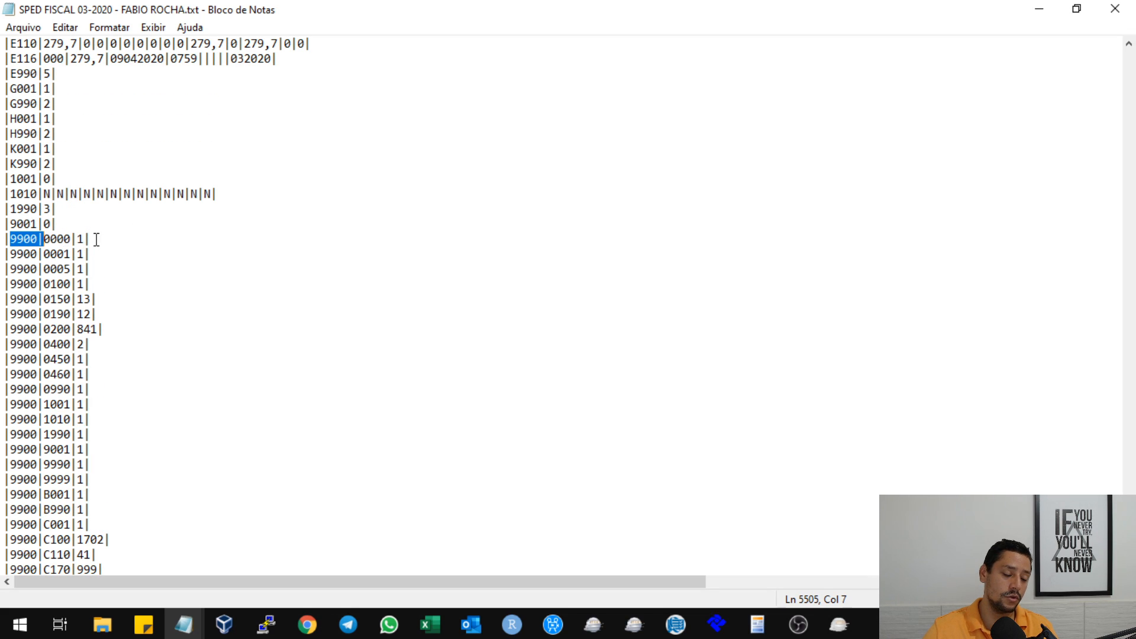
{"action": "left_click", "coordinate": [54, 239]}
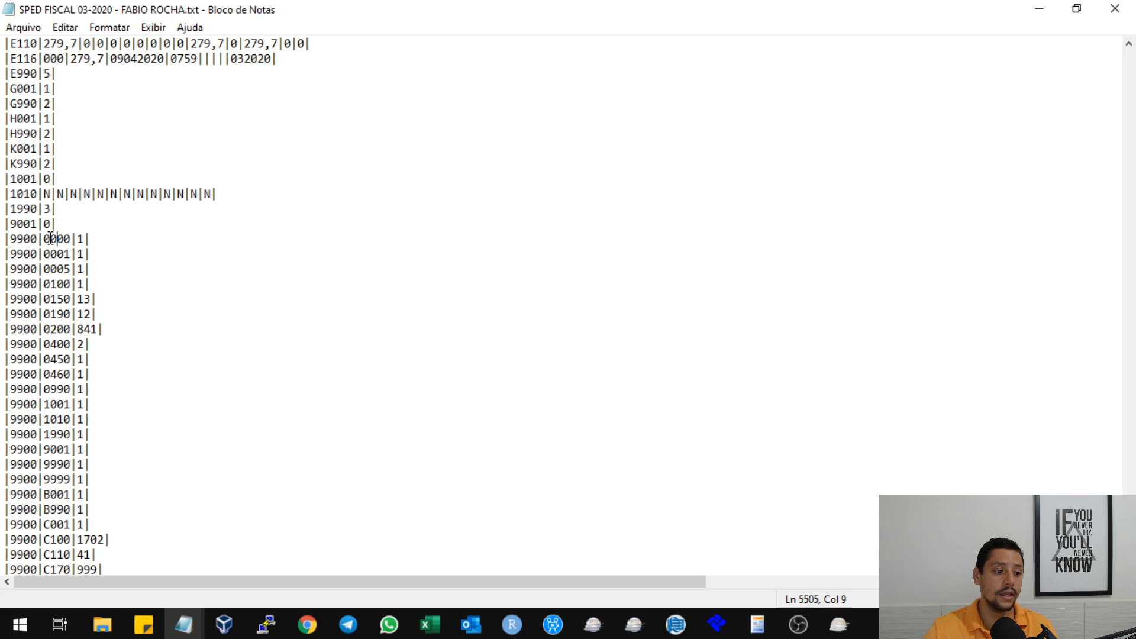
{"action": "left_click_drag", "start_coordinate": [45, 239], "coordinate": [74, 238]}
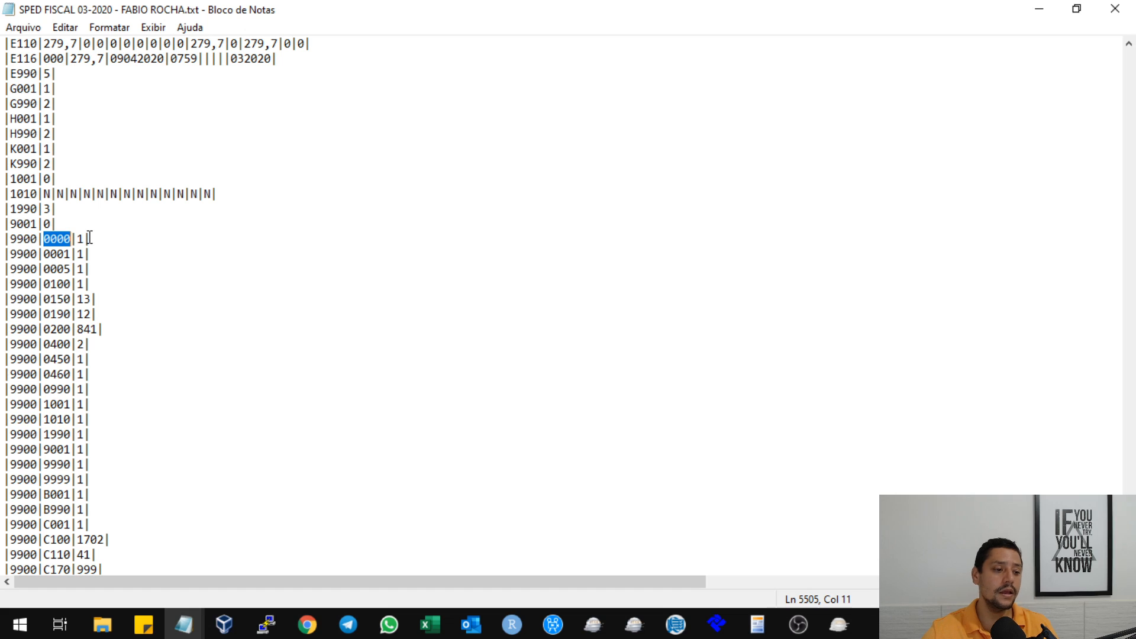
{"action": "left_click_drag", "start_coordinate": [76, 238], "coordinate": [86, 239]}
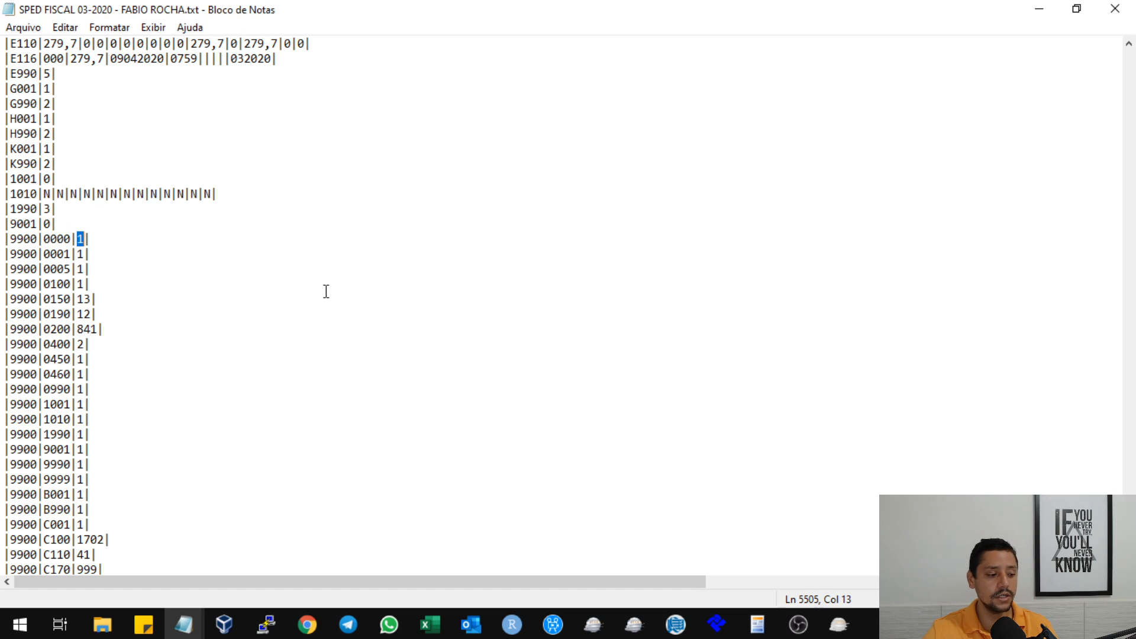
Highlight the totalled record codes 0000 and 0001 in the first two 9900 lines
{"action": "double_click", "coordinate": [60, 241]}
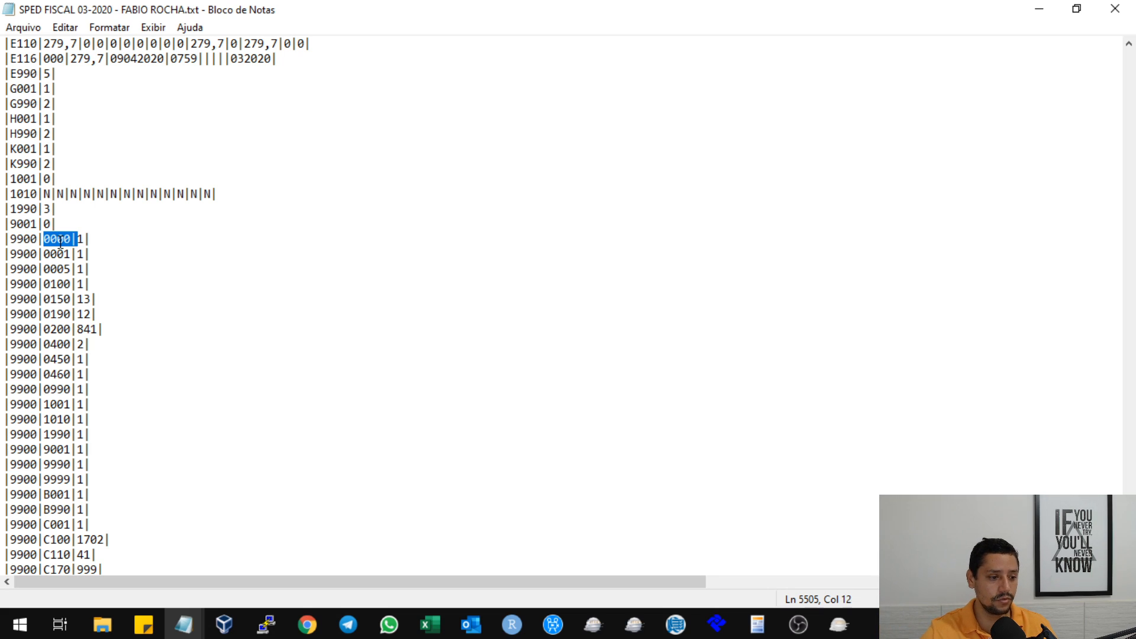
{"action": "left_click_drag", "start_coordinate": [83, 239], "coordinate": [69, 256]}
{"action": "left_click", "coordinate": [90, 251]}
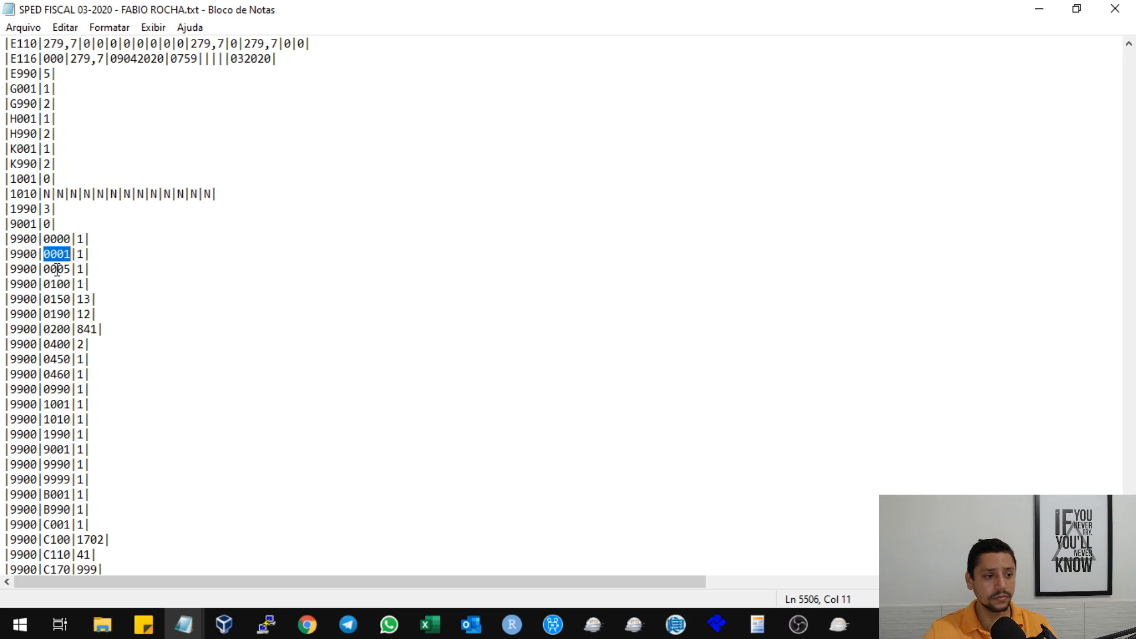
Highlight the H001 and H990 lines, followed by the K001 and K990 lines, above the Bloco 9 records
{"action": "left_click_drag", "start_coordinate": [9, 89], "coordinate": [73, 131]}
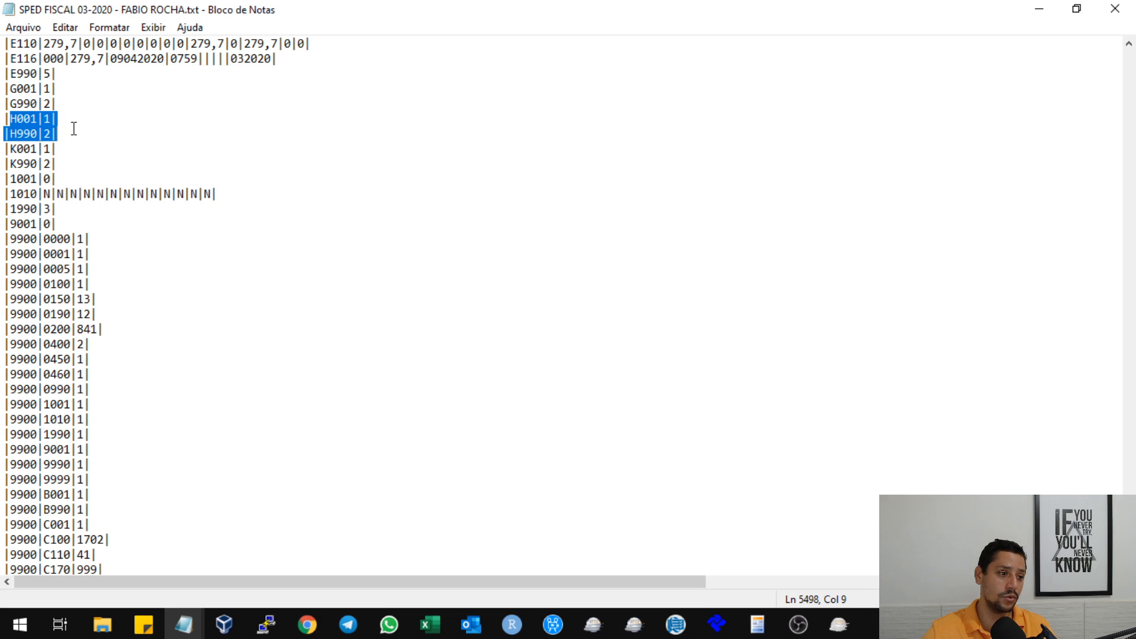
{"action": "left_click_drag", "start_coordinate": [8, 149], "coordinate": [88, 165]}
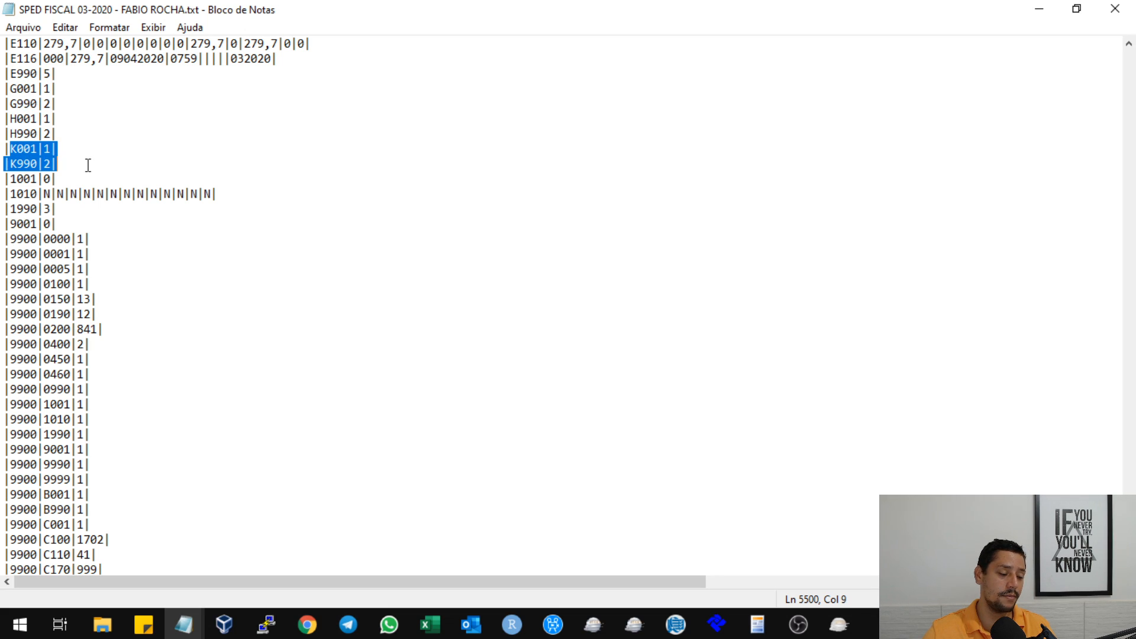
{"action": "left_click", "coordinate": [102, 165]}
{"action": "left_click", "coordinate": [24, 147]}
{"action": "left_click", "coordinate": [4, 174]}
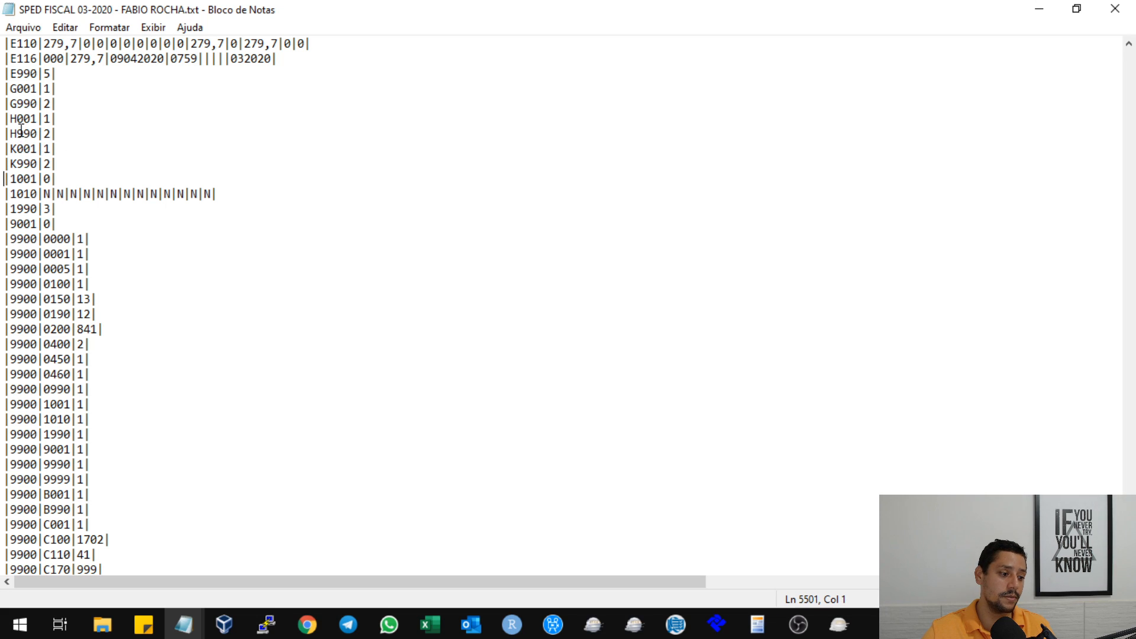
Find the 9900 totalizer lines for H001, H990 and K990 near the end of the file and review the surrounding lines
{"action": "scroll", "coordinate": [82, 285], "scroll_direction": "down", "scroll_amount": 1}
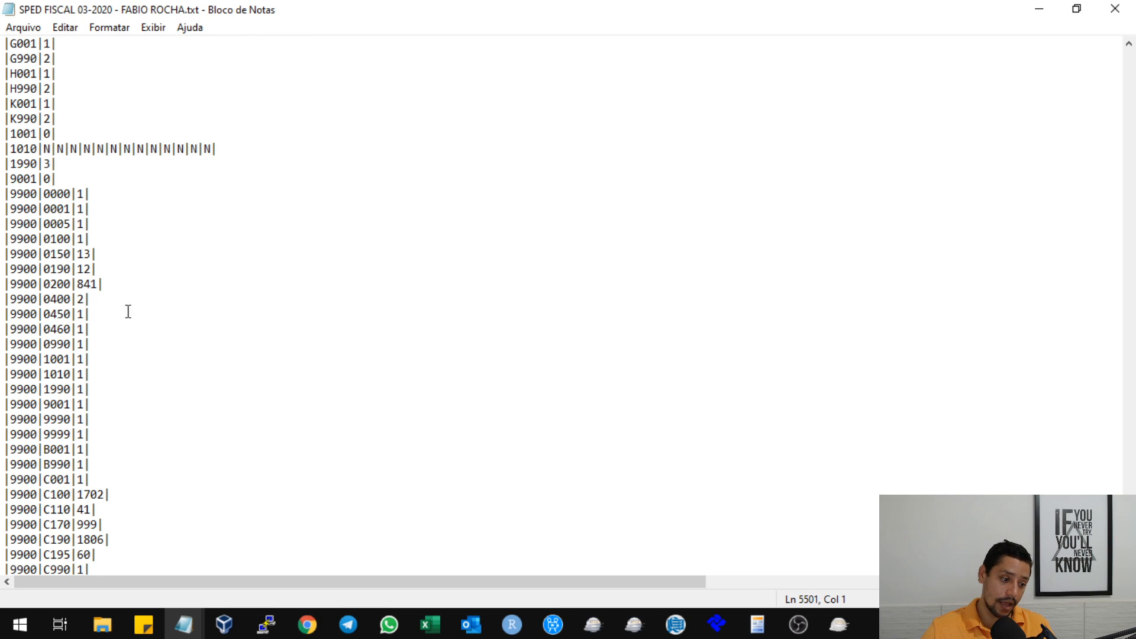
{"action": "scroll", "coordinate": [101, 379], "scroll_direction": "down", "scroll_amount": 6}
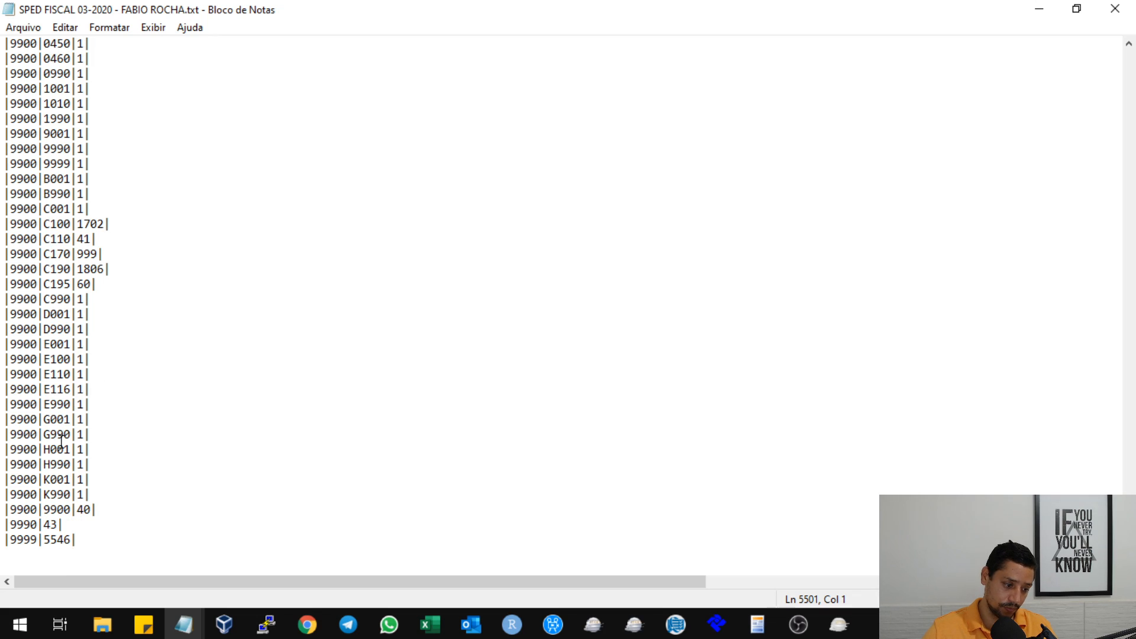
{"action": "left_click", "coordinate": [52, 451]}
{"action": "left_click", "coordinate": [52, 462]}
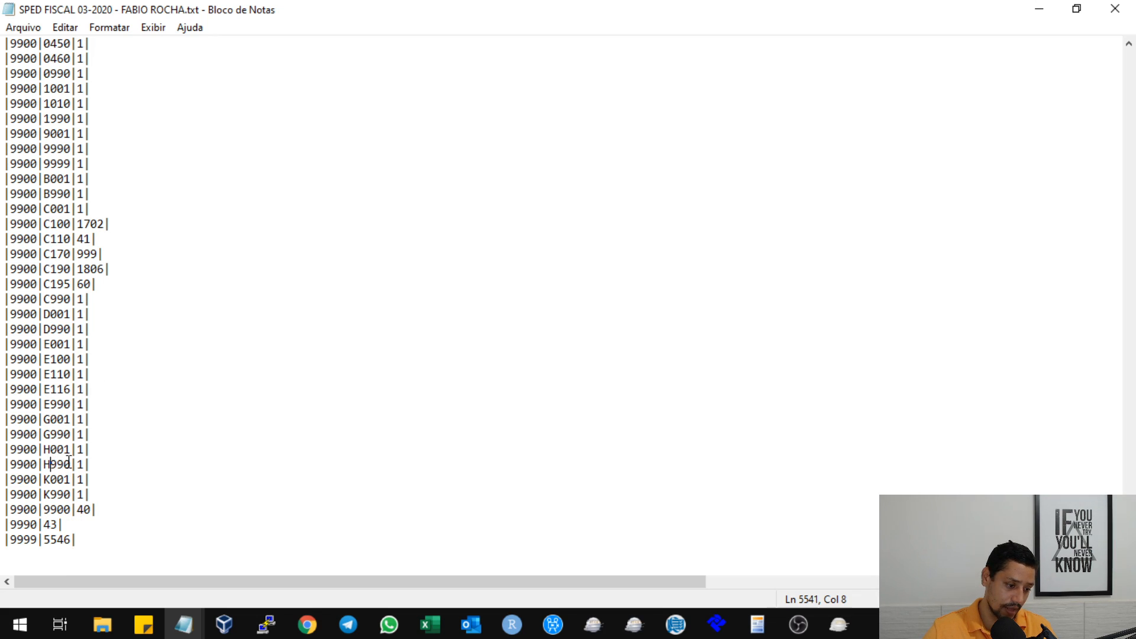
{"action": "left_click", "coordinate": [58, 492]}
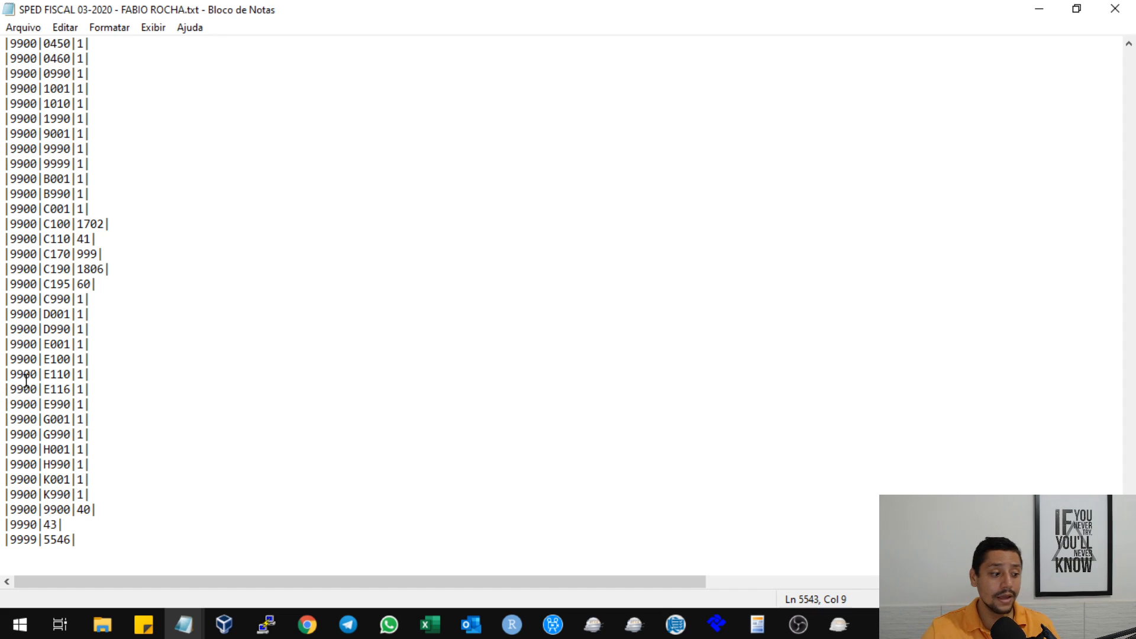
{"action": "scroll", "coordinate": [98, 367], "scroll_direction": "up", "scroll_amount": 4}
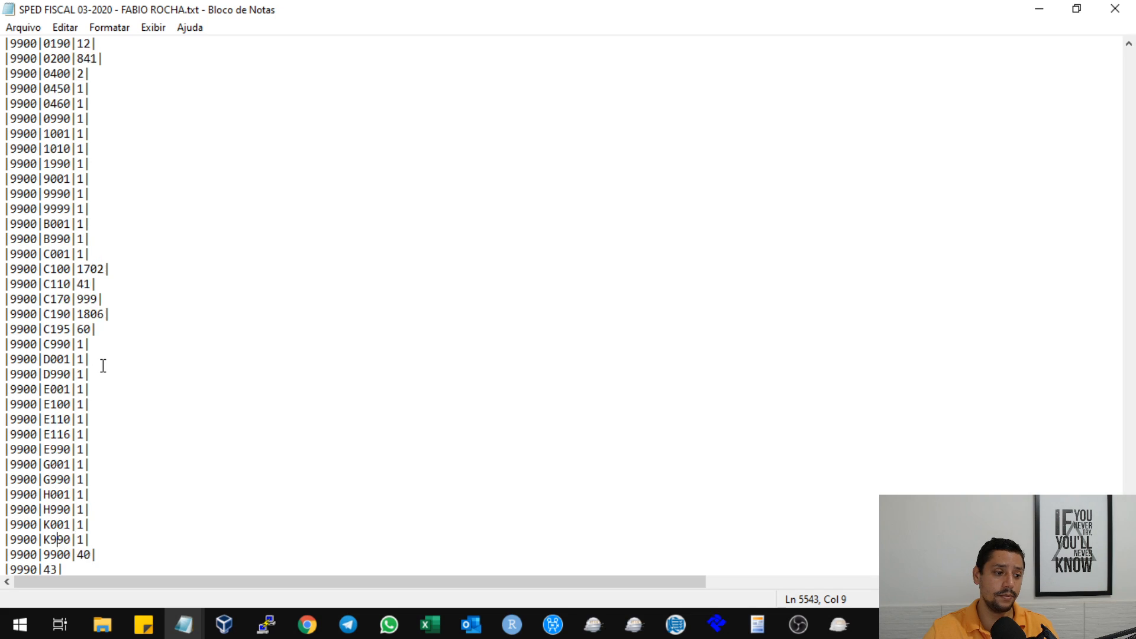
{"action": "scroll", "coordinate": [47, 285], "scroll_direction": "down", "scroll_amount": 4}
{"action": "scroll", "coordinate": [116, 405], "scroll_direction": "up", "scroll_amount": 1}
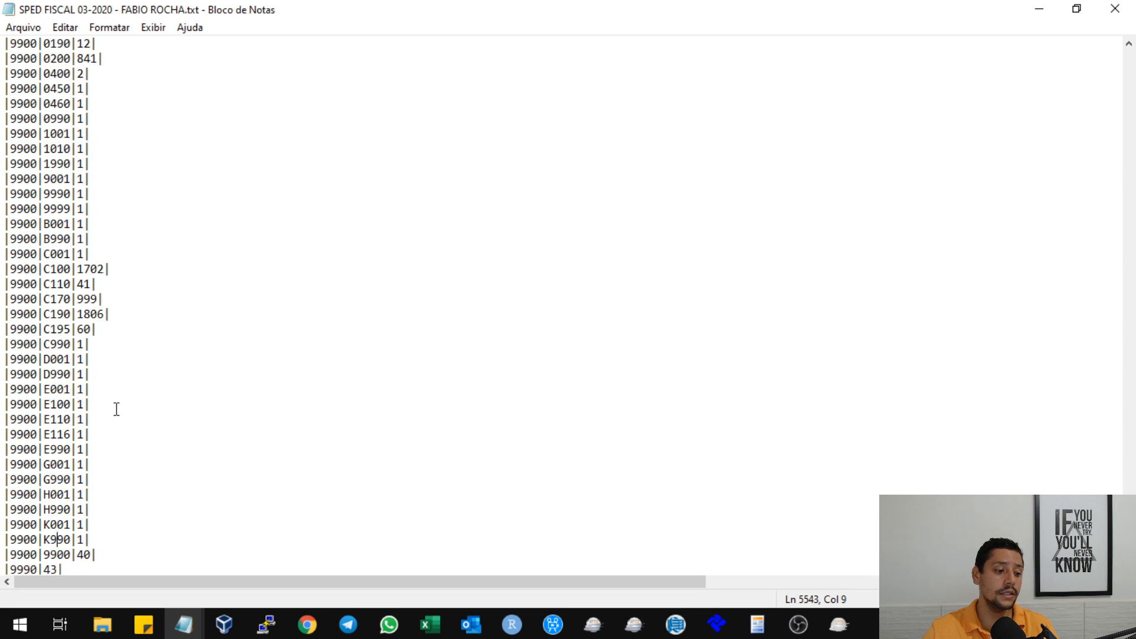
{"action": "scroll", "coordinate": [106, 431], "scroll_direction": "down", "scroll_amount": 1}
Try deleting the text of the 9900 line that totals record H001, and undo the deletion
{"action": "left_click", "coordinate": [87, 451]}
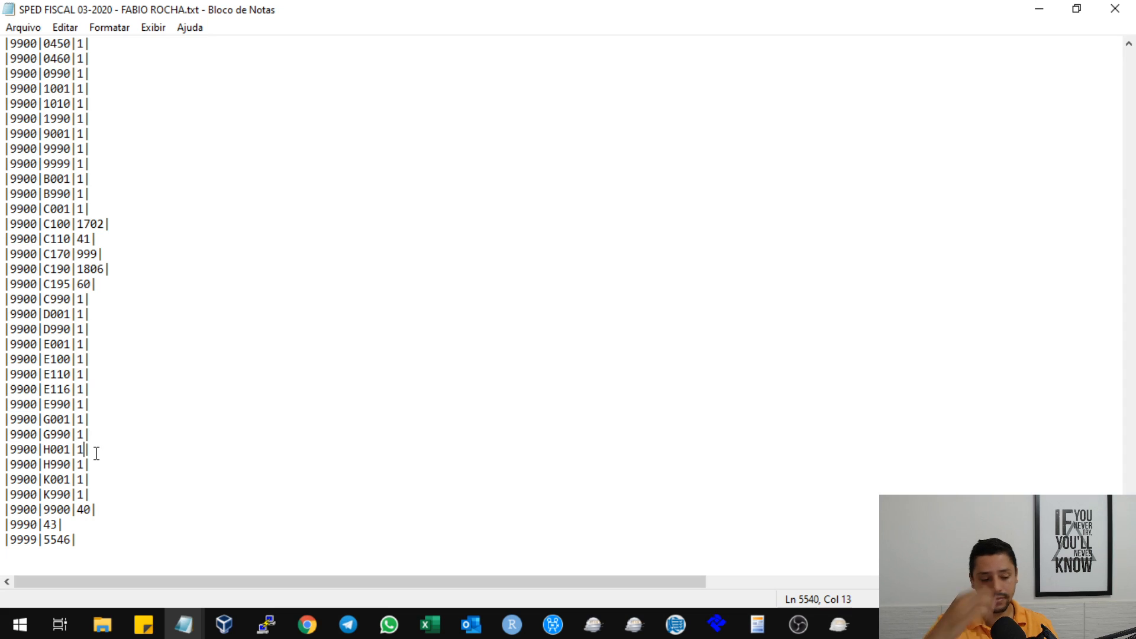
{"action": "left_click_drag", "start_coordinate": [89, 450], "coordinate": [4, 447]}
{"action": "key", "text": "Delete"}
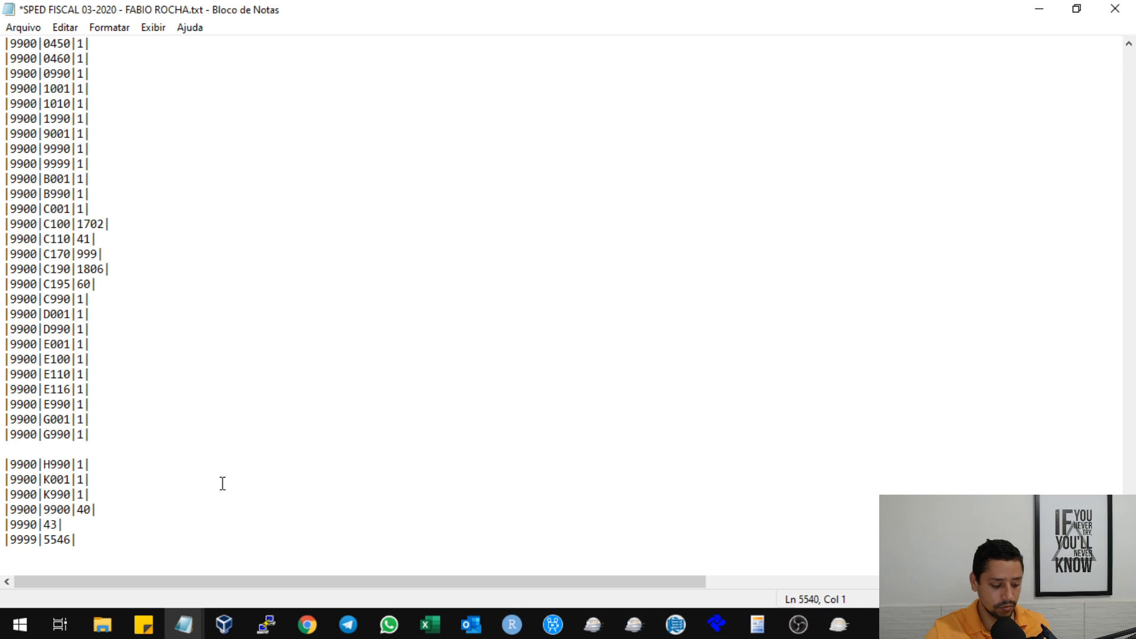
{"action": "key", "text": "ctrl+z"}
{"action": "left_click", "coordinate": [241, 476]}
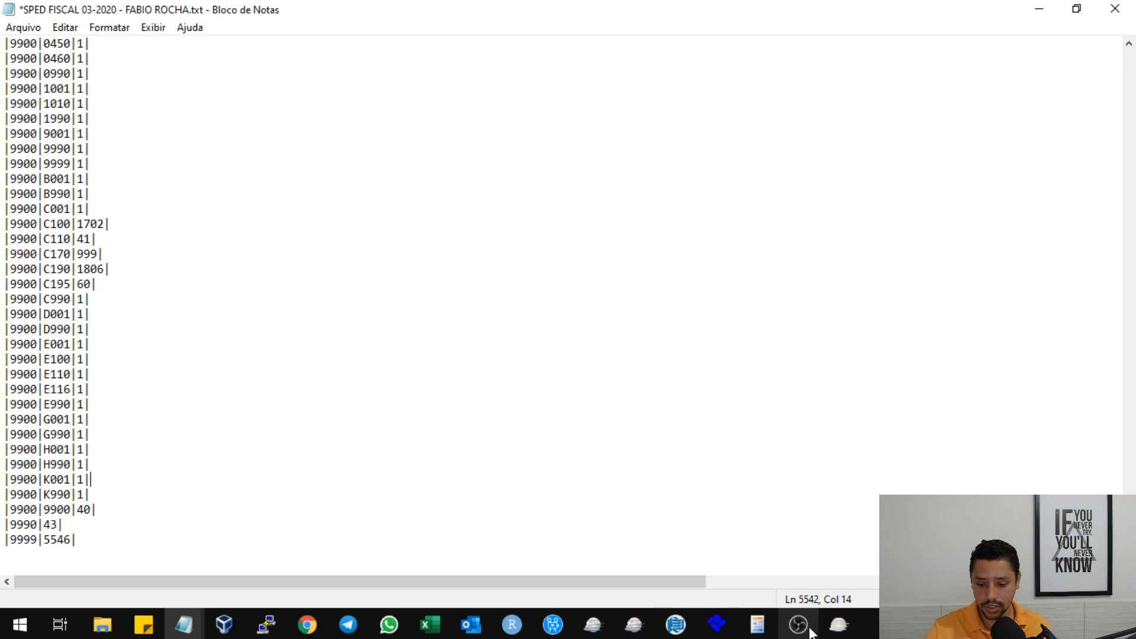
Check the Sped Fiscal program window and return to the 9900 lines for the block E records in the text file
{"action": "left_click", "coordinate": [838, 624]}
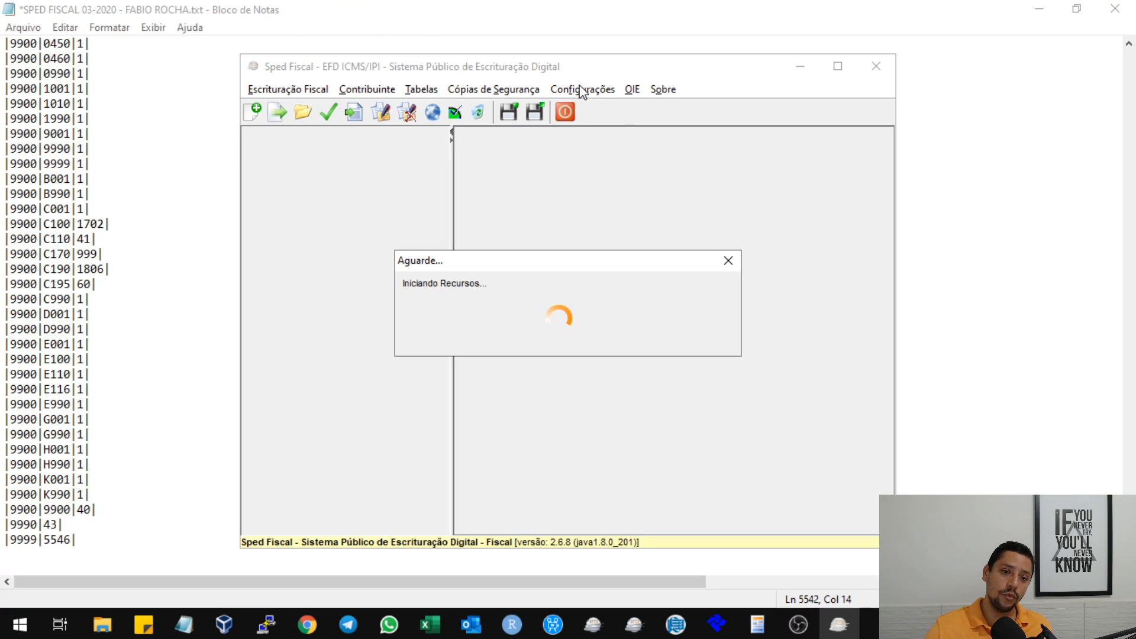
{"action": "left_click", "coordinate": [186, 253]}
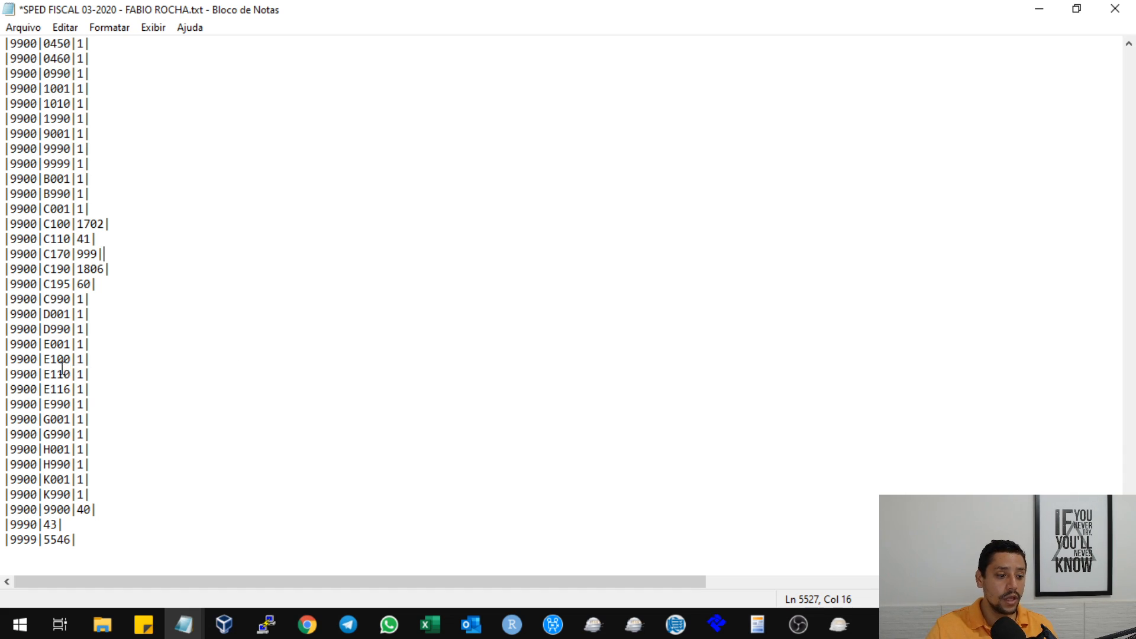
{"action": "left_click", "coordinate": [50, 343]}
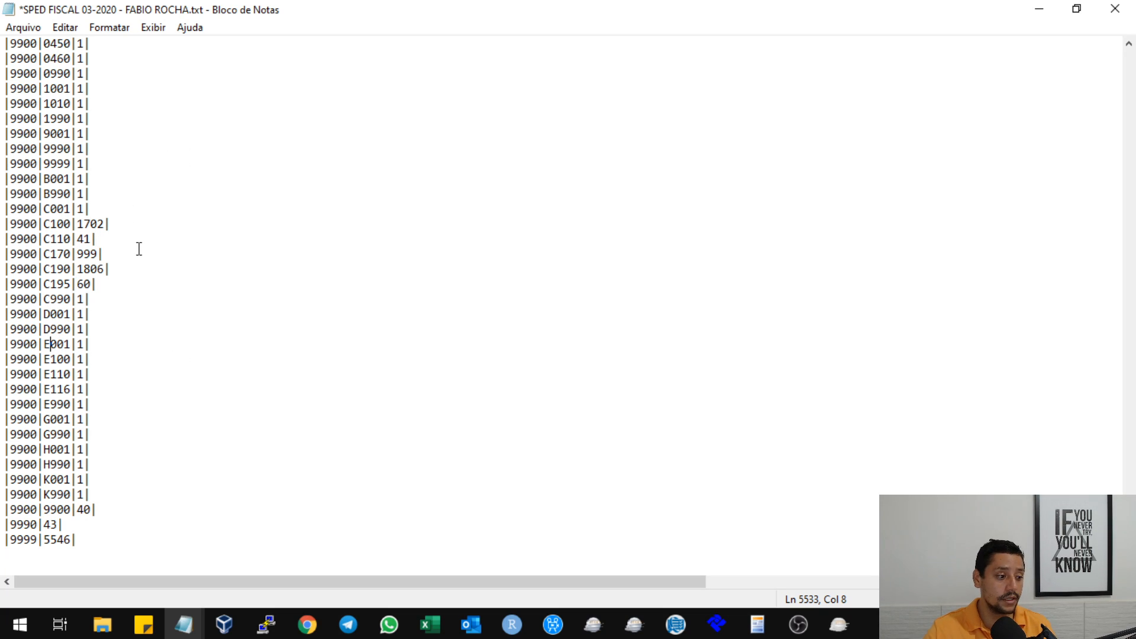
{"action": "left_click", "coordinate": [97, 388]}
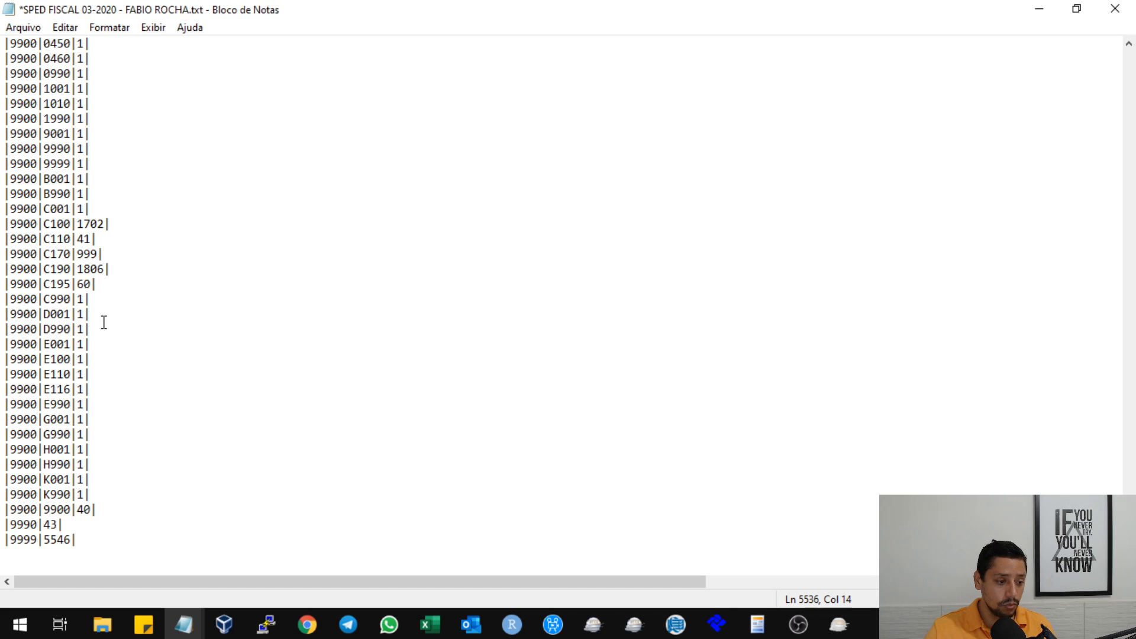
Delete the 9900 line that totals record H001, including the blank row it leaves
{"action": "left_click_drag", "start_coordinate": [101, 450], "coordinate": [3, 449]}
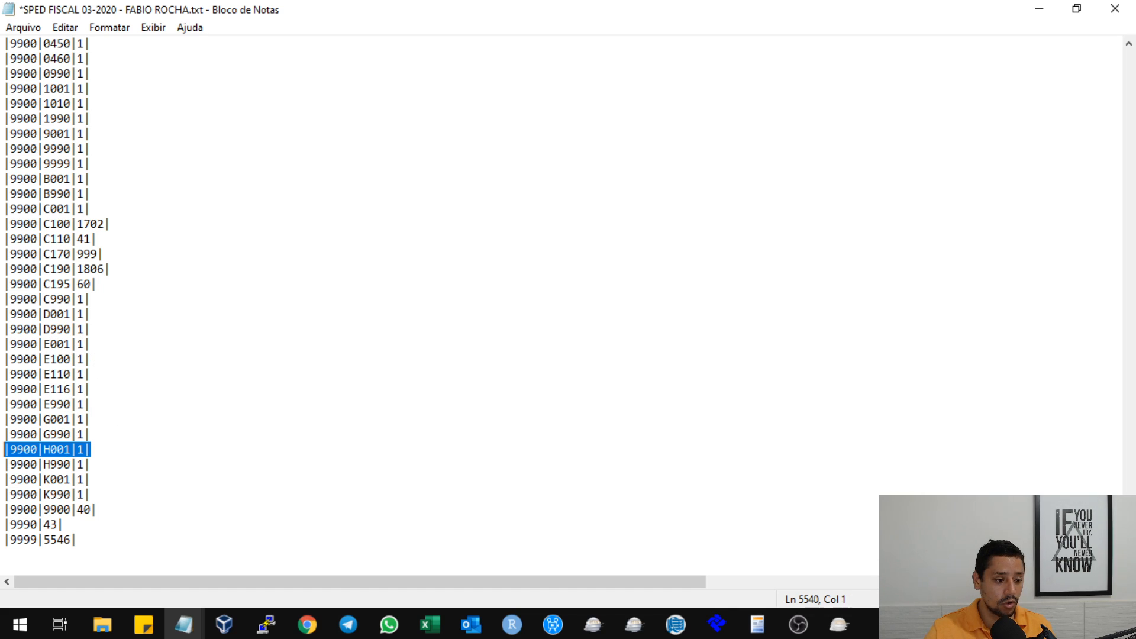
{"action": "key", "text": "Delete"}
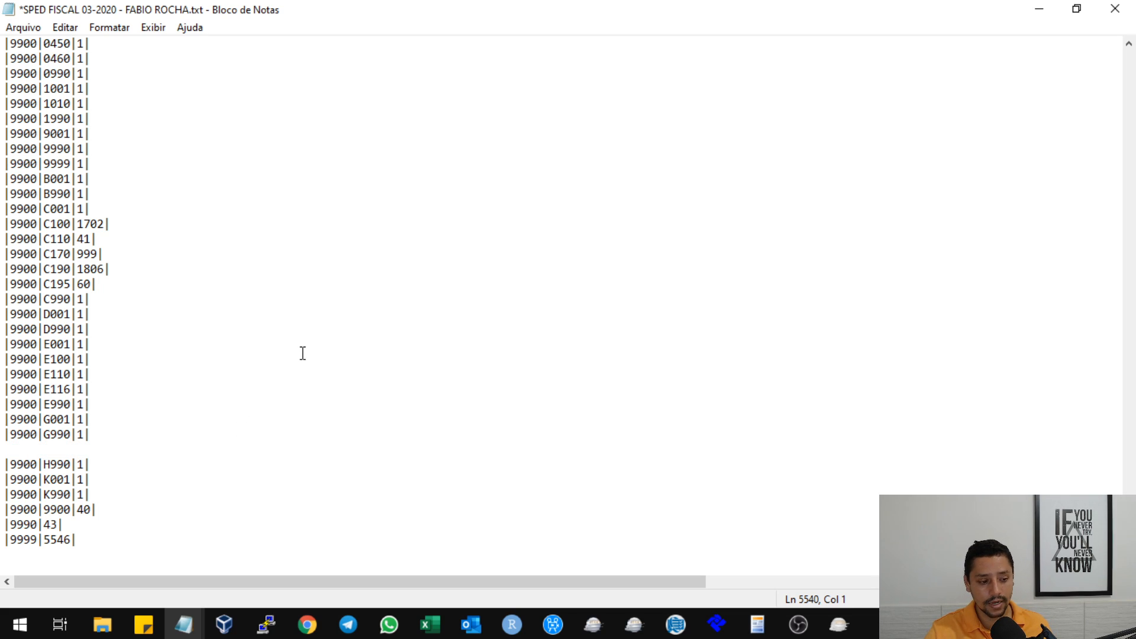
{"action": "key", "text": "BackSpace"}
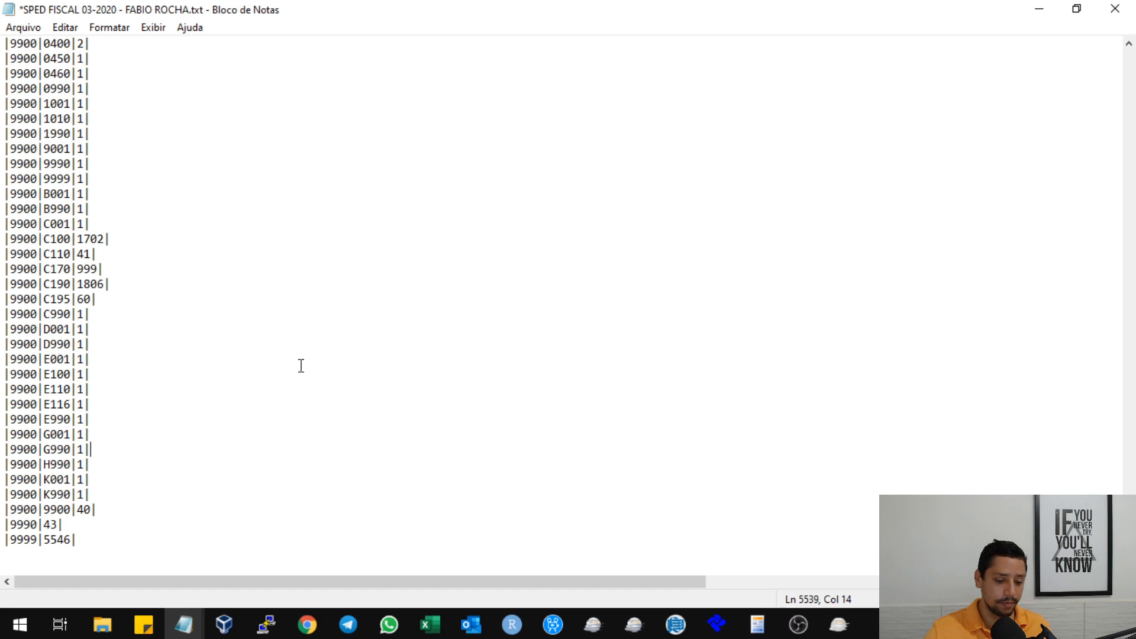
Check the Sped Fiscal program window and return to the Registro 9900 branch of the mind map
{"action": "left_click", "coordinate": [1040, 10]}
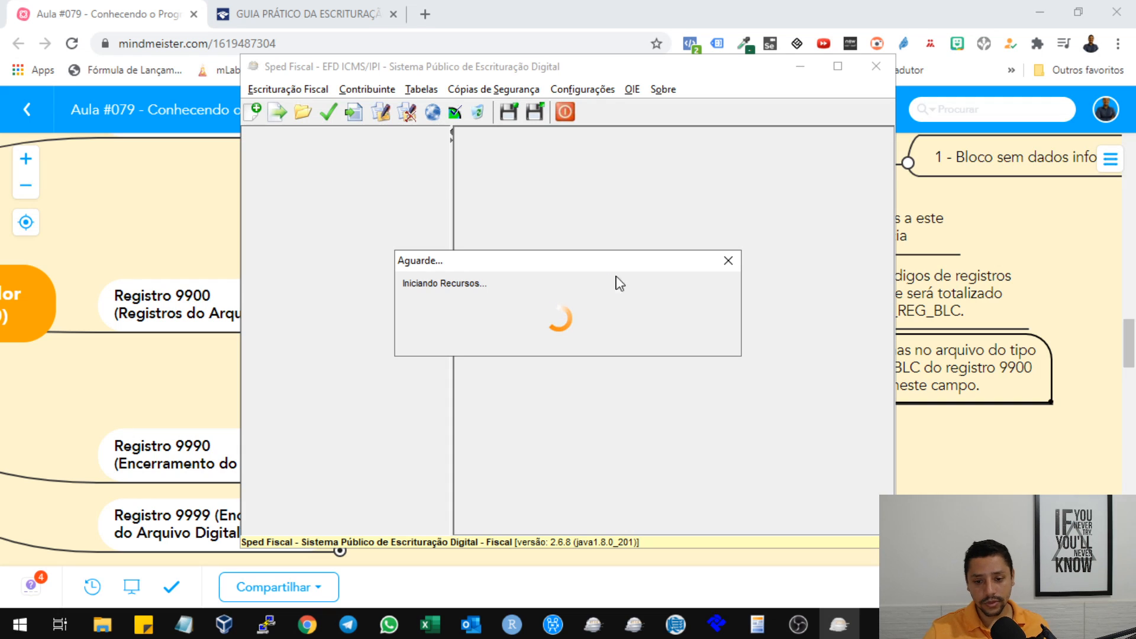
{"action": "left_click", "coordinate": [989, 220]}
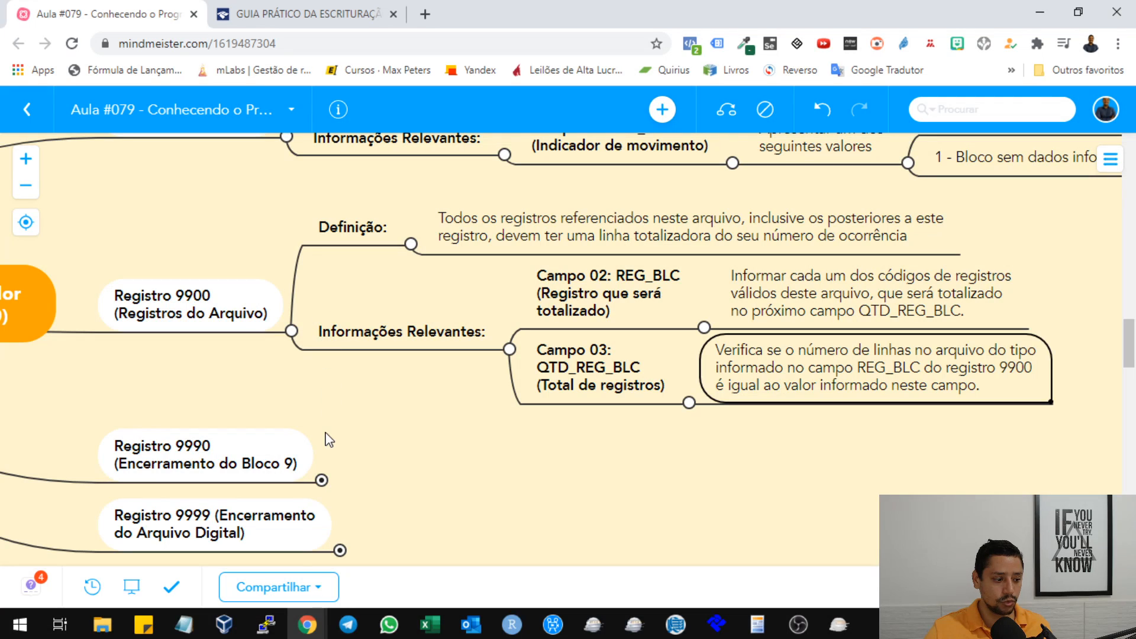
{"action": "left_click_drag", "start_coordinate": [401, 388], "coordinate": [428, 324]}
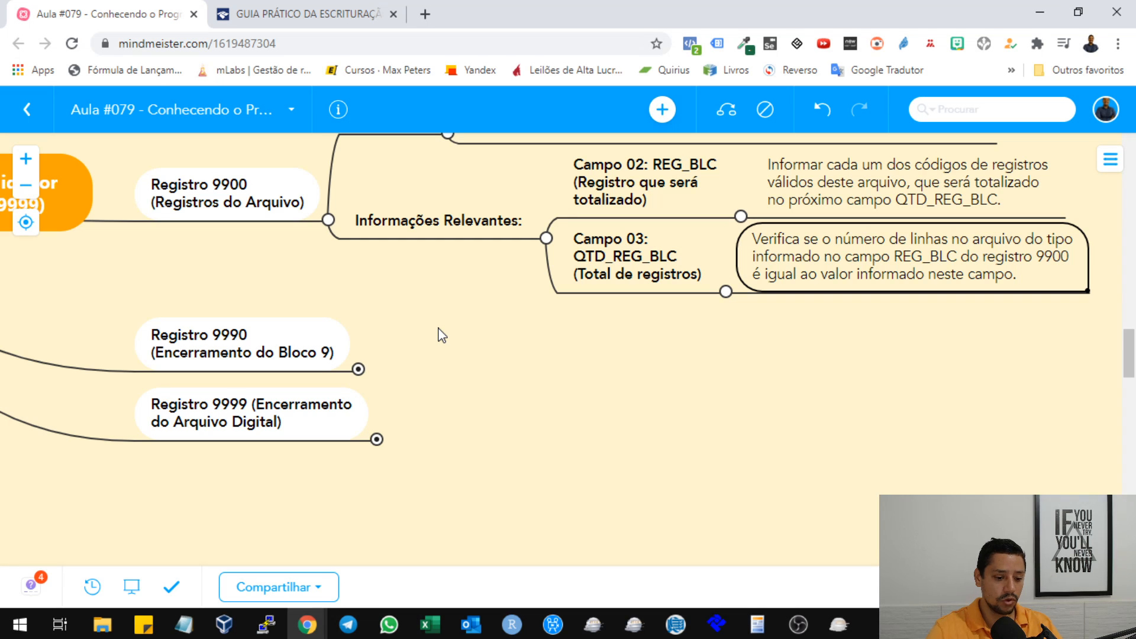
Undo the deletion of the 9900 line for H001 in the SPED text file and return to the mind map
{"action": "left_click", "coordinate": [184, 624]}
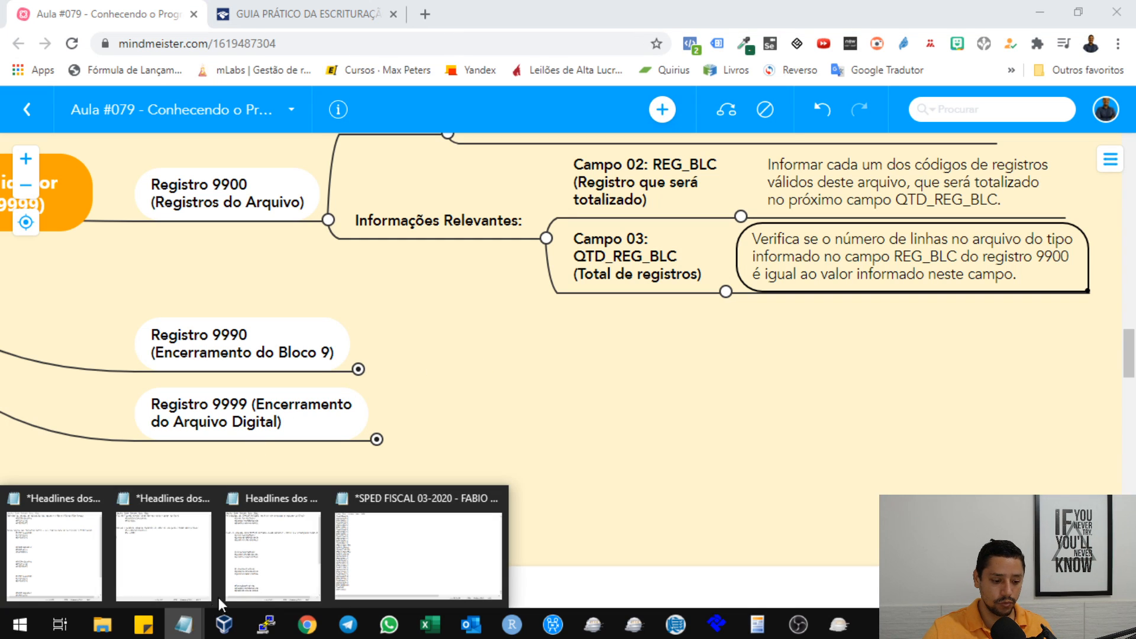
{"action": "left_click", "coordinate": [391, 564]}
{"action": "key", "text": "ctrl+z"}
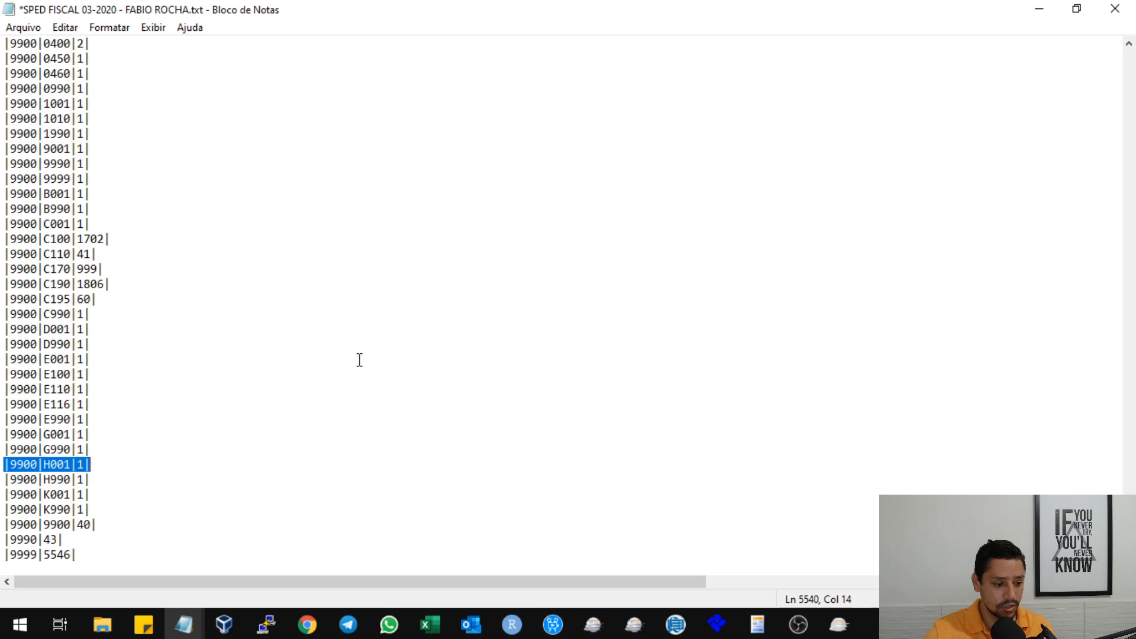
{"action": "left_click", "coordinate": [258, 378]}
{"action": "left_click", "coordinate": [1043, 10]}
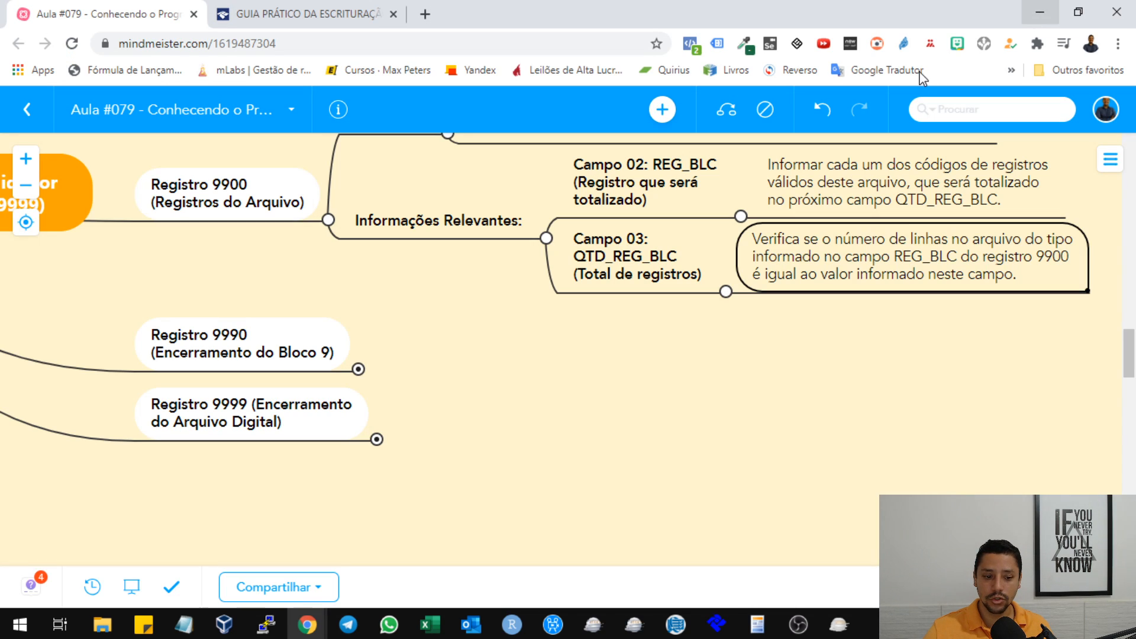
Expand the Registro 9990 (Encerramento do Bloco 9) branch and its Definição text in the mind map
{"action": "left_click_drag", "start_coordinate": [442, 330], "coordinate": [340, 300]}
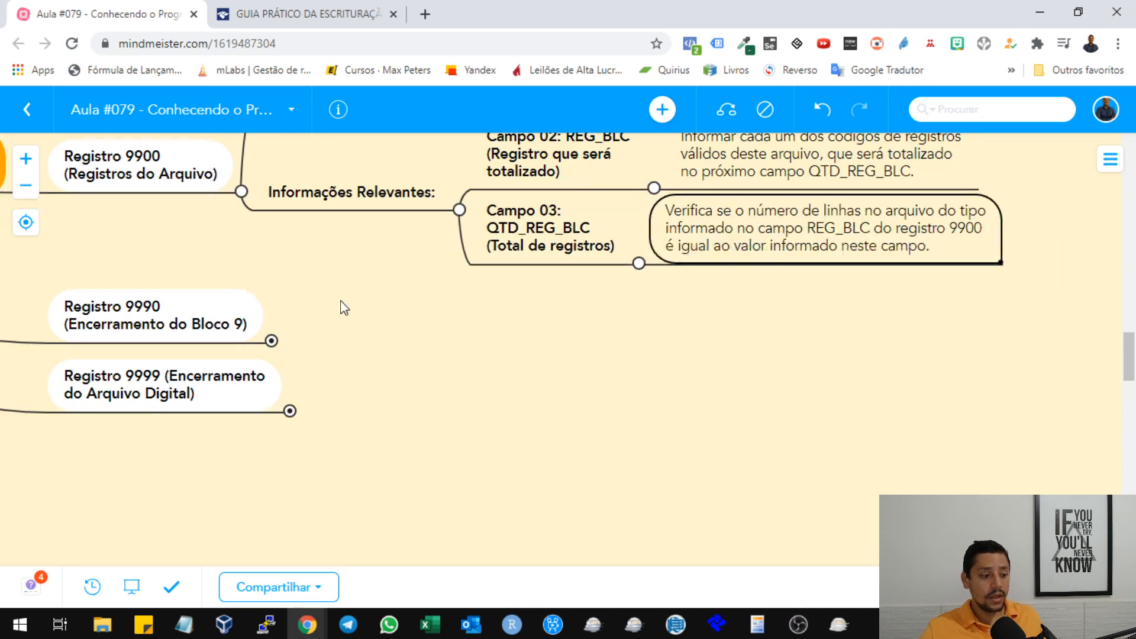
{"action": "scroll", "coordinate": [414, 340], "scroll_direction": "up", "scroll_amount": 1}
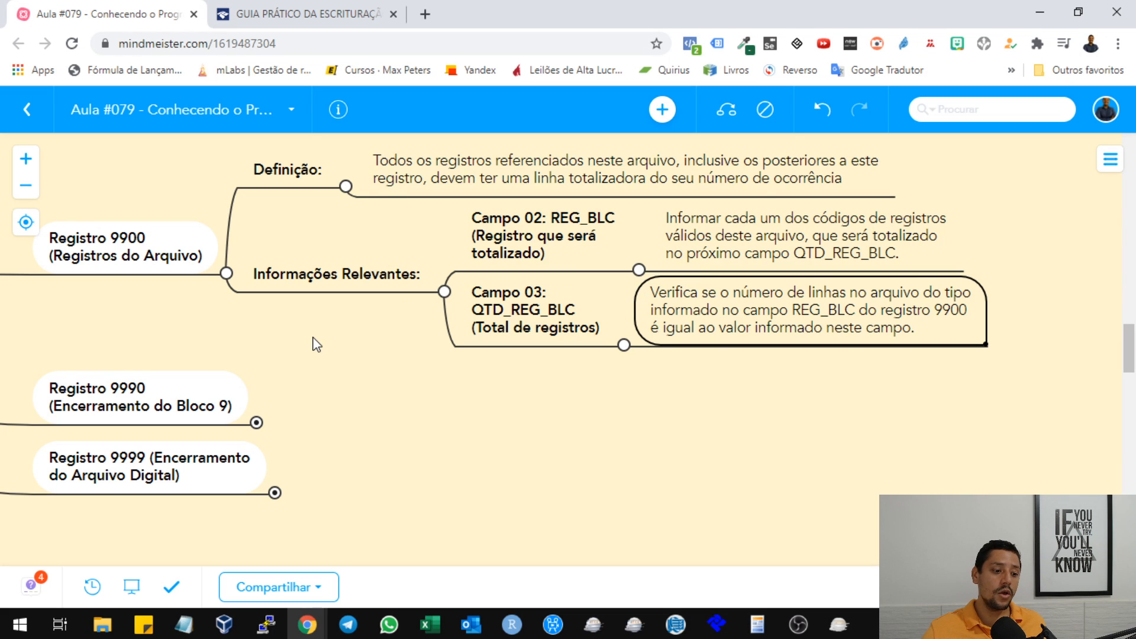
{"action": "left_click_drag", "start_coordinate": [287, 380], "coordinate": [321, 326]}
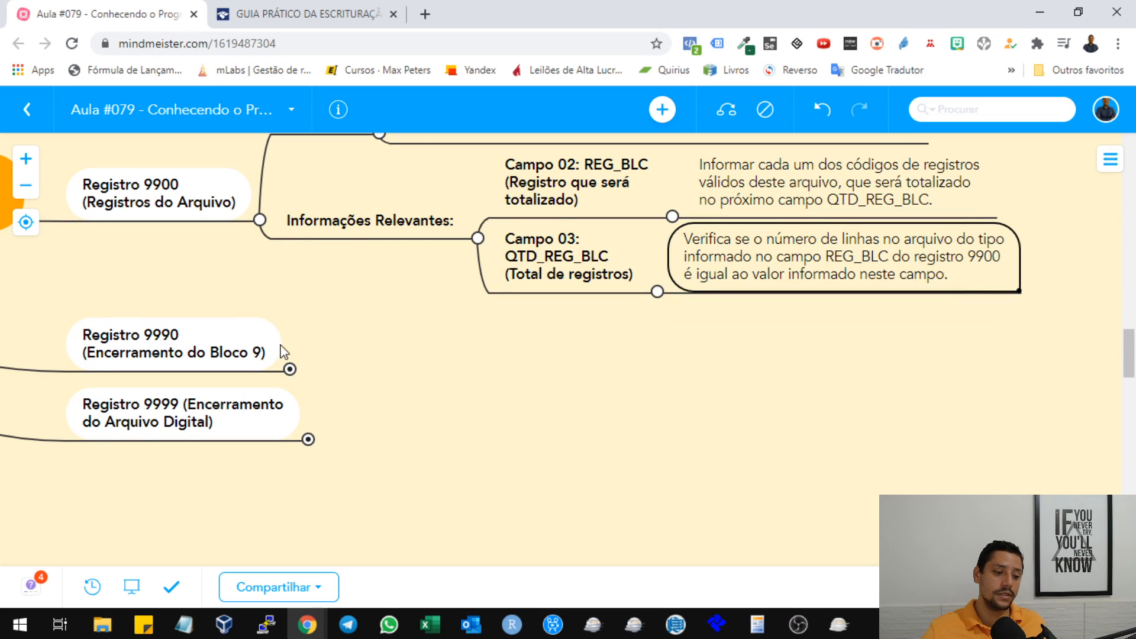
{"action": "left_click", "coordinate": [290, 369]}
{"action": "left_click", "coordinate": [409, 355]}
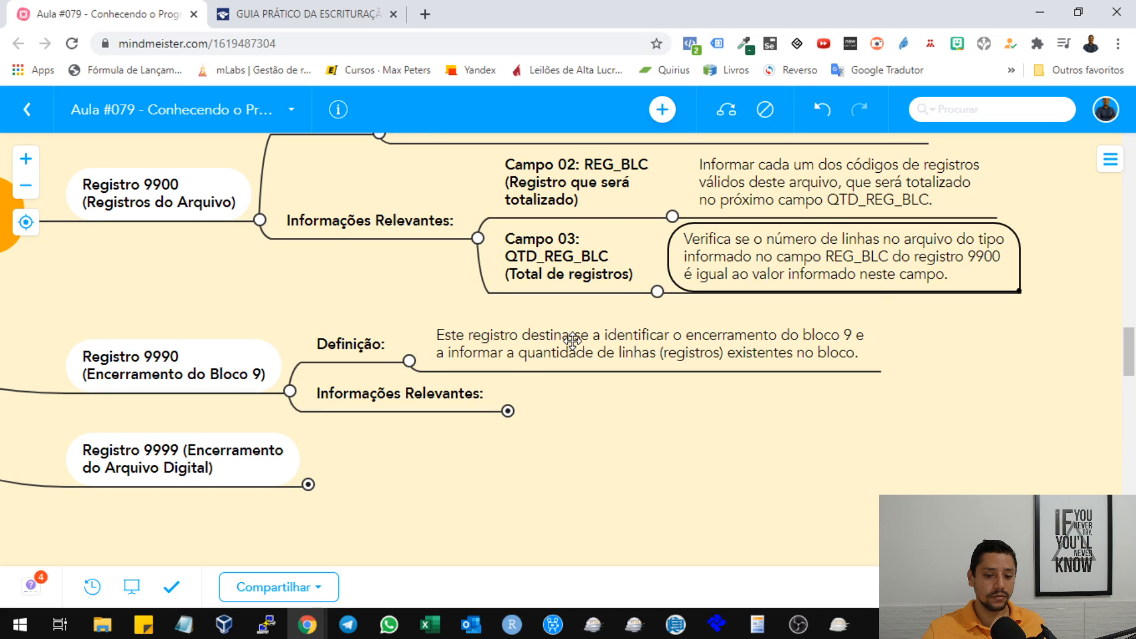
Expand Informações Relevantes under Registro 9990, including Campo 02: QTD_LIN_9 and its Importante! note
{"action": "left_click_drag", "start_coordinate": [735, 431], "coordinate": [672, 349]}
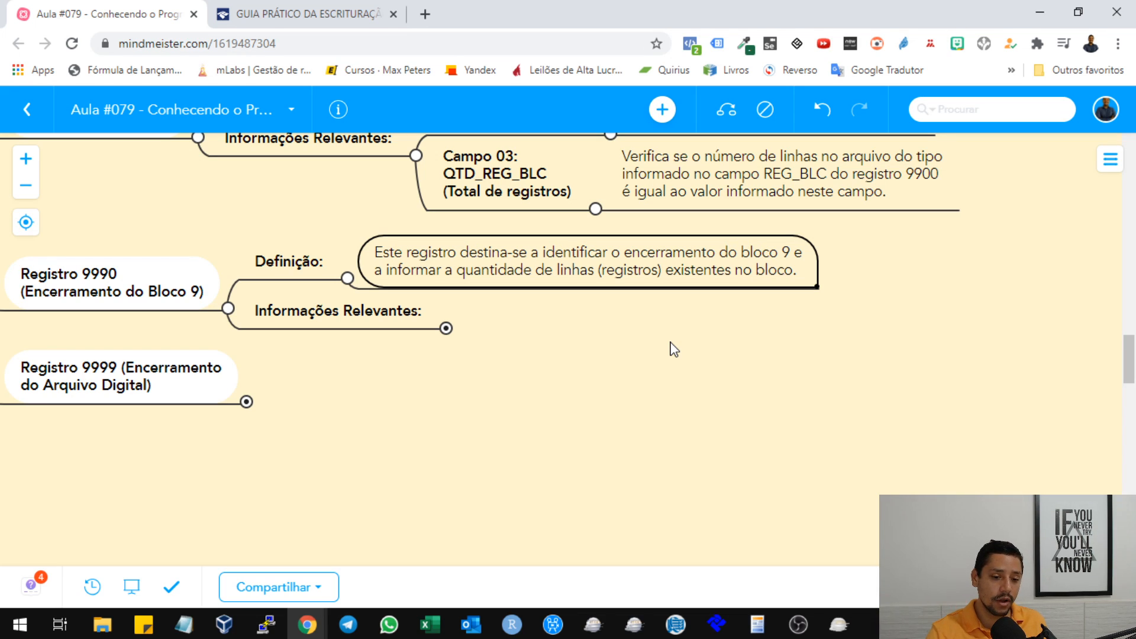
{"action": "left_click", "coordinate": [446, 328]}
{"action": "left_click", "coordinate": [560, 317]}
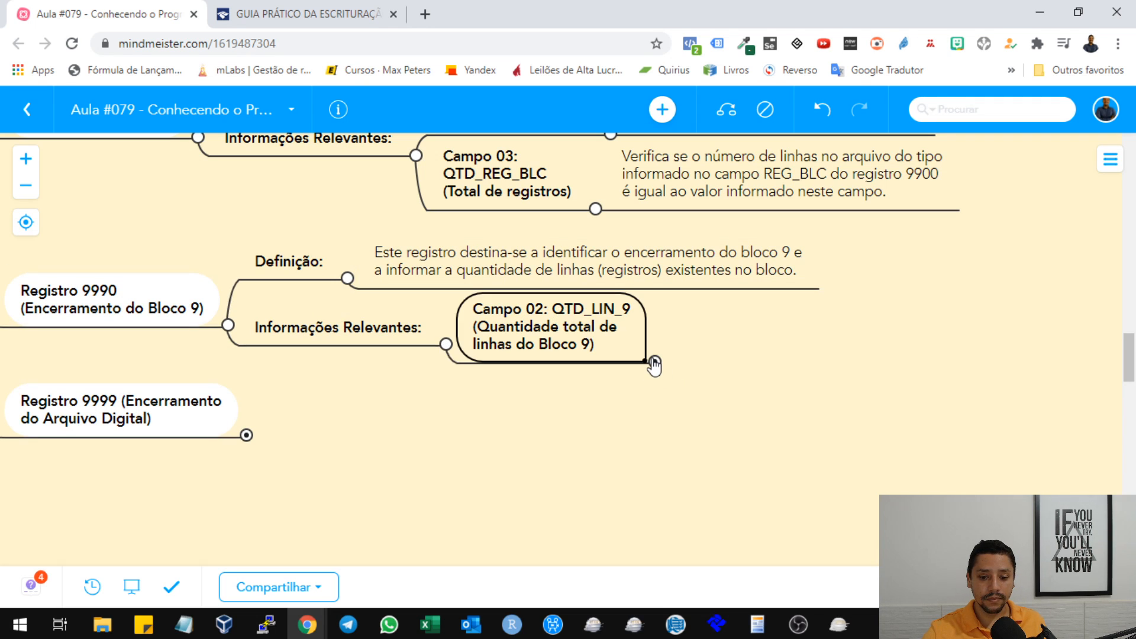
{"action": "left_click", "coordinate": [655, 361]}
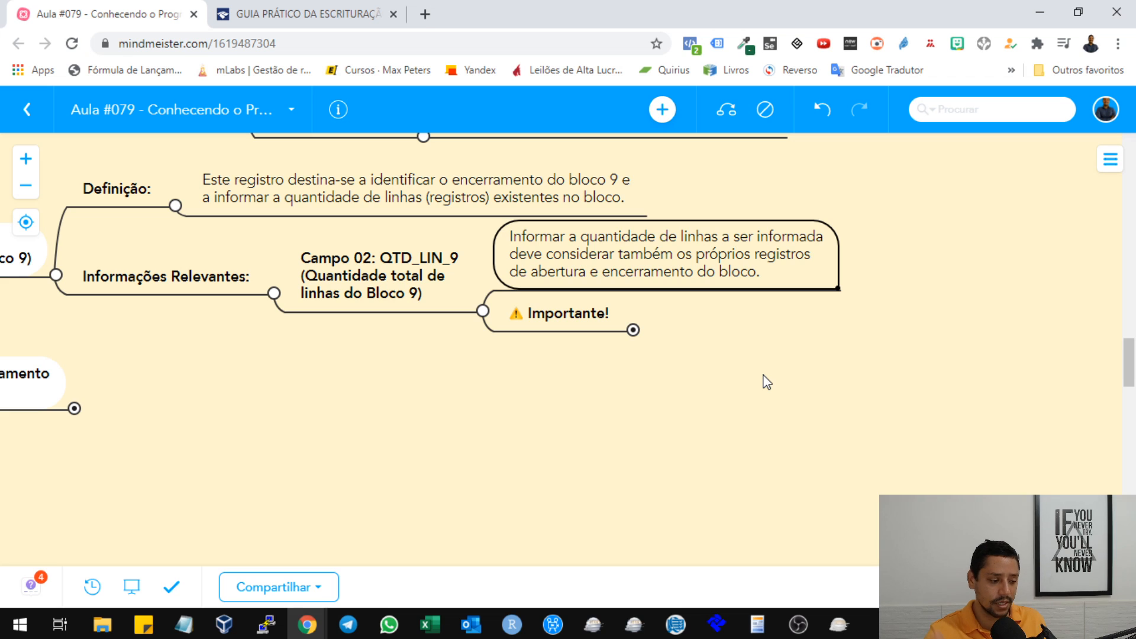
{"action": "left_click", "coordinate": [633, 330]}
{"action": "left_click_drag", "start_coordinate": [784, 385], "coordinate": [618, 297]}
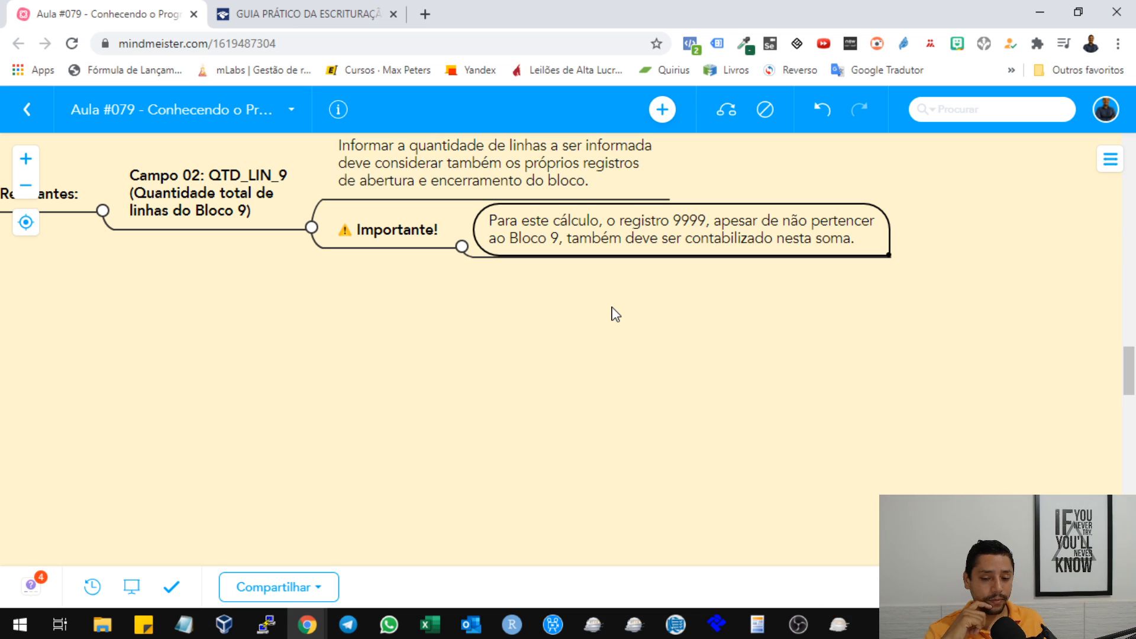
Switch to Sped Fiscal, dismiss its error dialog and return to the mind map
{"action": "left_click", "coordinate": [839, 624]}
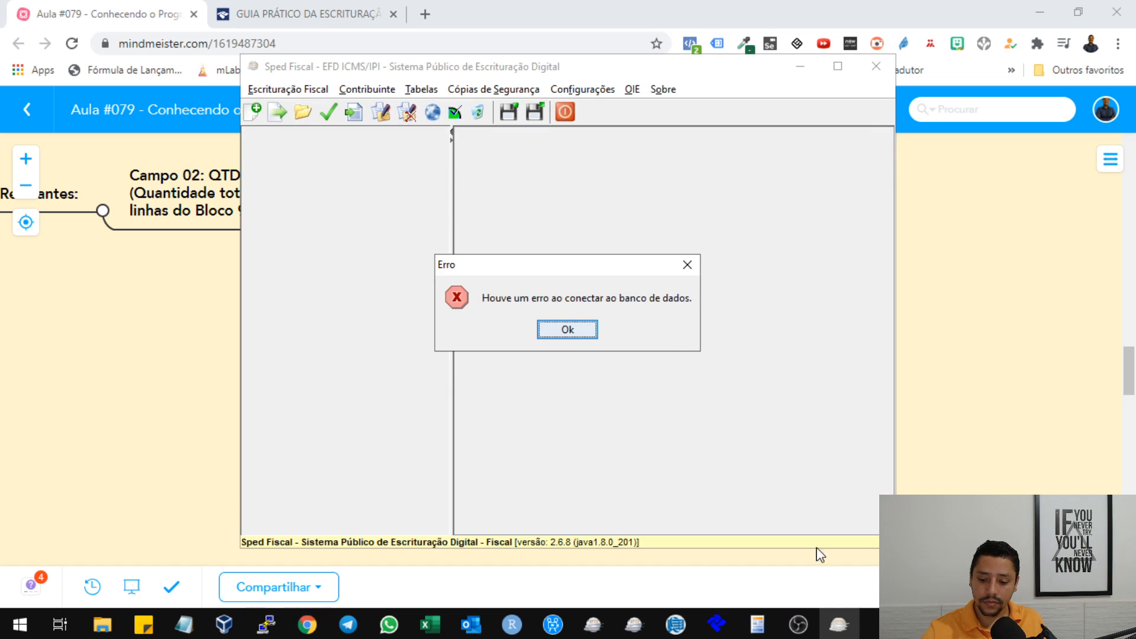
{"action": "left_click", "coordinate": [577, 329]}
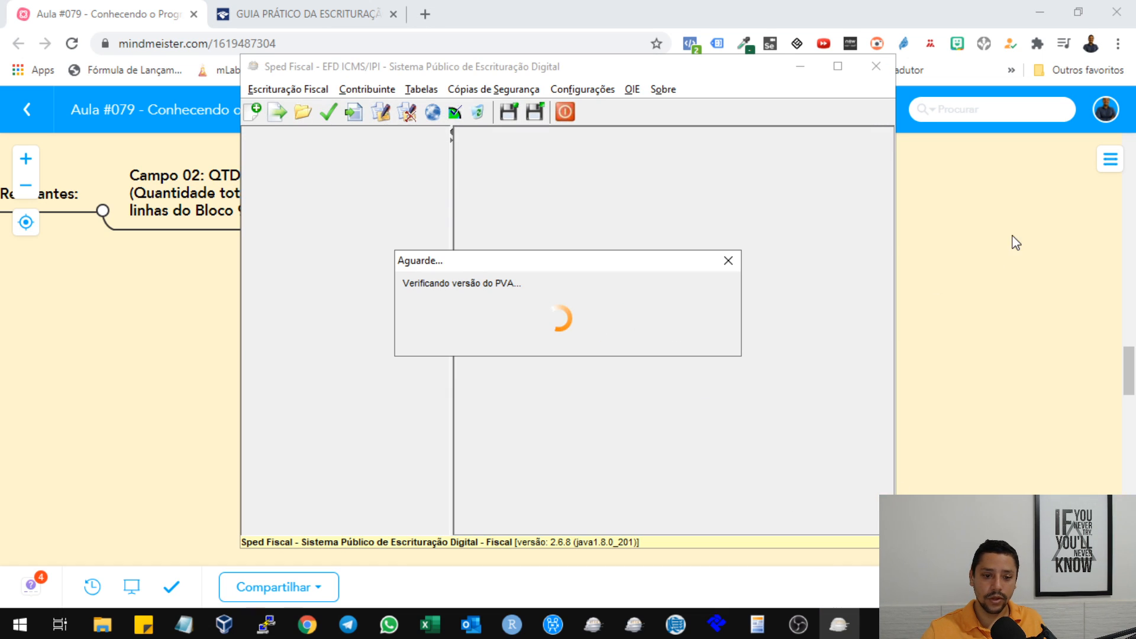
{"action": "left_click", "coordinate": [999, 243]}
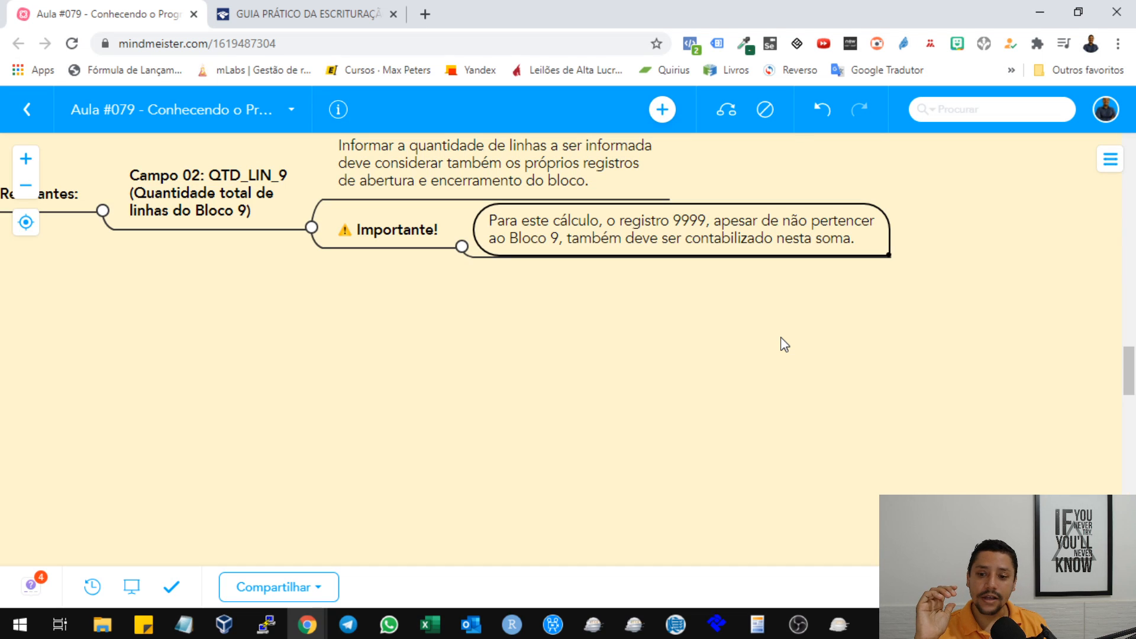
Expand the Registro 9999 branch with its Definição and Informações Relevantes, and highlight the definition text
{"action": "left_click_drag", "start_coordinate": [380, 327], "coordinate": [618, 464]}
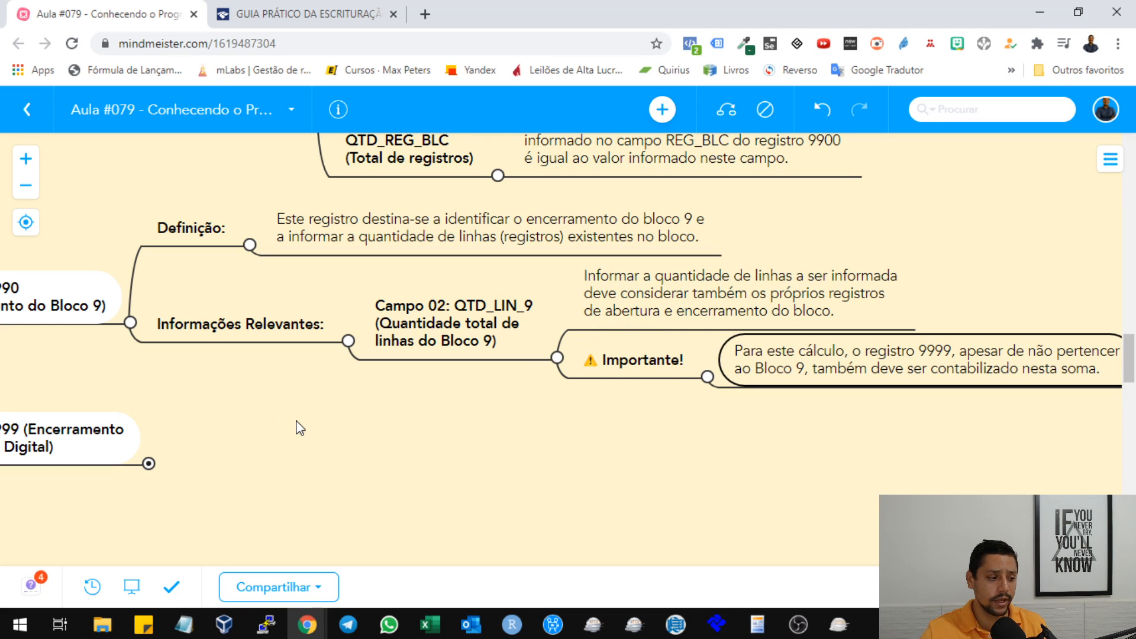
{"action": "left_click_drag", "start_coordinate": [363, 400], "coordinate": [536, 407]}
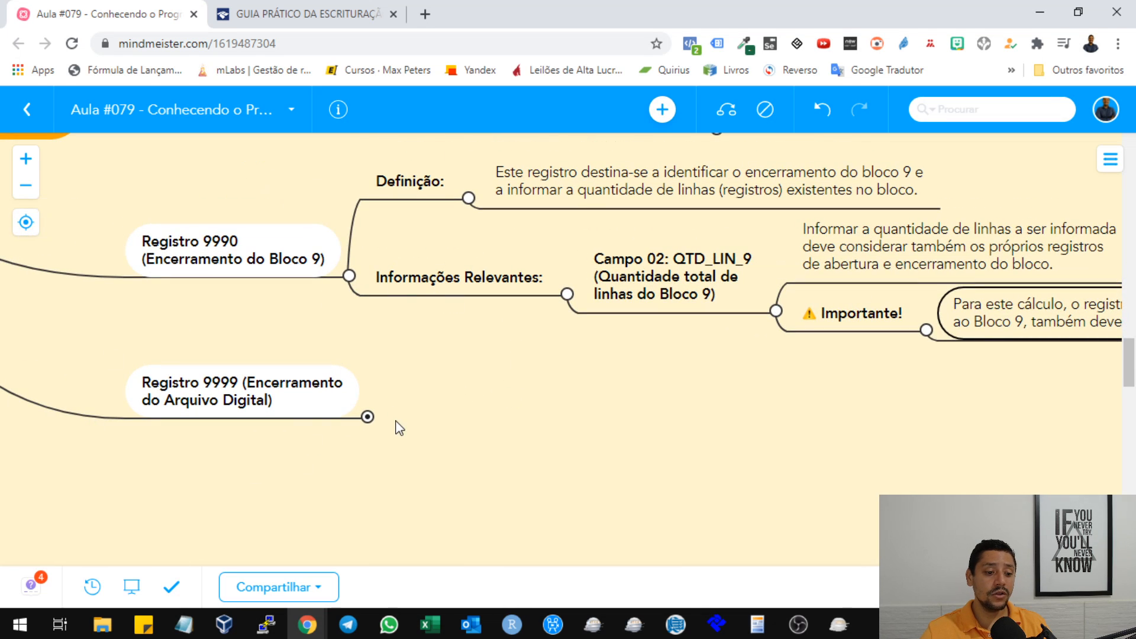
{"action": "left_click", "coordinate": [367, 417]}
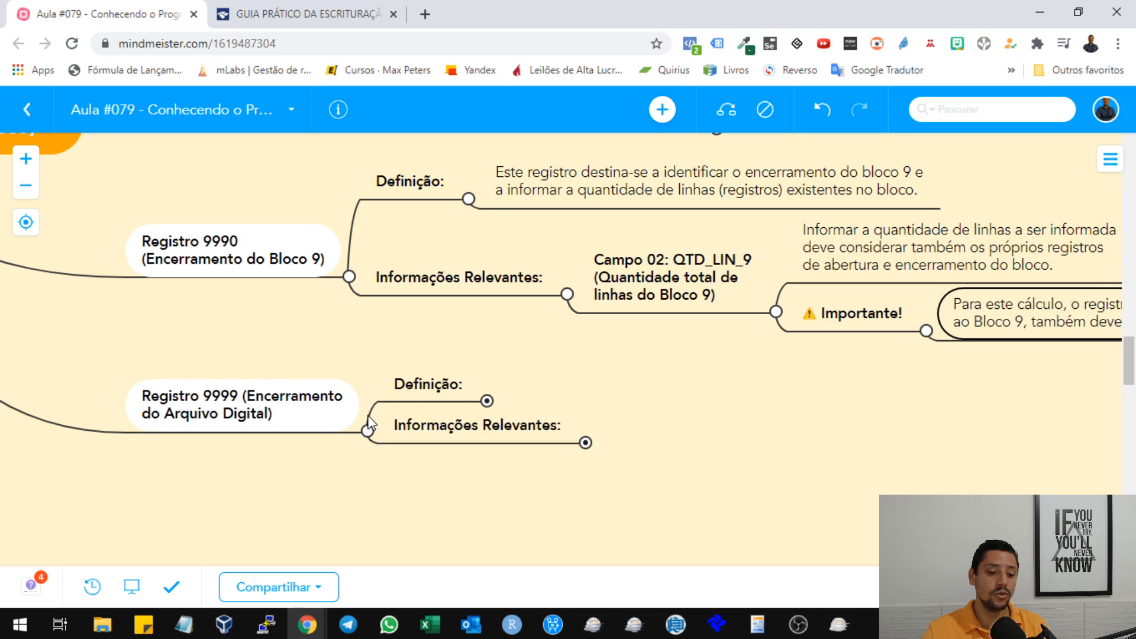
{"action": "left_click", "coordinate": [487, 401]}
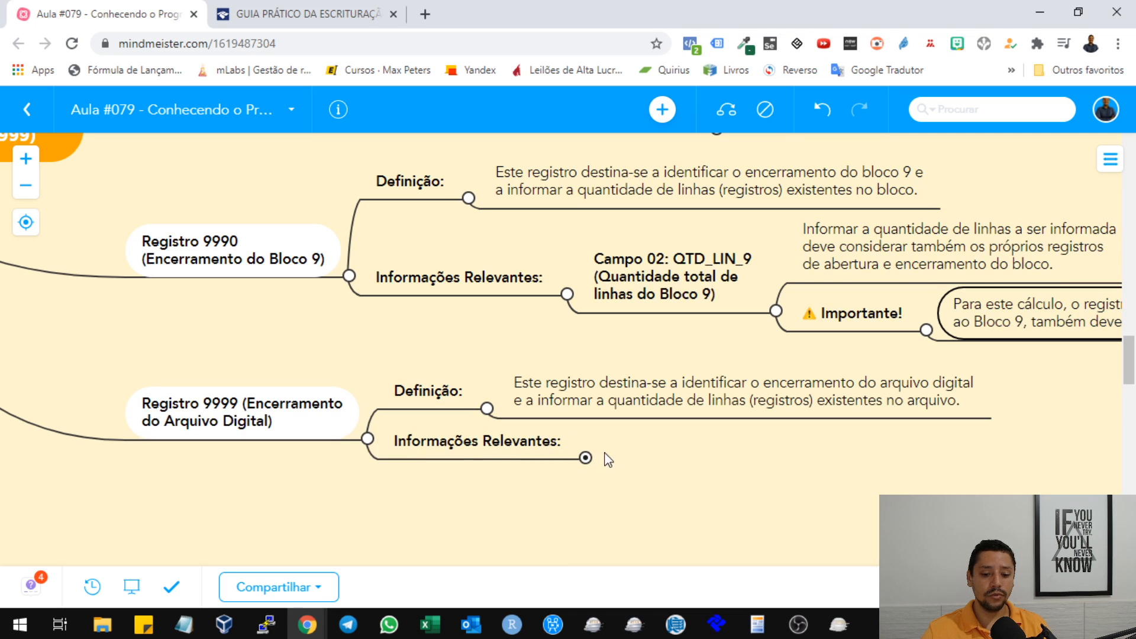
{"action": "left_click", "coordinate": [585, 460]}
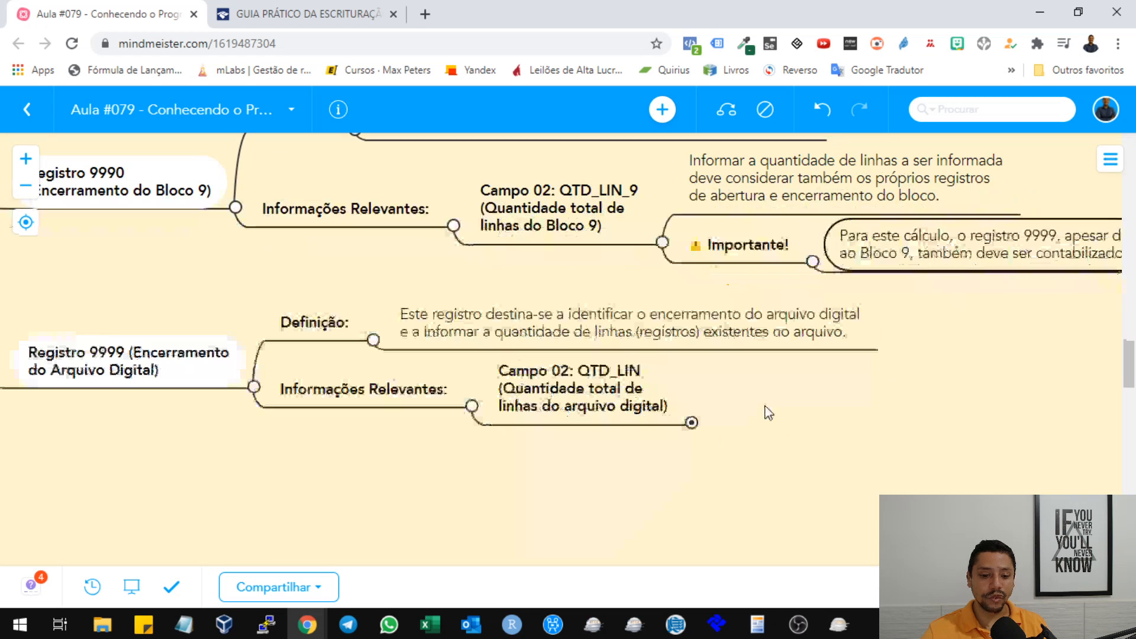
{"action": "left_click", "coordinate": [556, 322]}
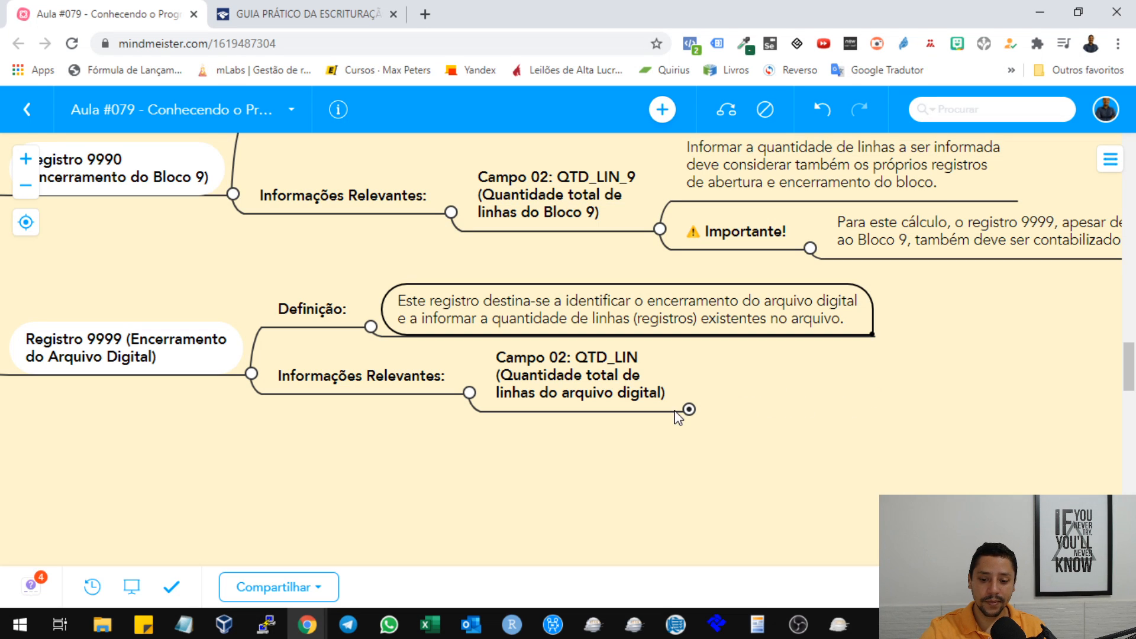
Expand Campo 02: QTD_LIN under Registro 9999 and its Importante! note, and highlight the note's text
{"action": "left_click", "coordinate": [868, 385]}
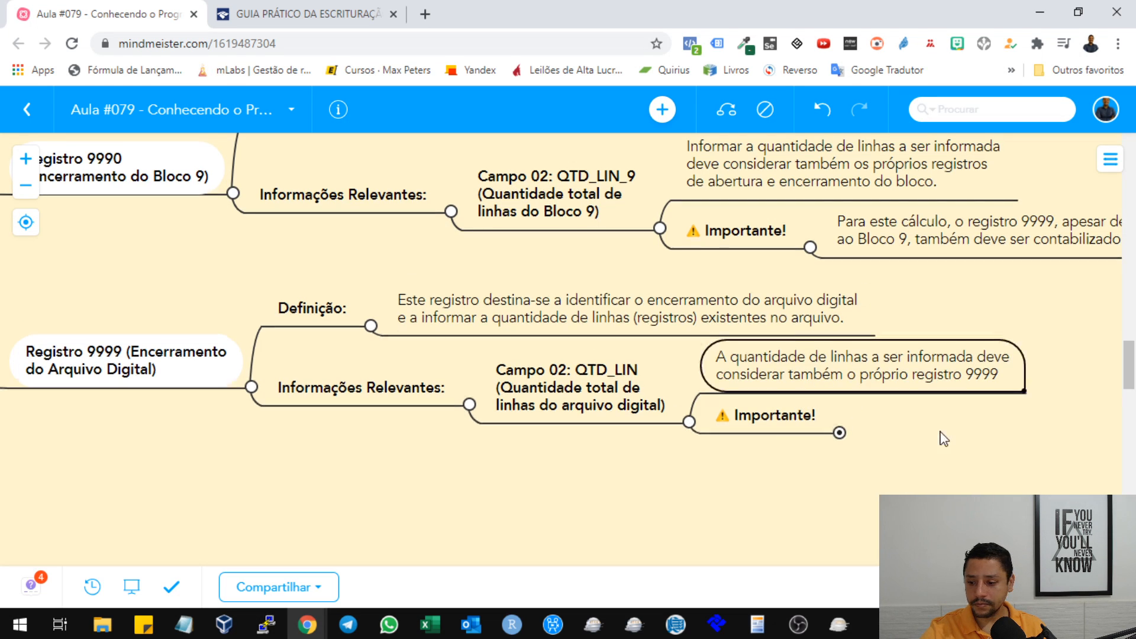
{"action": "left_click_drag", "start_coordinate": [941, 434], "coordinate": [714, 352]}
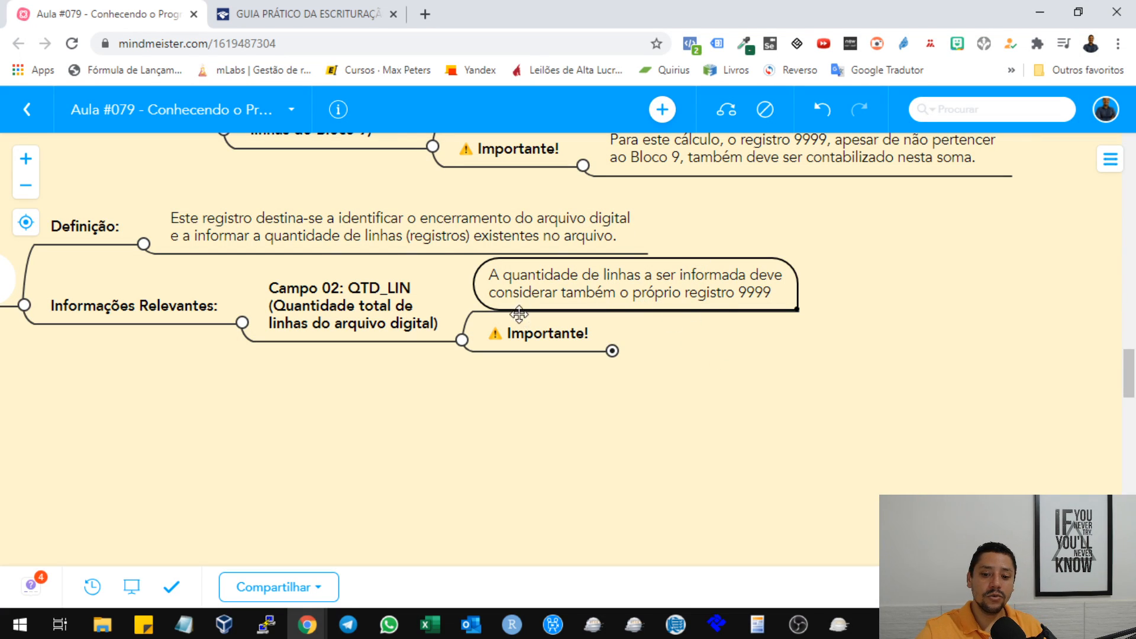
{"action": "left_click", "coordinate": [611, 351]}
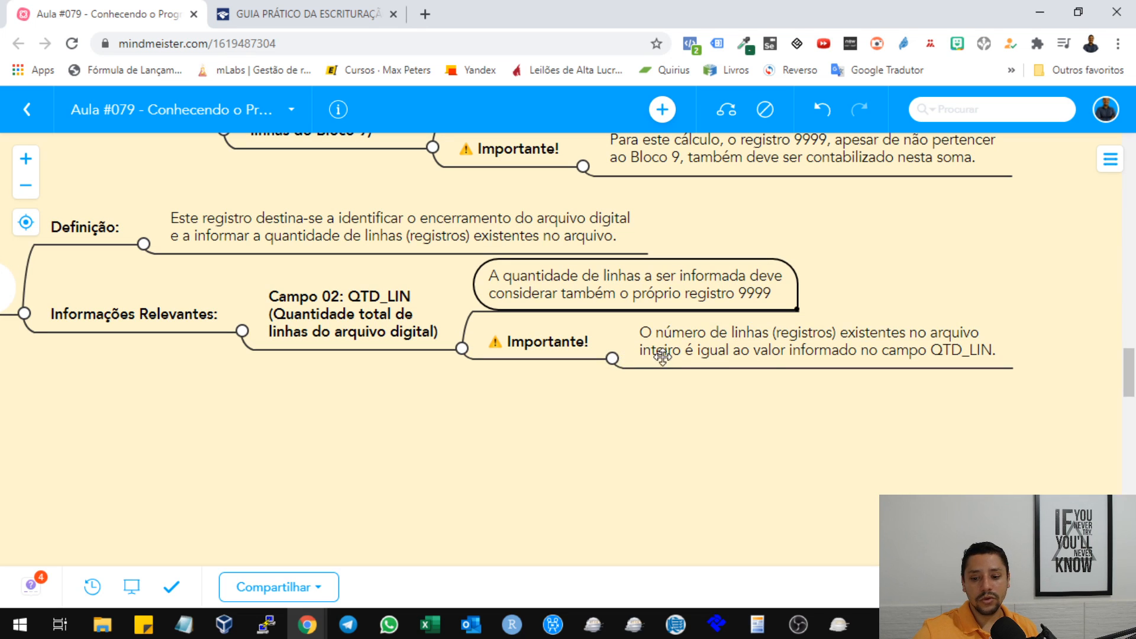
{"action": "left_click", "coordinate": [728, 349]}
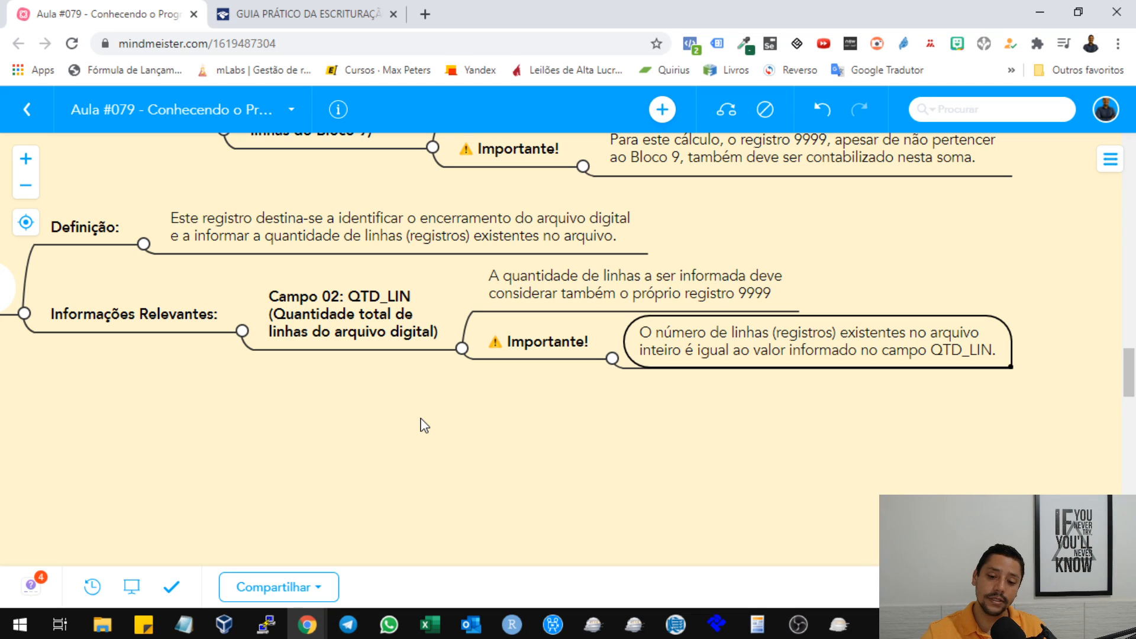
Review the Registro 9990 and Registro 9999 branches of the mind map, including their definitions and line-count fields
{"action": "left_click_drag", "start_coordinate": [477, 412], "coordinate": [708, 449]}
{"action": "scroll", "coordinate": [494, 369], "scroll_direction": "up", "scroll_amount": 3}
{"action": "left_click_drag", "start_coordinate": [251, 286], "coordinate": [691, 414]}
{"action": "scroll", "coordinate": [584, 374], "scroll_direction": "down", "scroll_amount": 1}
{"action": "scroll", "coordinate": [579, 369], "scroll_direction": "up", "scroll_amount": 4}
{"action": "scroll", "coordinate": [578, 367], "scroll_direction": "down", "scroll_amount": 8}
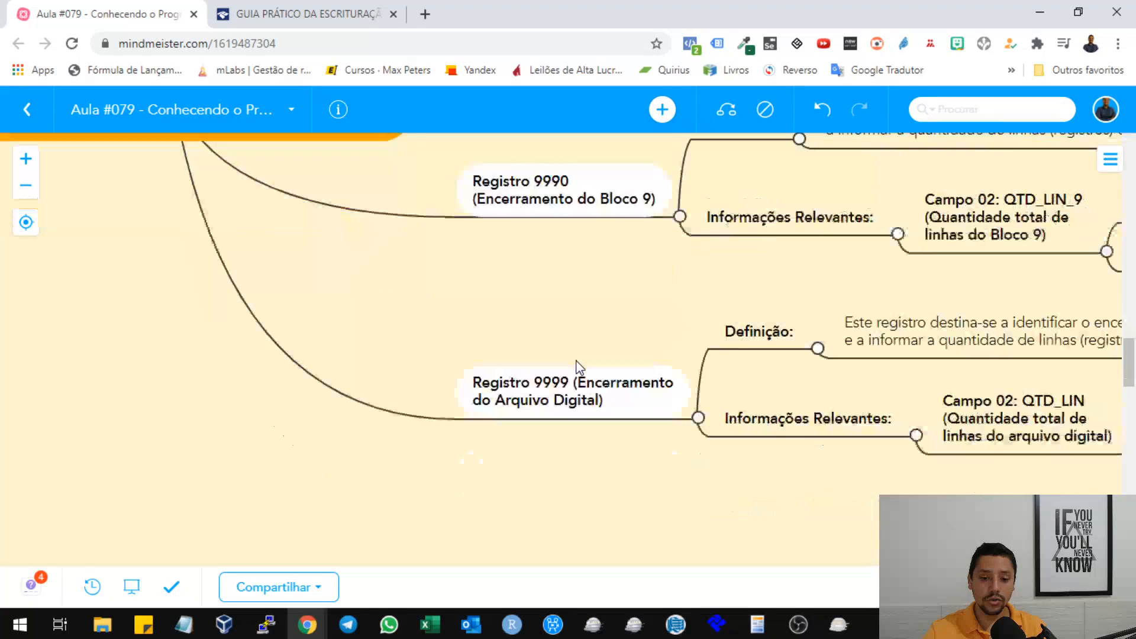
{"action": "scroll", "coordinate": [584, 349], "scroll_direction": "up", "scroll_amount": 3}
{"action": "left_click_drag", "start_coordinate": [629, 276], "coordinate": [368, 285]}
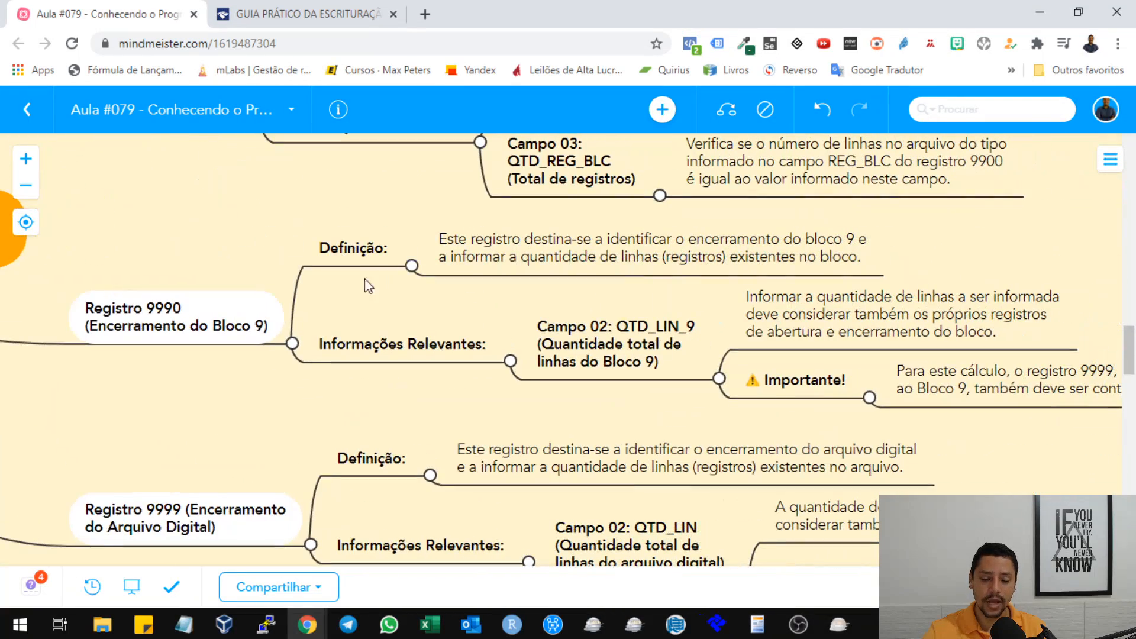
{"action": "left_click_drag", "start_coordinate": [273, 224], "coordinate": [354, 239]}
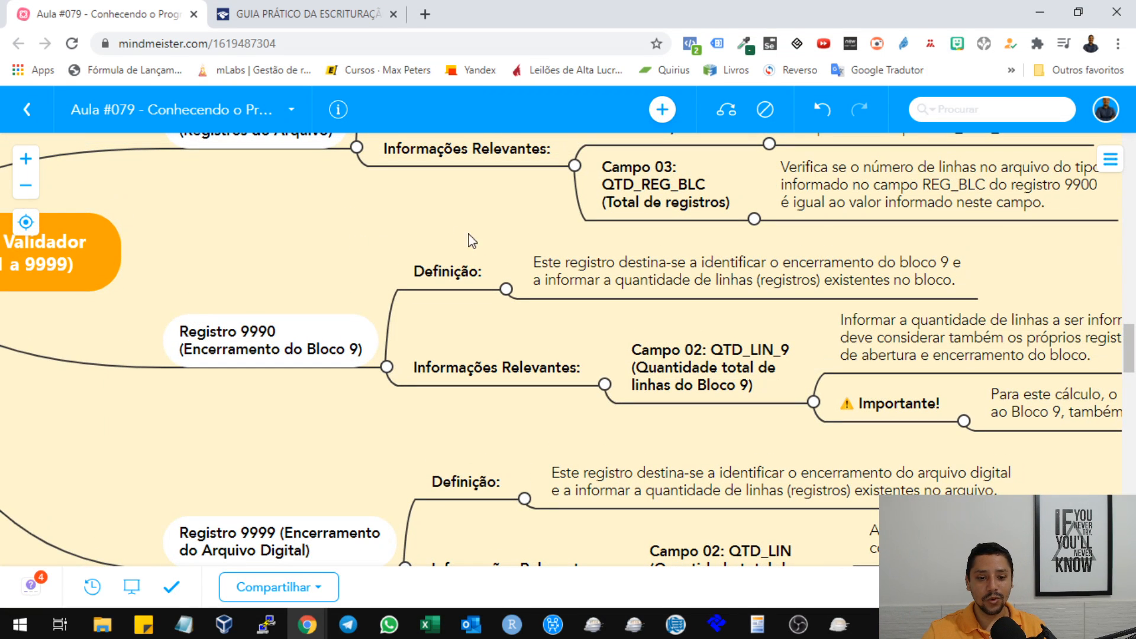
{"action": "left_click_drag", "start_coordinate": [497, 239], "coordinate": [460, 222]}
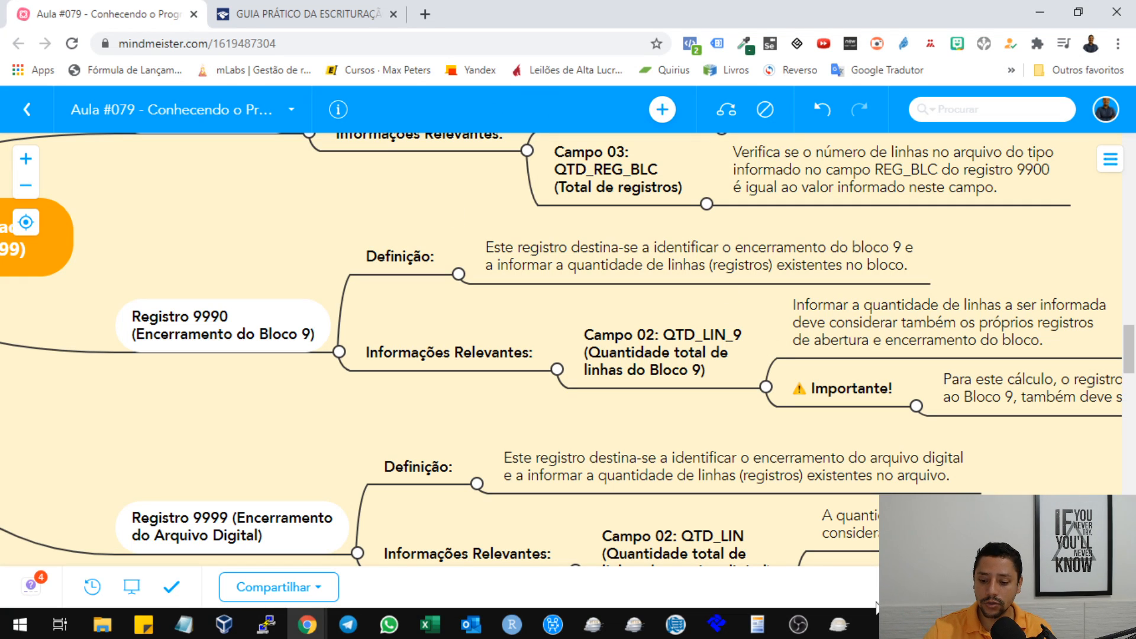
Switch to Sped Fiscal, try to import a bookkeeping file from Área de Trabalho, and get Gerenciador de Tarefas out of the way
{"action": "left_click", "coordinate": [840, 624]}
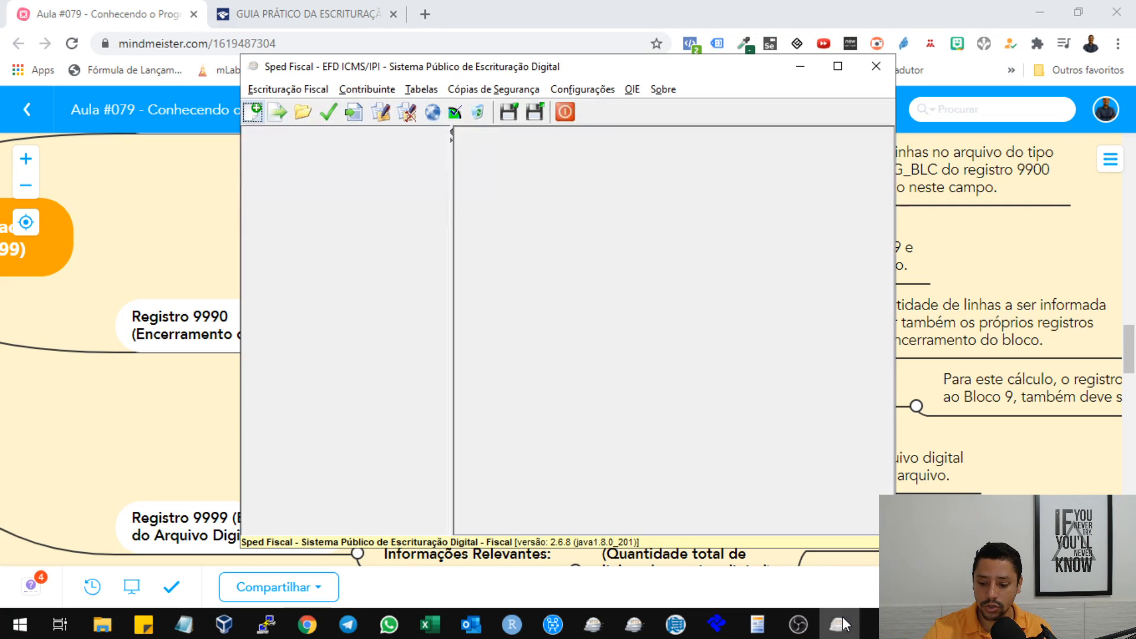
{"action": "left_click", "coordinate": [303, 112]}
{"action": "left_click", "coordinate": [567, 329]}
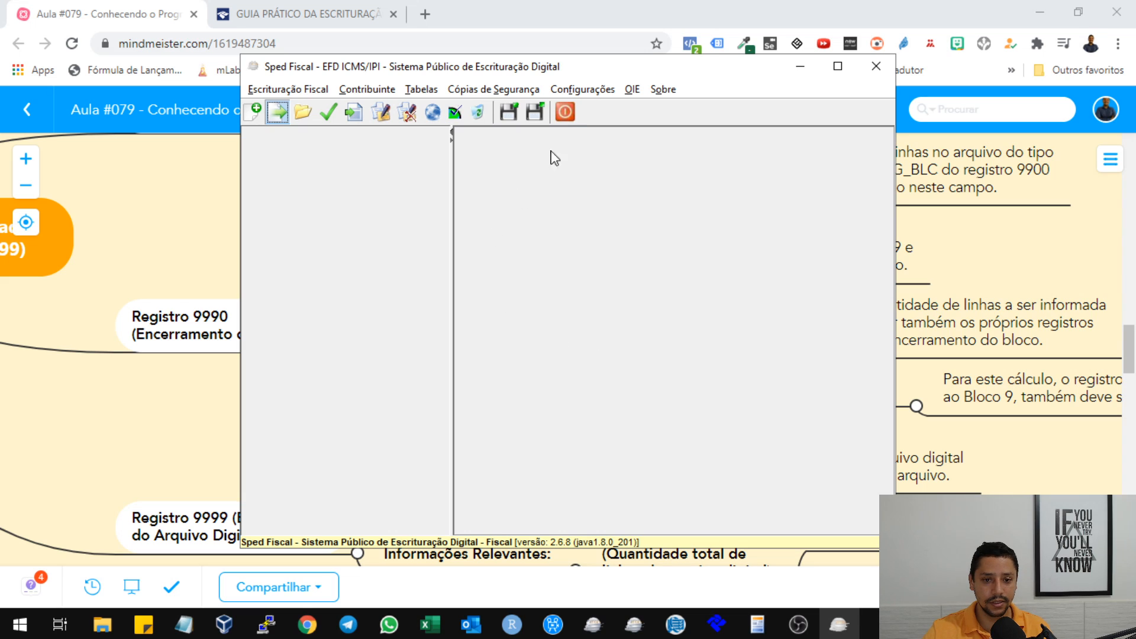
{"action": "left_click_drag", "start_coordinate": [702, 67], "coordinate": [720, 55]}
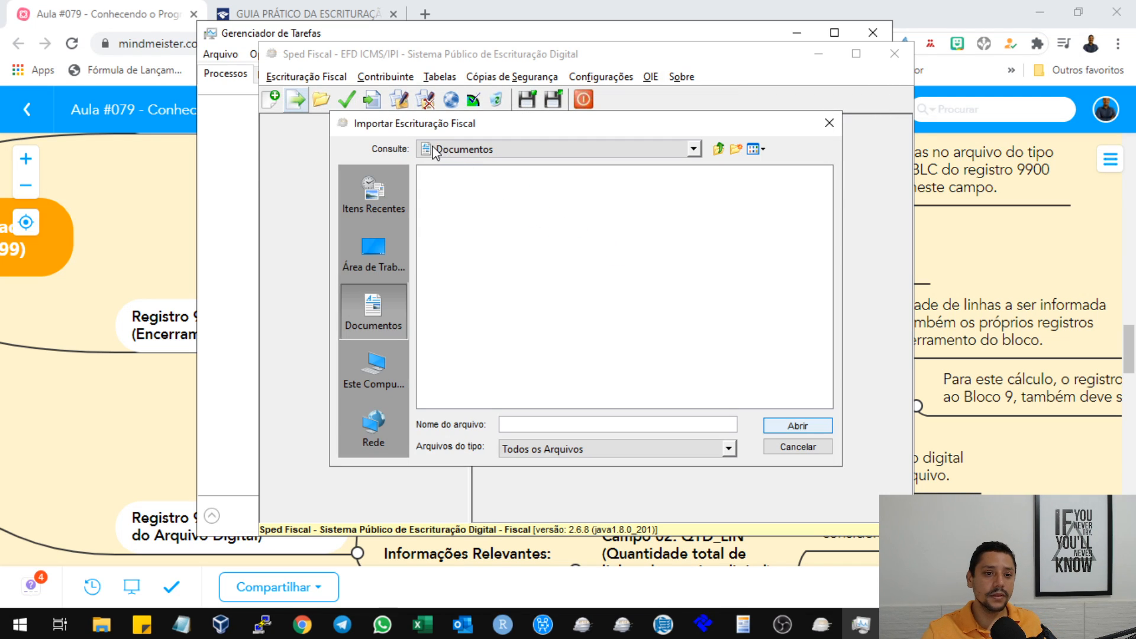
{"action": "left_click", "coordinate": [401, 275]}
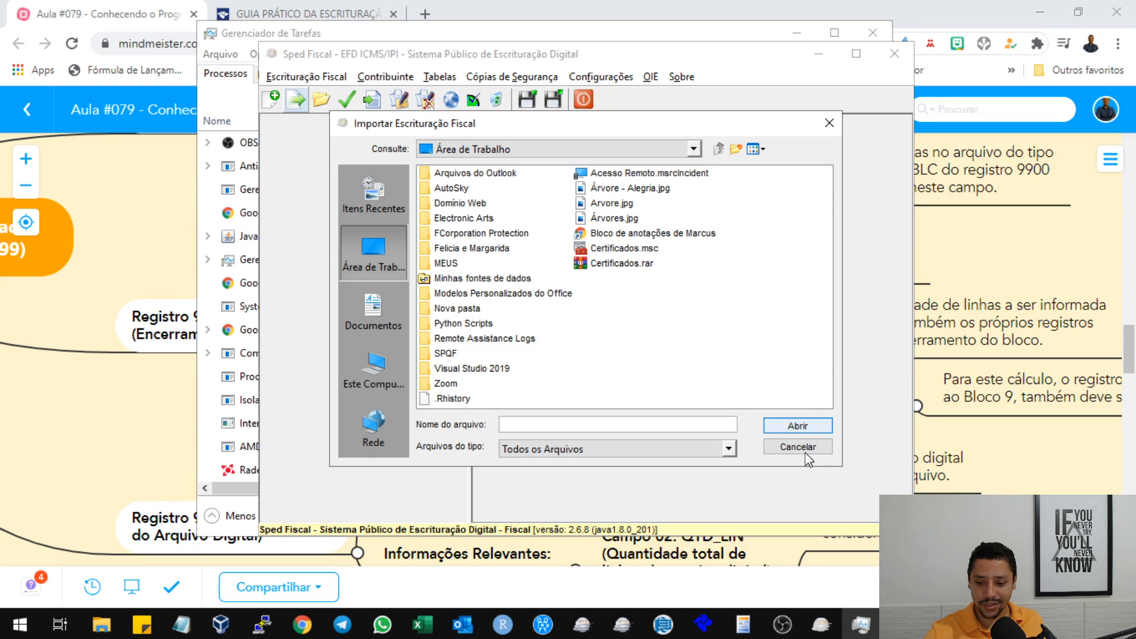
{"action": "left_click", "coordinate": [232, 90]}
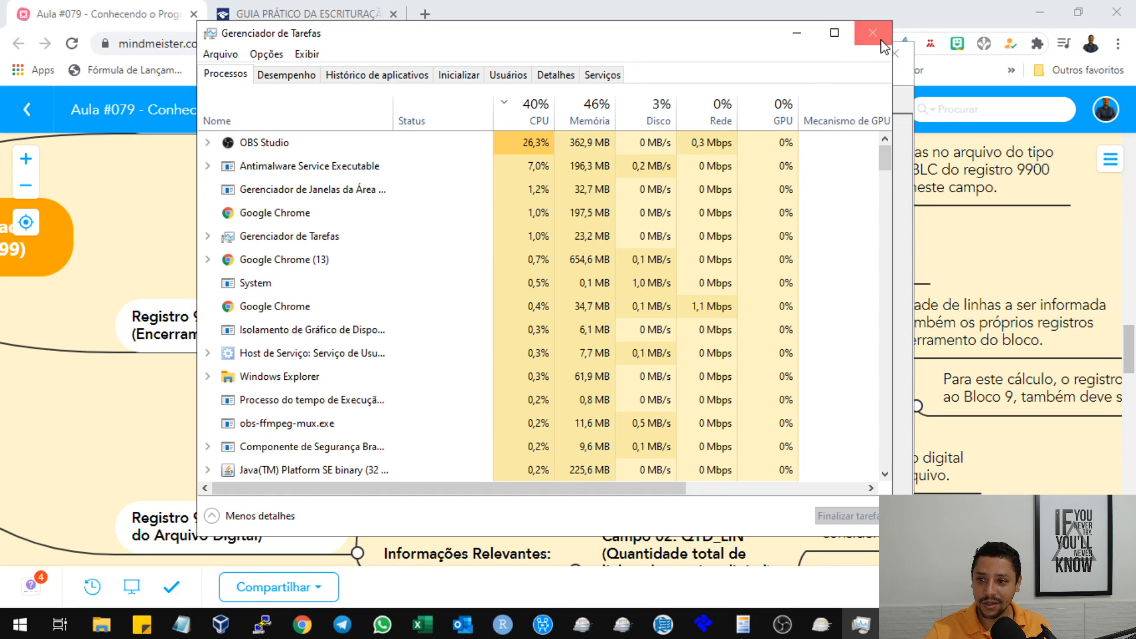
{"action": "left_click", "coordinate": [796, 33]}
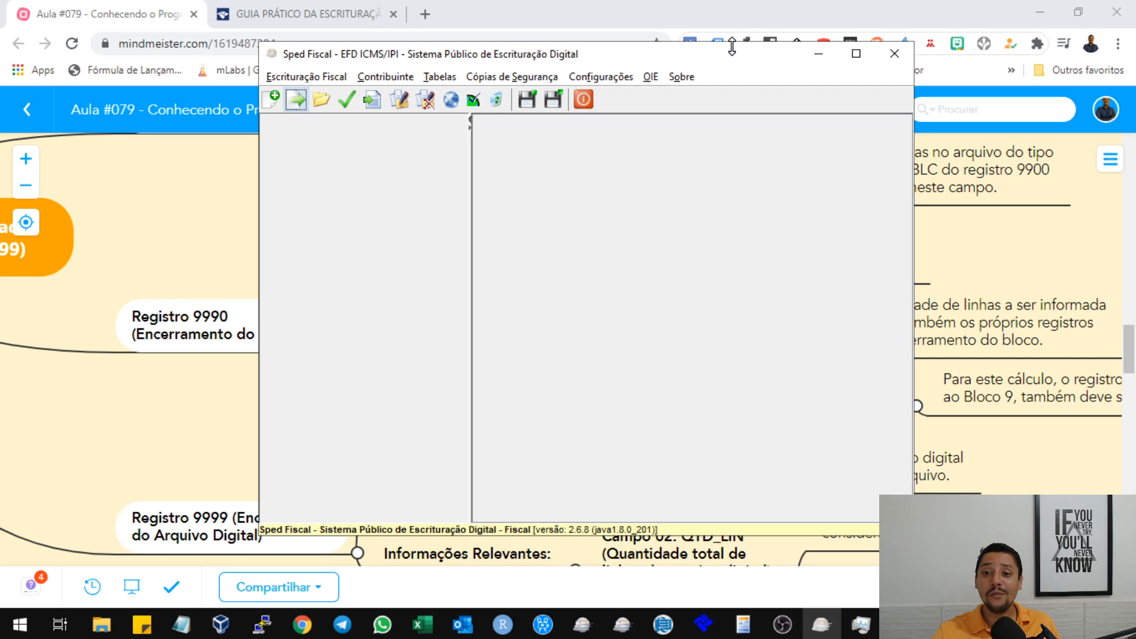
Sort the saved bookkeepings by most recent Data Inicial and try to open the March 2020 one of EMPRESA DECLARANTE VAREJISTA SALVADOR BAHIA LTDA
{"action": "left_click_drag", "start_coordinate": [679, 45], "coordinate": [629, 34]}
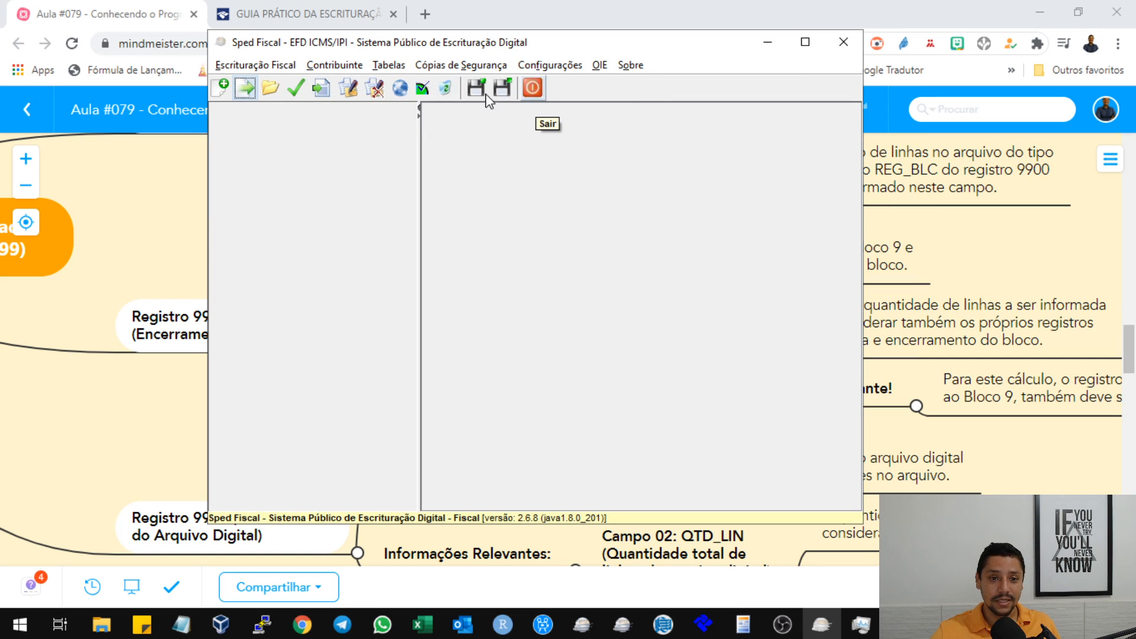
{"action": "left_click", "coordinate": [271, 88]}
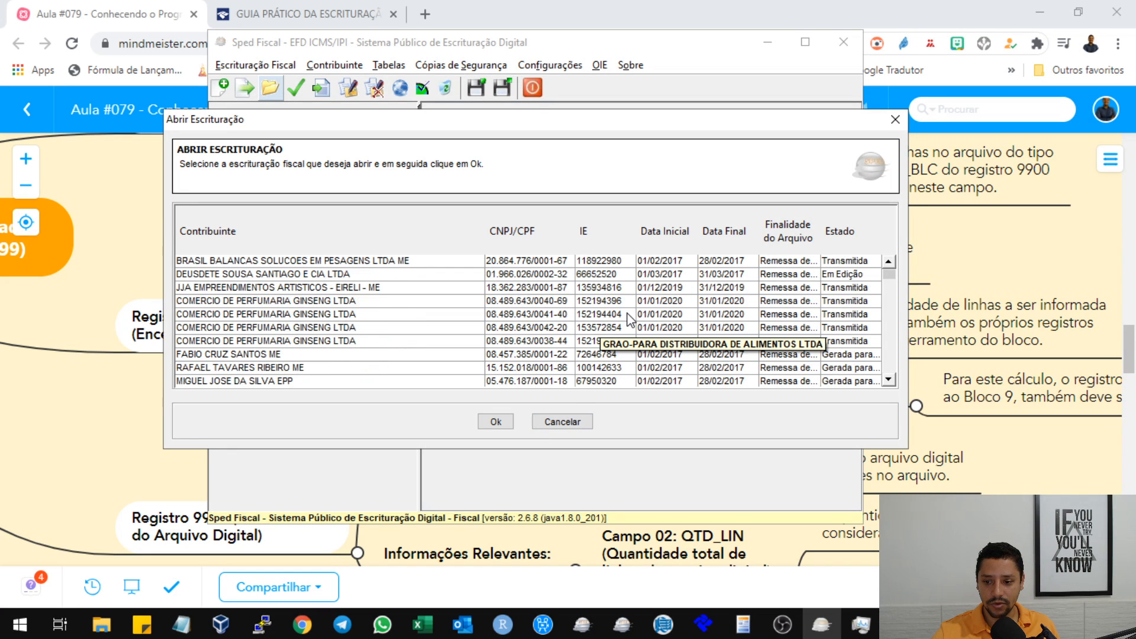
{"action": "left_click", "coordinate": [676, 235]}
{"action": "left_click", "coordinate": [676, 235]}
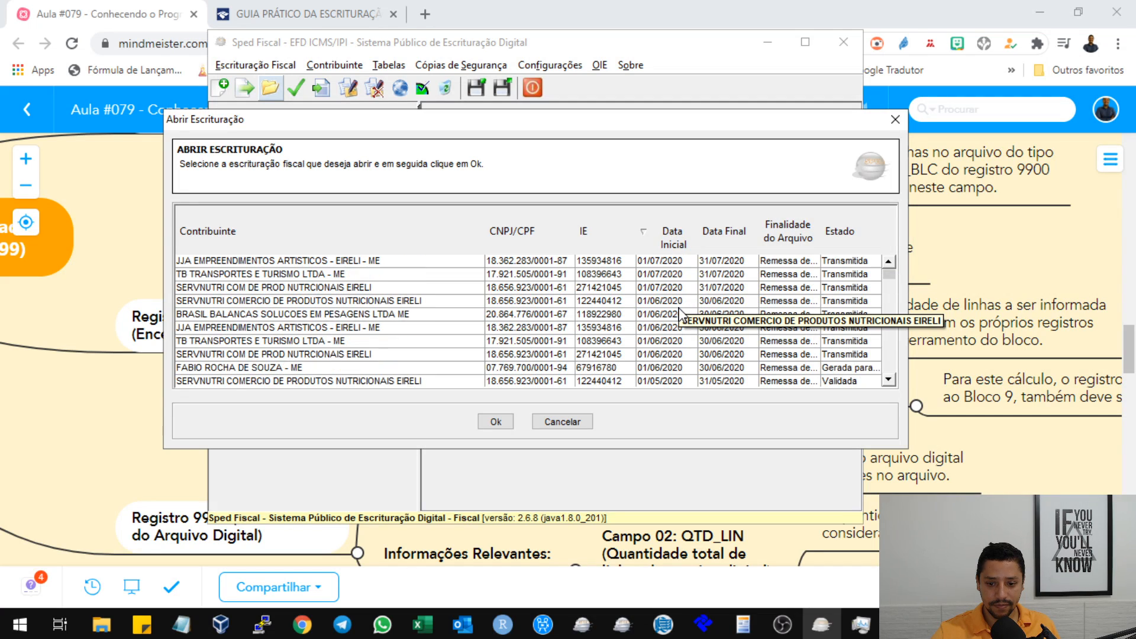
{"action": "scroll", "coordinate": [679, 313], "scroll_direction": "down", "scroll_amount": 5}
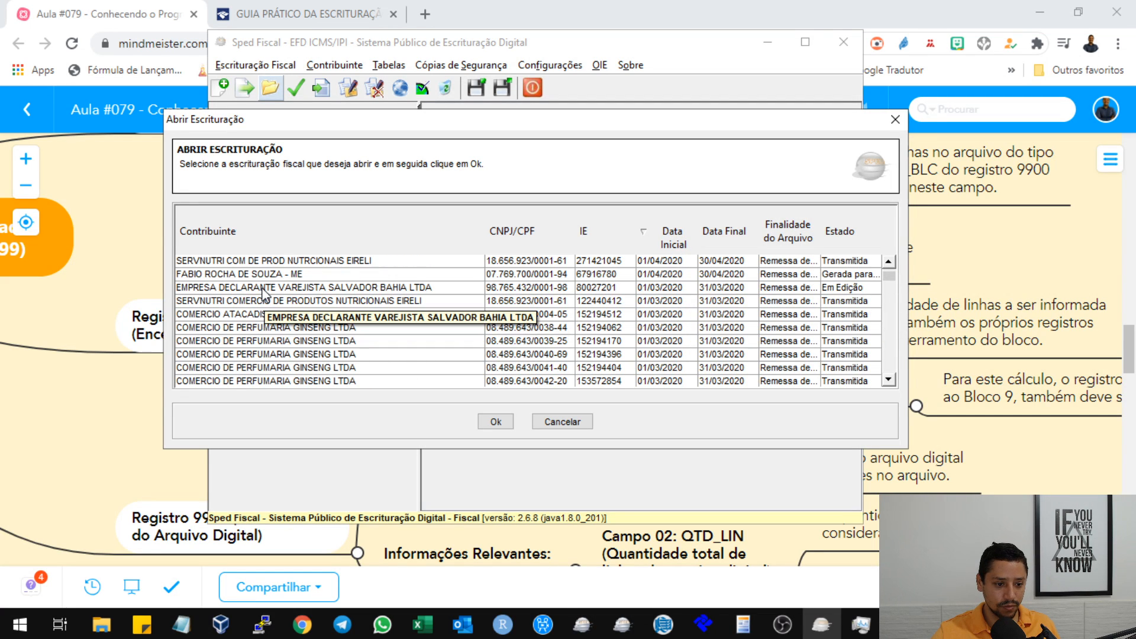
{"action": "left_click", "coordinate": [263, 288]}
{"action": "left_click", "coordinate": [495, 421]}
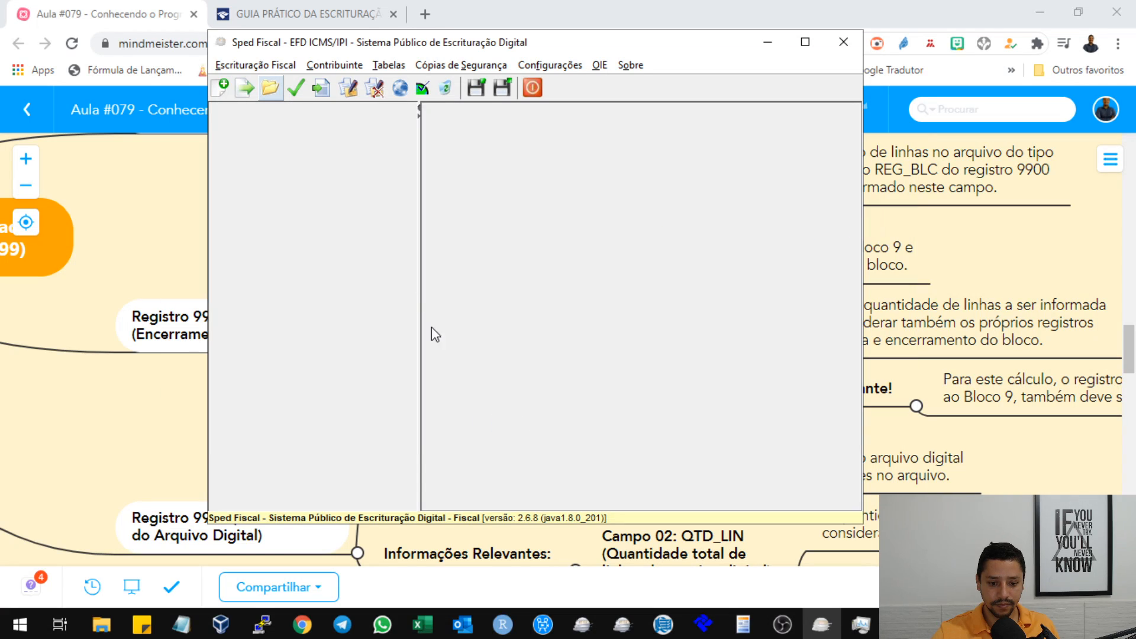
{"action": "left_click", "coordinate": [460, 433]}
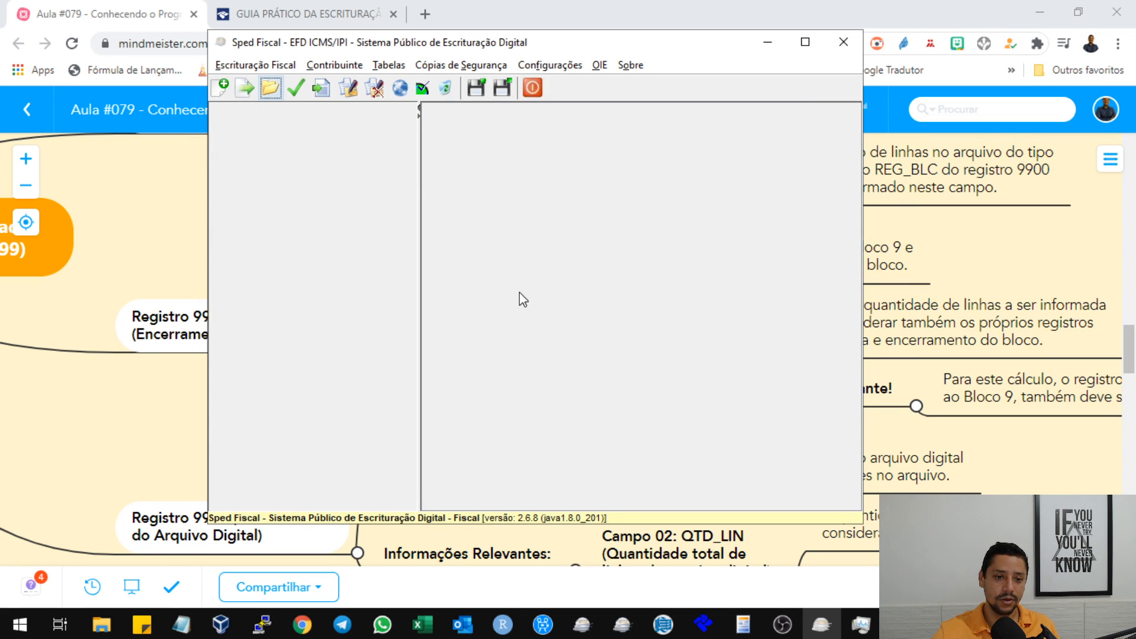
Close Sped Fiscal, start it again and return to the mind map while it loads
{"action": "left_click", "coordinate": [845, 39]}
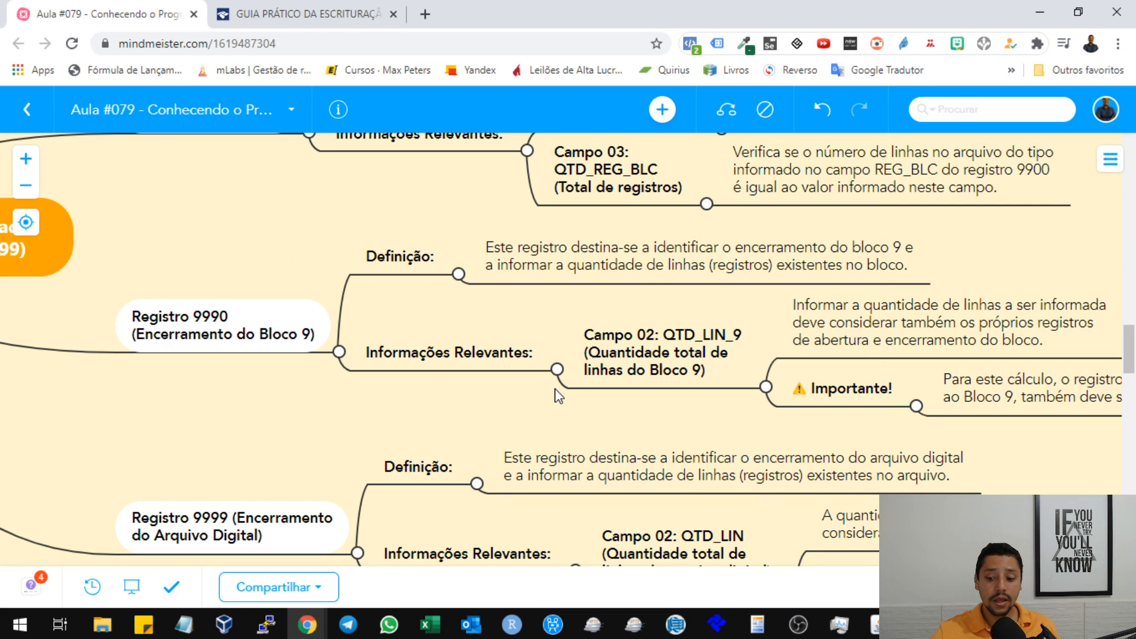
{"action": "left_click", "coordinate": [867, 621]}
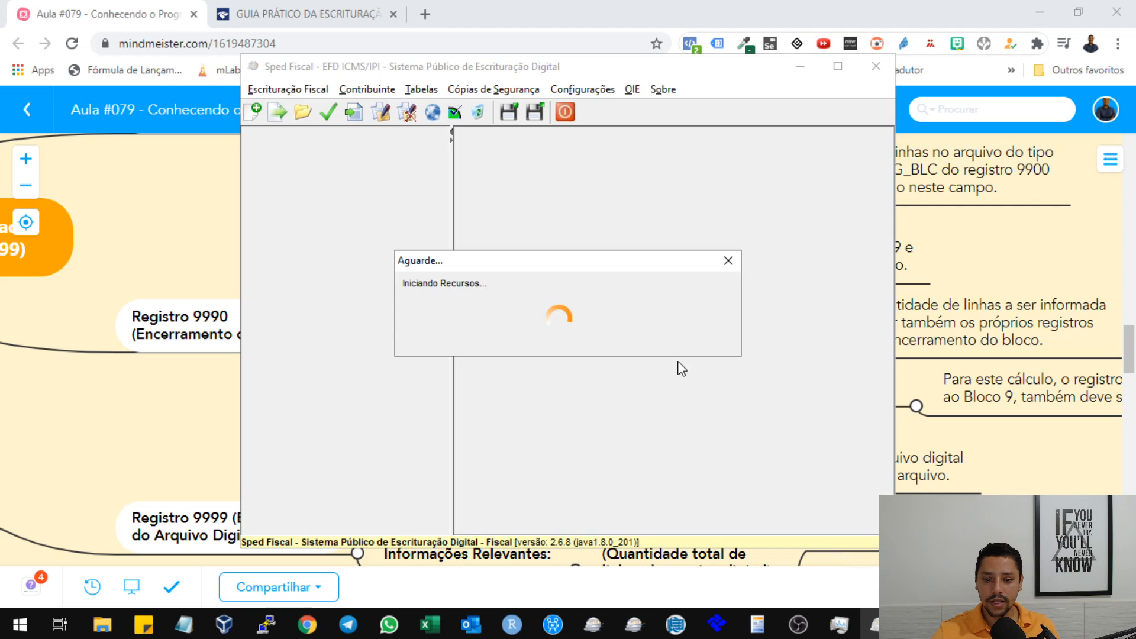
{"action": "left_click", "coordinate": [222, 247]}
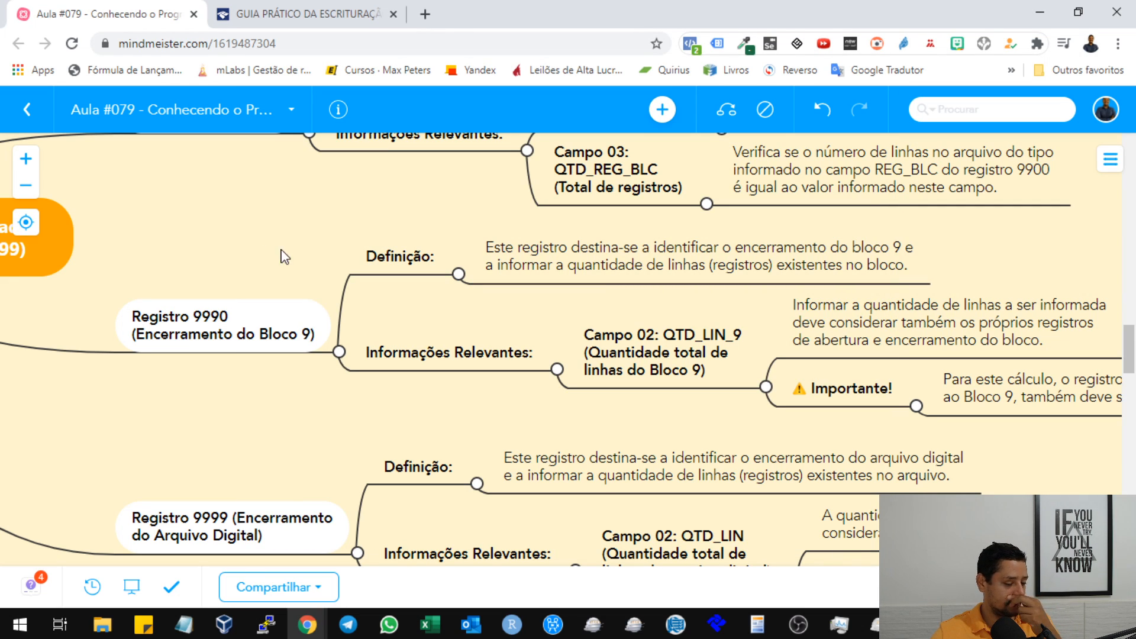
Bring up the SPED FISCAL 03-2020 text file in Bloco de Notas and examine its 9900 records, highlighting the 0001 code
{"action": "left_click", "coordinate": [185, 625]}
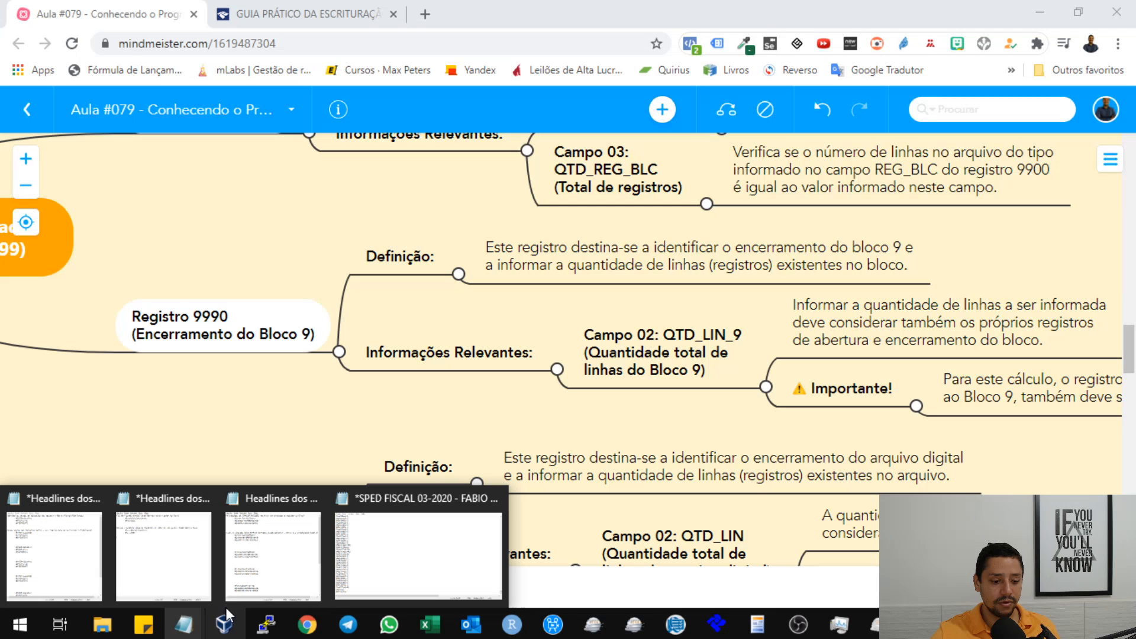
{"action": "left_click", "coordinate": [444, 553]}
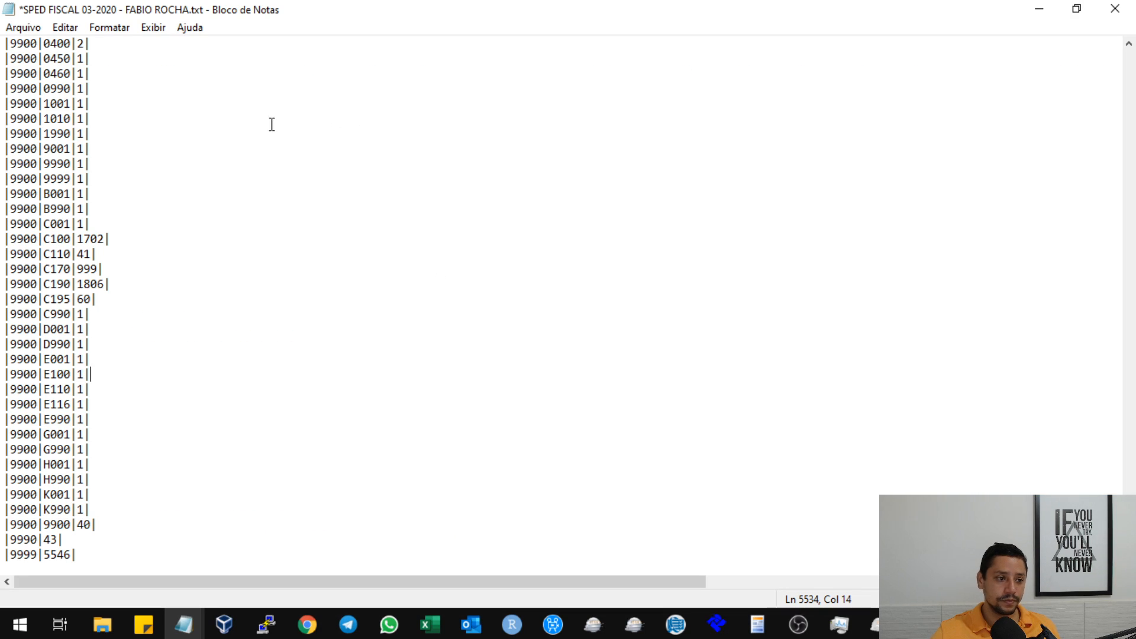
{"action": "left_click", "coordinate": [335, 238]}
{"action": "scroll", "coordinate": [320, 234], "scroll_direction": "up", "scroll_amount": 6}
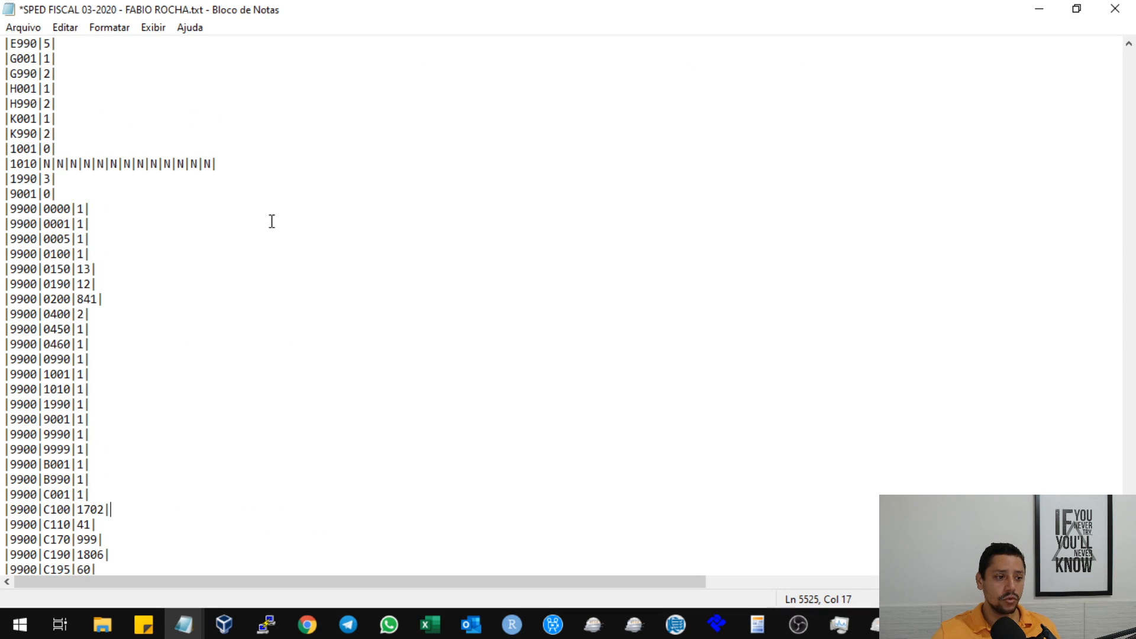
{"action": "scroll", "coordinate": [255, 255], "scroll_direction": "down", "scroll_amount": 1}
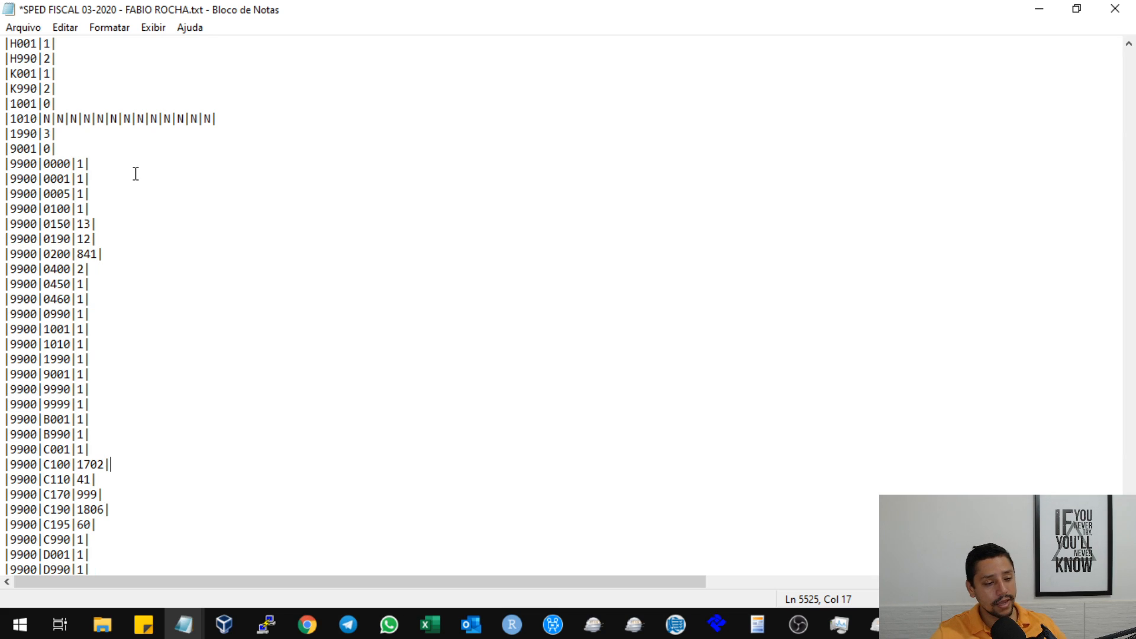
{"action": "left_click", "coordinate": [51, 193]}
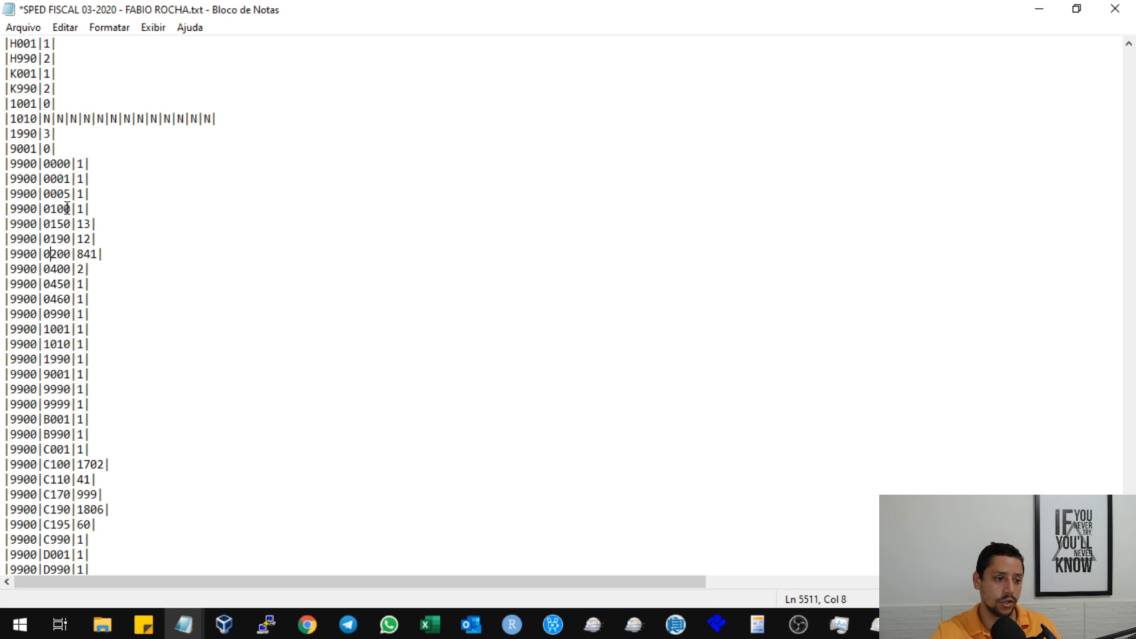
{"action": "left_click_drag", "start_coordinate": [37, 179], "coordinate": [80, 178]}
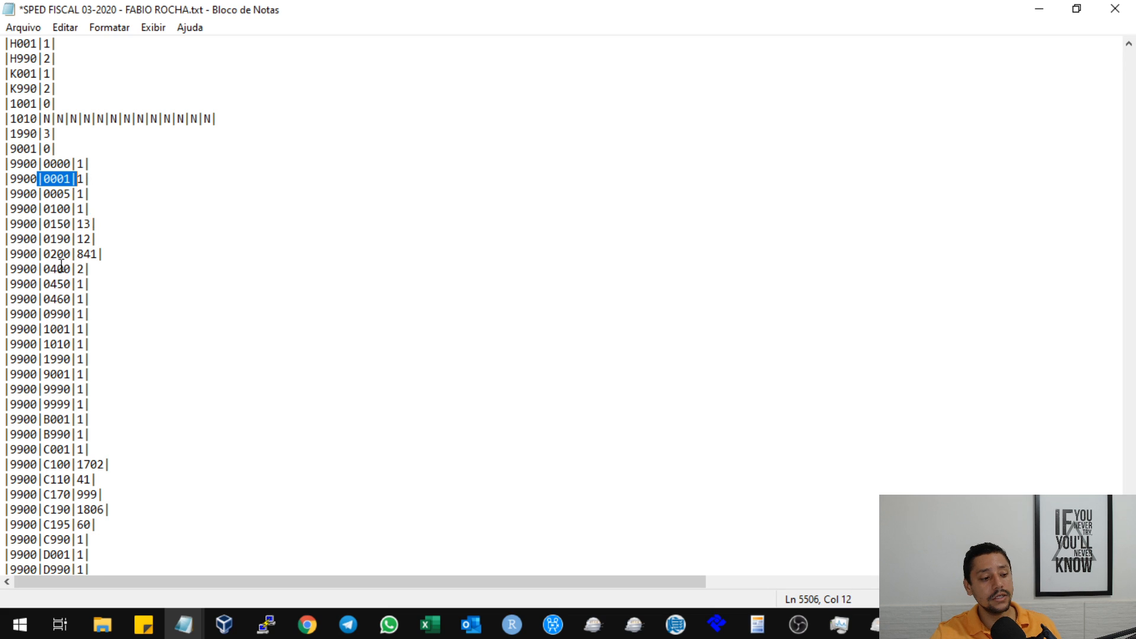
{"action": "left_click", "coordinate": [45, 239]}
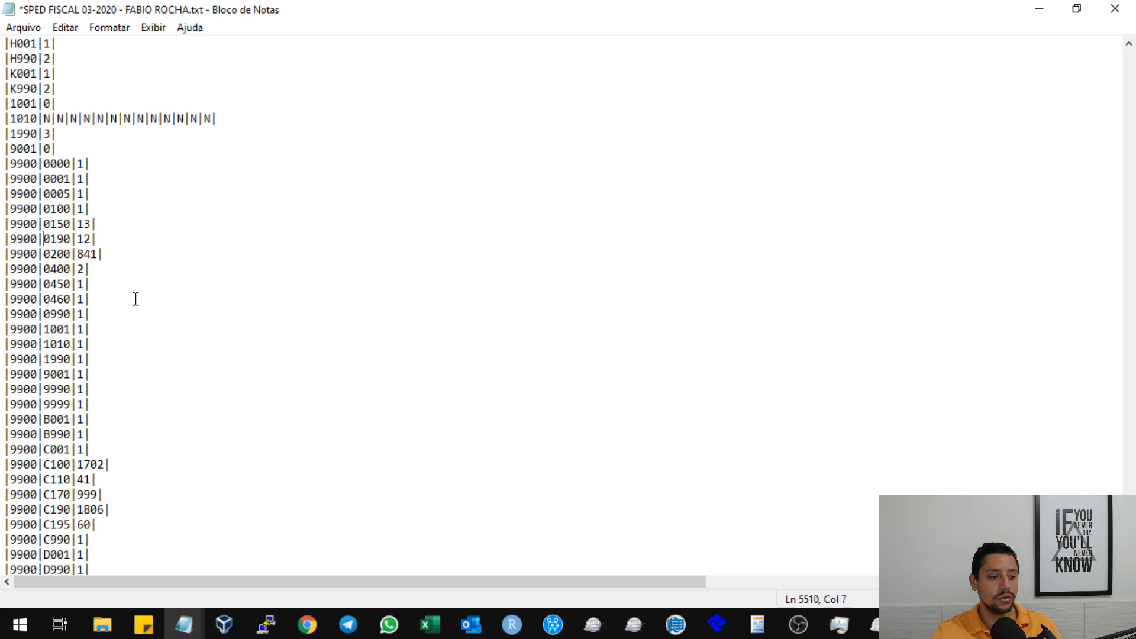
{"action": "scroll", "coordinate": [172, 208], "scroll_direction": "down", "scroll_amount": 3}
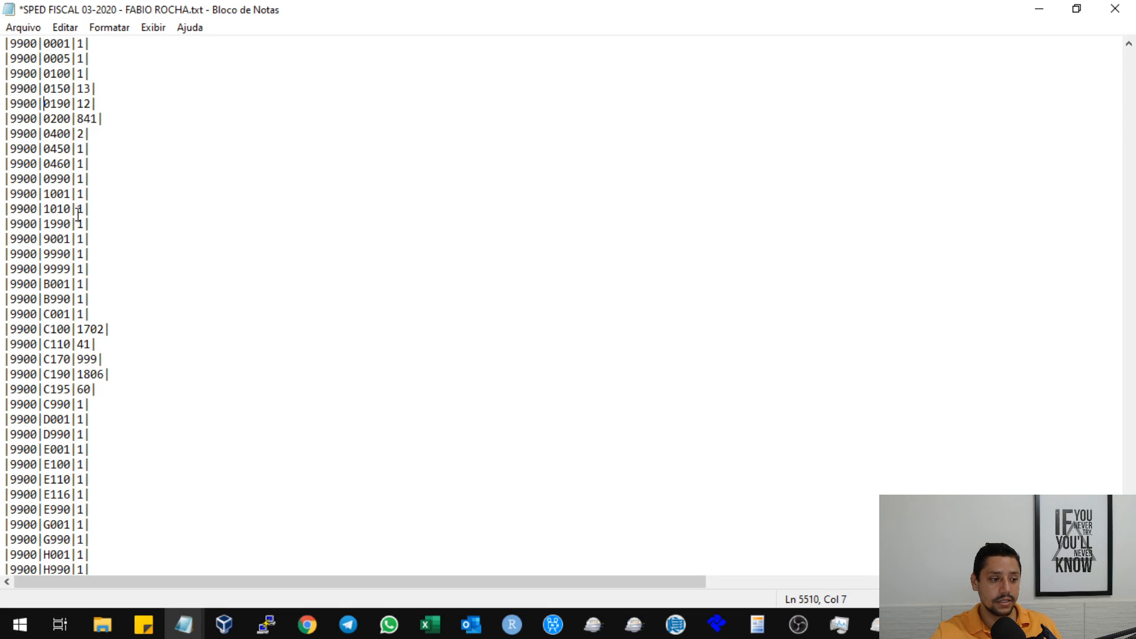
{"action": "scroll", "coordinate": [95, 213], "scroll_direction": "up", "scroll_amount": 2}
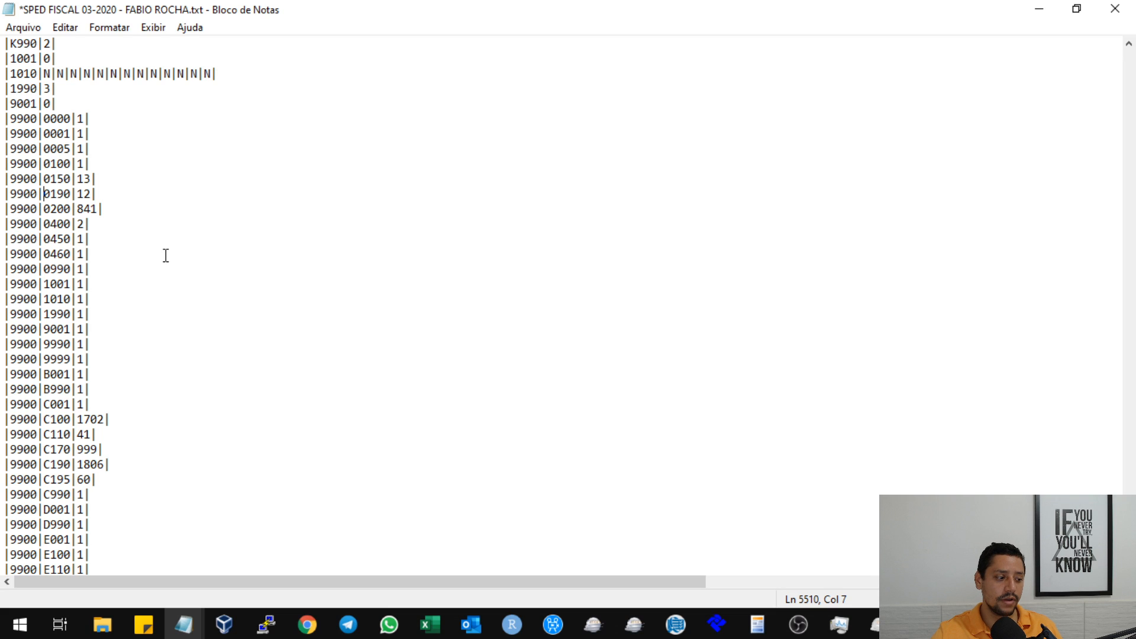
Highlight the 9900 lines for registers 0200, 0400 and C100, including the line count of register 0200
{"action": "left_click", "coordinate": [111, 209], "text": "shift"}
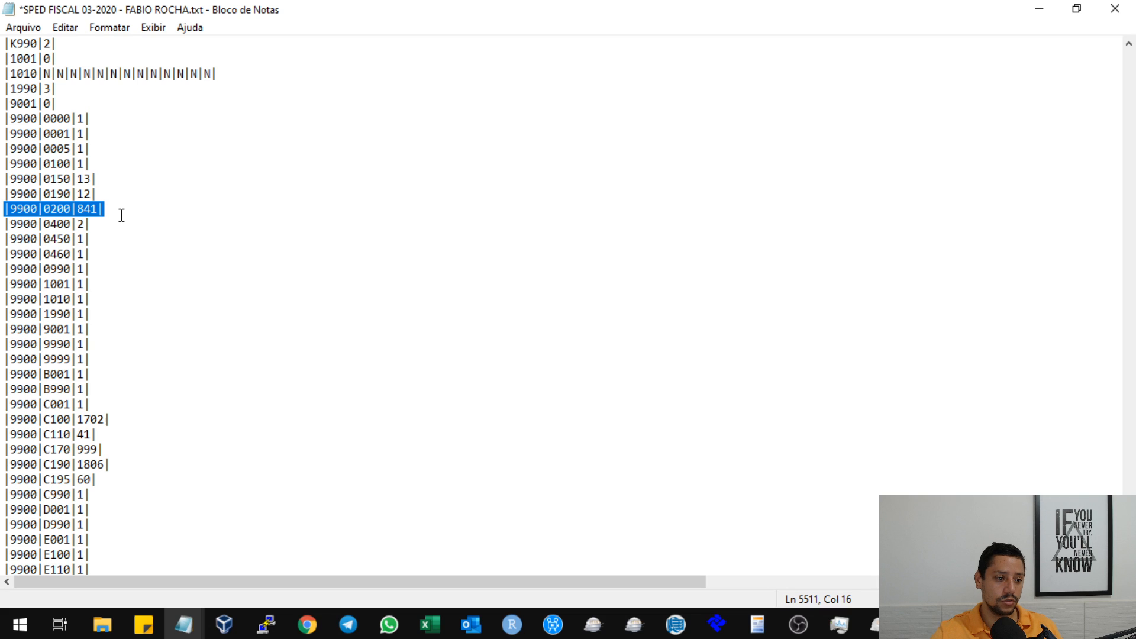
{"action": "left_click", "coordinate": [100, 210]}
{"action": "left_click_drag", "start_coordinate": [80, 209], "coordinate": [107, 208]}
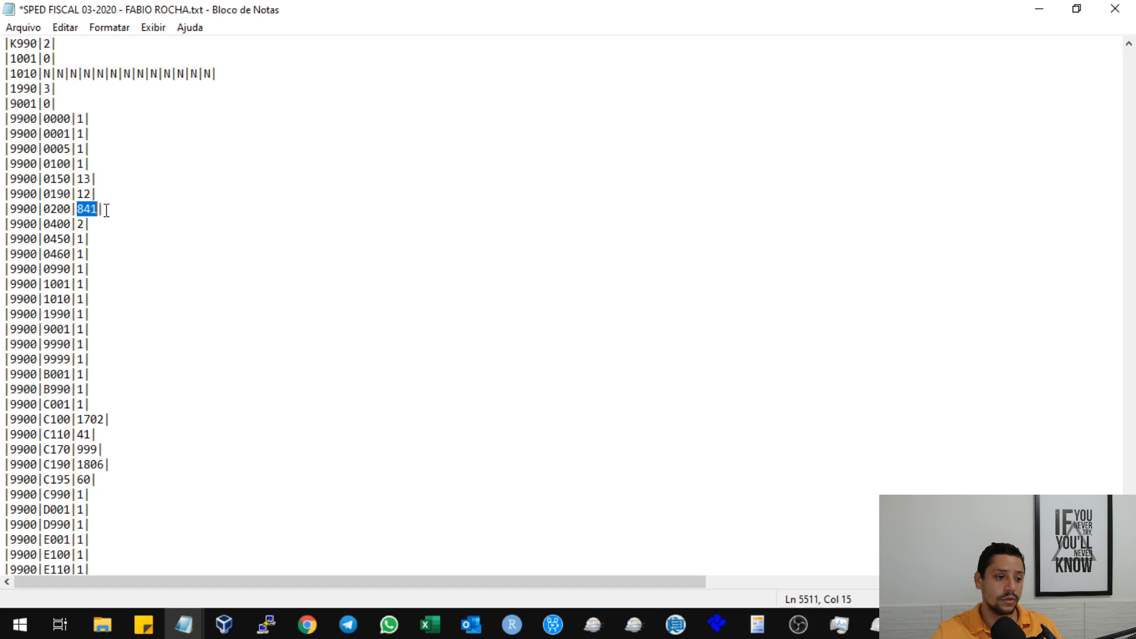
{"action": "key", "text": "Down"}
{"action": "key", "text": "Home"}
{"action": "key", "text": "shift+End"}
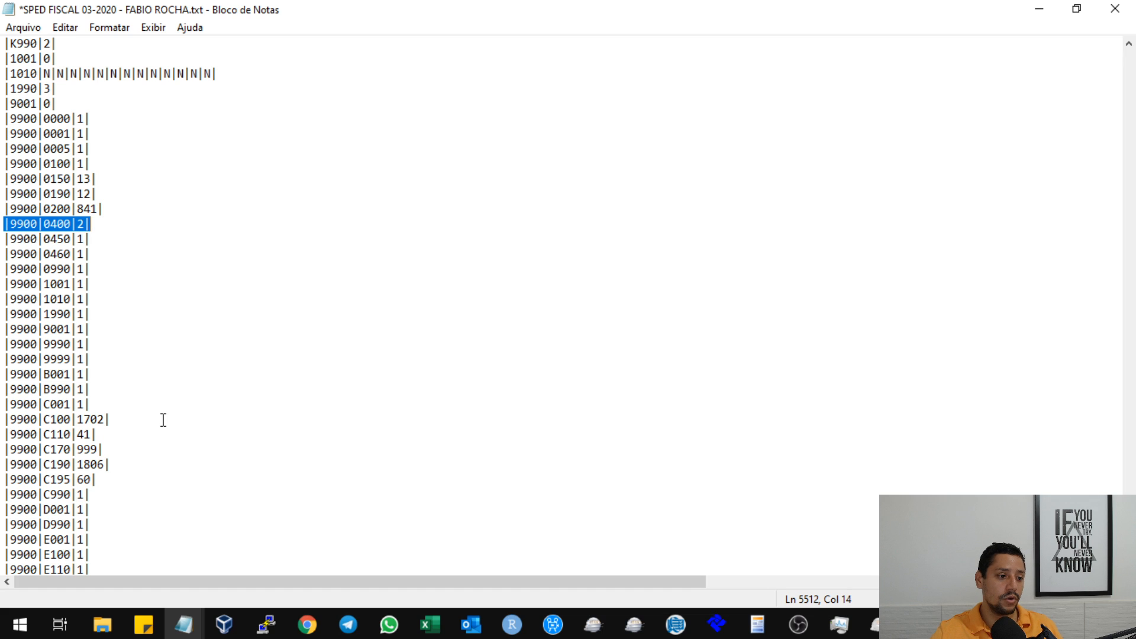
{"action": "left_click_drag", "start_coordinate": [163, 419], "coordinate": [160, 411]}
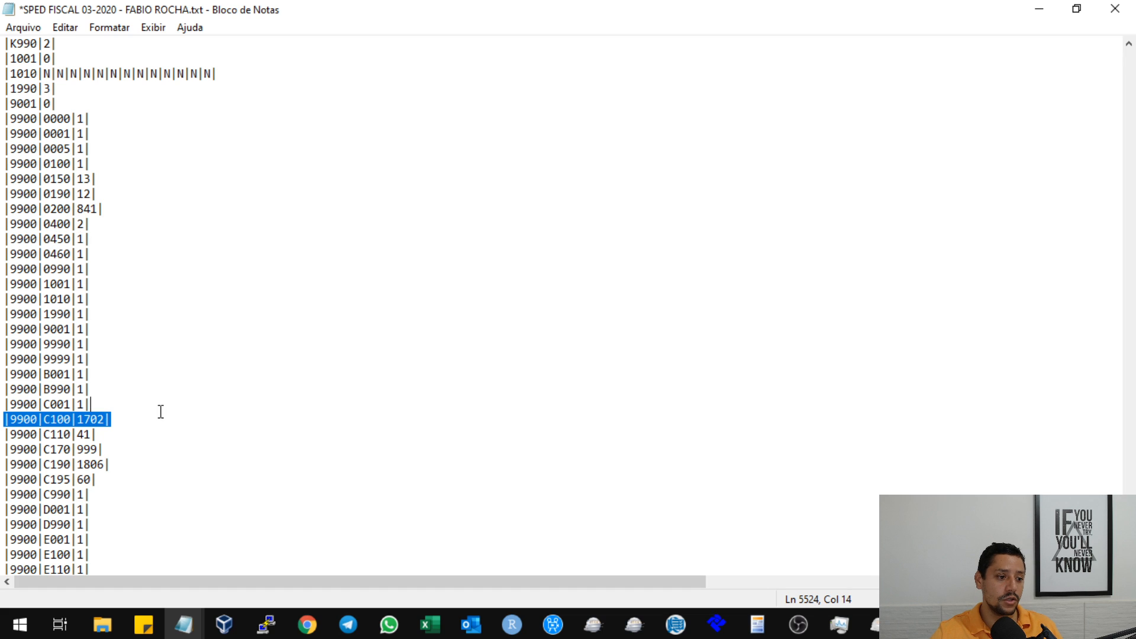
Set the count in the 9900 line for register 0200 to 840, then close the text file and save the changes
{"action": "left_click", "coordinate": [143, 376]}
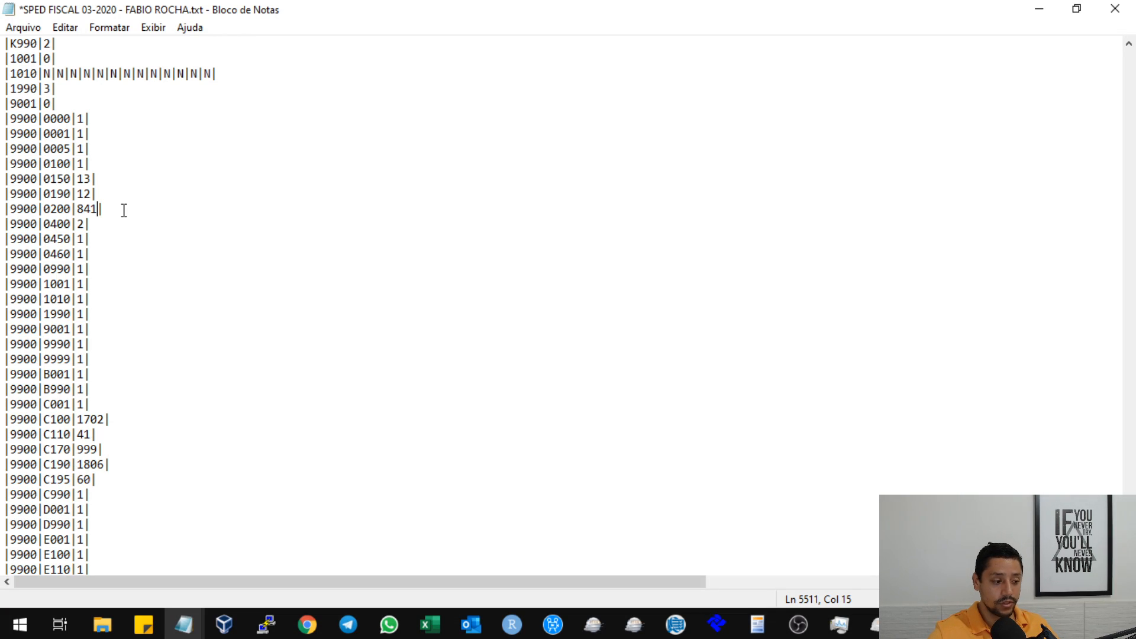
{"action": "type", "text": "0"}
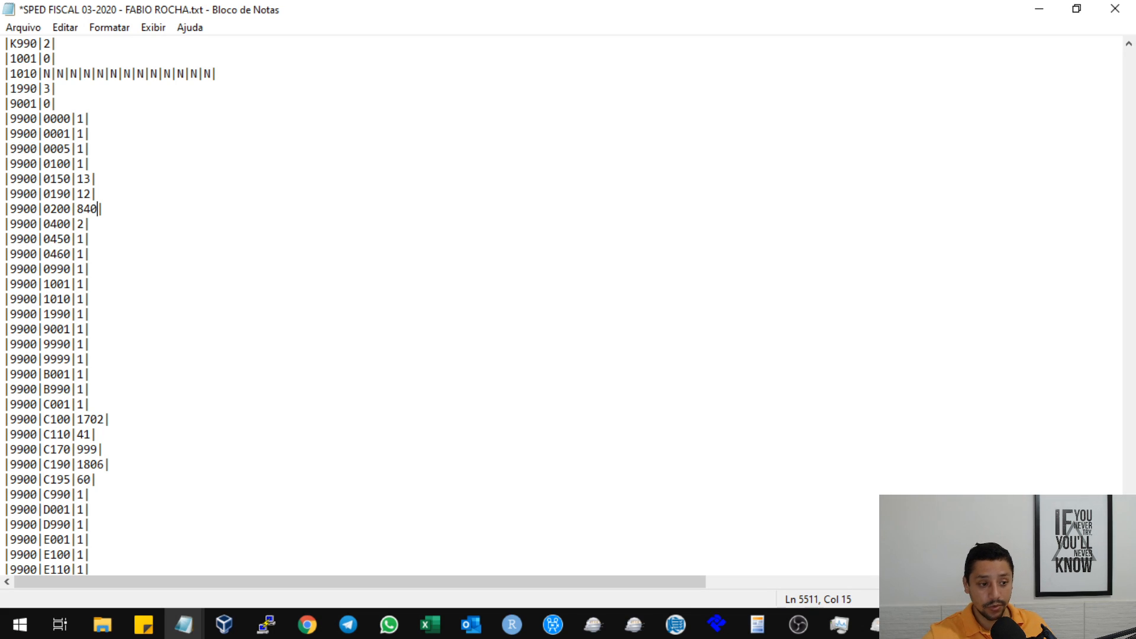
{"action": "left_click", "coordinate": [1106, 15]}
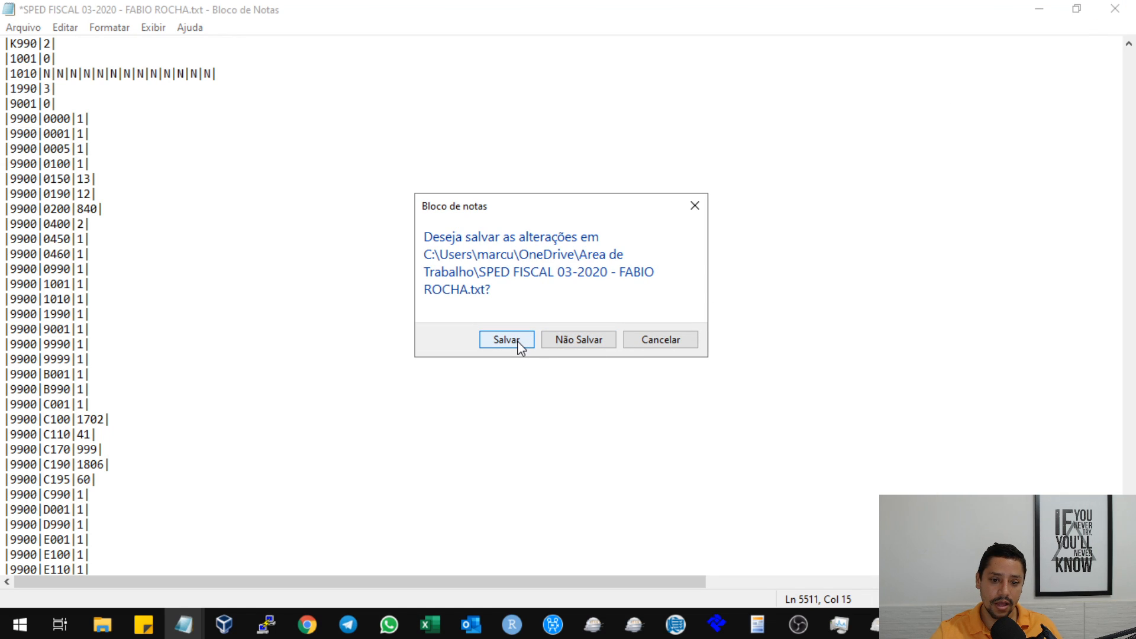
{"action": "left_click", "coordinate": [504, 338]}
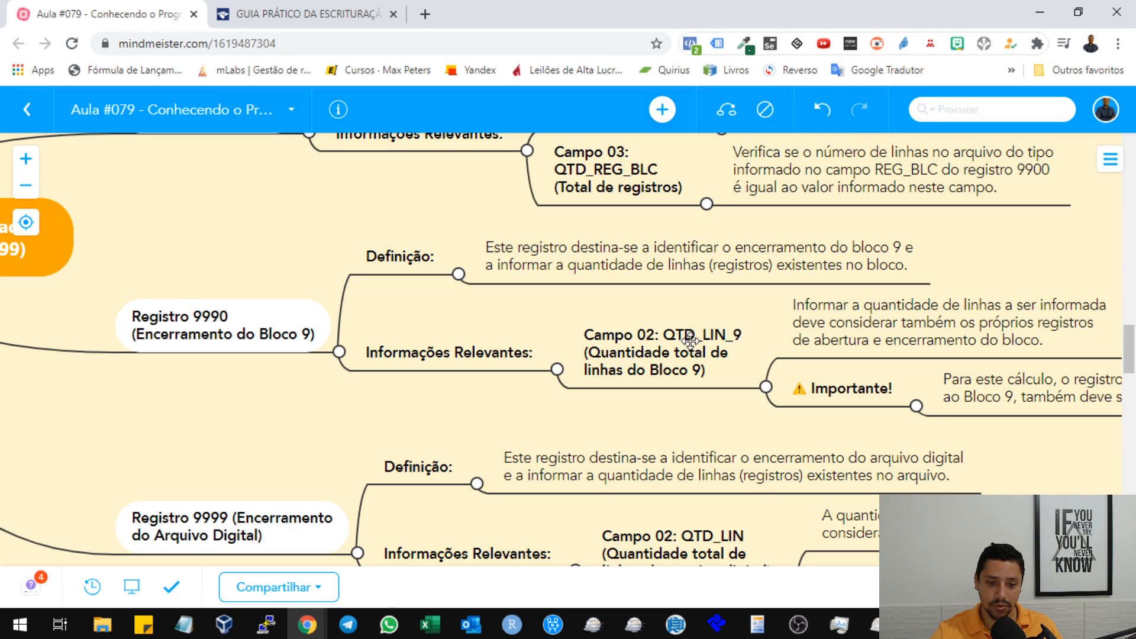
Check whether Sped Fiscal has finished loading, and open the Disco Local (C:) drive in the file explorer
{"action": "left_click", "coordinate": [838, 622]}
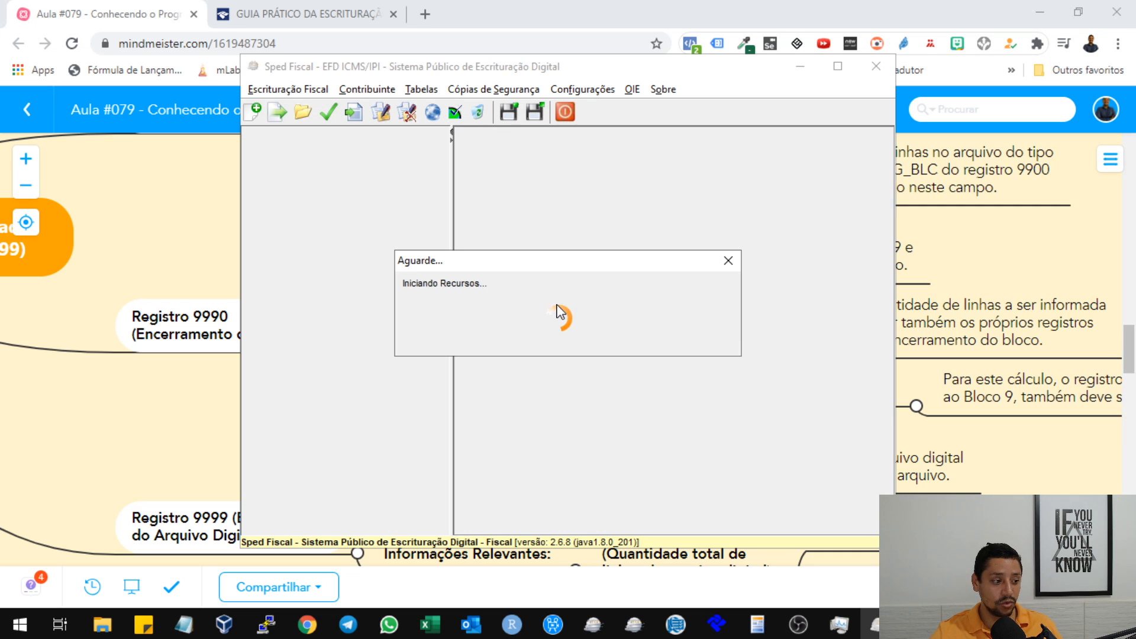
{"action": "left_click", "coordinate": [102, 624]}
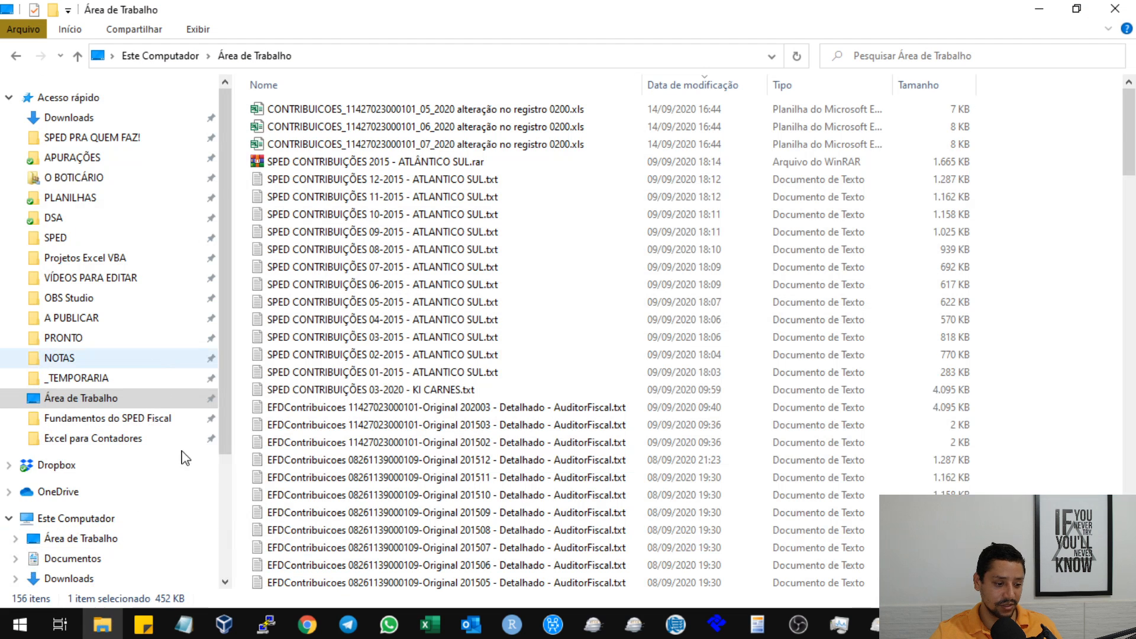
{"action": "scroll", "coordinate": [185, 459], "scroll_direction": "down", "scroll_amount": 3}
{"action": "left_click", "coordinate": [132, 508]}
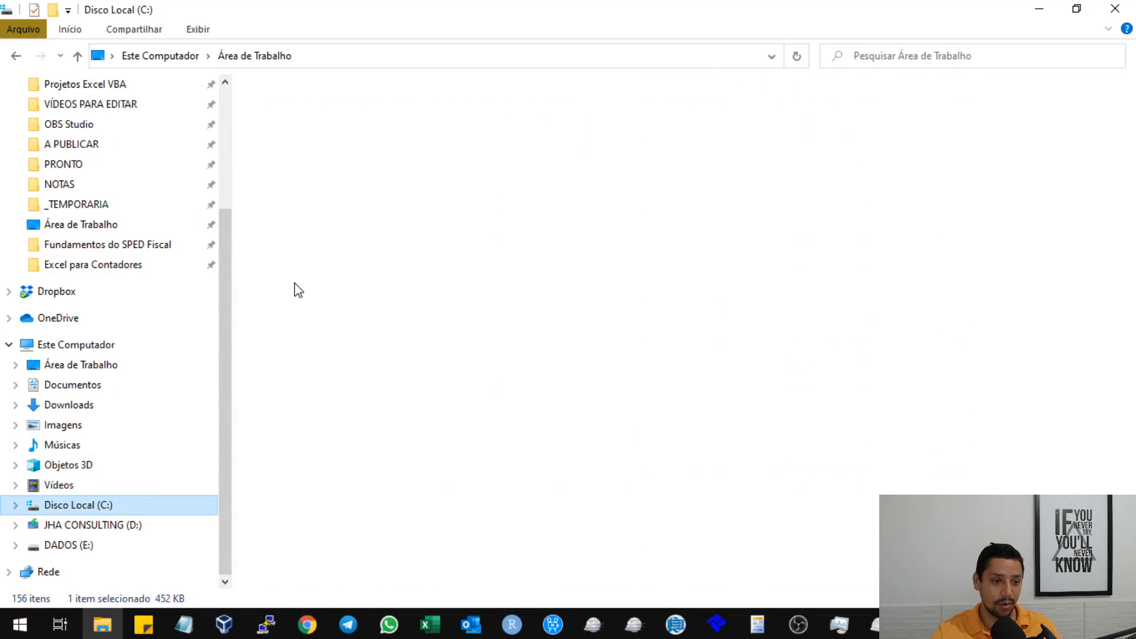
{"action": "left_click", "coordinate": [362, 200]}
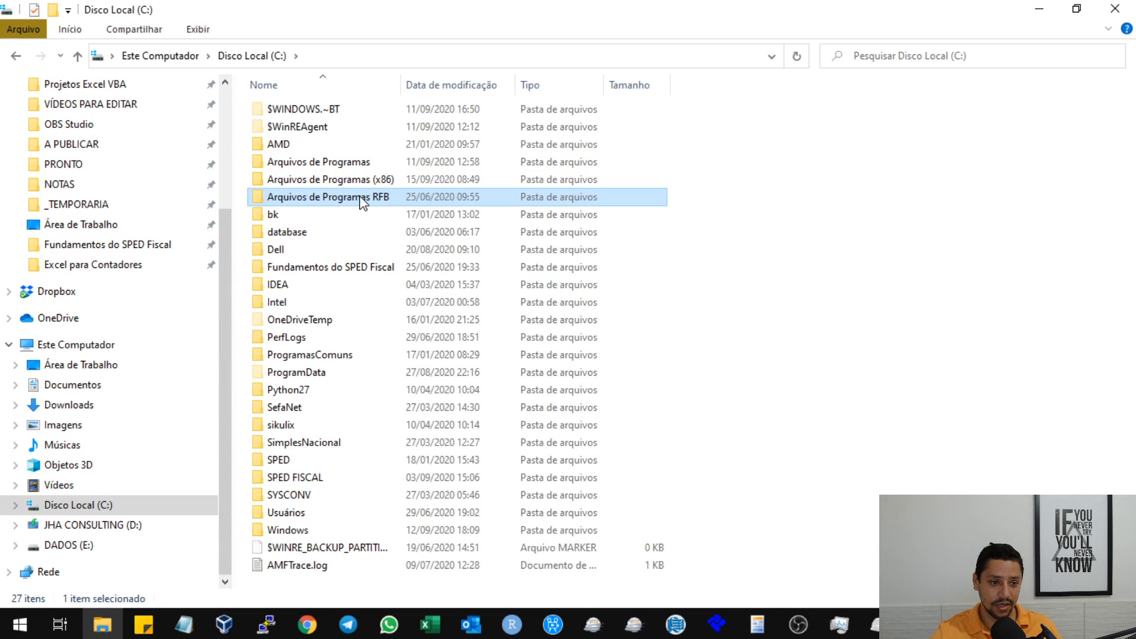
{"action": "double_click", "coordinate": [362, 200]}
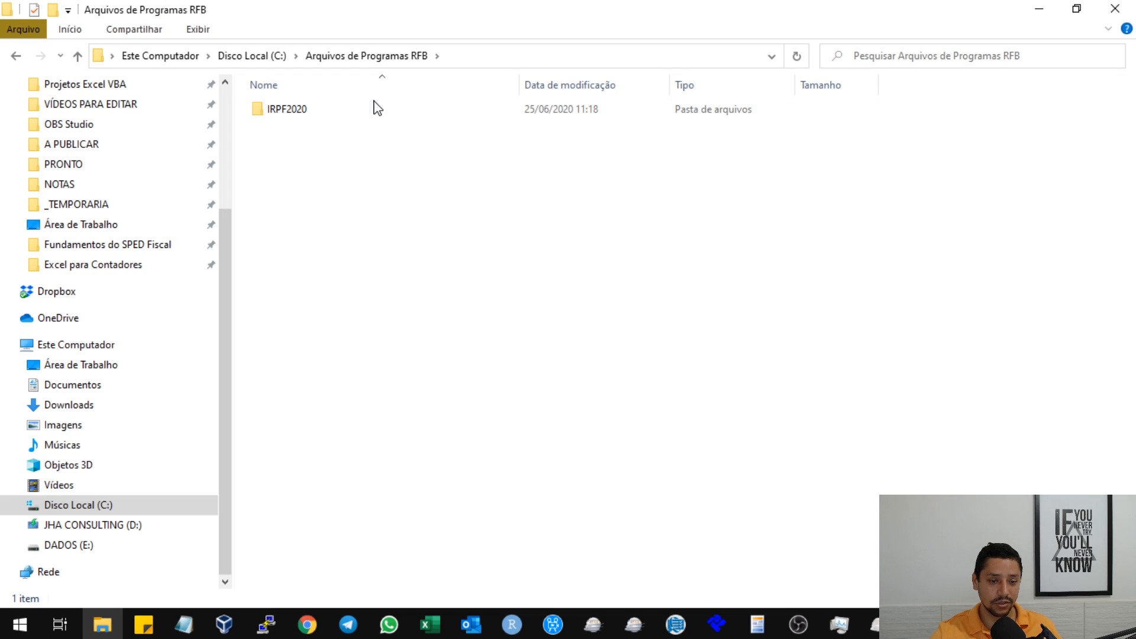
{"action": "key", "text": "BackSpace"}
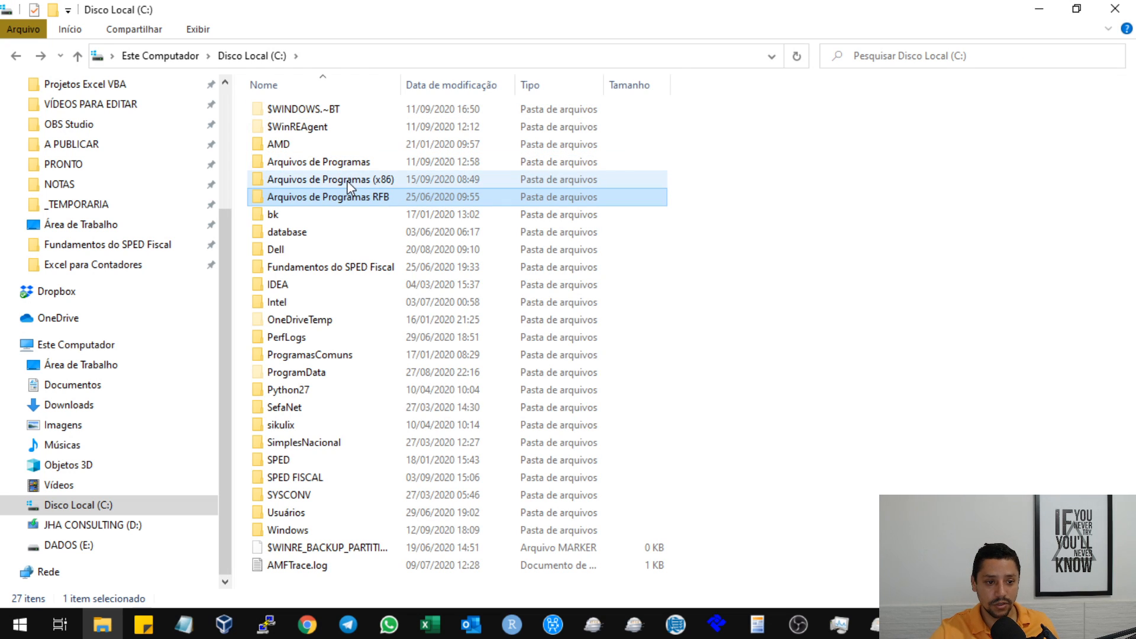
Find and select spedfiscal.exe in Arquivos de Programas (x86) > Programas_SPED > Fiscal2, and minimize the folder window
{"action": "double_click", "coordinate": [347, 179]}
{"action": "scroll", "coordinate": [390, 320], "scroll_direction": "down", "scroll_amount": 3}
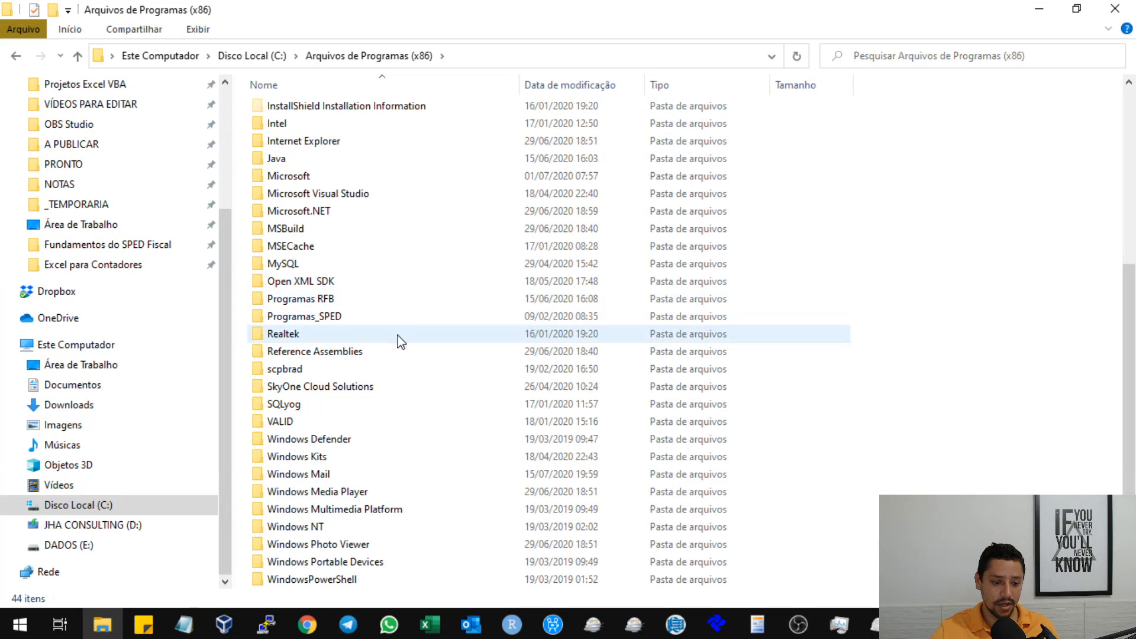
{"action": "double_click", "coordinate": [342, 316]}
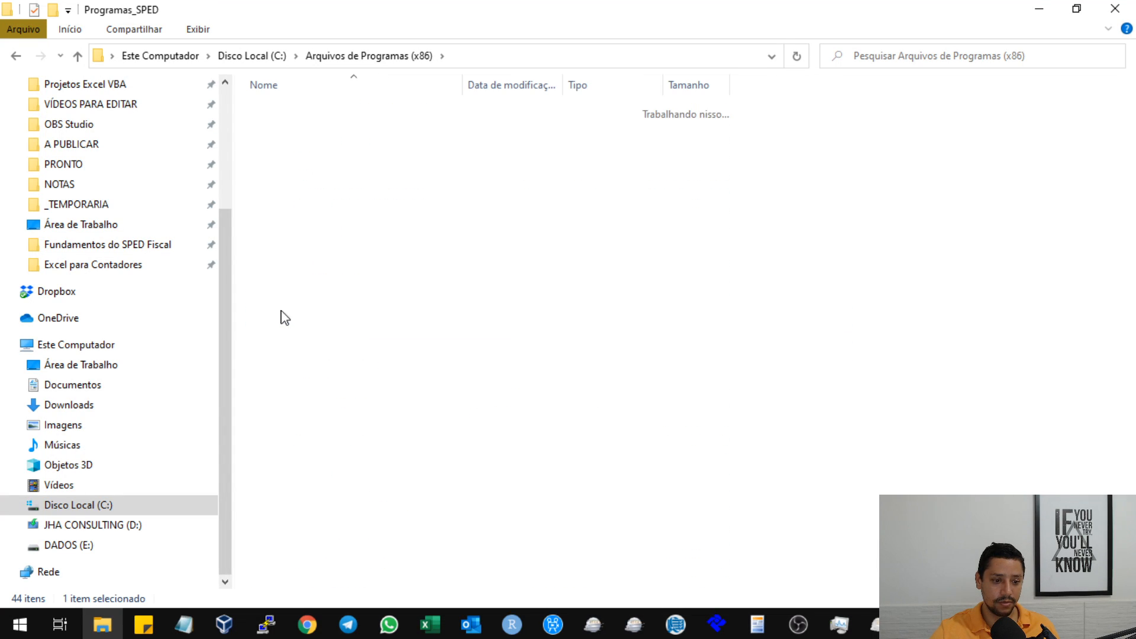
{"action": "double_click", "coordinate": [332, 113]}
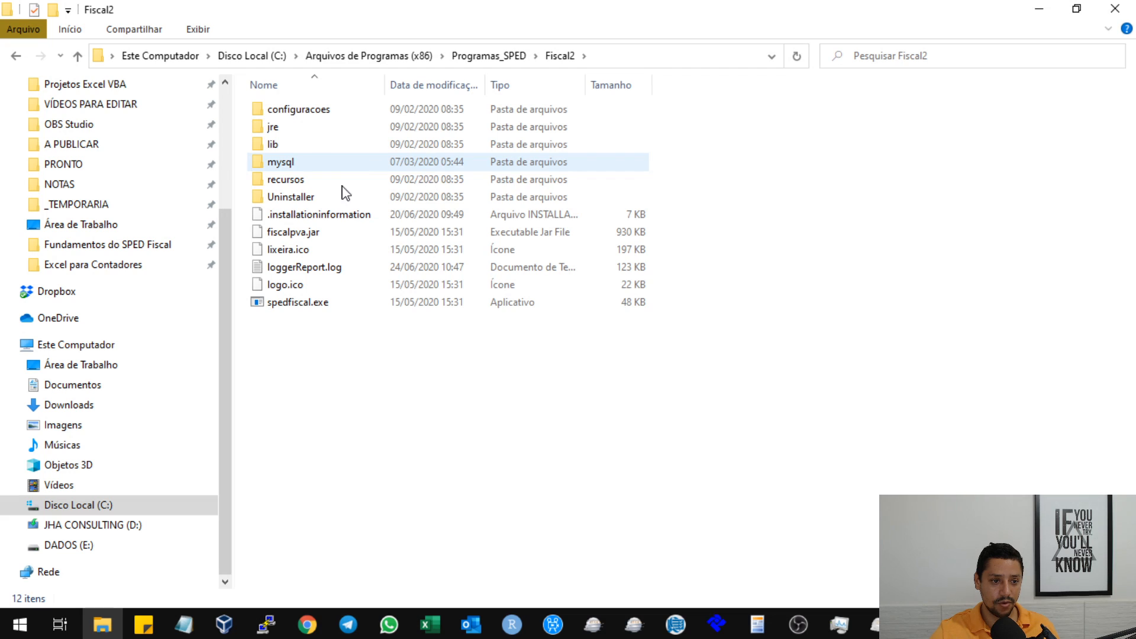
{"action": "left_click", "coordinate": [319, 303]}
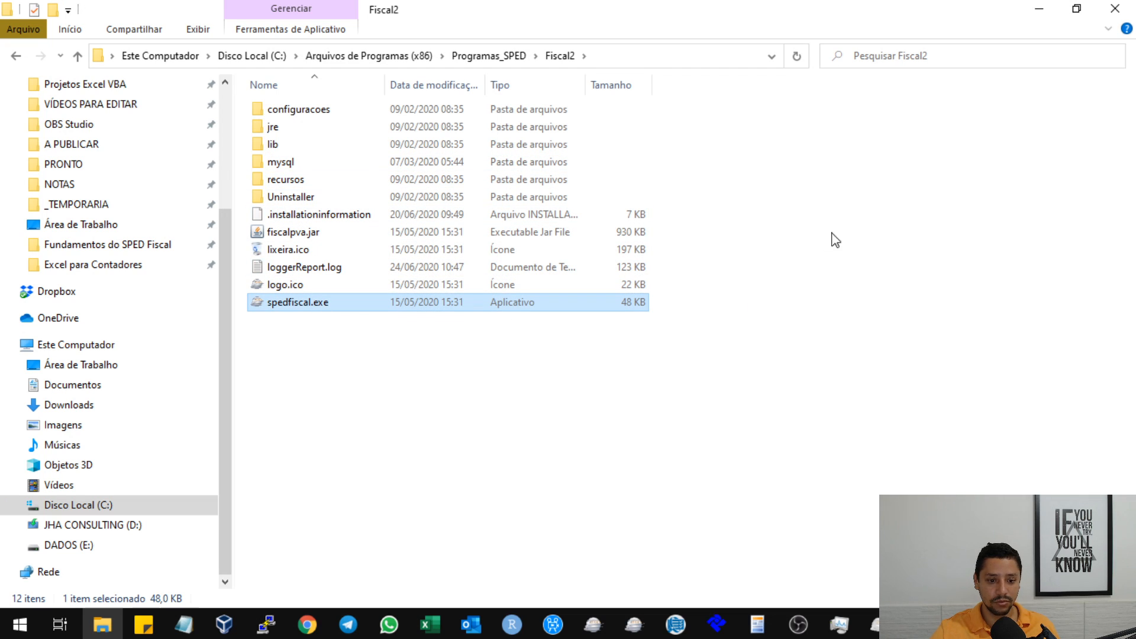
{"action": "left_click", "coordinate": [1043, 13]}
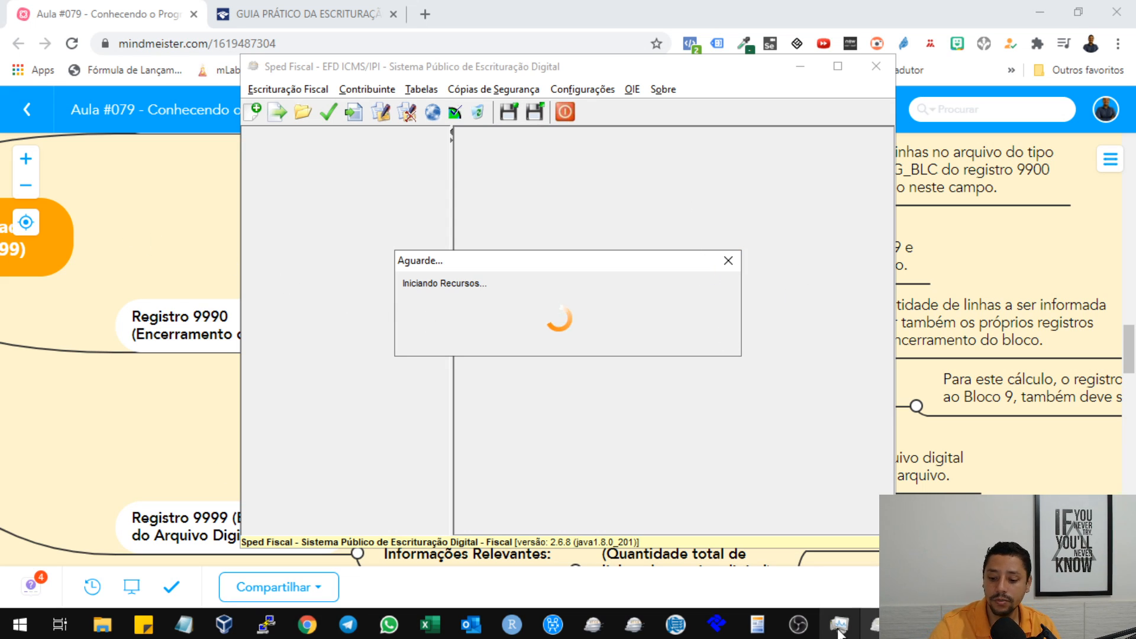
{"action": "left_click", "coordinate": [184, 623]}
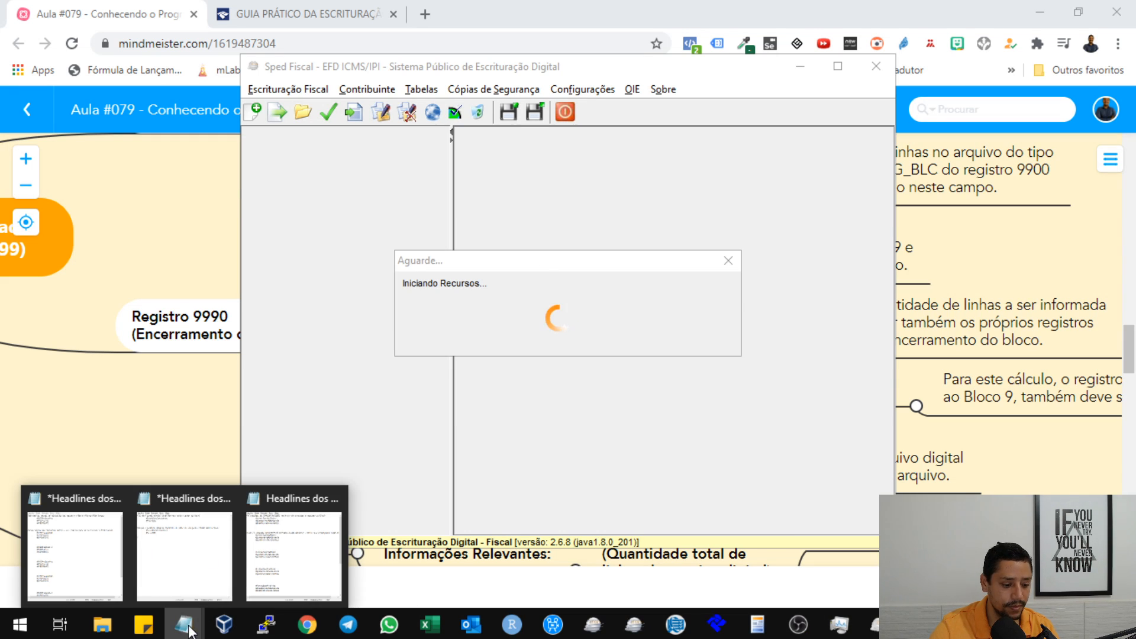
{"action": "left_click", "coordinate": [101, 625]}
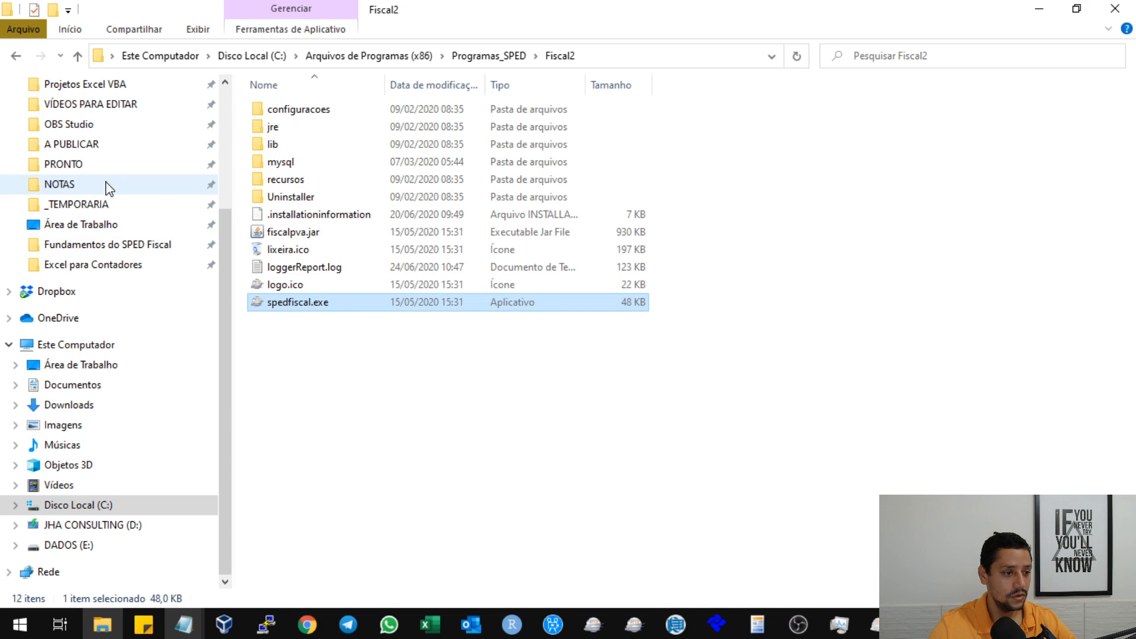
{"action": "left_click", "coordinate": [364, 403]}
Open the Área de Trabalho folder in a new file explorer window and sort its files by modification date, newest first
{"action": "key", "text": "super+e"}
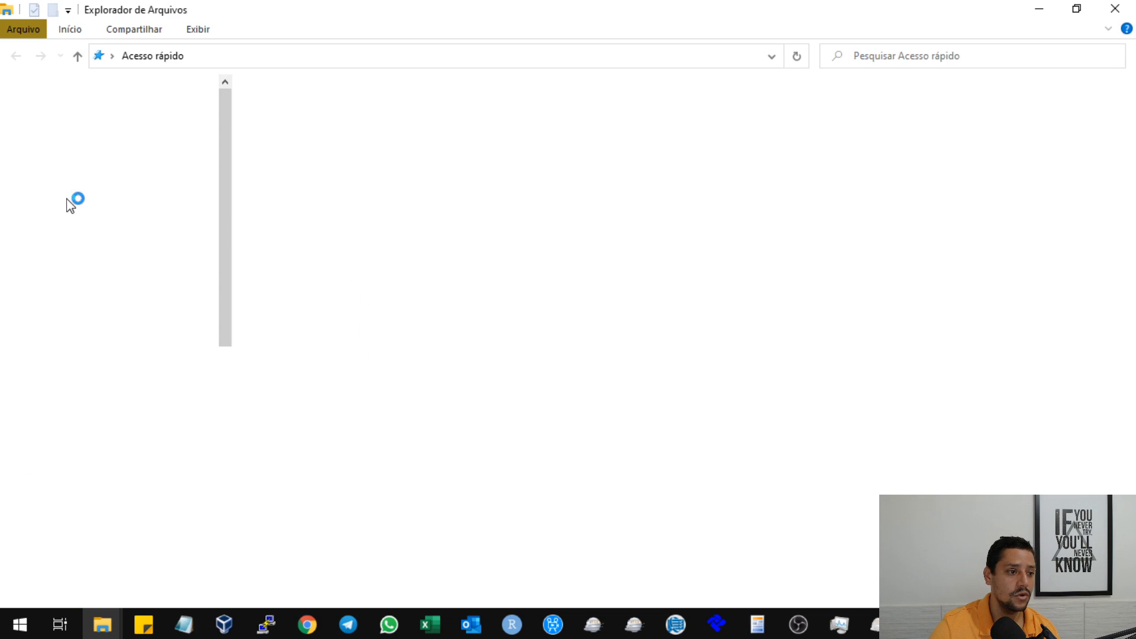
{"action": "left_click", "coordinate": [73, 400]}
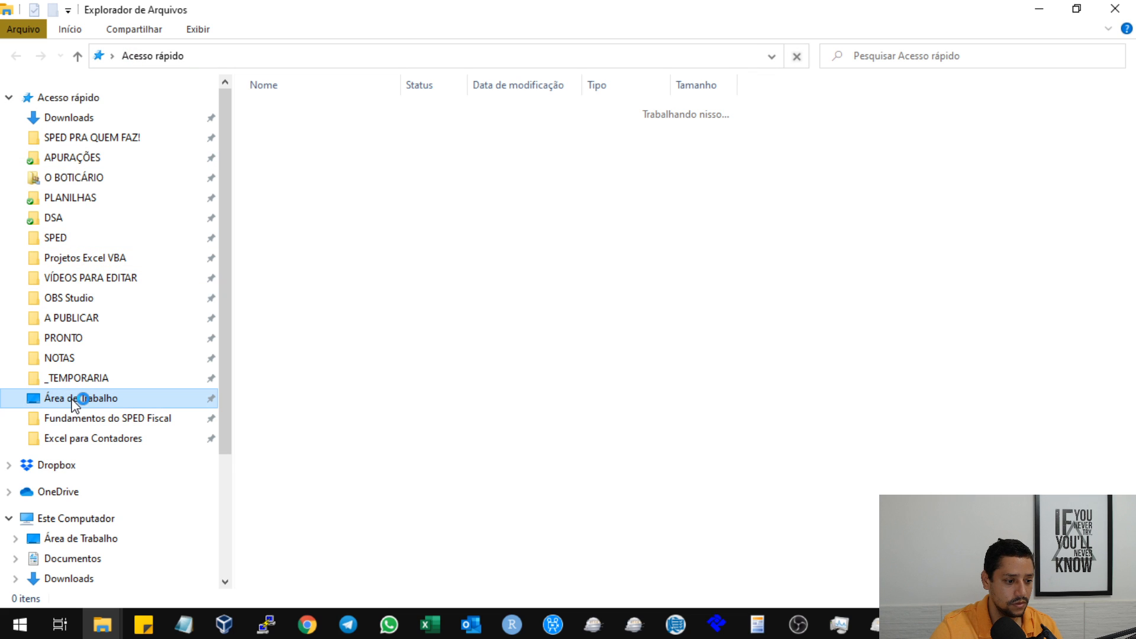
{"action": "scroll", "coordinate": [407, 242], "scroll_direction": "down", "scroll_amount": 11}
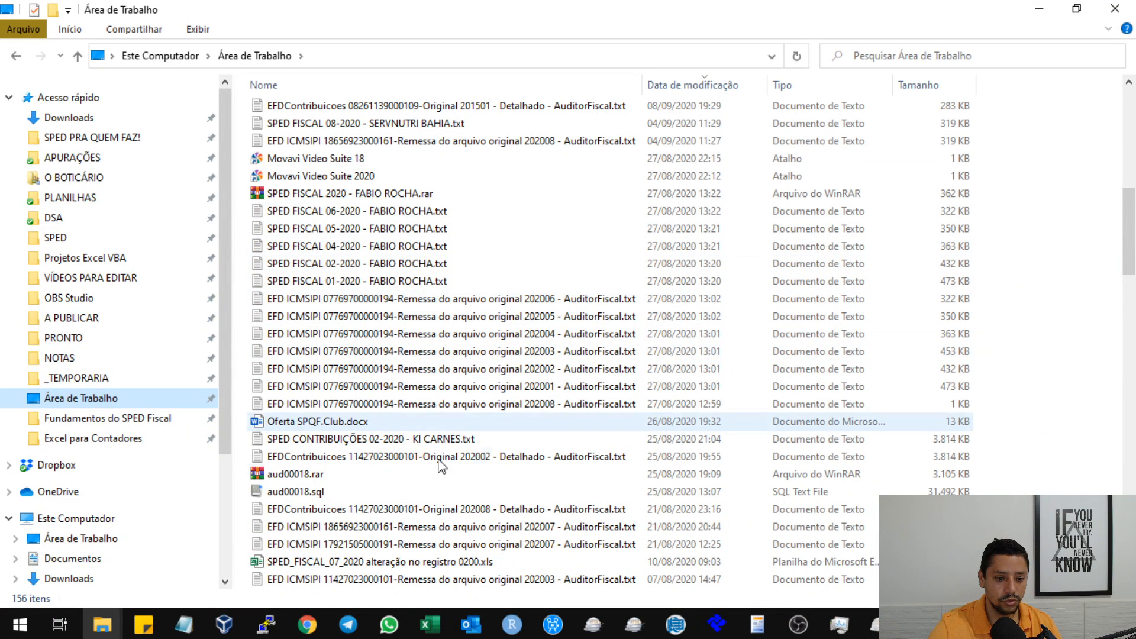
{"action": "scroll", "coordinate": [426, 449], "scroll_direction": "down", "scroll_amount": 3}
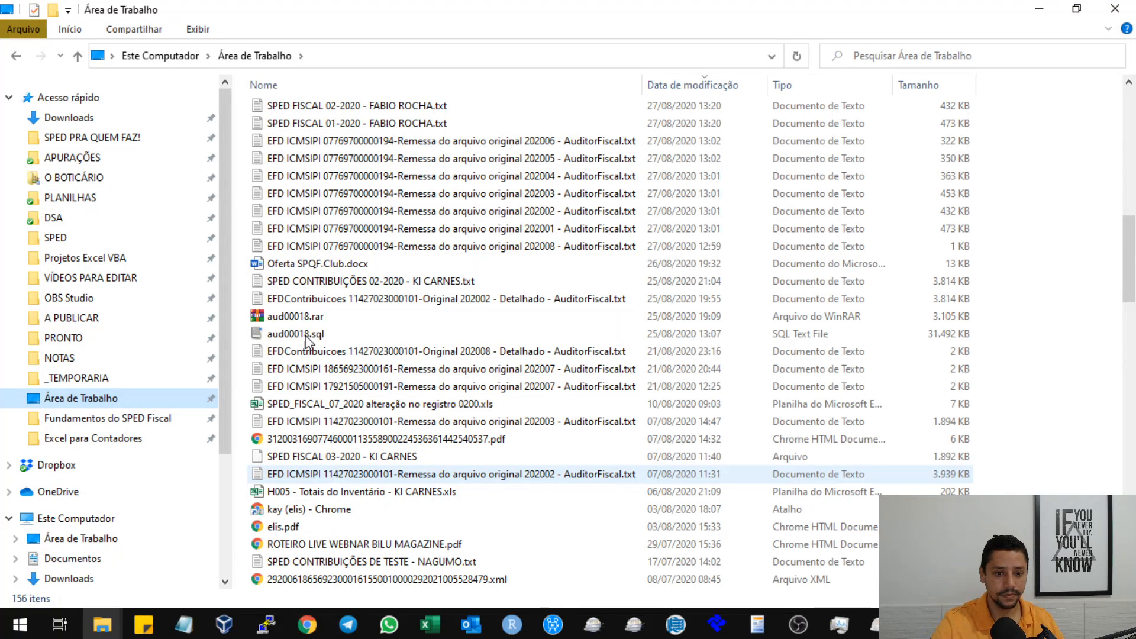
{"action": "left_click", "coordinate": [680, 89]}
{"action": "left_click", "coordinate": [683, 91]}
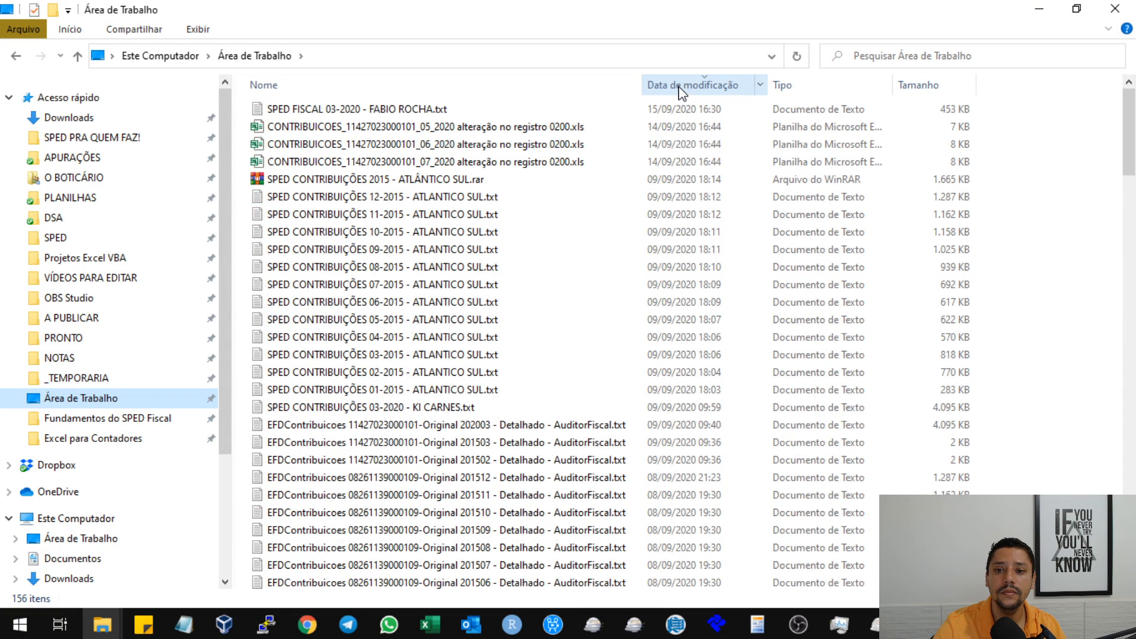
Open the SPED FISCAL 03-2020 text file from Área de Trabalho and maximize its window
{"action": "left_click", "coordinate": [611, 127]}
{"action": "key", "text": "Up"}
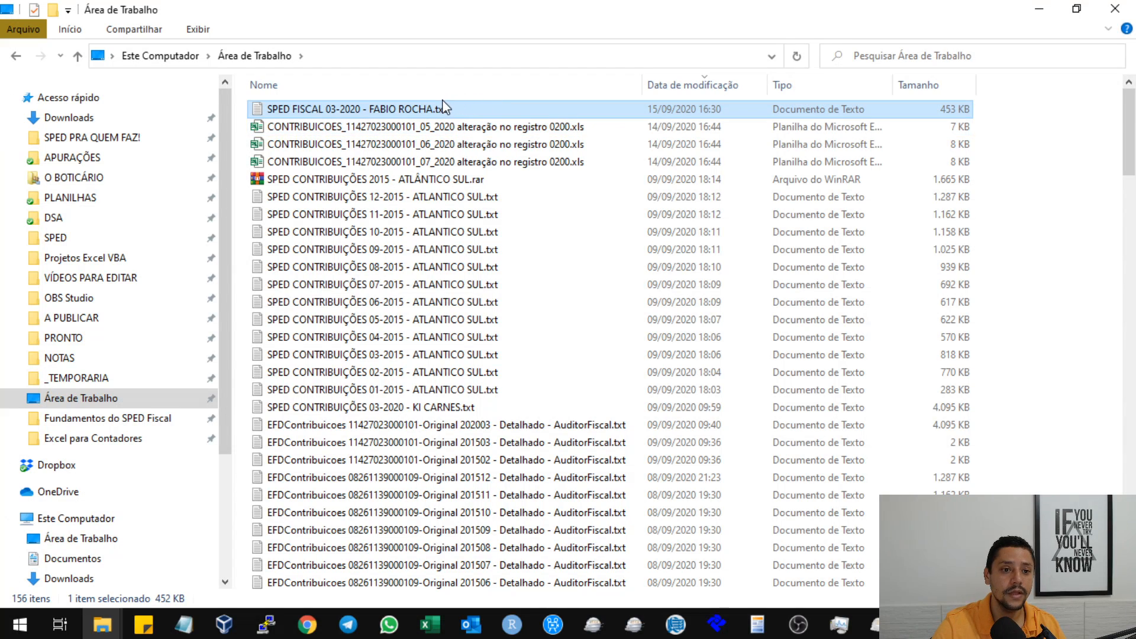
{"action": "double_click", "coordinate": [441, 109]}
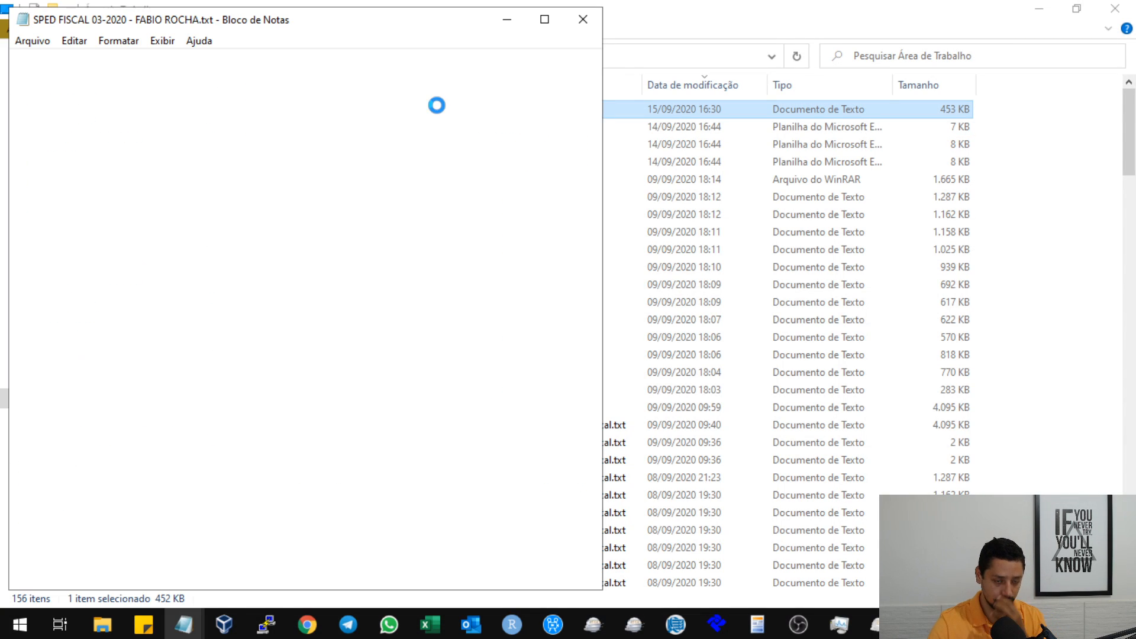
{"action": "left_click", "coordinate": [544, 19]}
{"action": "left_click", "coordinate": [456, 118]}
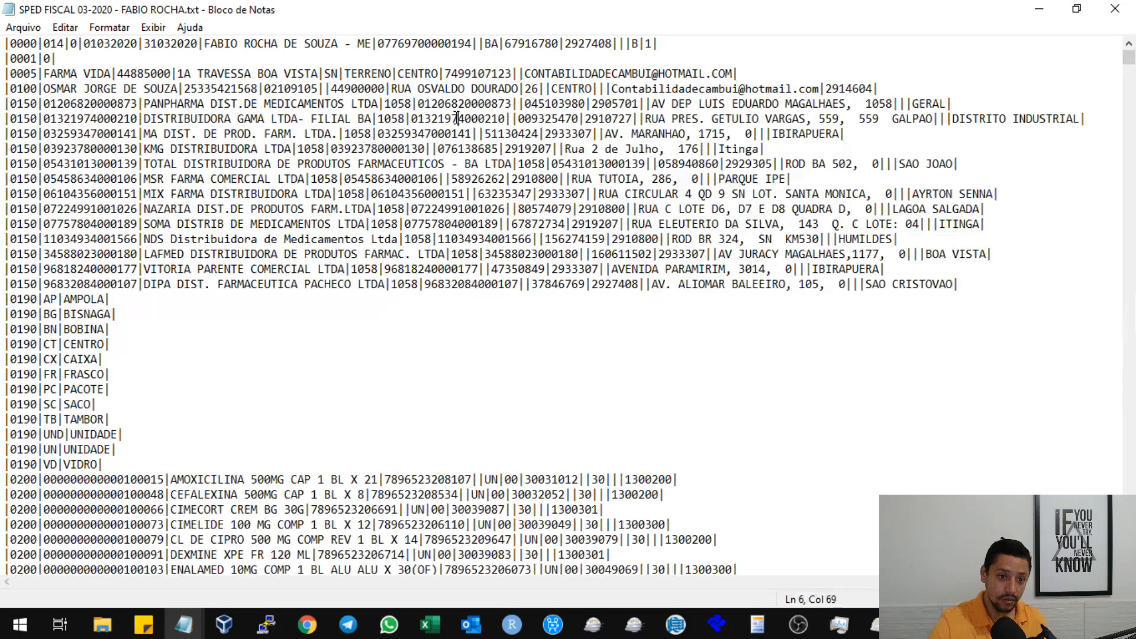
Delete the 9900 totalizer line for record 0450 near the end of the file, leaving no blank line
{"action": "key", "text": "ctrl+End"}
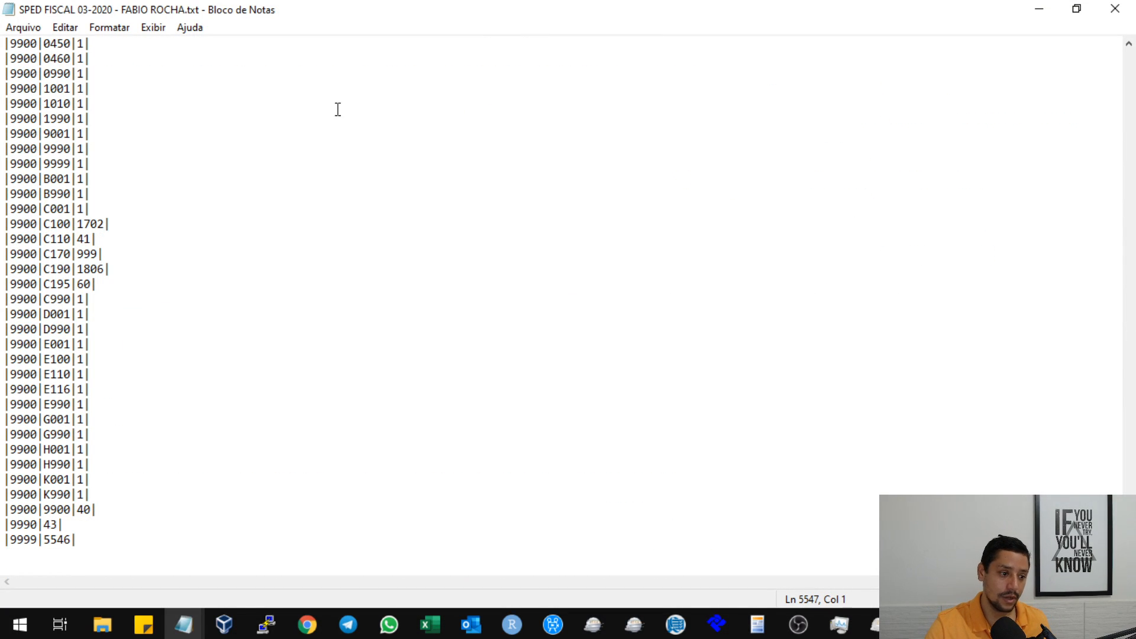
{"action": "scroll", "coordinate": [254, 333], "scroll_direction": "up", "scroll_amount": 3}
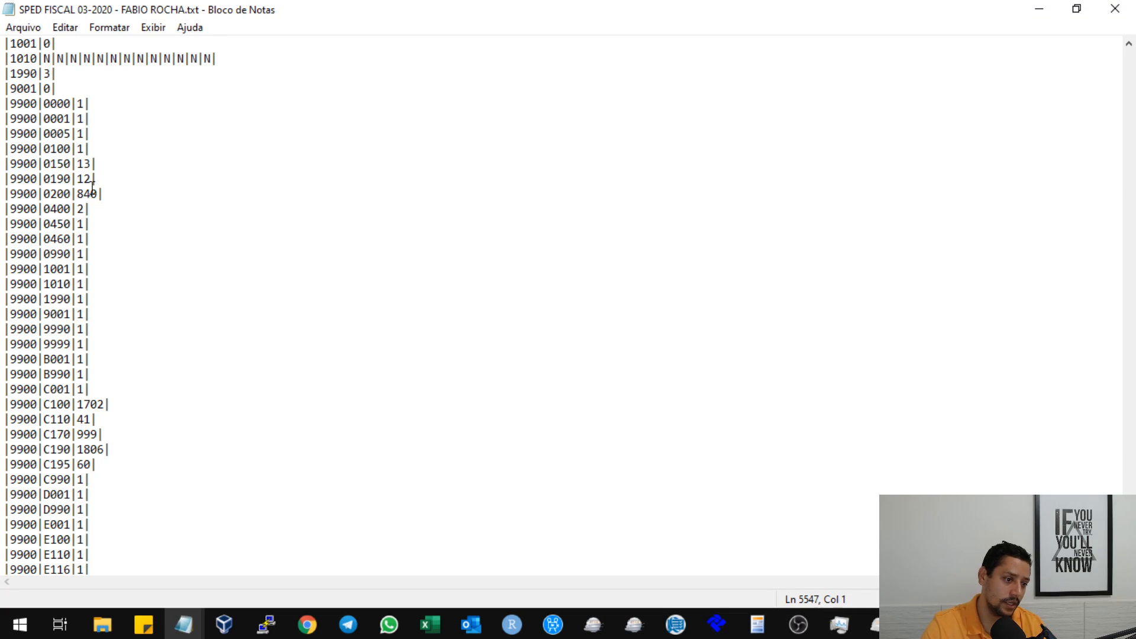
{"action": "left_click", "coordinate": [92, 188]}
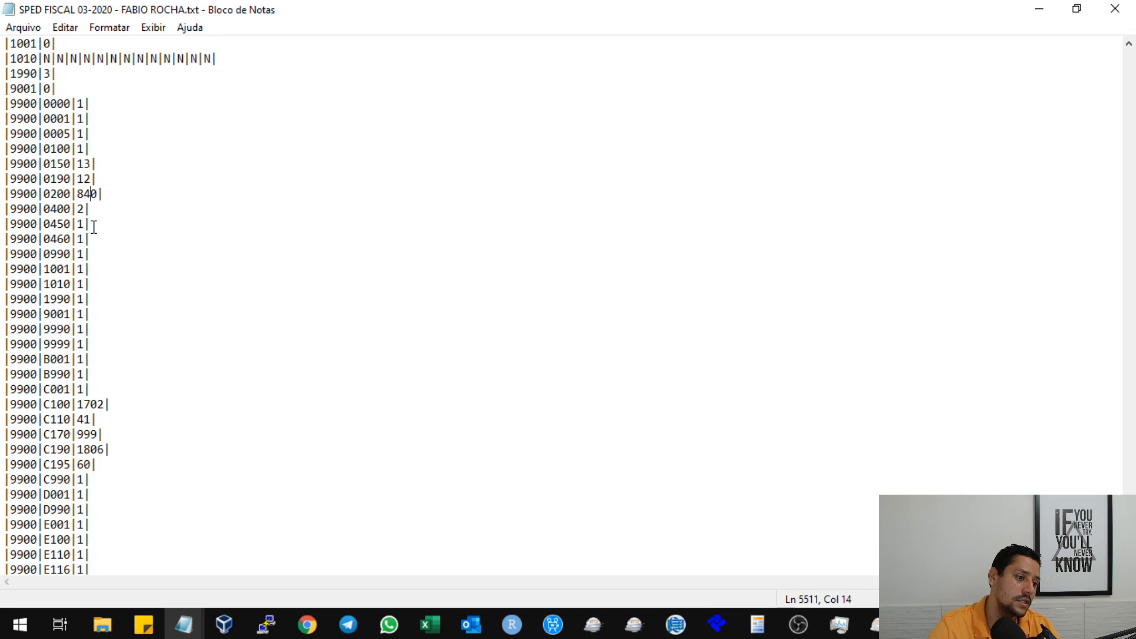
{"action": "key", "text": "shift+Home"}
{"action": "key", "text": "Down"}
{"action": "key", "text": "shift+Up"}
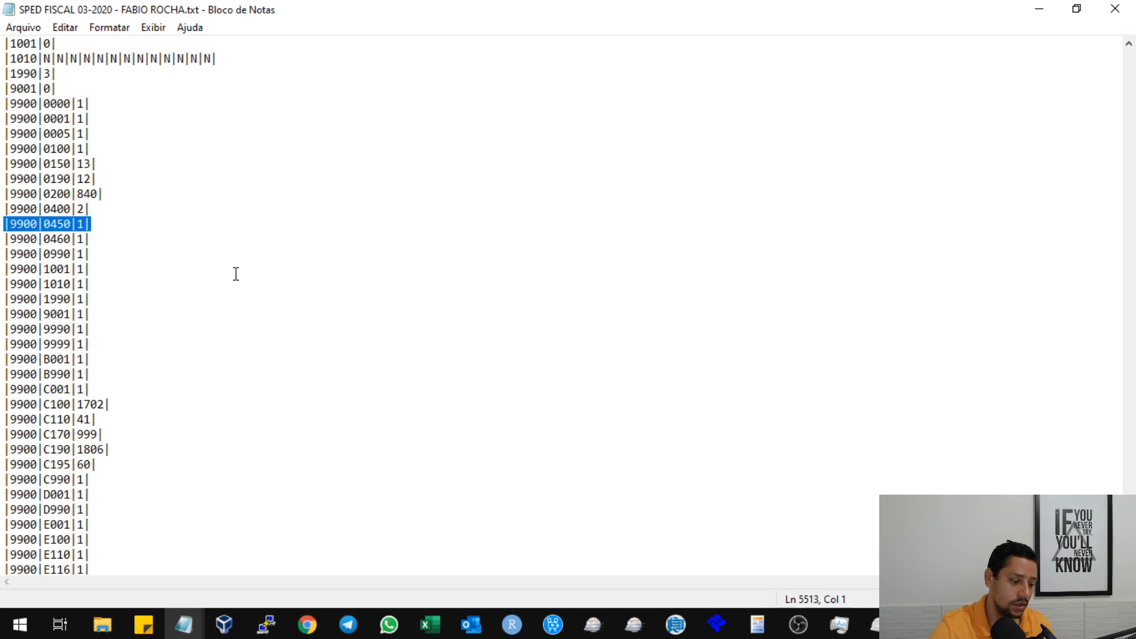
{"action": "key", "text": "Delete"}
{"action": "key", "text": "ctrl+plus"}
{"action": "key", "text": "BackSpace"}
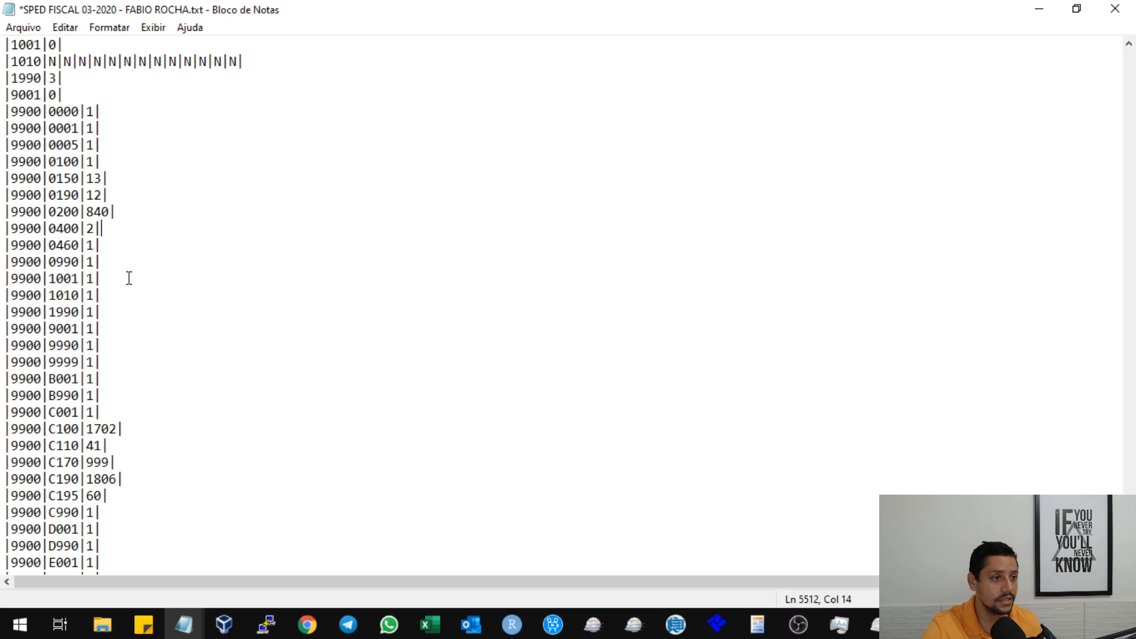
Delete the last C195 record line, just above the C990 record, together with its line break
{"action": "scroll", "coordinate": [128, 272], "scroll_direction": "up", "scroll_amount": 2}
{"action": "scroll", "coordinate": [116, 248], "scroll_direction": "up", "scroll_amount": 4}
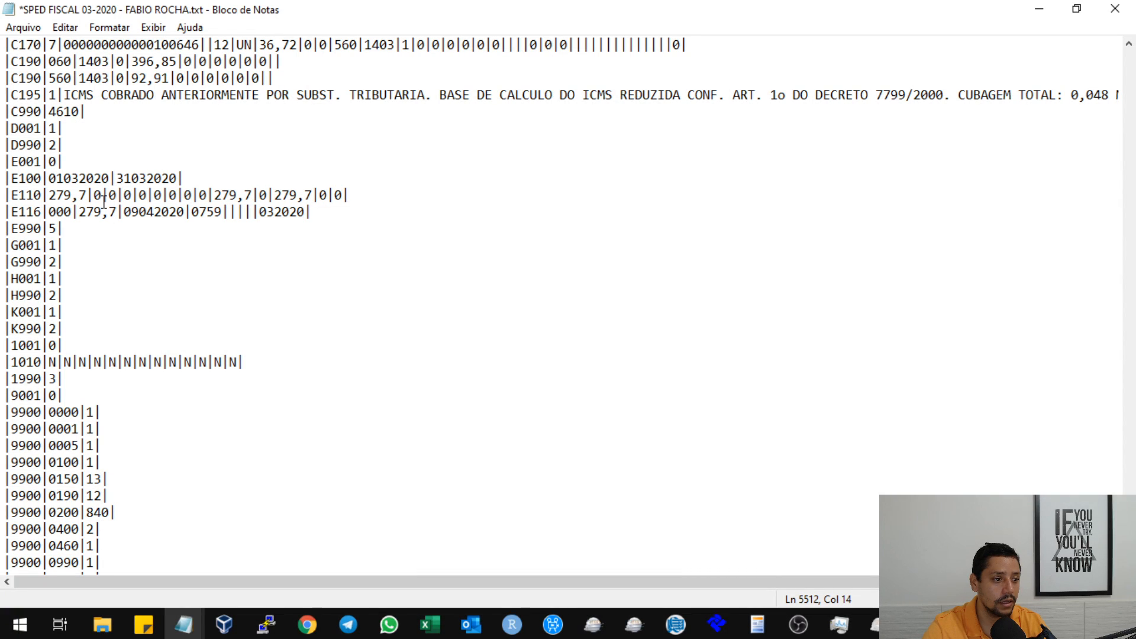
{"action": "scroll", "coordinate": [104, 201], "scroll_direction": "up", "scroll_amount": 1}
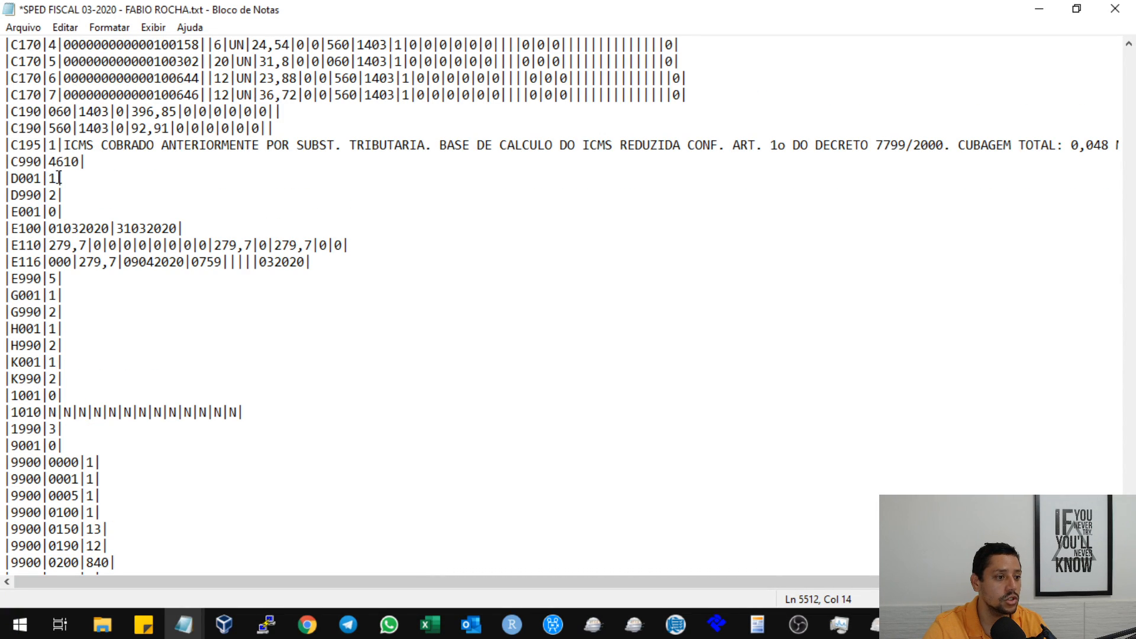
{"action": "scroll", "coordinate": [59, 178], "scroll_direction": "up", "scroll_amount": 2}
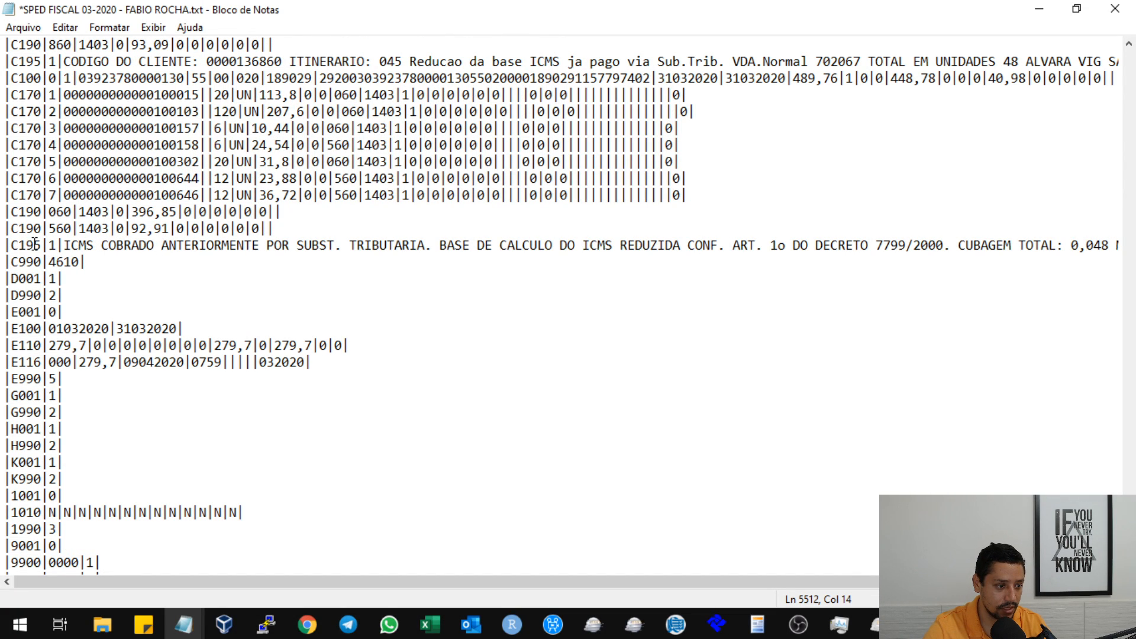
{"action": "left_click", "coordinate": [8, 244]}
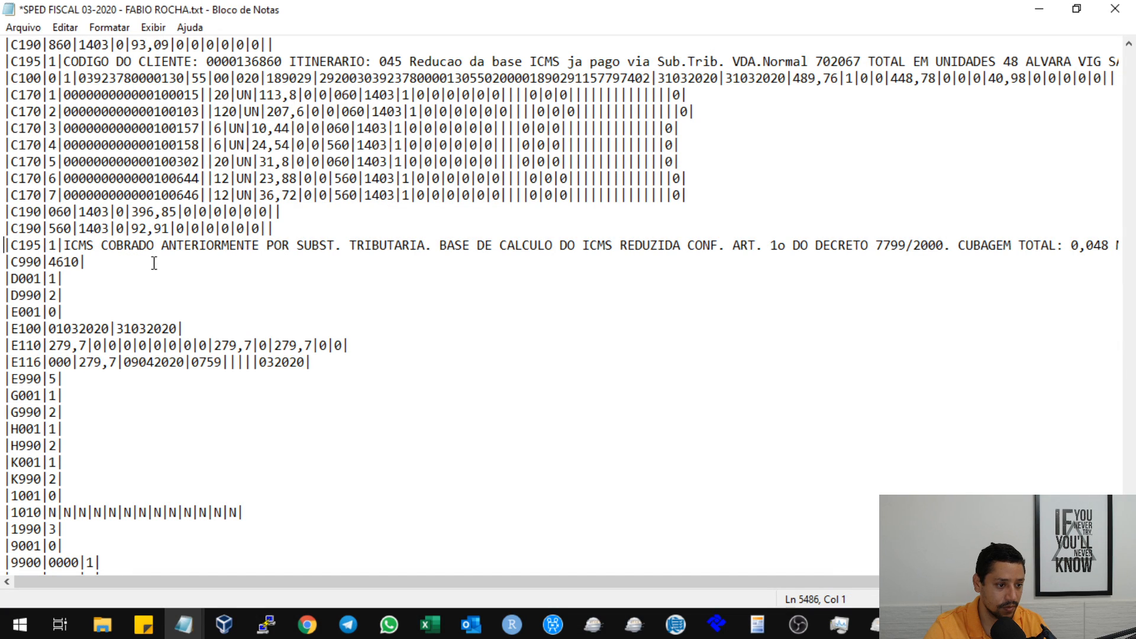
{"action": "scroll", "coordinate": [154, 266], "scroll_direction": "down", "scroll_amount": 8}
{"action": "scroll", "coordinate": [116, 294], "scroll_direction": "down", "scroll_amount": 5}
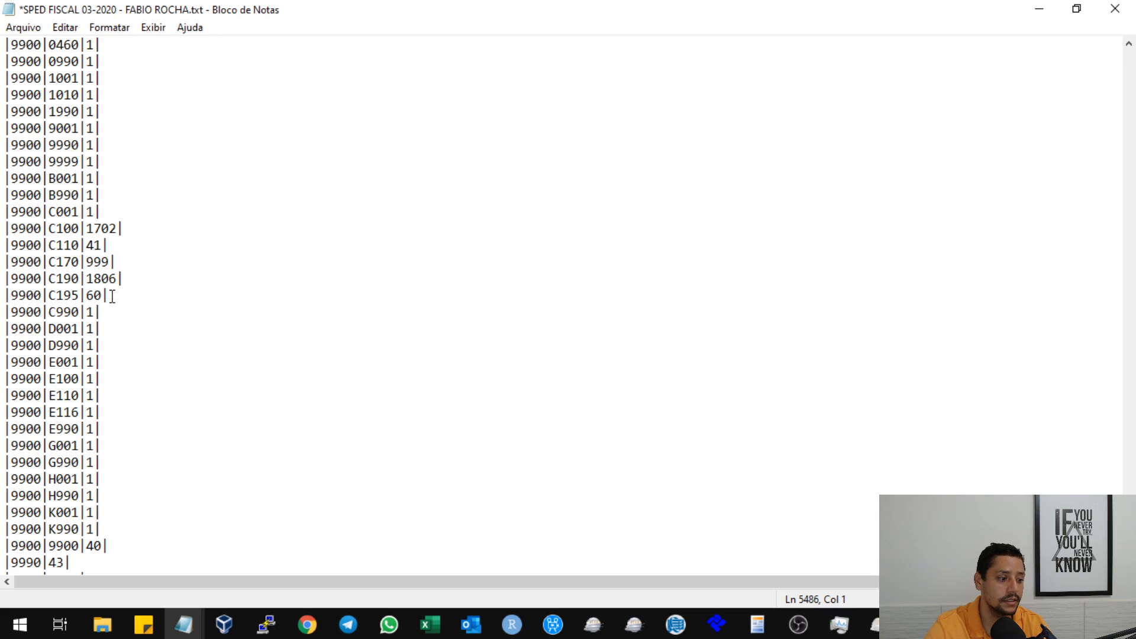
{"action": "scroll", "coordinate": [98, 293], "scroll_direction": "up", "scroll_amount": 12}
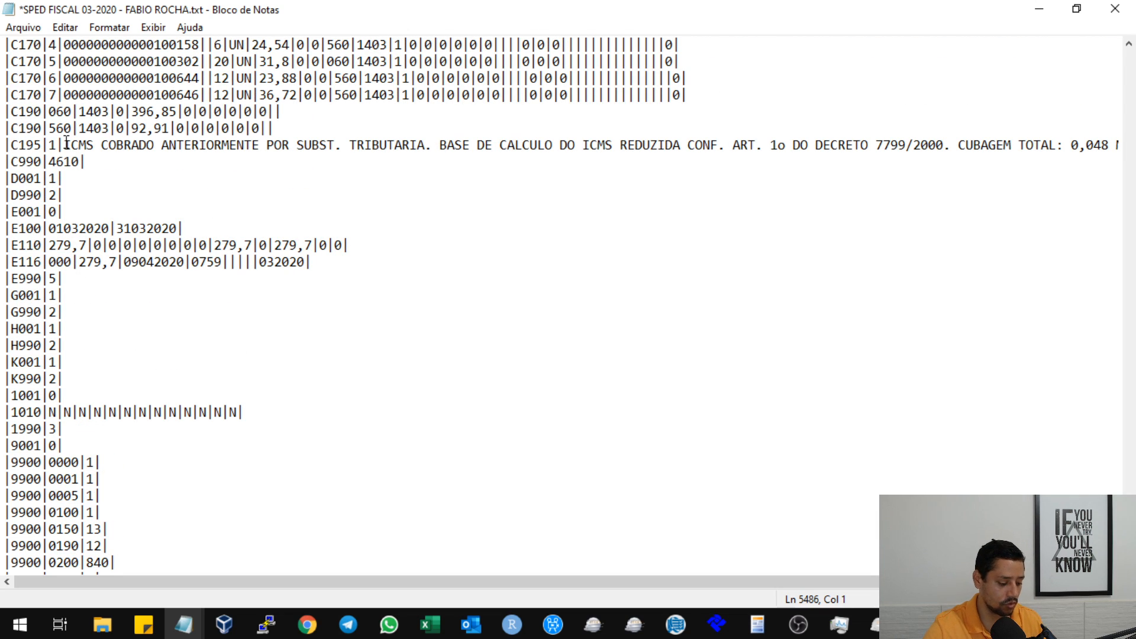
{"action": "key", "text": "shift+End"}
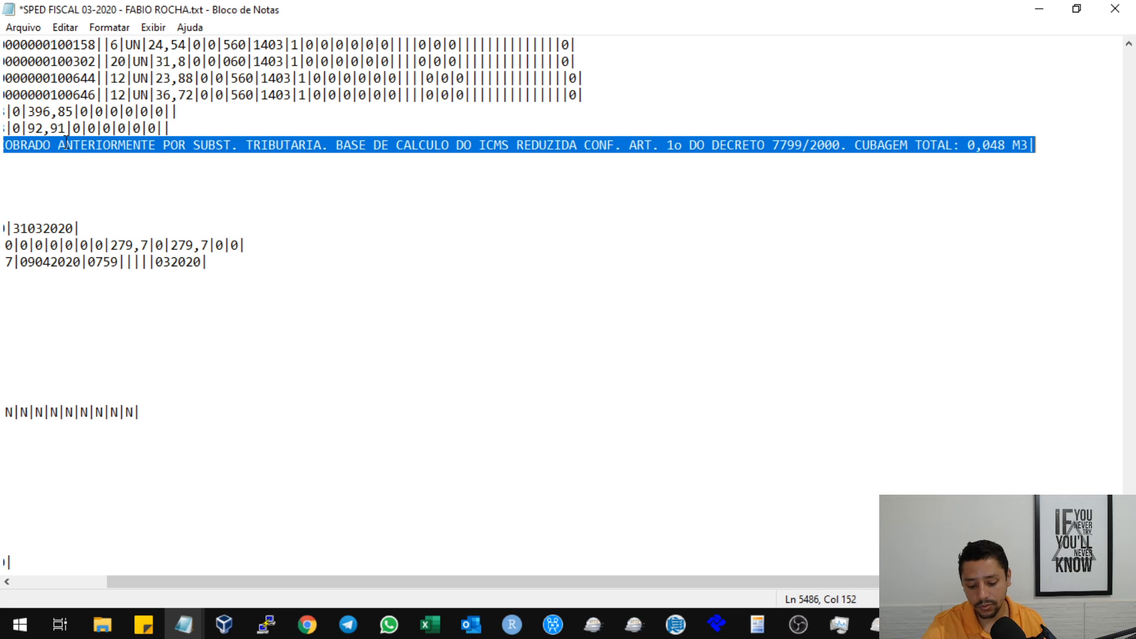
{"action": "key", "text": "Delete"}
{"action": "key", "text": "BackSpace"}
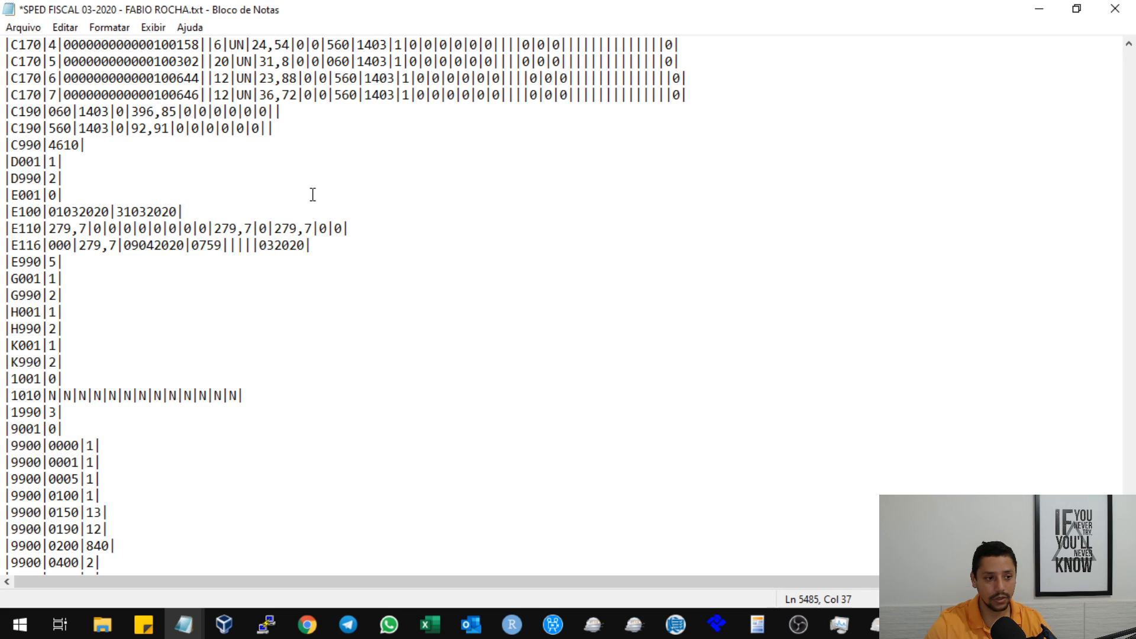
{"action": "scroll", "coordinate": [313, 195], "scroll_direction": "down", "scroll_amount": 2}
{"action": "scroll", "coordinate": [290, 239], "scroll_direction": "down", "scroll_amount": 1}
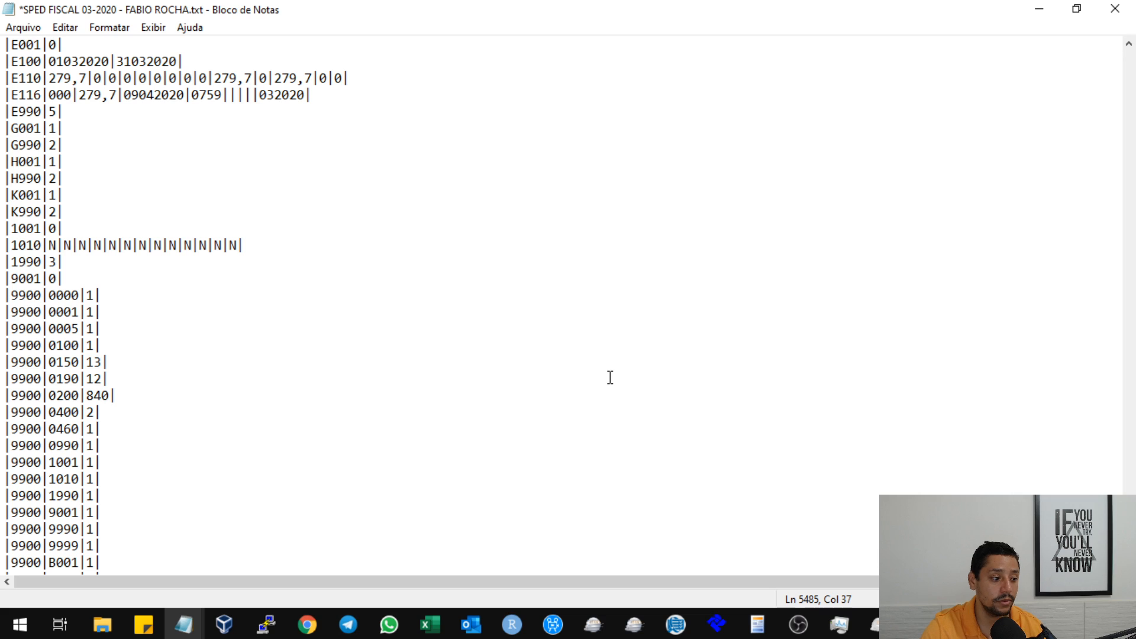
{"action": "left_click", "coordinate": [874, 624]}
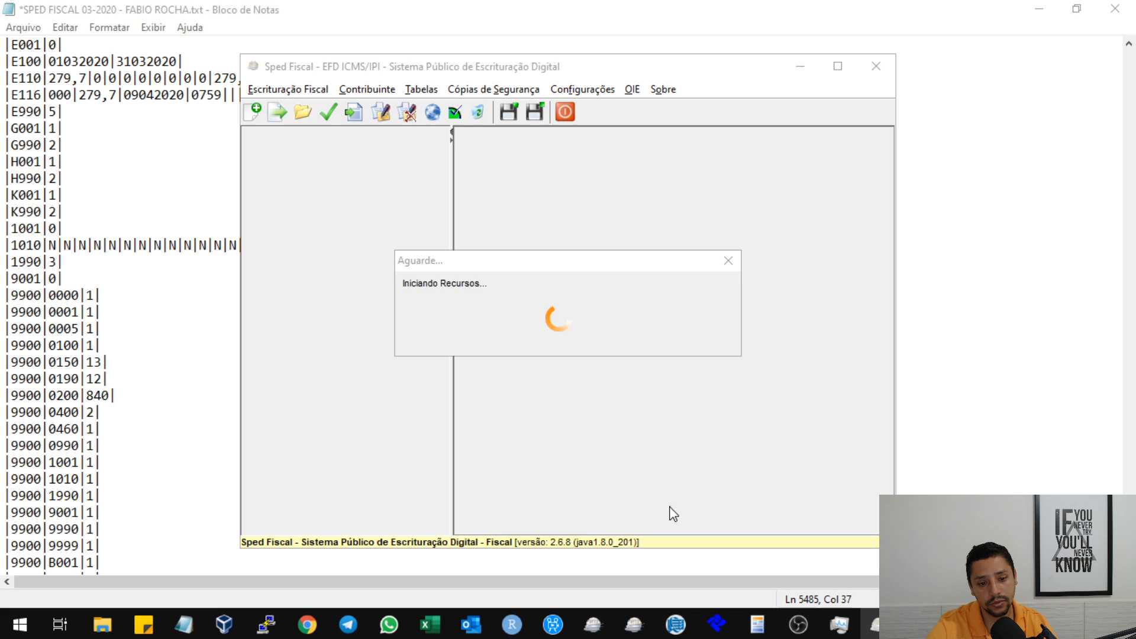
{"action": "left_click", "coordinate": [958, 328]}
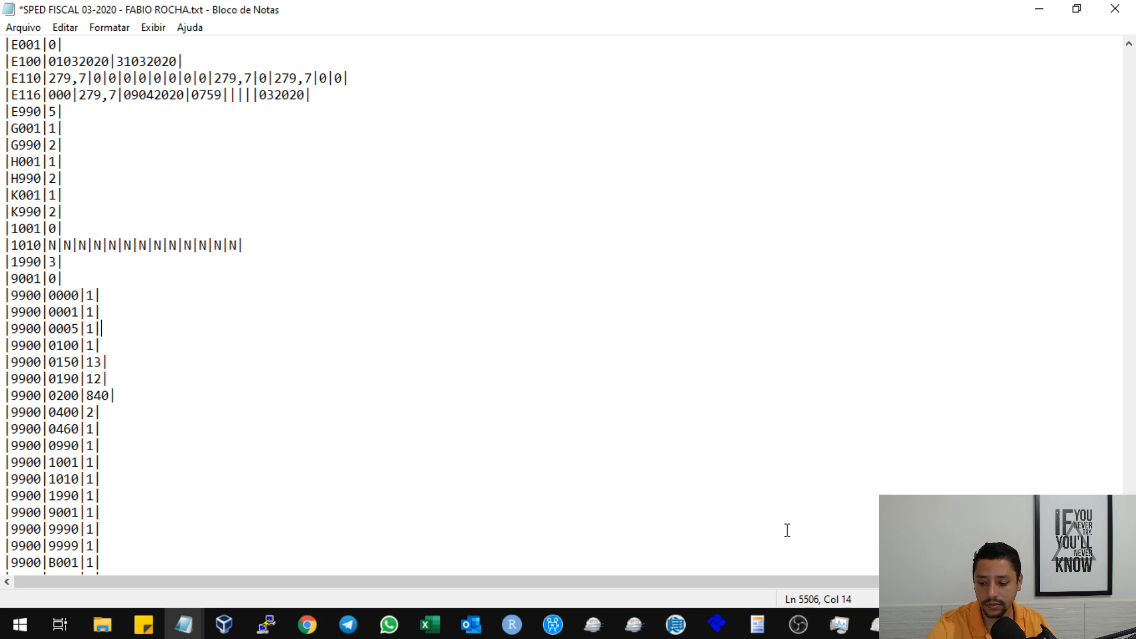
{"action": "left_click", "coordinate": [844, 630]}
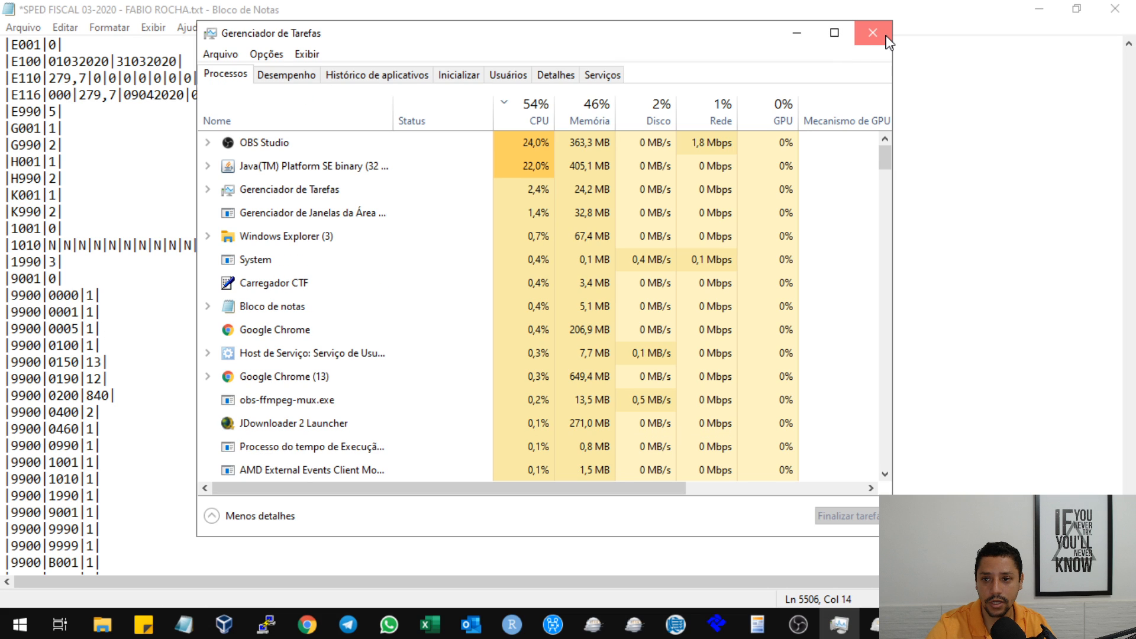
{"action": "left_click", "coordinate": [886, 37]}
{"action": "mouse_move", "coordinate": [102, 624]}
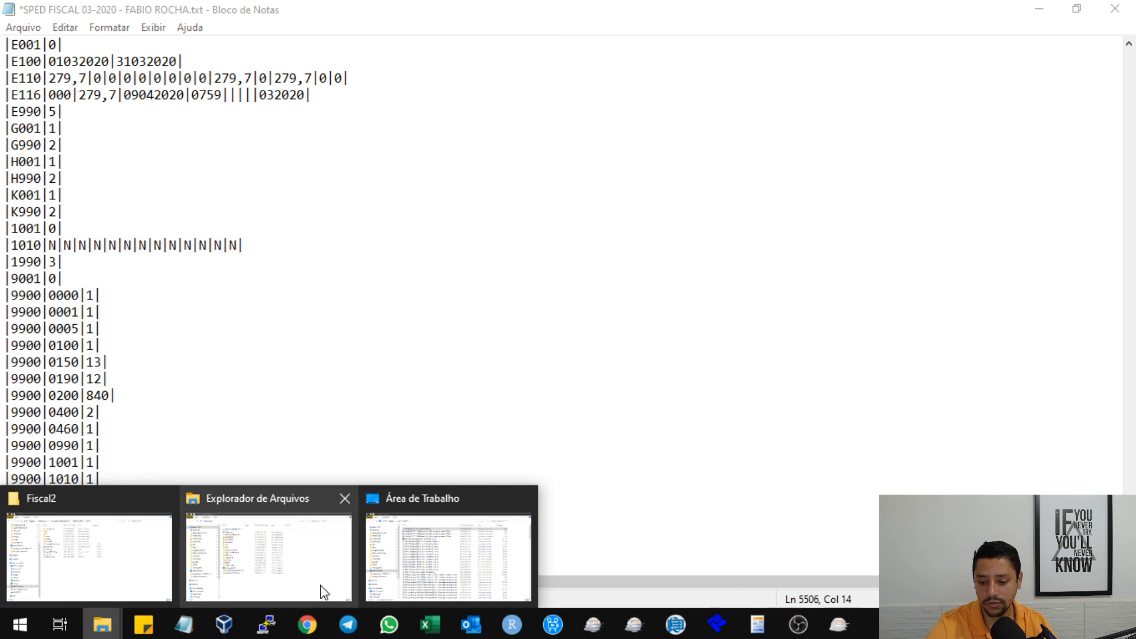
{"action": "mouse_move", "coordinate": [183, 624]}
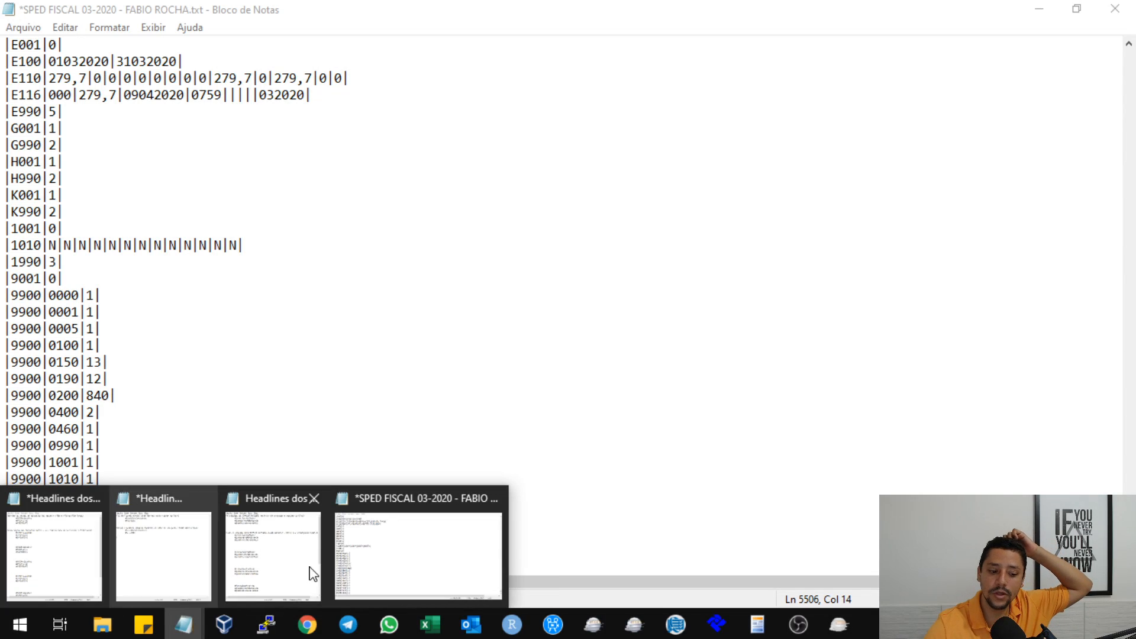
{"action": "left_click", "coordinate": [410, 549]}
Review the 9900 totalizer lines, highlighting the count for record 0200 and the line for record 1001
{"action": "scroll", "coordinate": [135, 293], "scroll_direction": "down", "scroll_amount": 6}
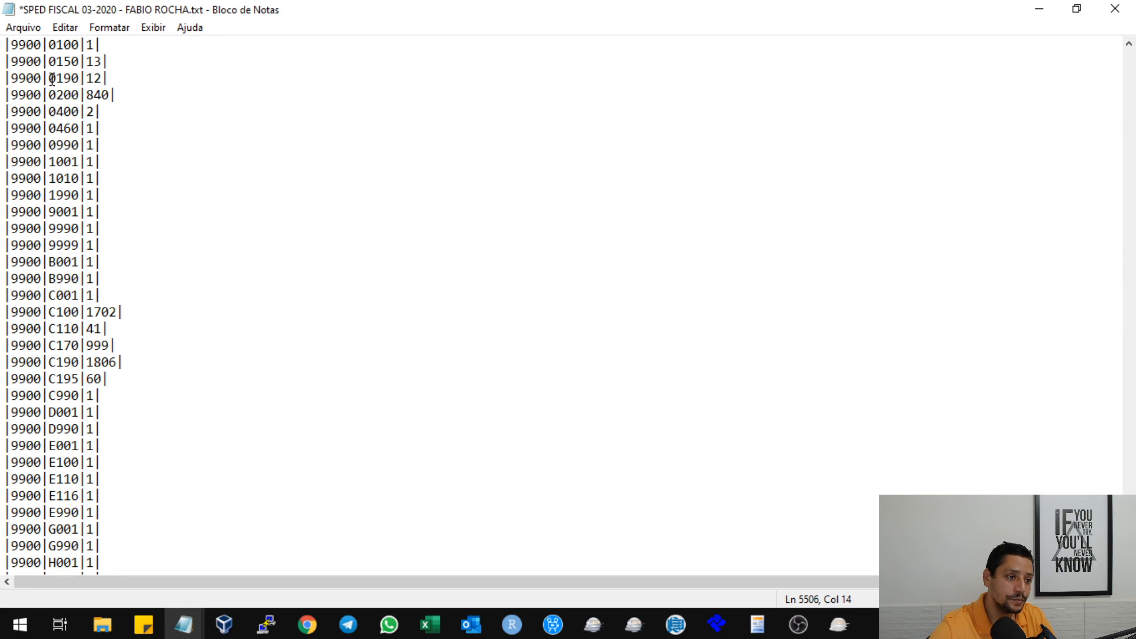
{"action": "left_click_drag", "start_coordinate": [86, 92], "coordinate": [105, 93]}
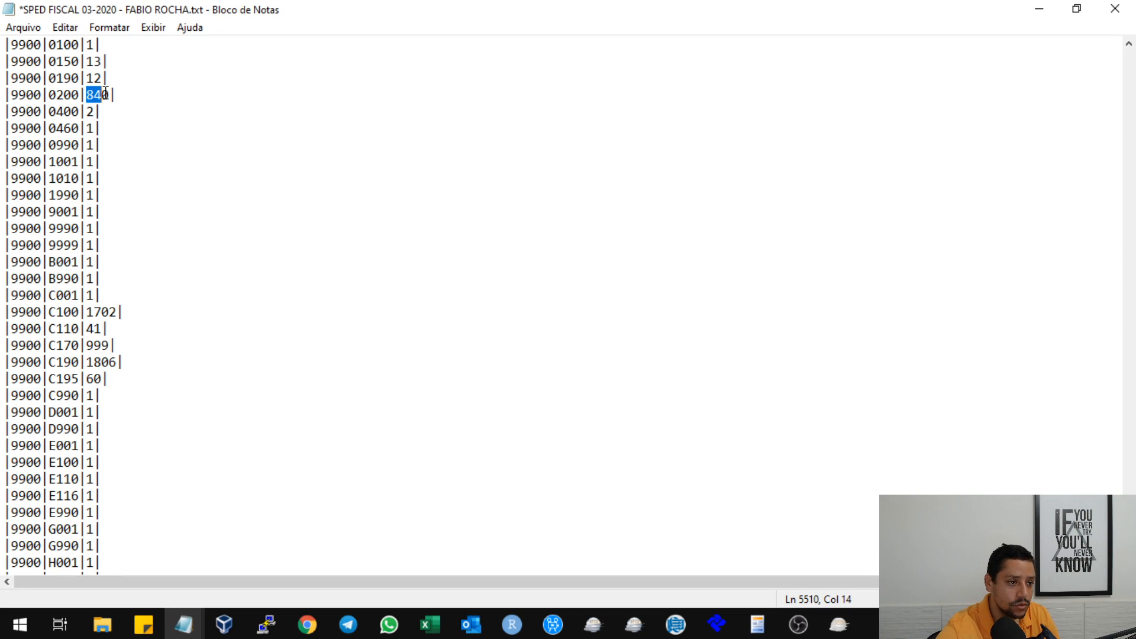
{"action": "mouse_move", "coordinate": [19, 164]}
{"action": "left_mouse_down"}
{"action": "mouse_move", "coordinate": [48, 164]}
{"action": "mouse_move", "coordinate": [7, 161]}
{"action": "left_mouse_up"}
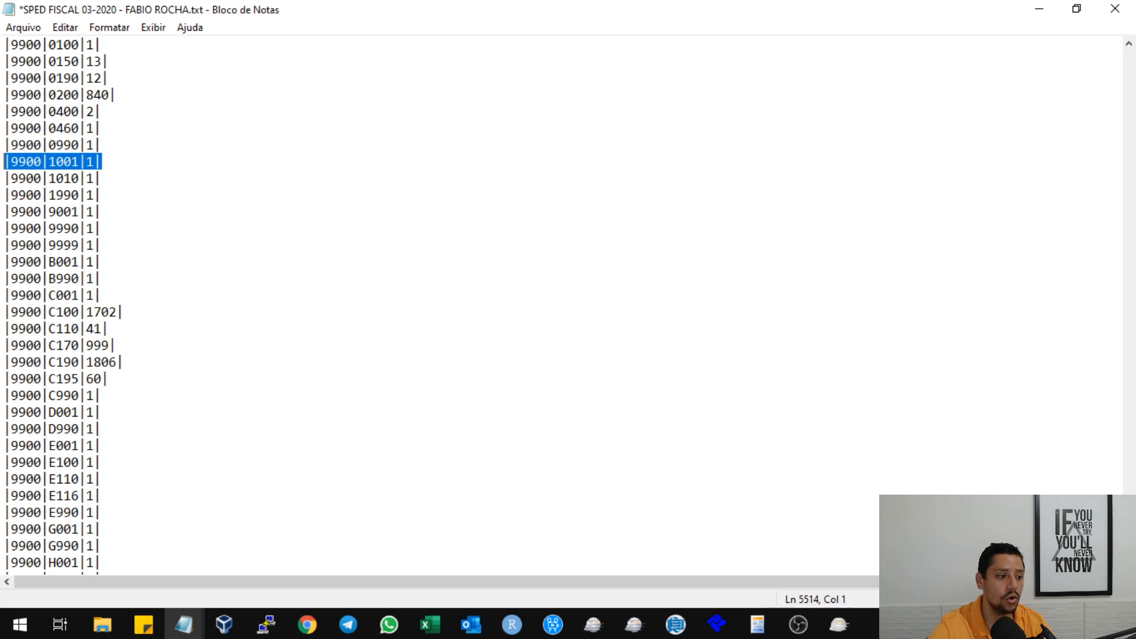
{"action": "left_click", "coordinate": [127, 183]}
{"action": "scroll", "coordinate": [127, 185], "scroll_direction": "up", "scroll_amount": 4}
{"action": "scroll", "coordinate": [127, 185], "scroll_direction": "up", "scroll_amount": 3}
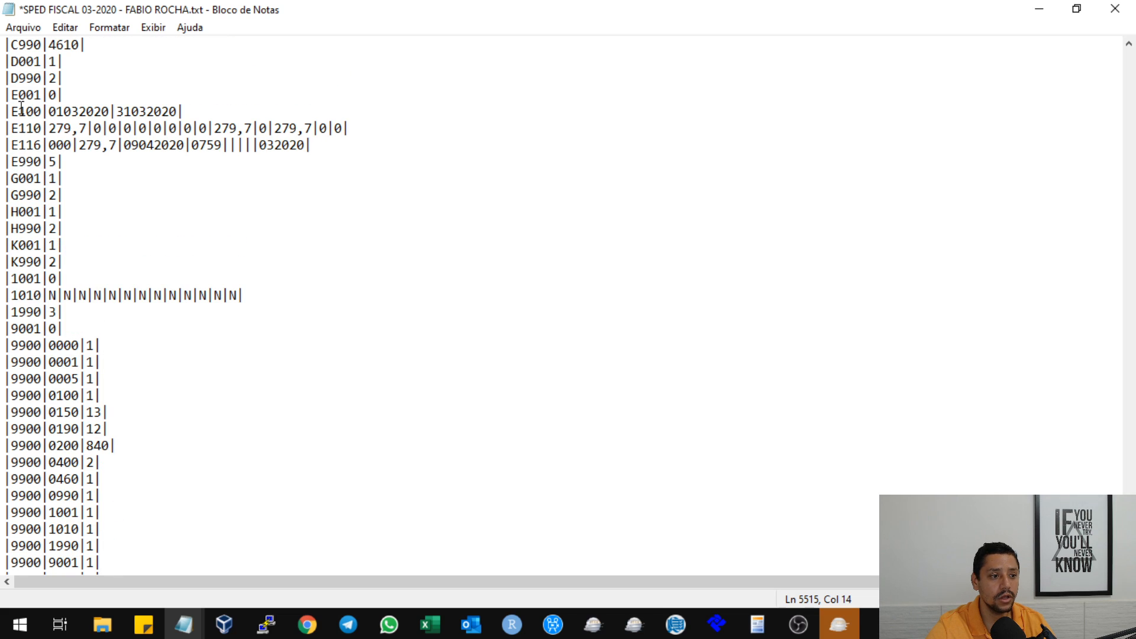
Switch to Sped Fiscal, start importing an escrituração and list Área de Trabalho in Detalhes view, sorted by modification date with the newest first
{"action": "left_click", "coordinate": [839, 624]}
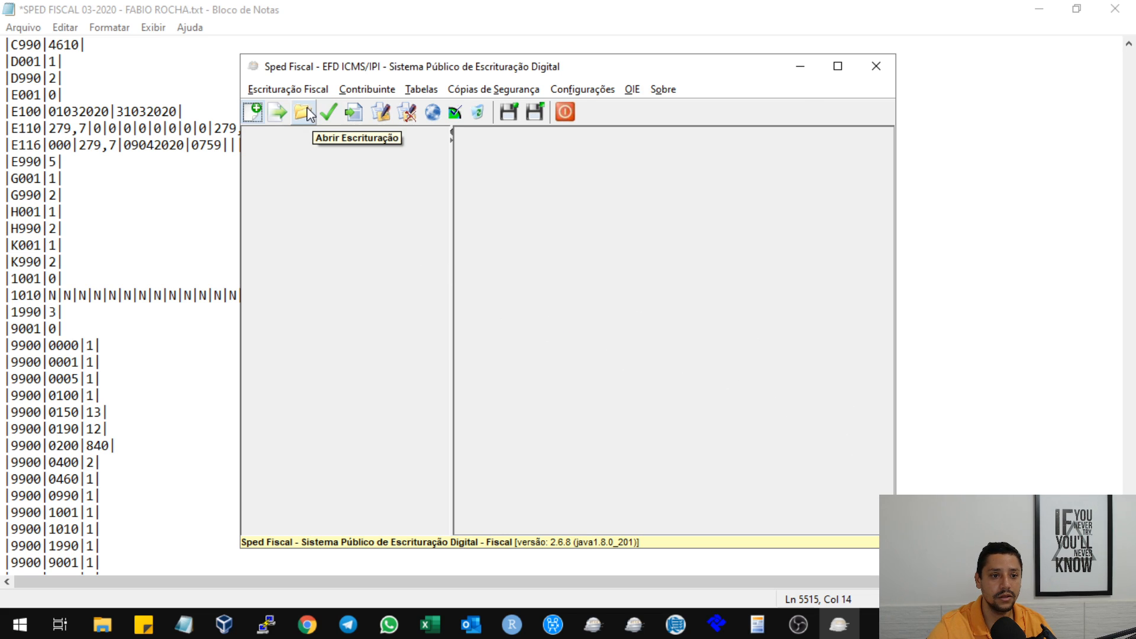
{"action": "left_click", "coordinate": [277, 114]}
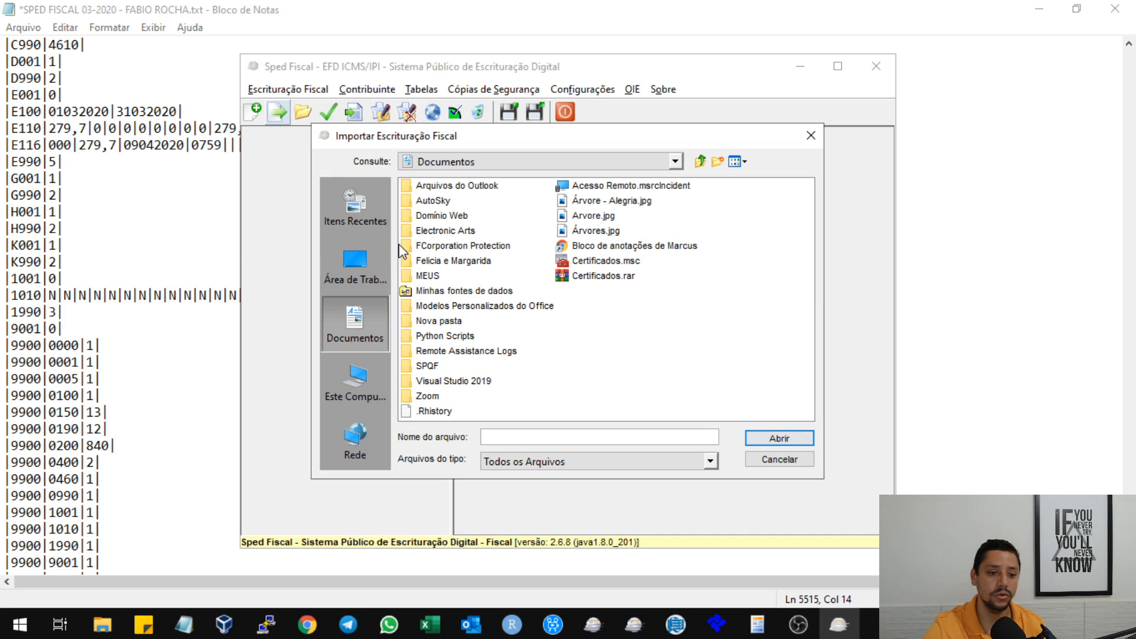
{"action": "left_click", "coordinate": [367, 272]}
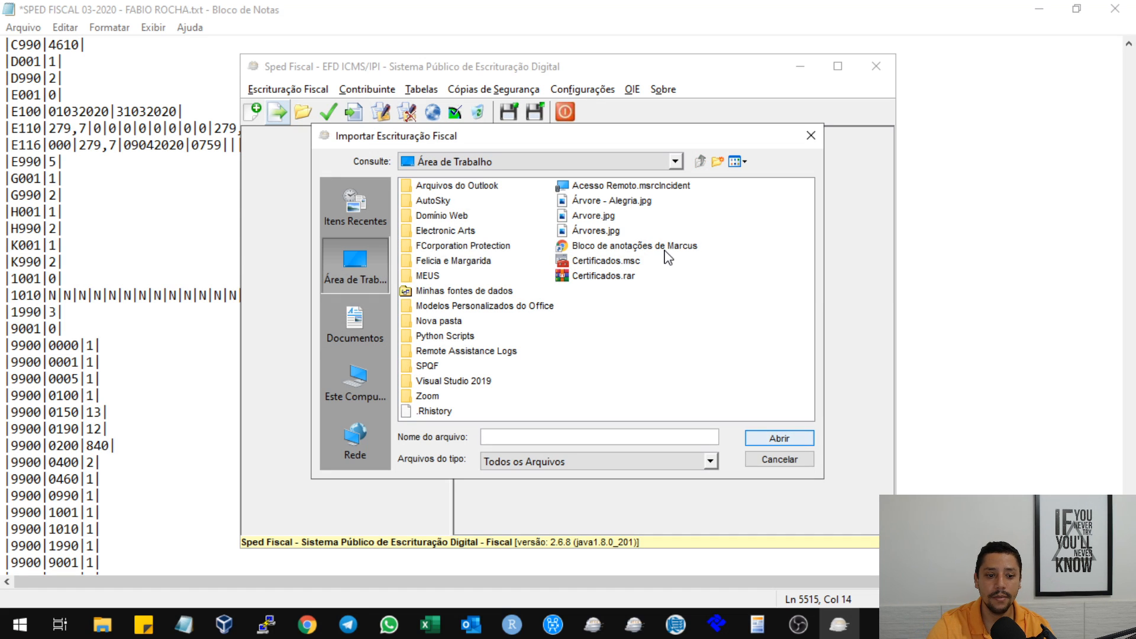
{"action": "left_click", "coordinate": [744, 163]}
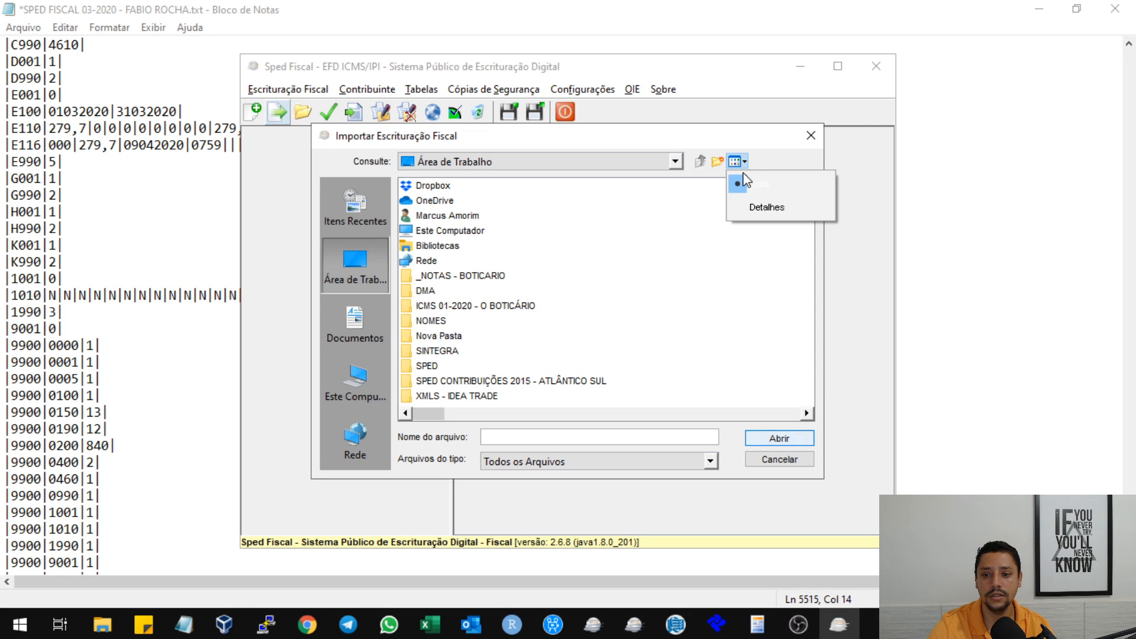
{"action": "left_click", "coordinate": [755, 214]}
{"action": "left_click", "coordinate": [750, 191]}
{"action": "left_click", "coordinate": [751, 190]}
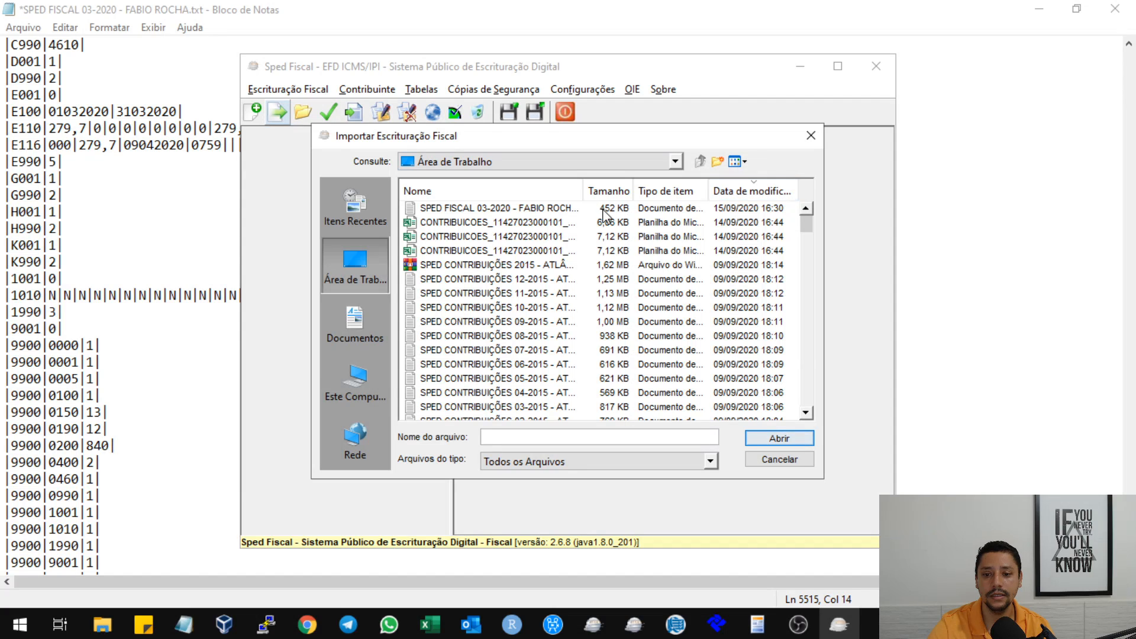
Import the SPED FISCAL 03-2020 text file, agreeing to delete the existing escrituração
{"action": "left_click", "coordinate": [527, 208]}
{"action": "left_click", "coordinate": [772, 441]}
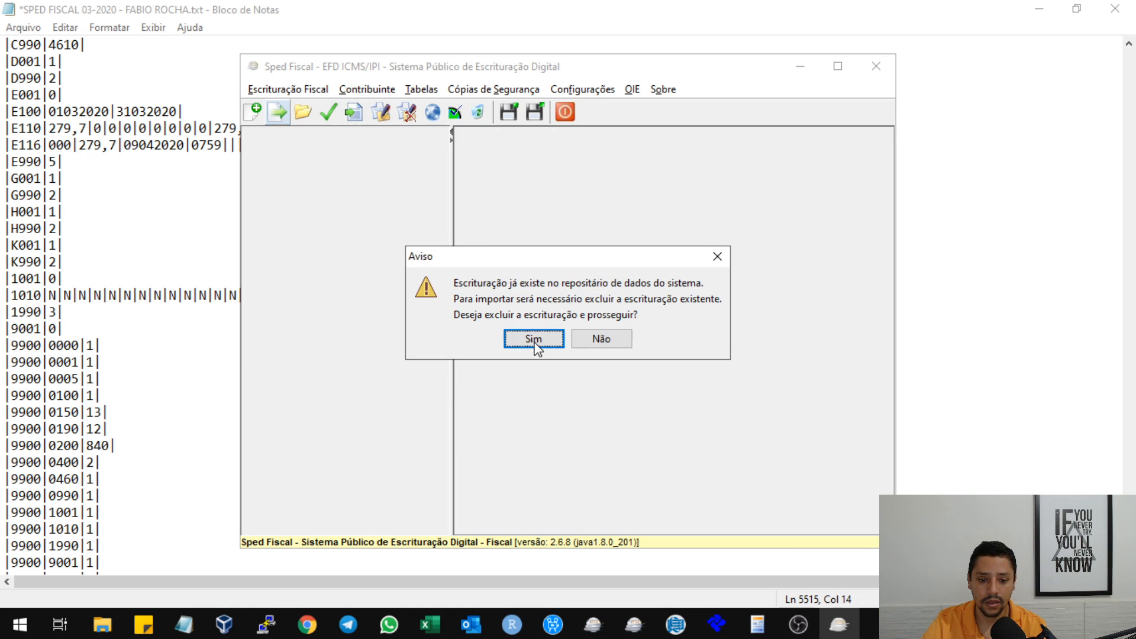
{"action": "left_click", "coordinate": [534, 341]}
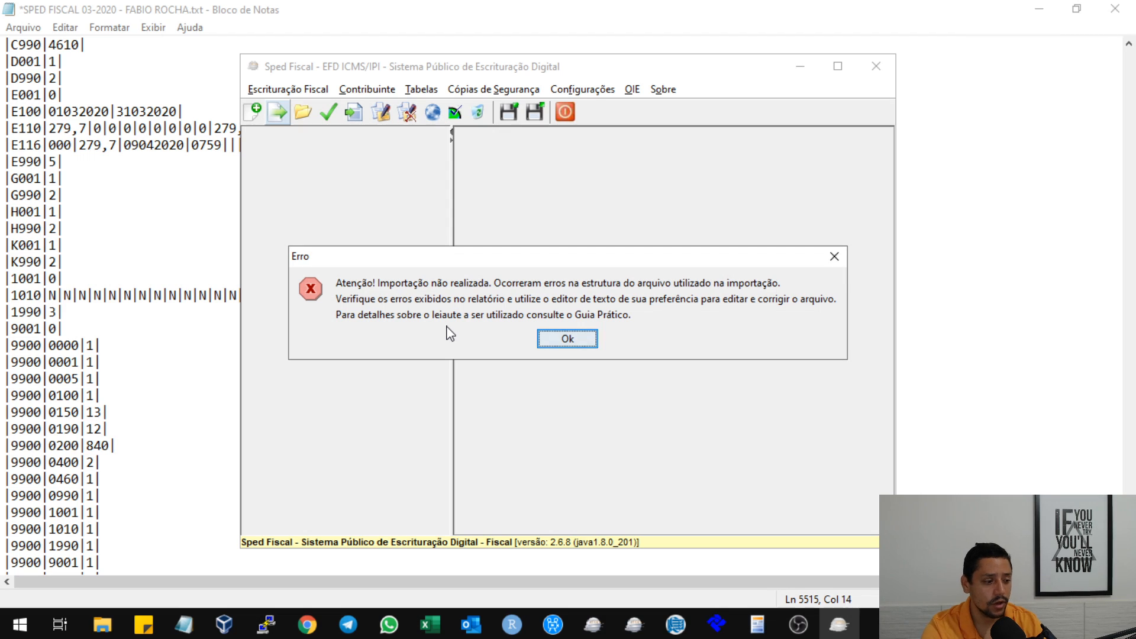
Dismiss the import error message and display the detailed Erros section of the import report to examine the failing record
{"action": "left_click", "coordinate": [568, 340]}
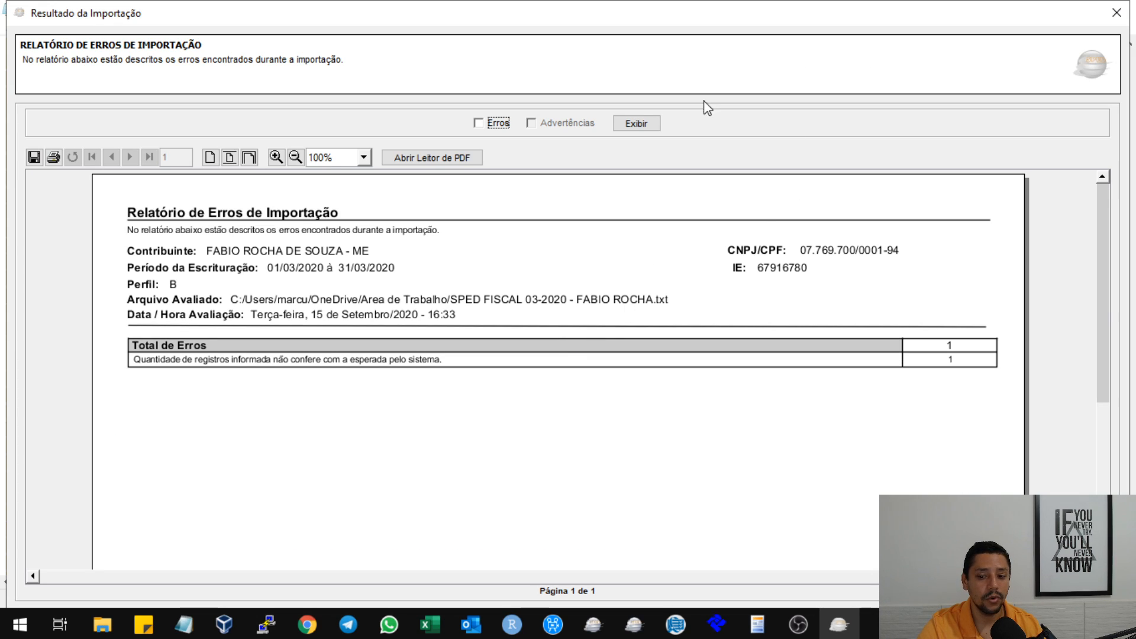
{"action": "left_click", "coordinate": [507, 124]}
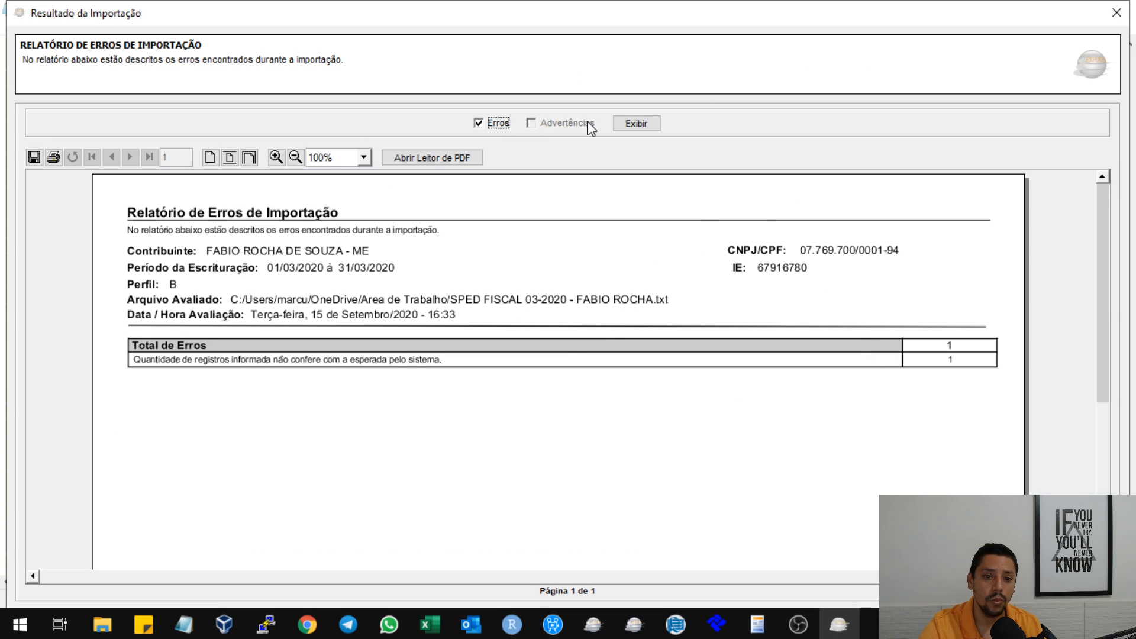
{"action": "left_click", "coordinate": [651, 125]}
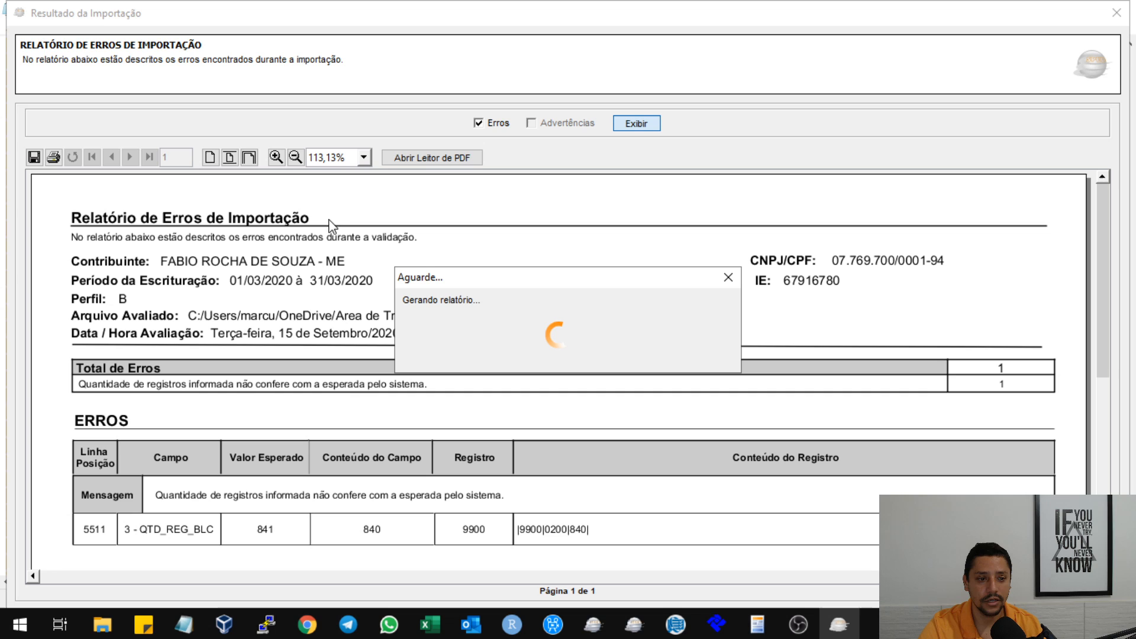
{"action": "scroll", "coordinate": [609, 313], "scroll_direction": "down", "scroll_amount": 3}
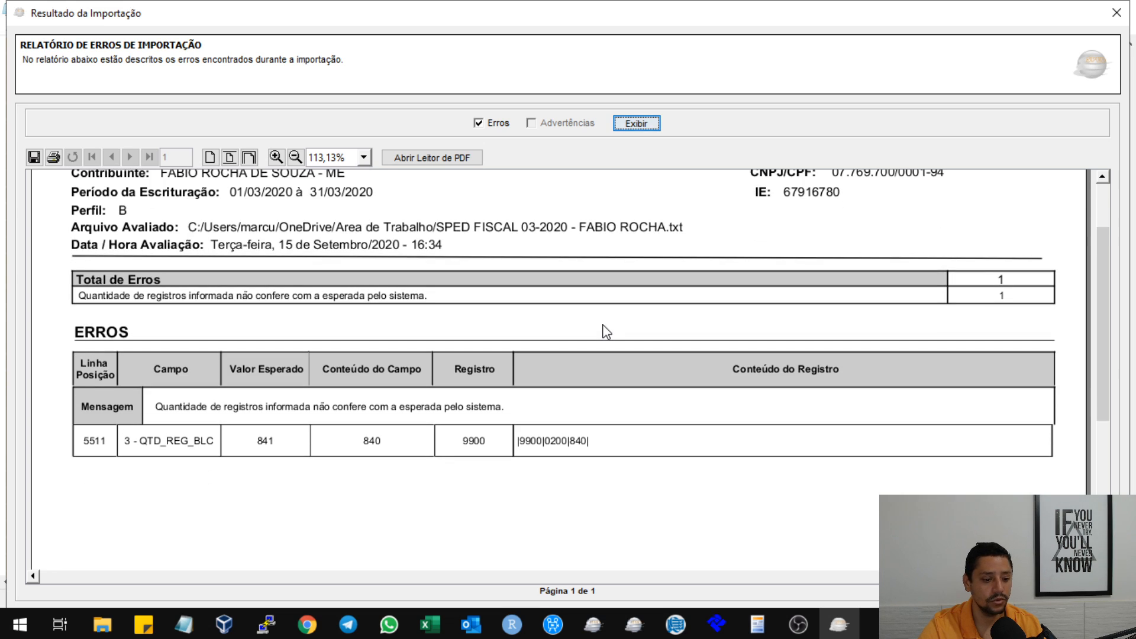
{"action": "scroll", "coordinate": [467, 299], "scroll_direction": "down", "scroll_amount": 2}
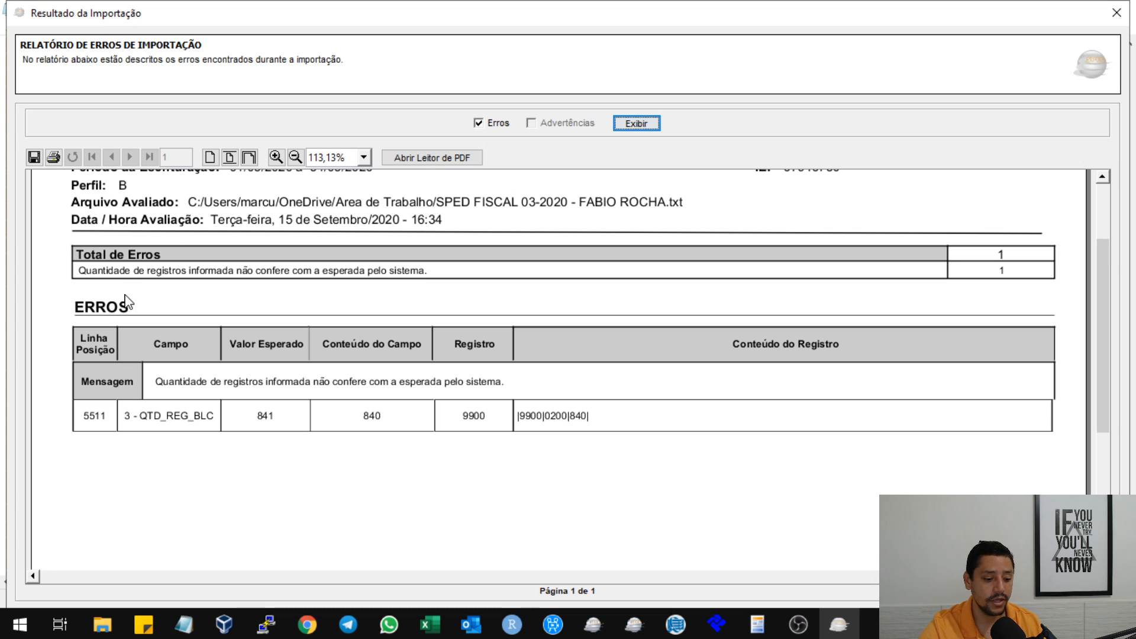
Switch to the SPED FISCAL 03-2020 text file in Bloco de Notas and go to the beginning of the file
{"action": "left_click", "coordinate": [185, 624]}
{"action": "left_click", "coordinate": [365, 556]}
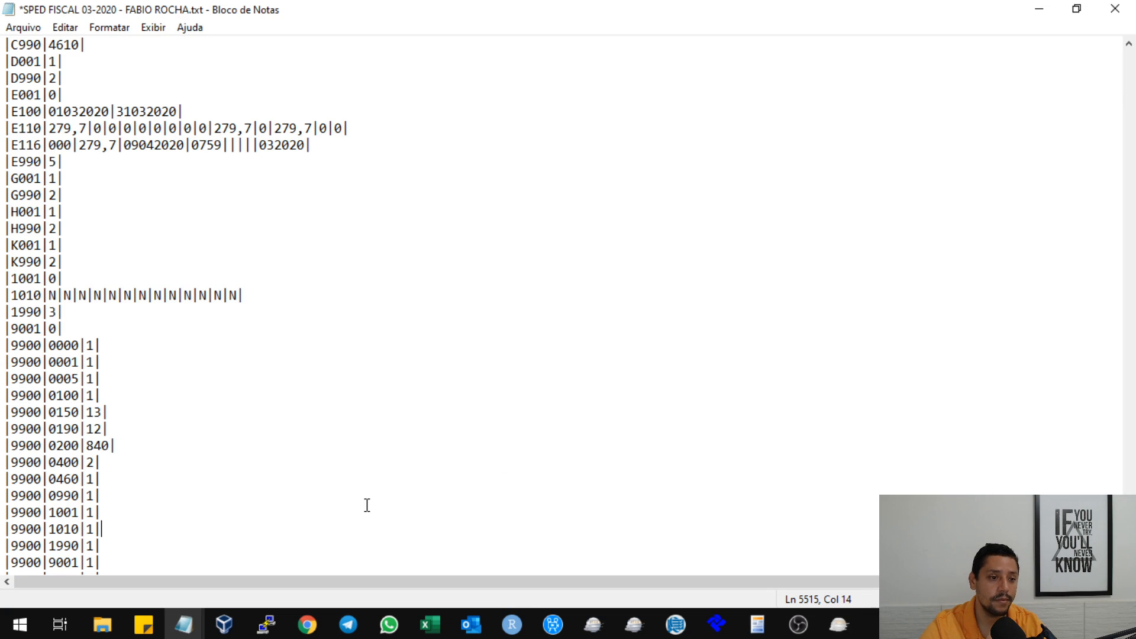
{"action": "key", "text": "ctrl+Home"}
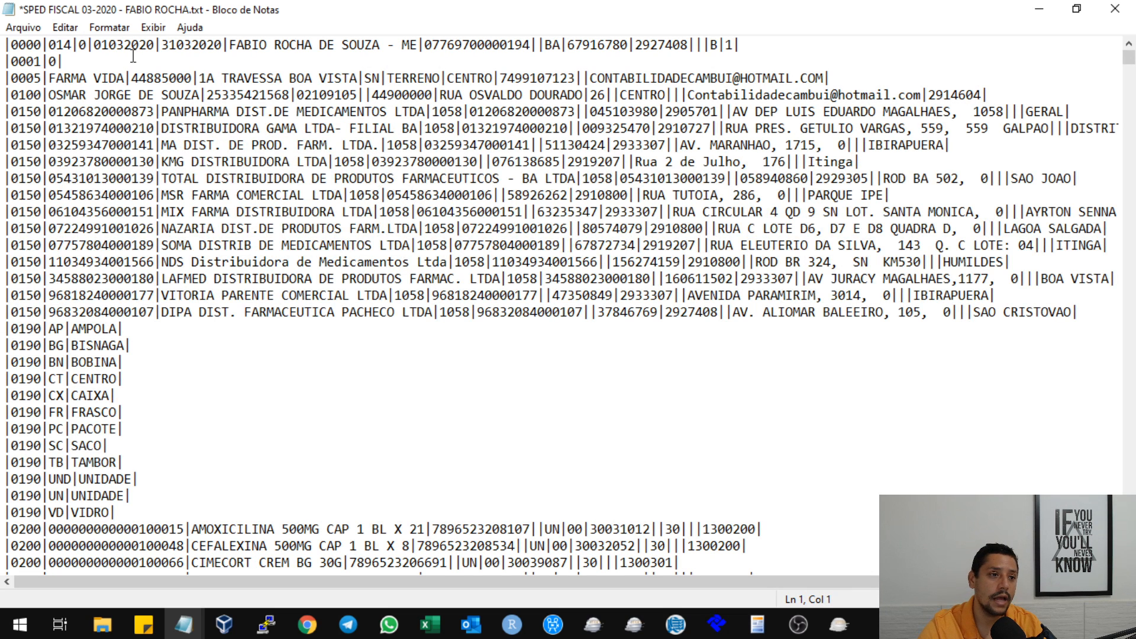
Hide the Barra de status and show it again
{"action": "left_click", "coordinate": [162, 28]}
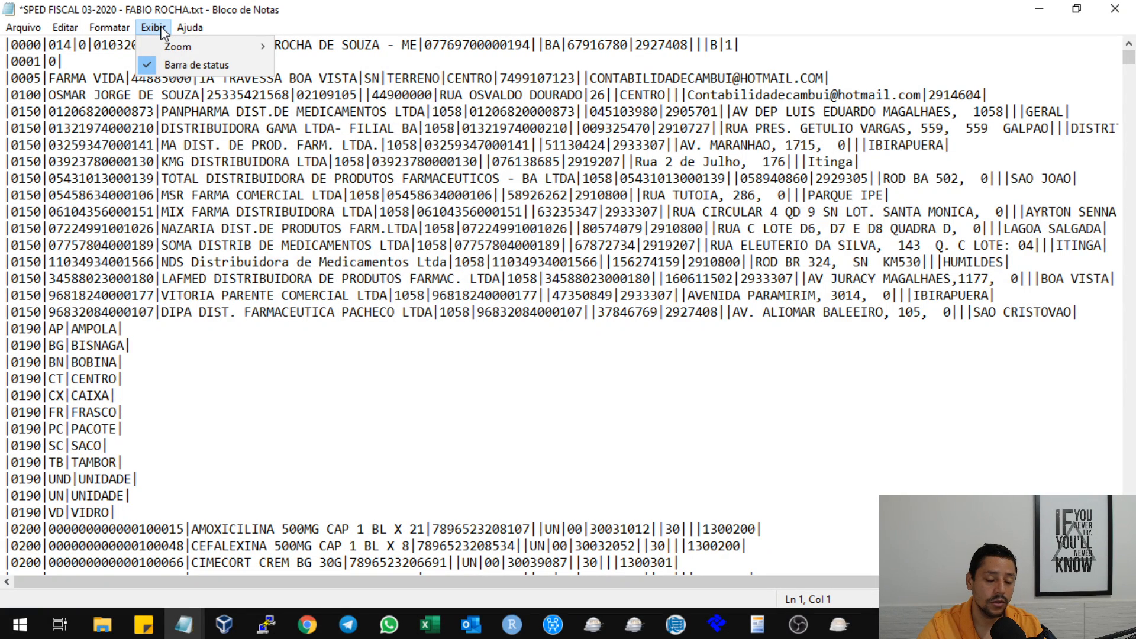
{"action": "left_click", "coordinate": [193, 65]}
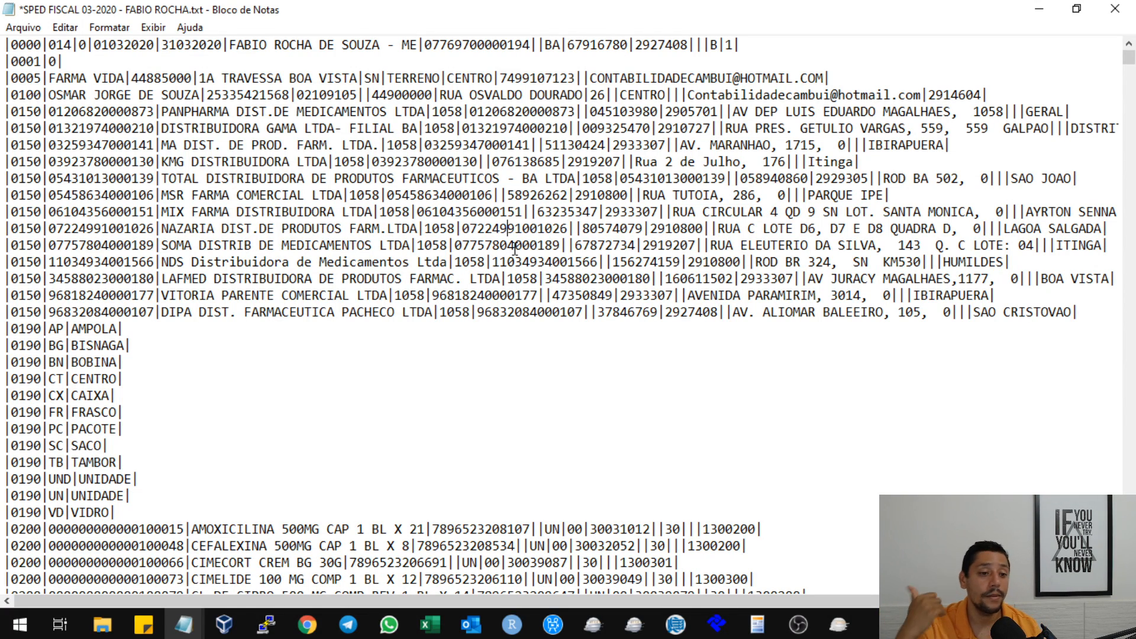
{"action": "left_click", "coordinate": [248, 47]}
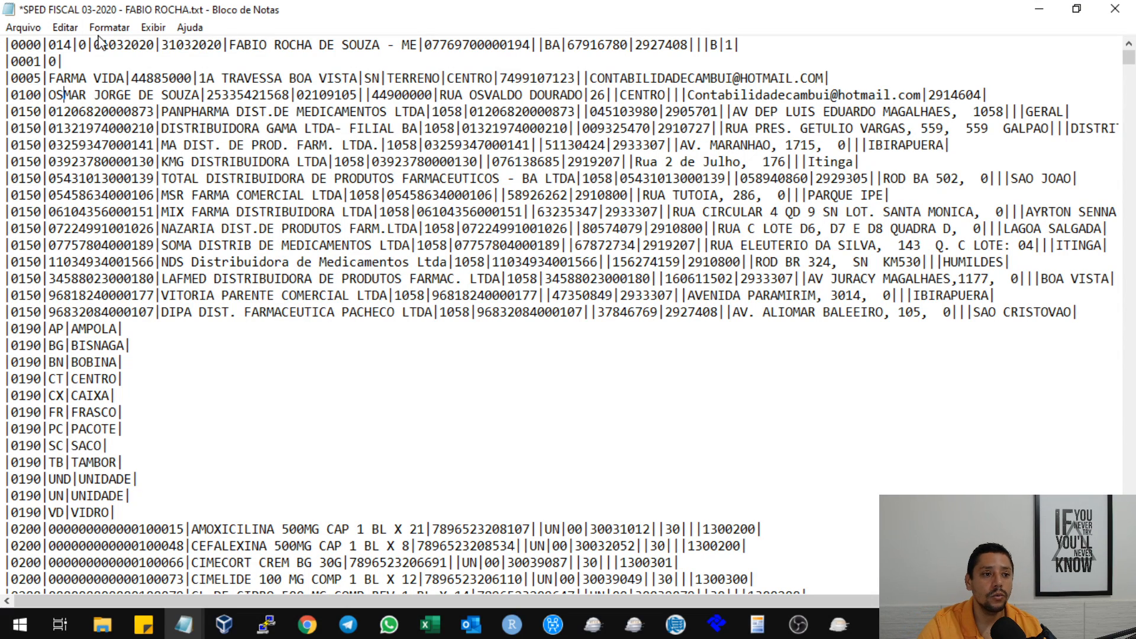
{"action": "left_click", "coordinate": [155, 28]}
{"action": "left_click", "coordinate": [174, 68]}
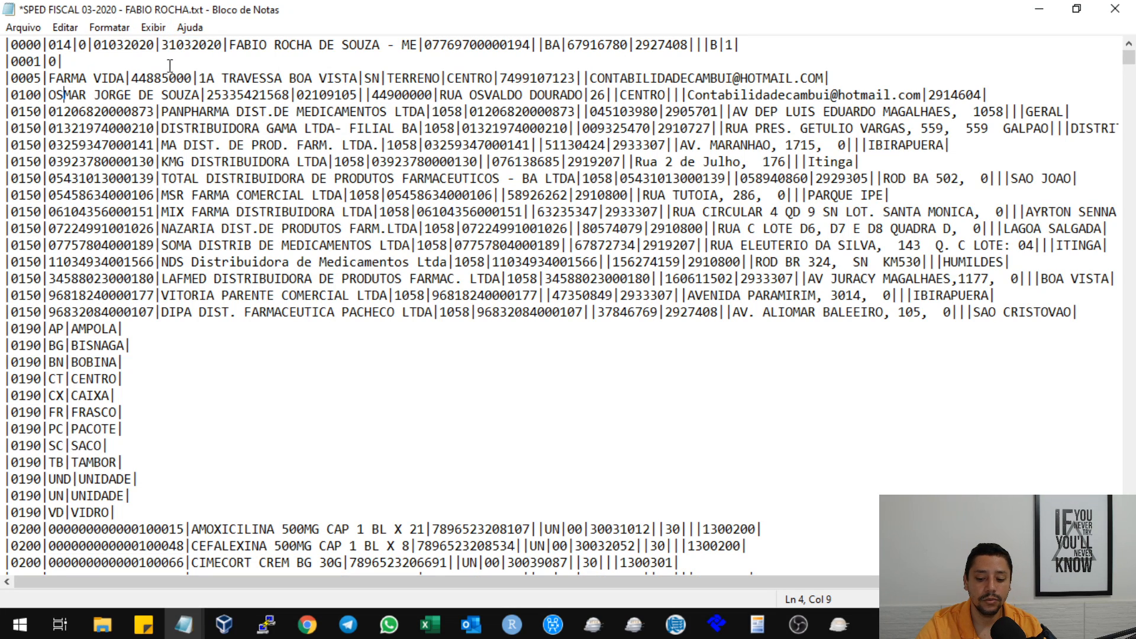
Place the cursor in the first 0150 record and highlight the start of that line to check its line number
{"action": "left_click", "coordinate": [171, 112]}
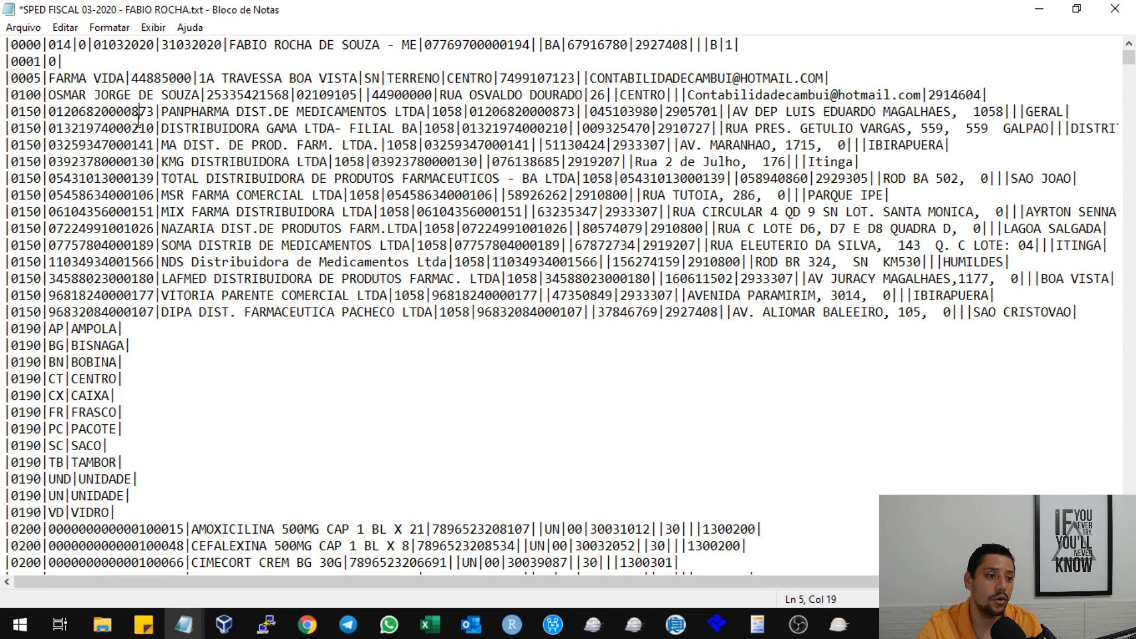
{"action": "left_click_drag", "start_coordinate": [140, 112], "coordinate": [5, 112]}
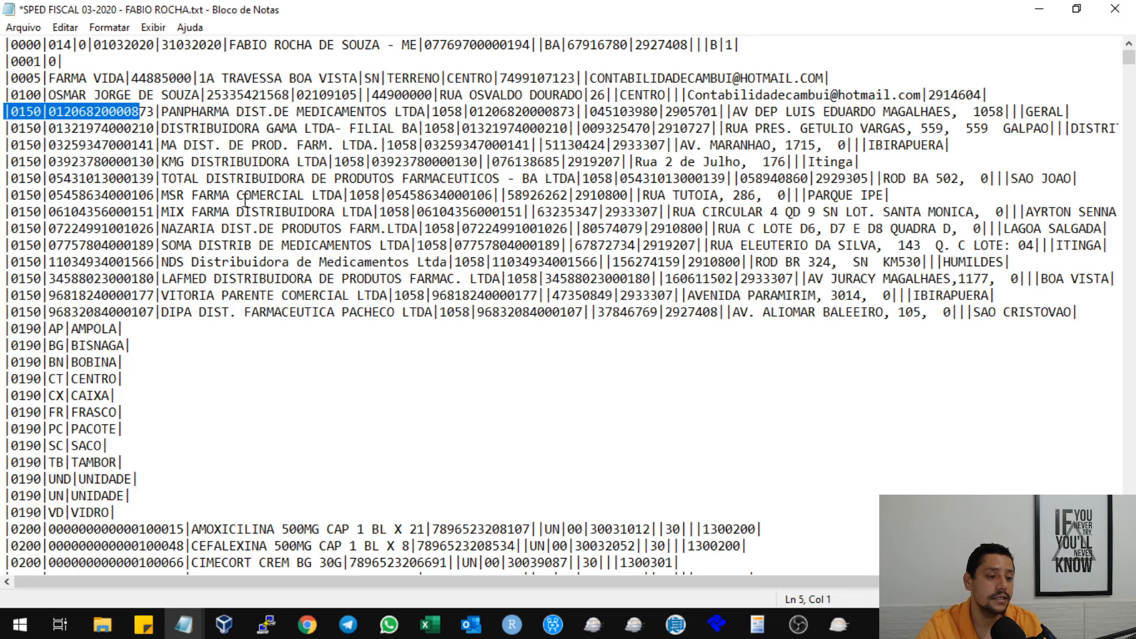
{"action": "left_click", "coordinate": [124, 111]}
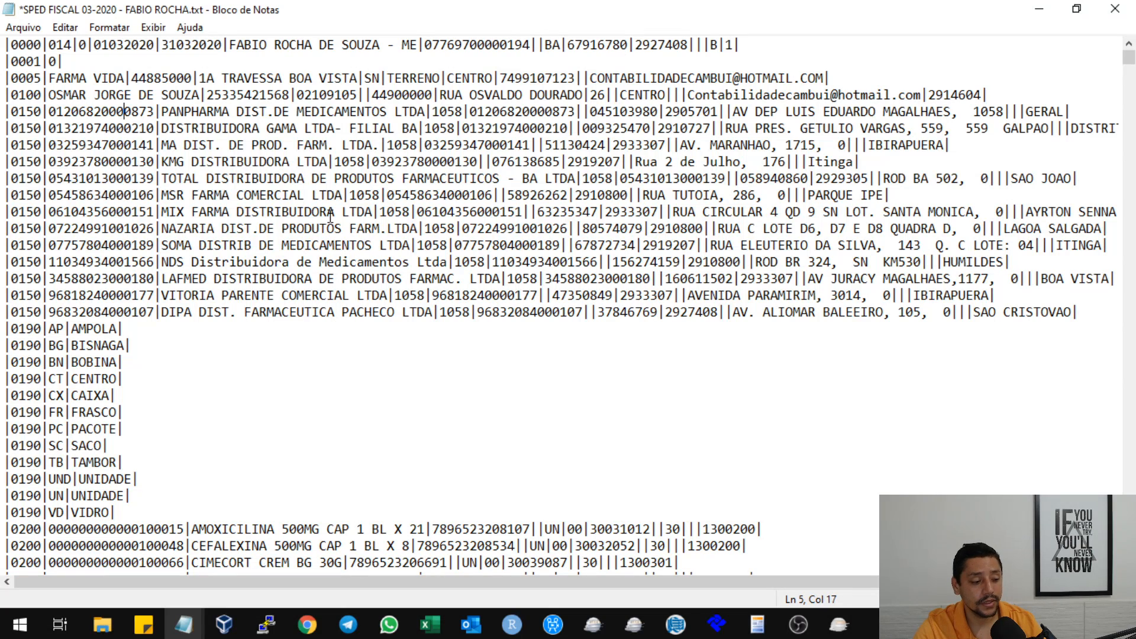
Go to line 5511 of the text file, rechecking the line number in the Sped Fiscal import error report
{"action": "left_click", "coordinate": [26, 29]}
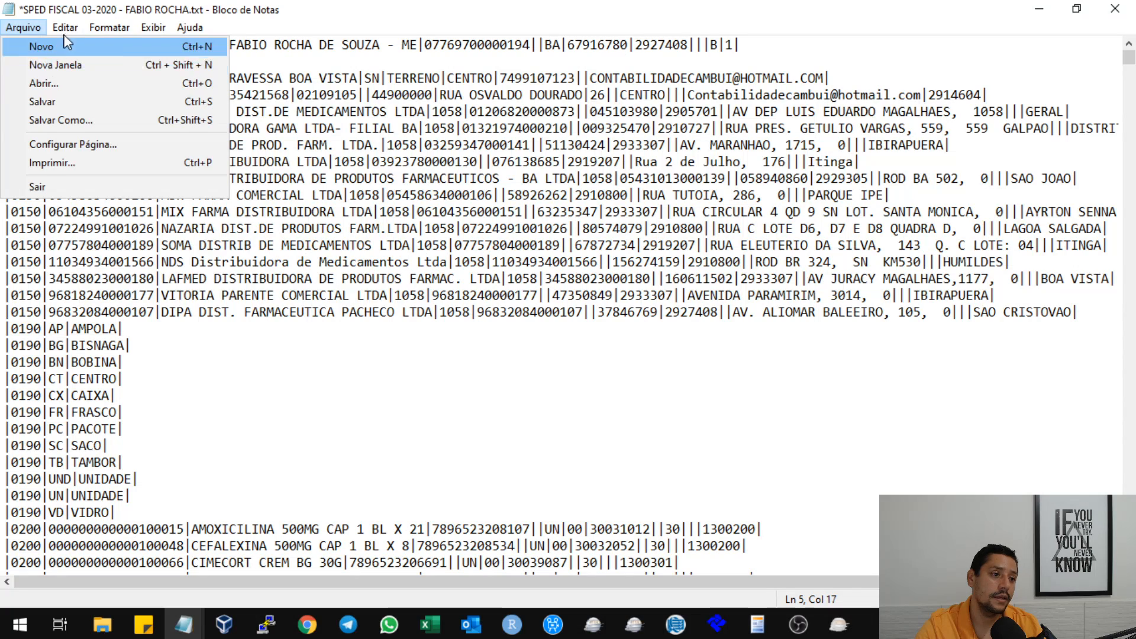
{"action": "mouse_move", "coordinate": [65, 28]}
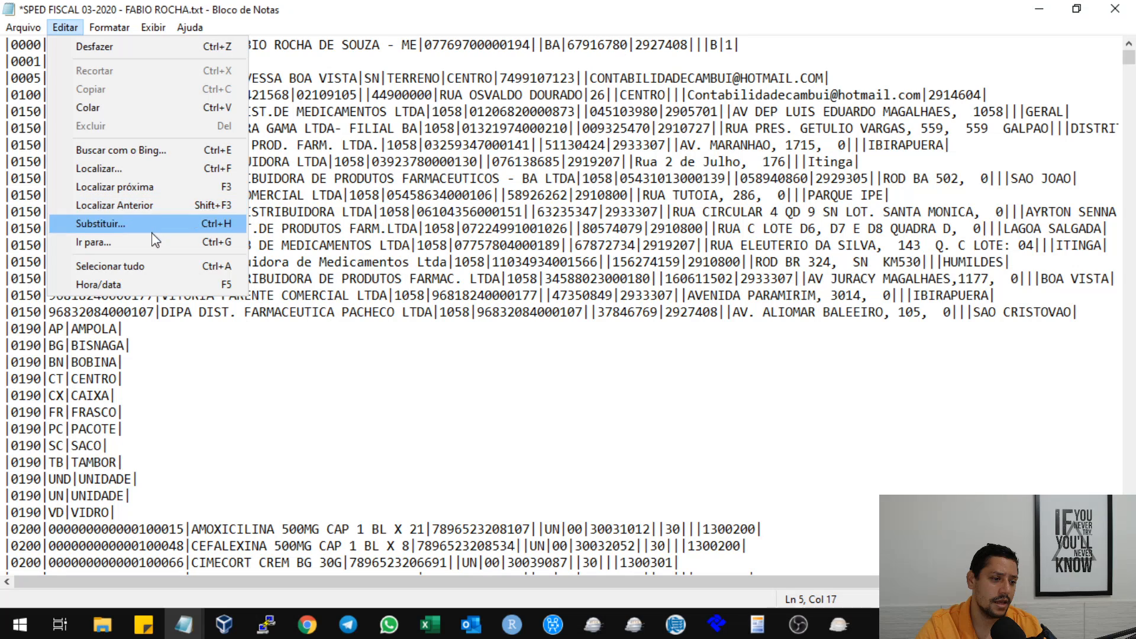
{"action": "left_click", "coordinate": [116, 248]}
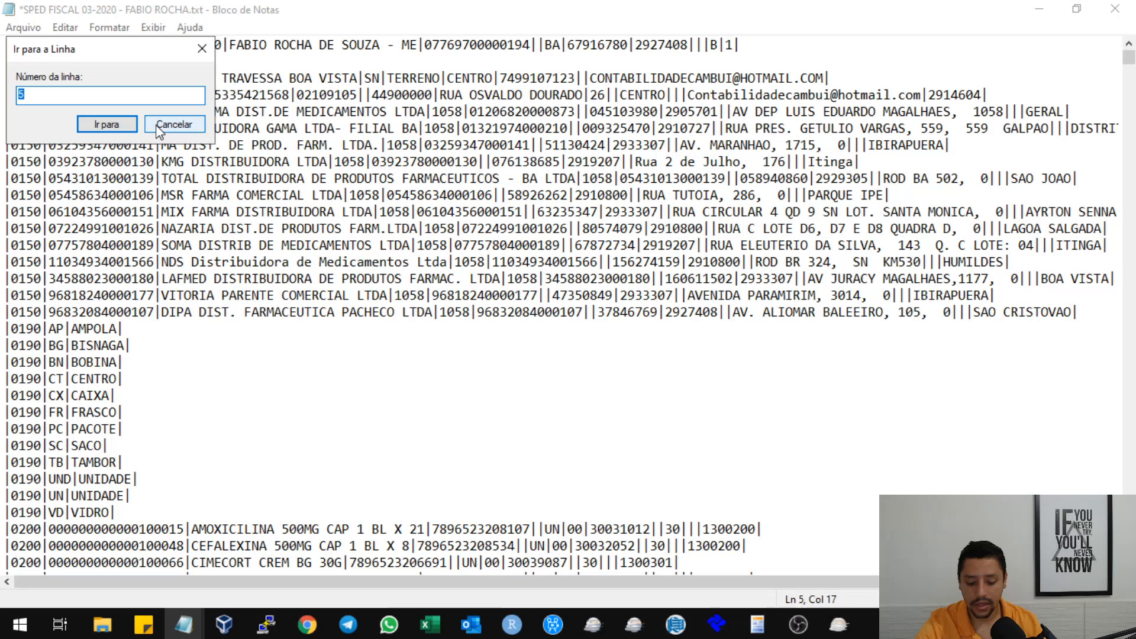
{"action": "type", "text": "511"}
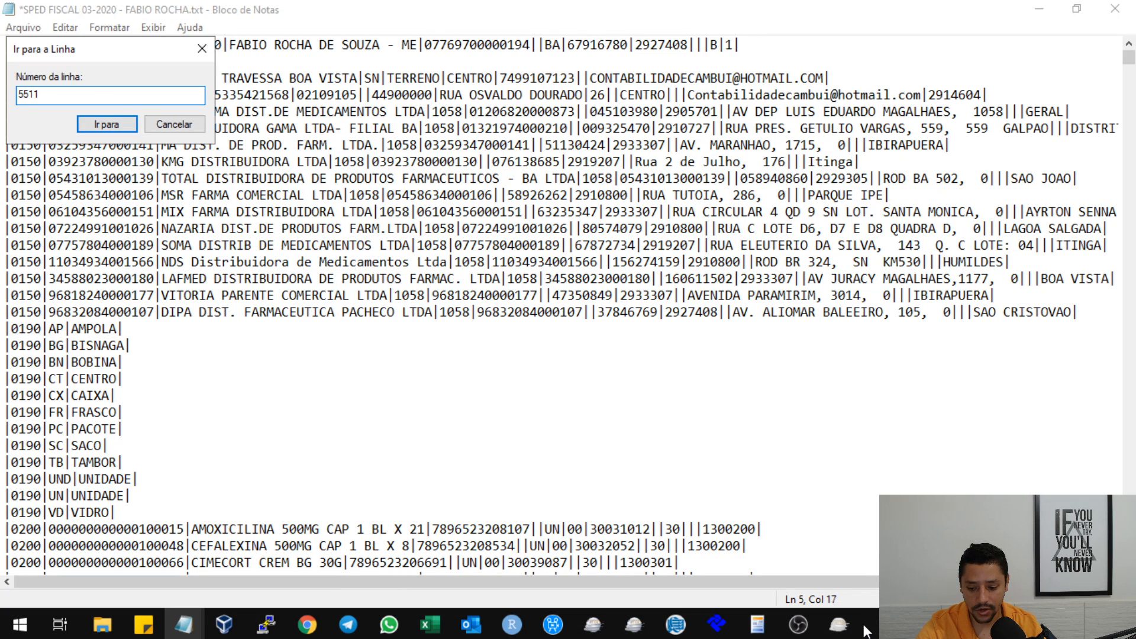
{"action": "left_click", "coordinate": [843, 626]}
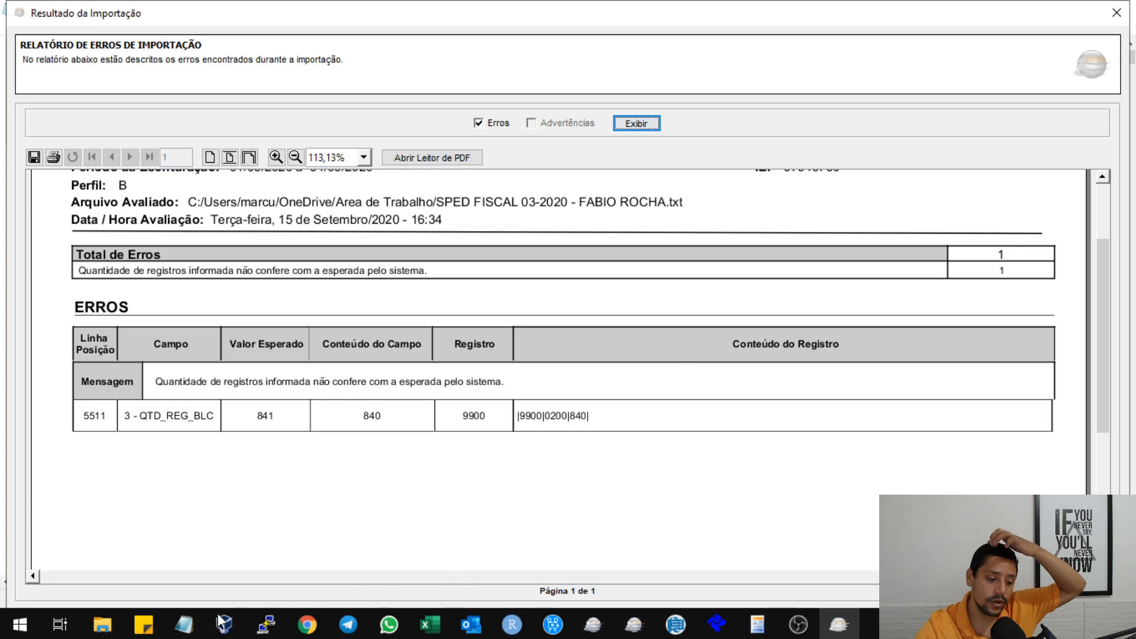
{"action": "mouse_move", "coordinate": [189, 627]}
{"action": "left_click", "coordinate": [393, 559]}
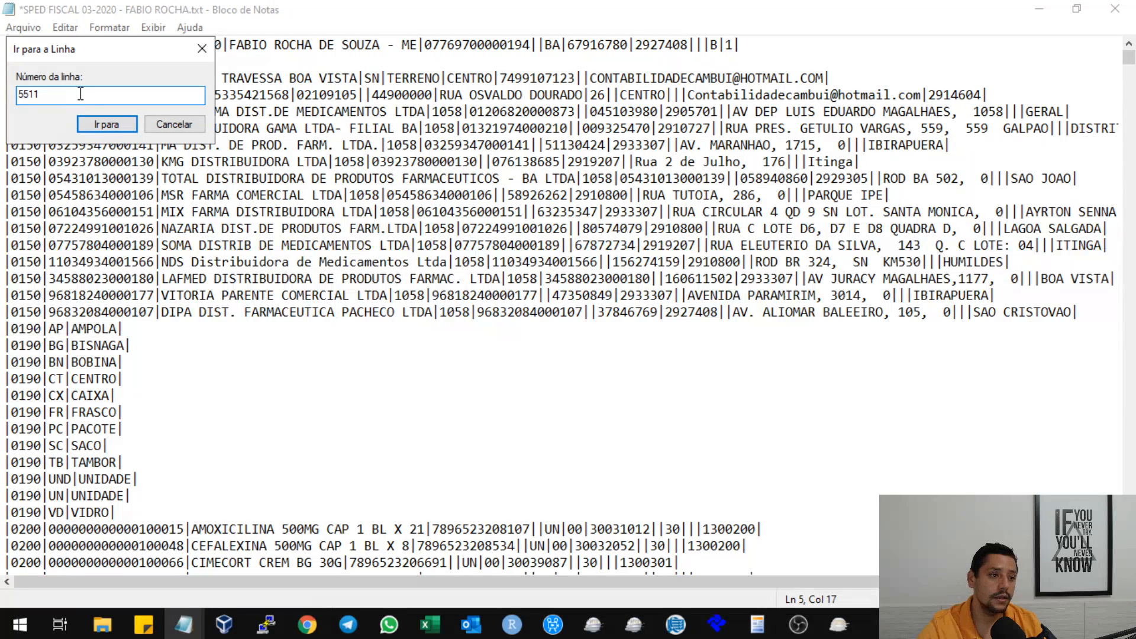
{"action": "left_click", "coordinate": [107, 124]}
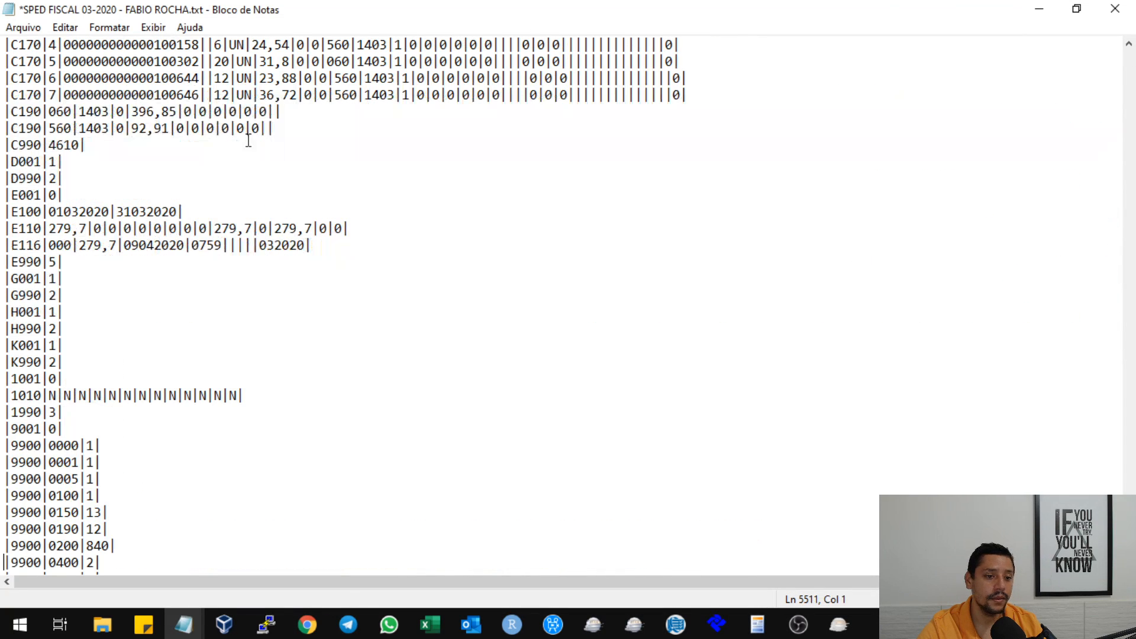
Examine the 9900 totalizer lines around records 0200 and 0400, placing the cursor in the 0400 line to compare line positions
{"action": "scroll", "coordinate": [117, 535], "scroll_direction": "down", "scroll_amount": 3}
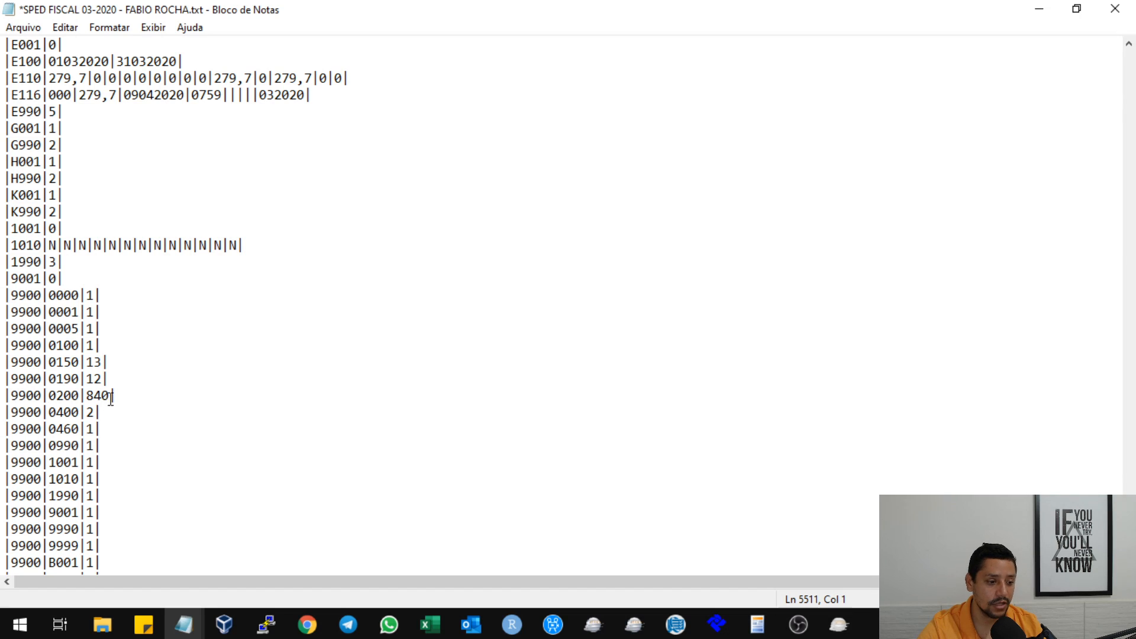
{"action": "left_click", "coordinate": [27, 408]}
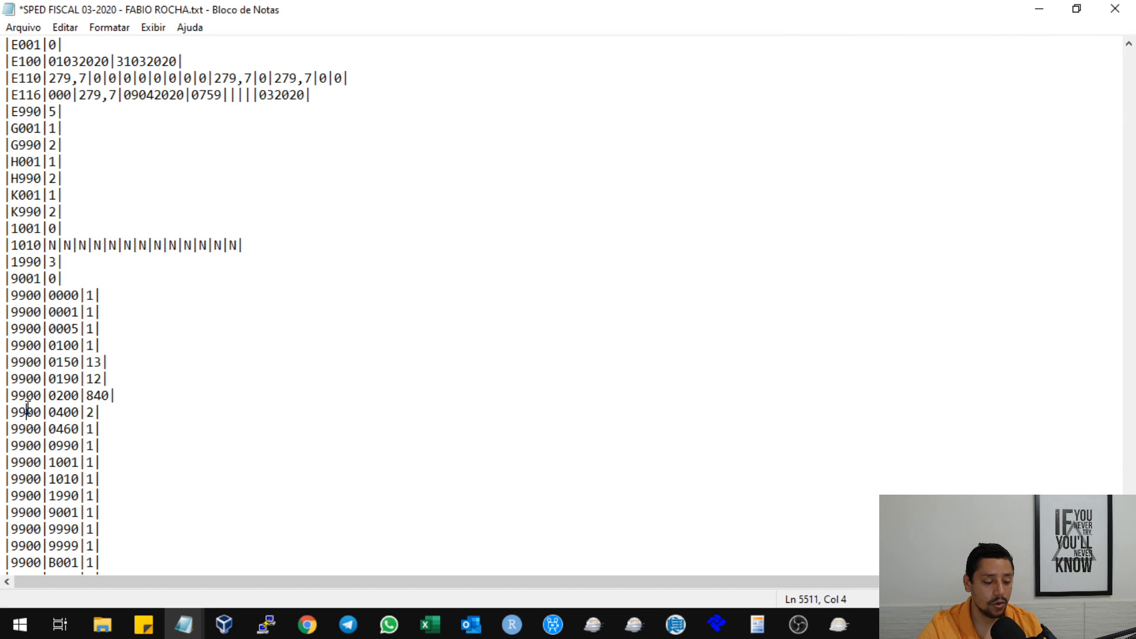
{"action": "left_click", "coordinate": [27, 414]}
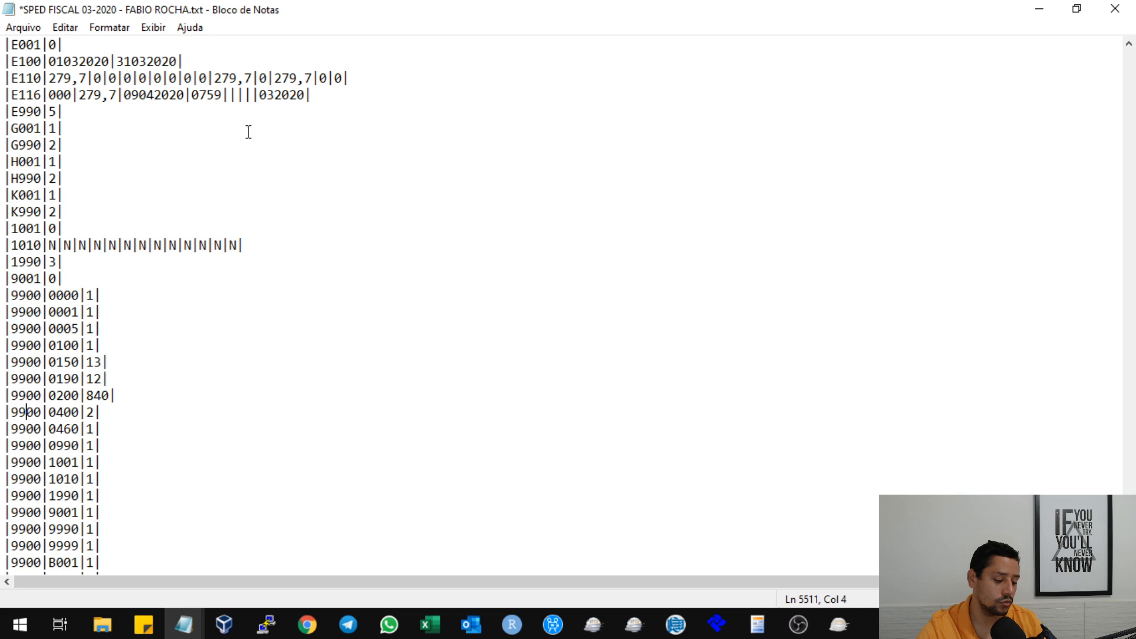
Save the edited text file and close the previous import error report in Sped Fiscal
{"action": "key", "text": "ctrl+s"}
{"action": "left_click", "coordinate": [333, 222]}
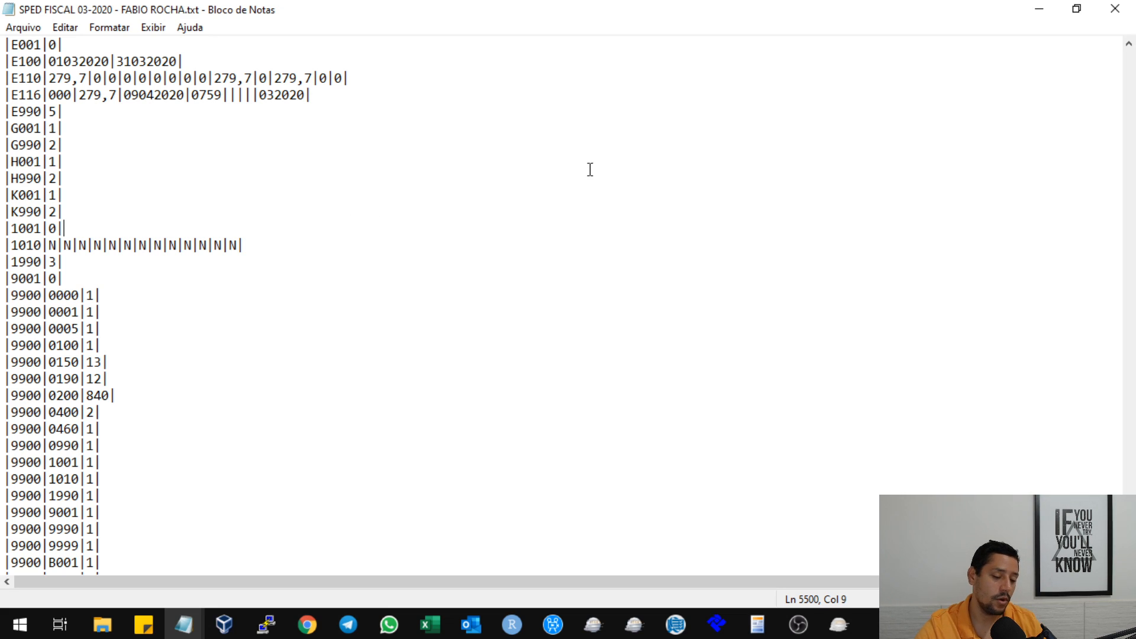
{"action": "left_click", "coordinate": [838, 624]}
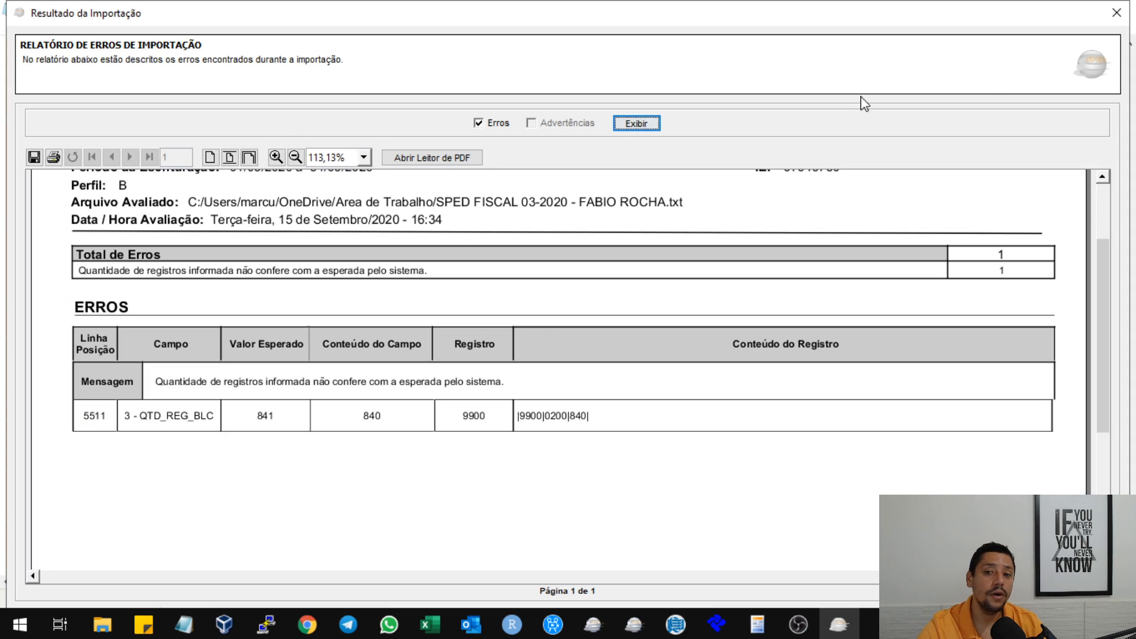
{"action": "left_click", "coordinate": [1116, 13]}
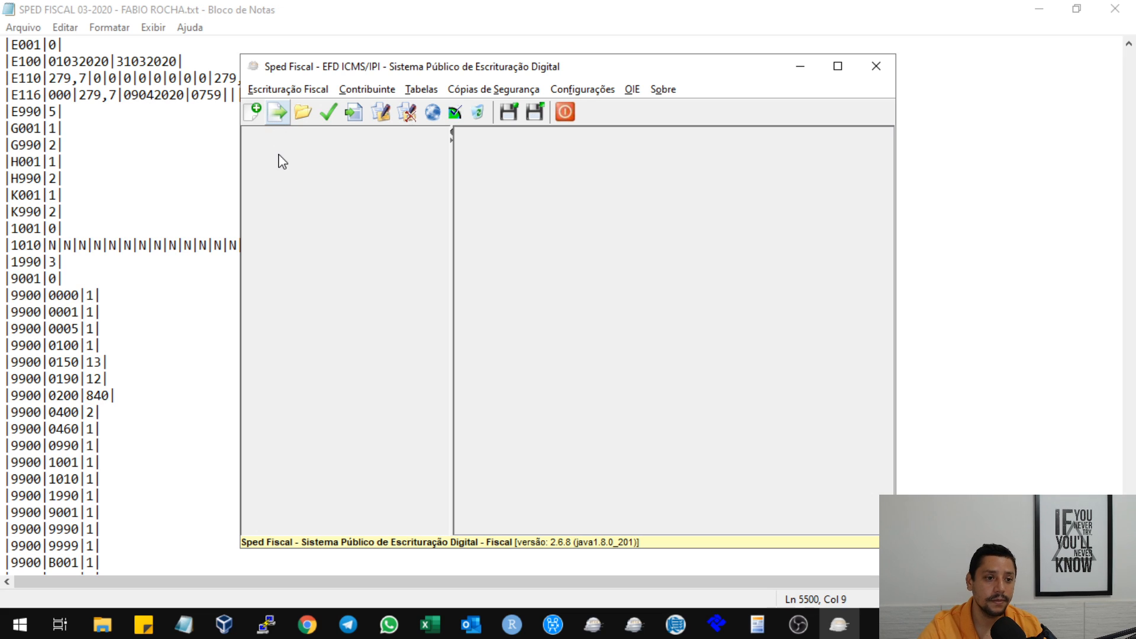
Start importing an escrituração and list Área de Trabalho in Detalhes view, sorted by modification date with the newest first
{"action": "left_click_drag", "start_coordinate": [676, 70], "coordinate": [652, 46]}
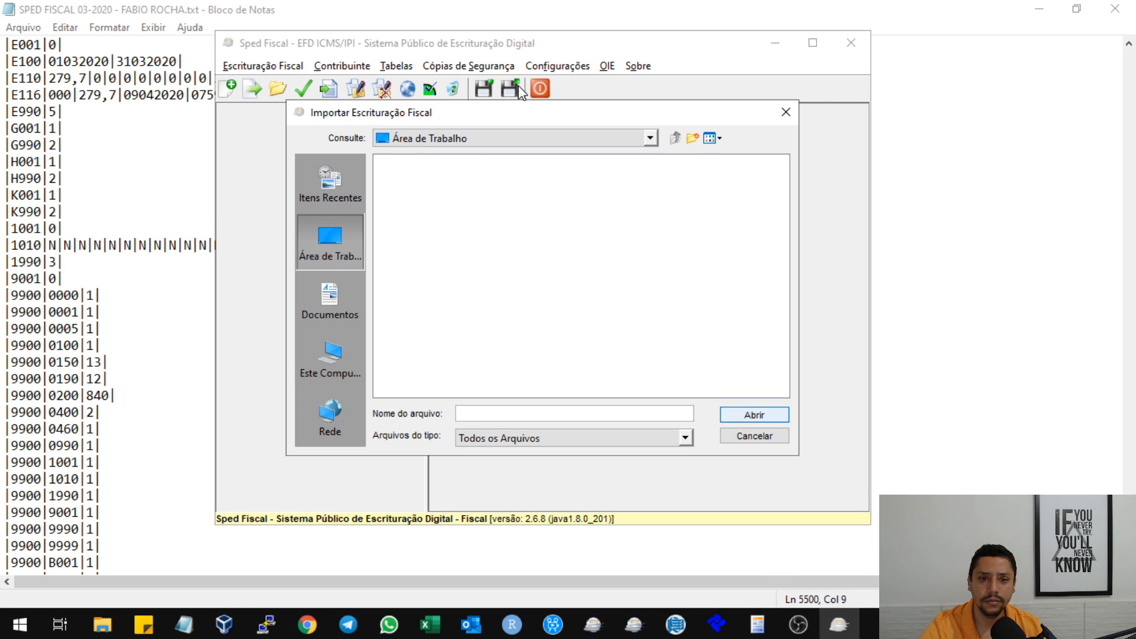
{"action": "left_click", "coordinate": [712, 138]}
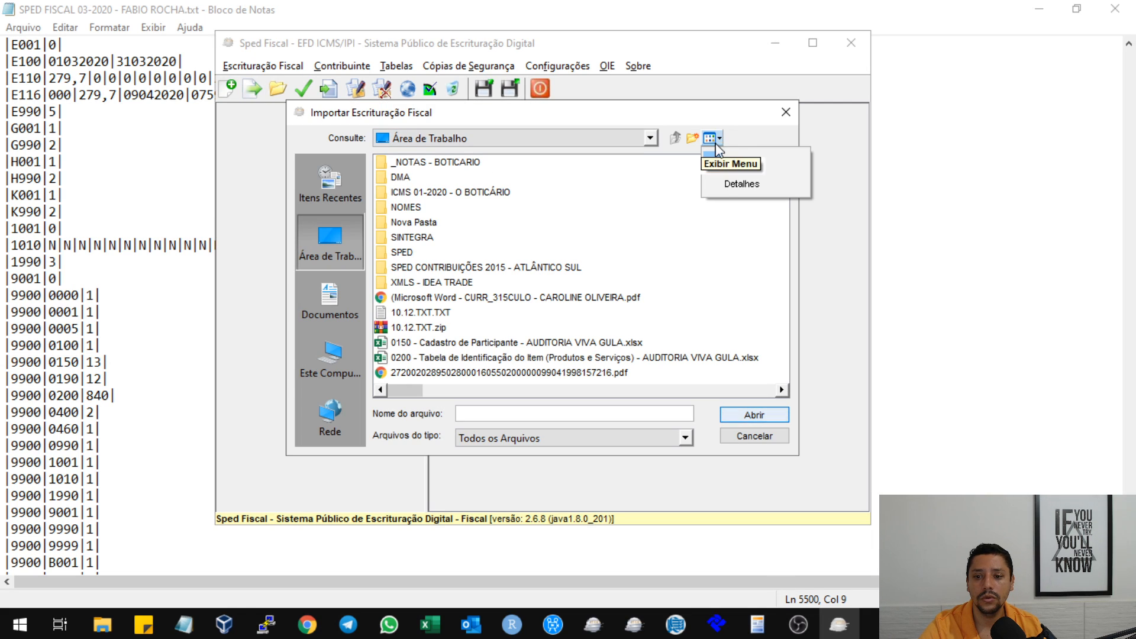
{"action": "left_click", "coordinate": [736, 179]}
{"action": "left_click", "coordinate": [730, 170]}
{"action": "left_click", "coordinate": [732, 172]}
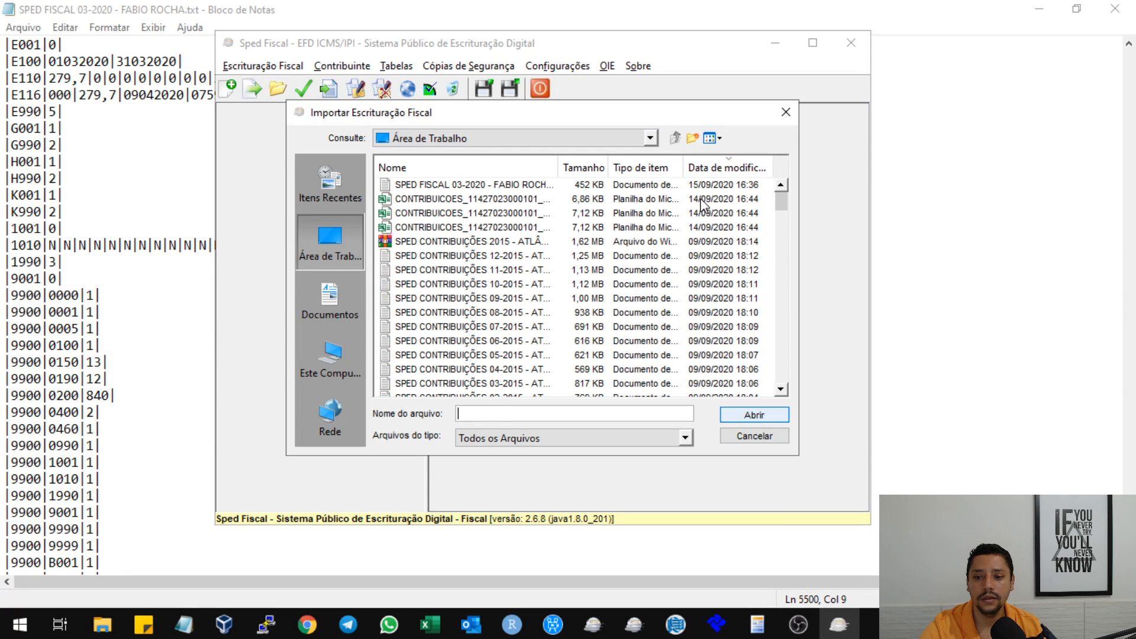
Import the saved SPED FISCAL 03-2020 text file and dismiss the resulting import message
{"action": "left_click", "coordinate": [466, 185]}
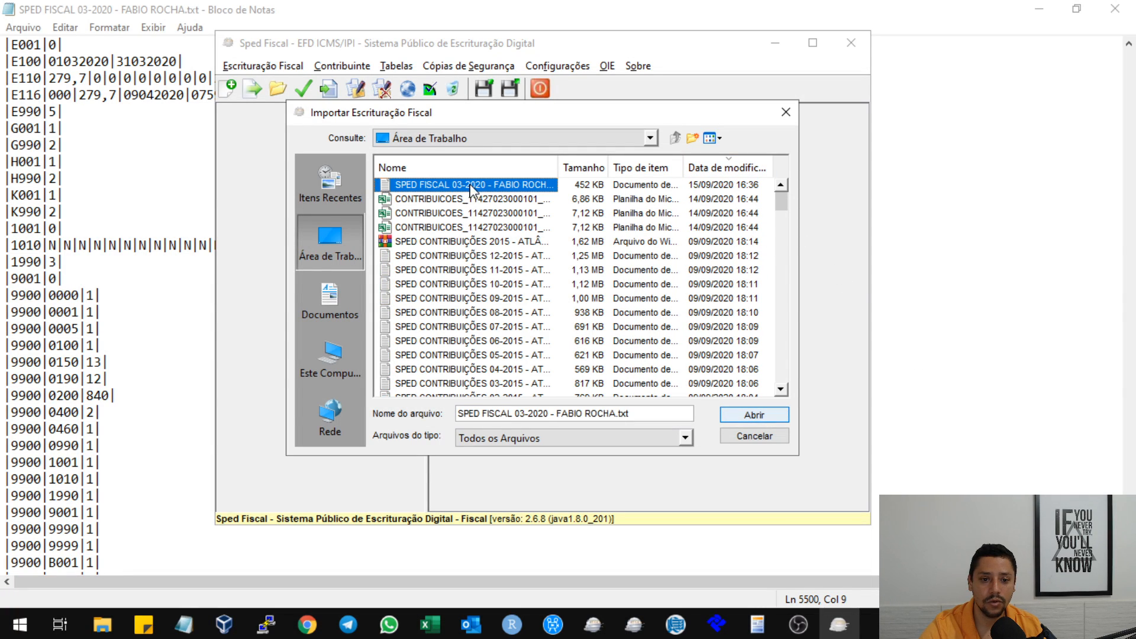
{"action": "left_click", "coordinate": [733, 414]}
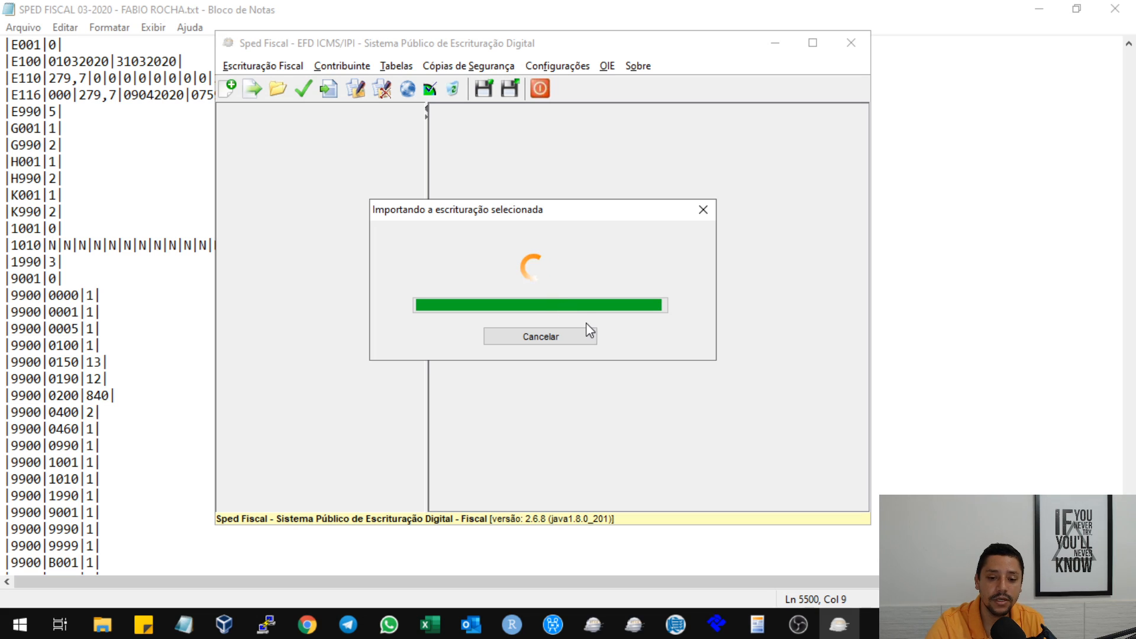
{"action": "left_click", "coordinate": [543, 314]}
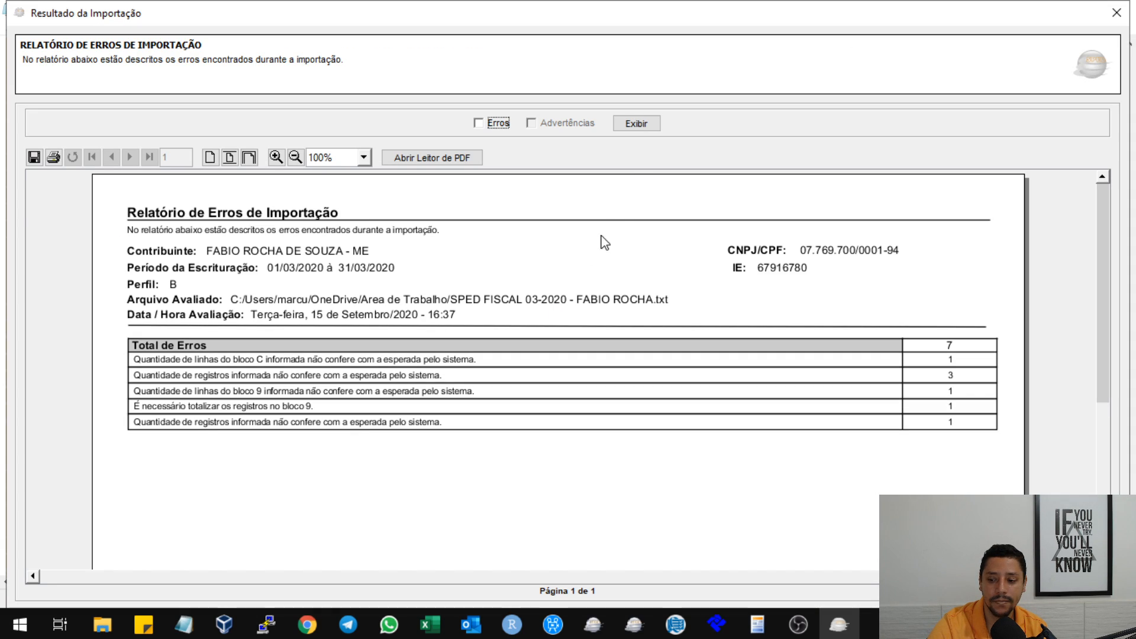
Display the Erros details of the new import report and examine the listed record and line count mismatches
{"action": "left_click", "coordinate": [498, 124]}
{"action": "left_click", "coordinate": [635, 123]}
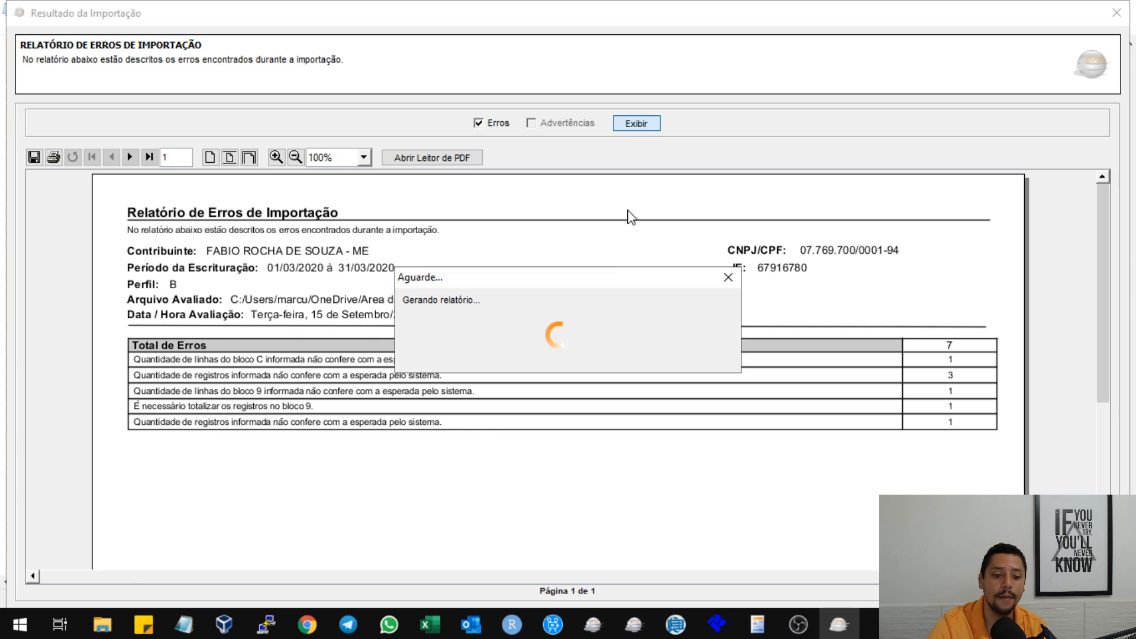
{"action": "scroll", "coordinate": [539, 275], "scroll_direction": "down", "scroll_amount": 6}
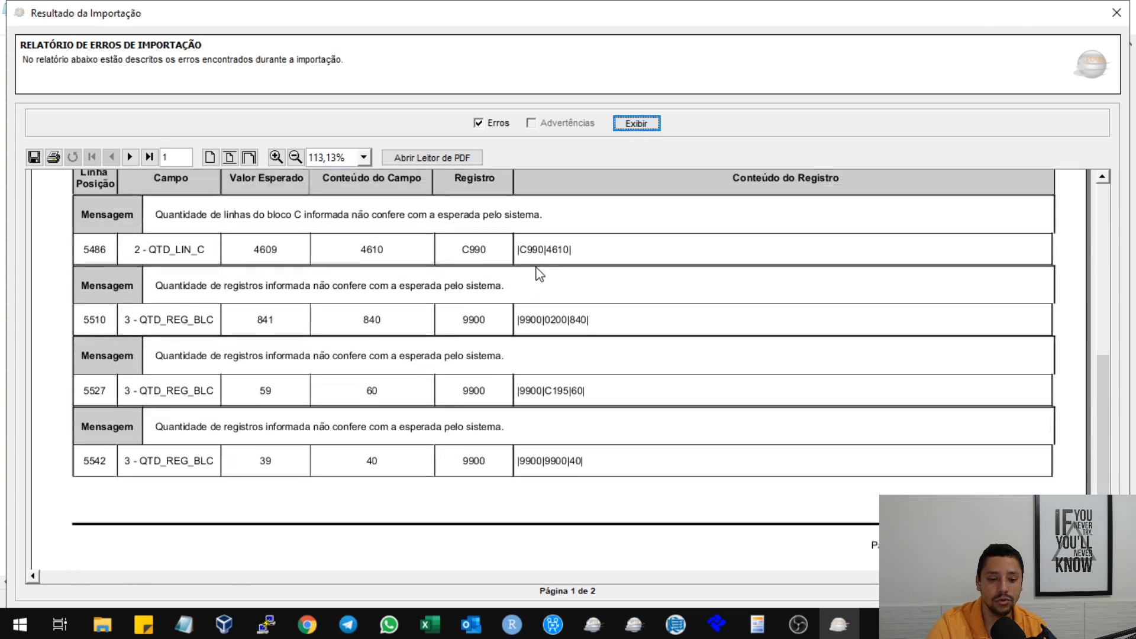
Switch to the SPED FISCAL 03-2020 text file in Bloco de Notas and go to line 5486
{"action": "scroll", "coordinate": [536, 278], "scroll_direction": "up", "scroll_amount": 1}
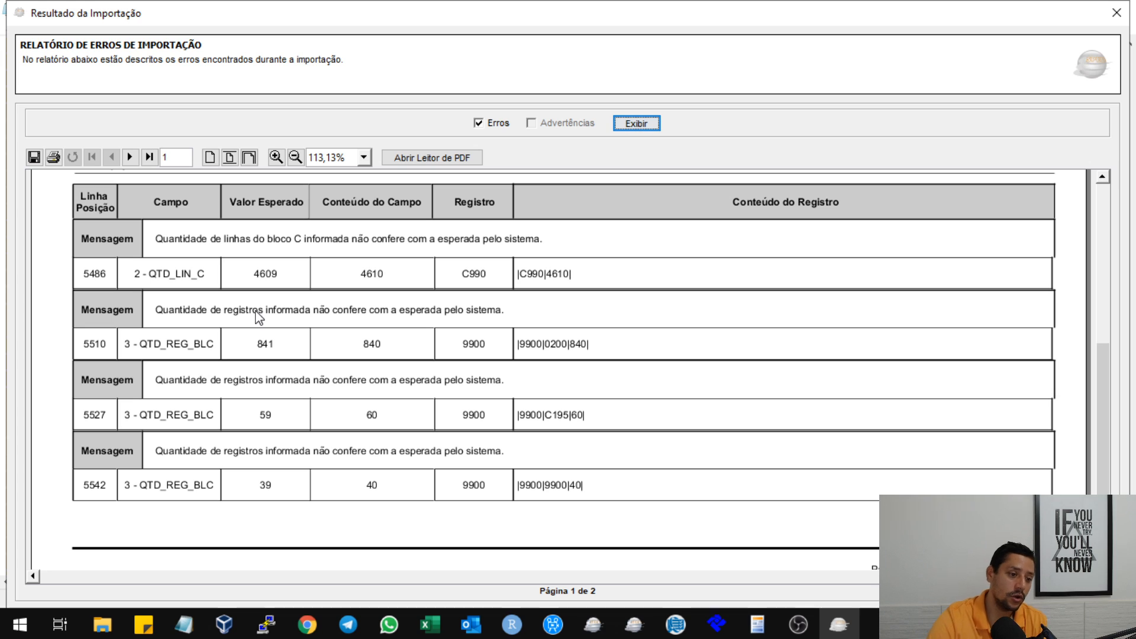
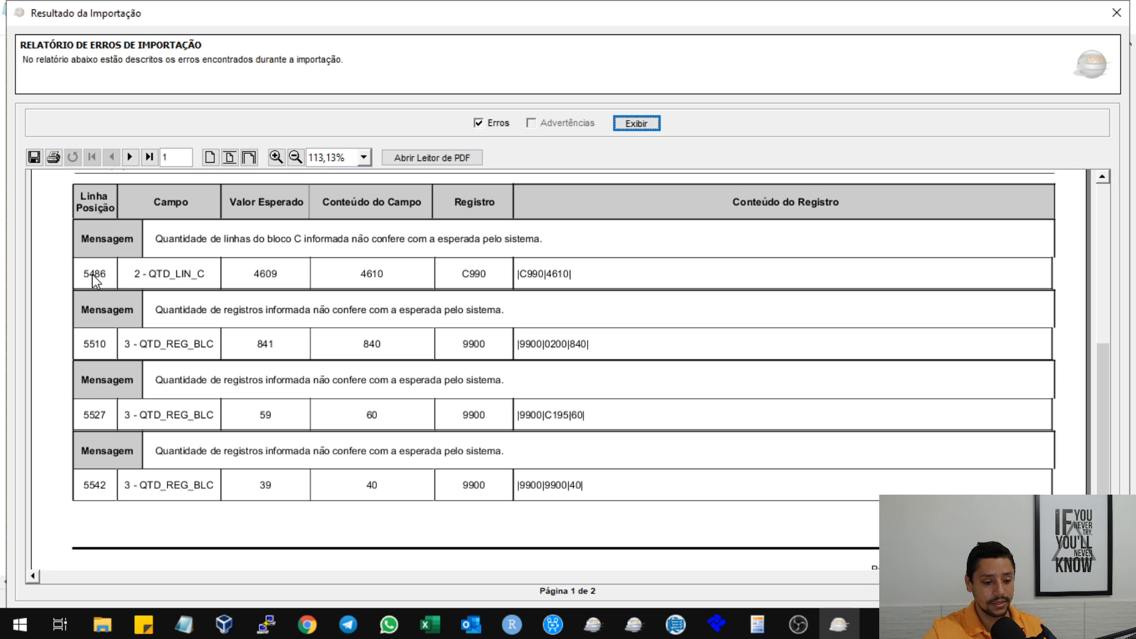
{"action": "left_click", "coordinate": [183, 624]}
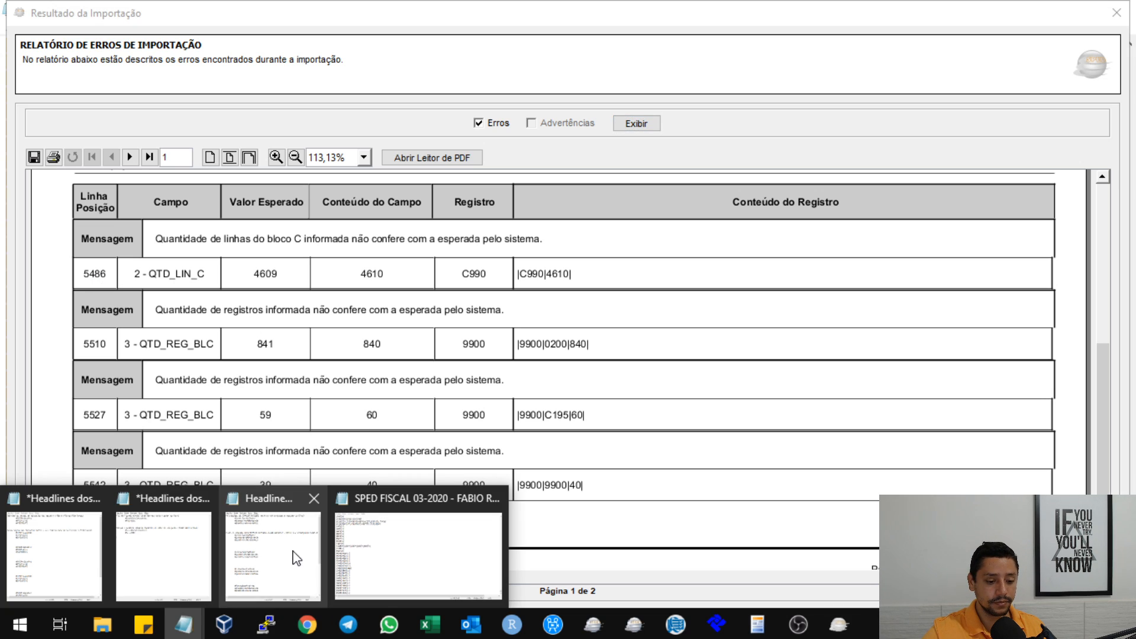
{"action": "left_click", "coordinate": [391, 542]}
{"action": "key", "text": "ctrl+g"}
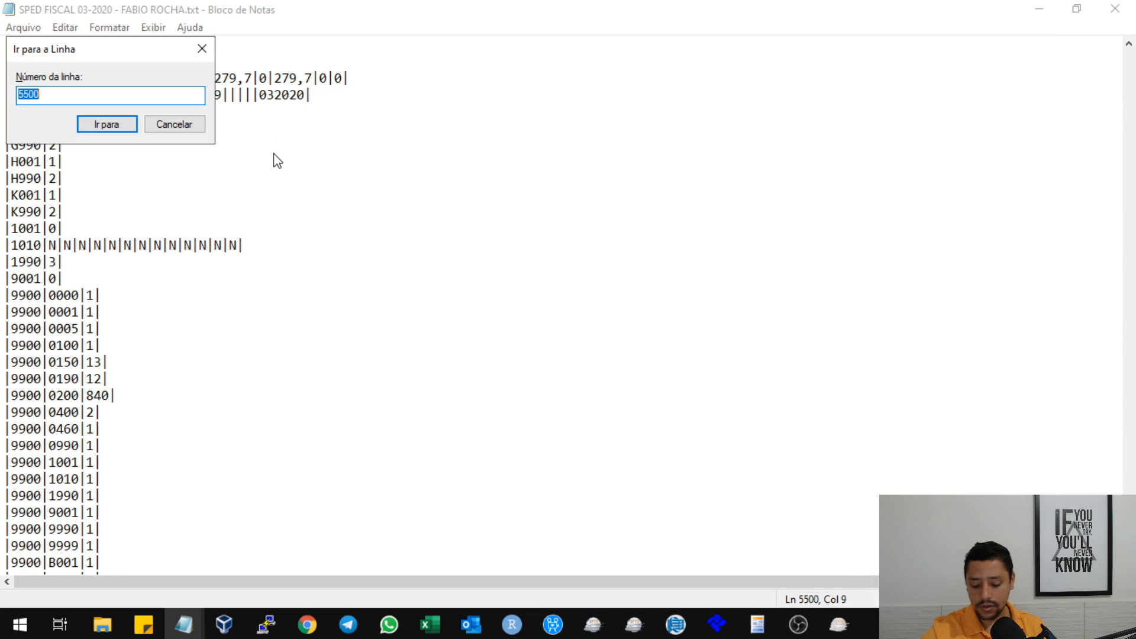
{"action": "type", "text": "5486"}
{"action": "key", "text": "Return"}
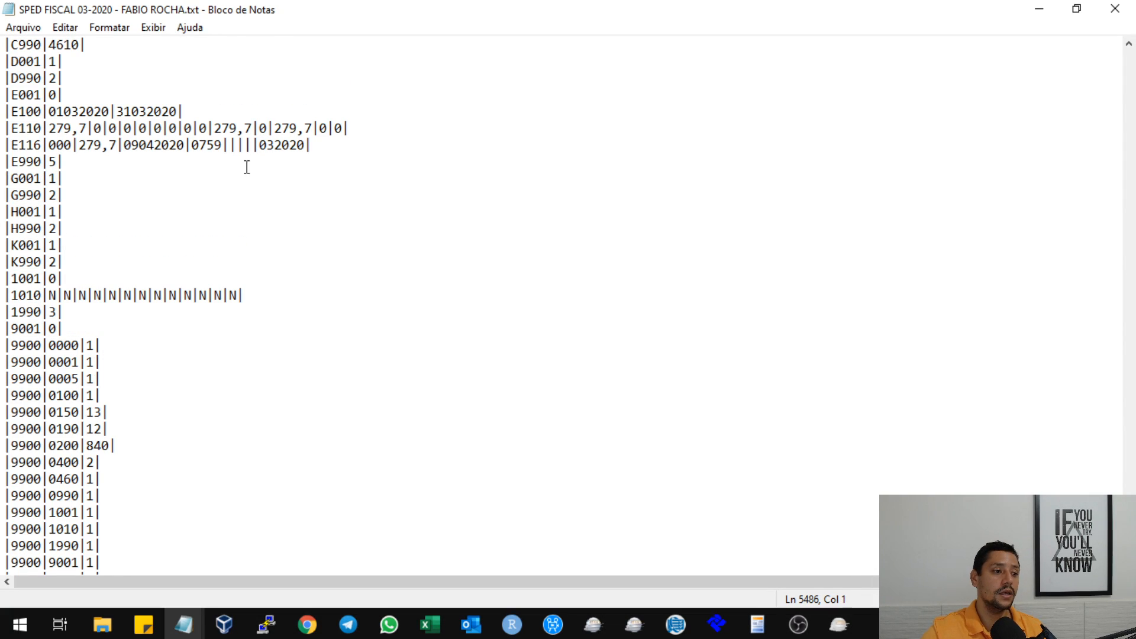
Set the block C line count in record C990 to 4609
{"action": "left_click", "coordinate": [56, 45]}
{"action": "scroll", "coordinate": [83, 93], "scroll_direction": "up", "scroll_amount": 2}
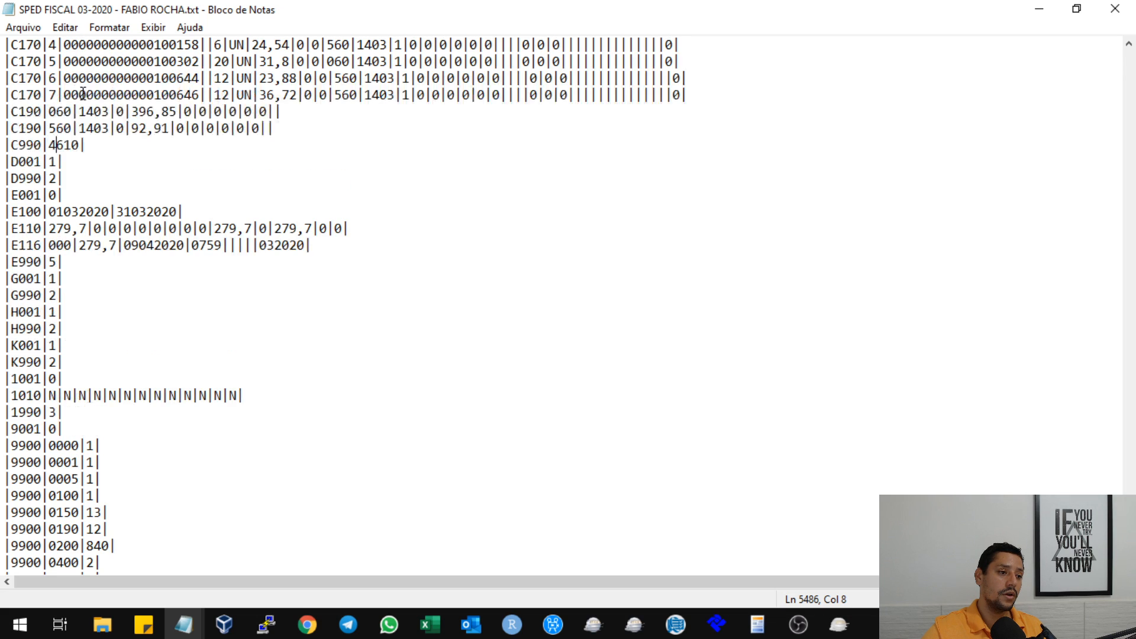
{"action": "left_click", "coordinate": [71, 144]}
{"action": "key", "text": "BackSpace"}
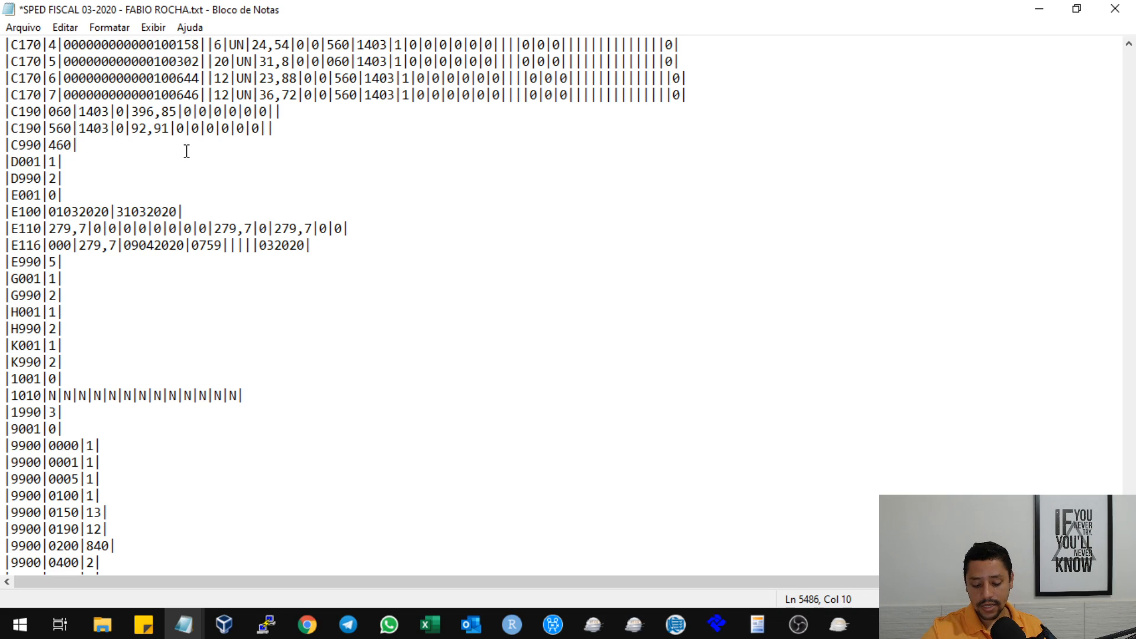
{"action": "type", "text": "9"}
{"action": "scroll", "coordinate": [220, 168], "scroll_direction": "down", "scroll_amount": 2}
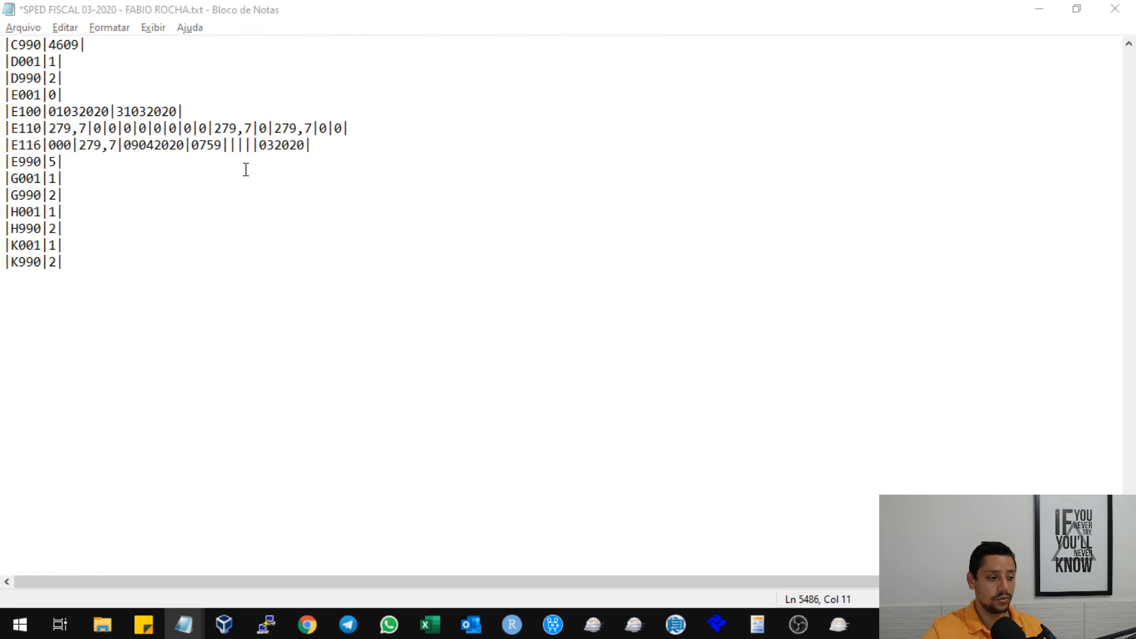
Switch to the import error report and examine the remaining count mismatches on both of its pages
{"action": "key", "text": "alt+Tab"}
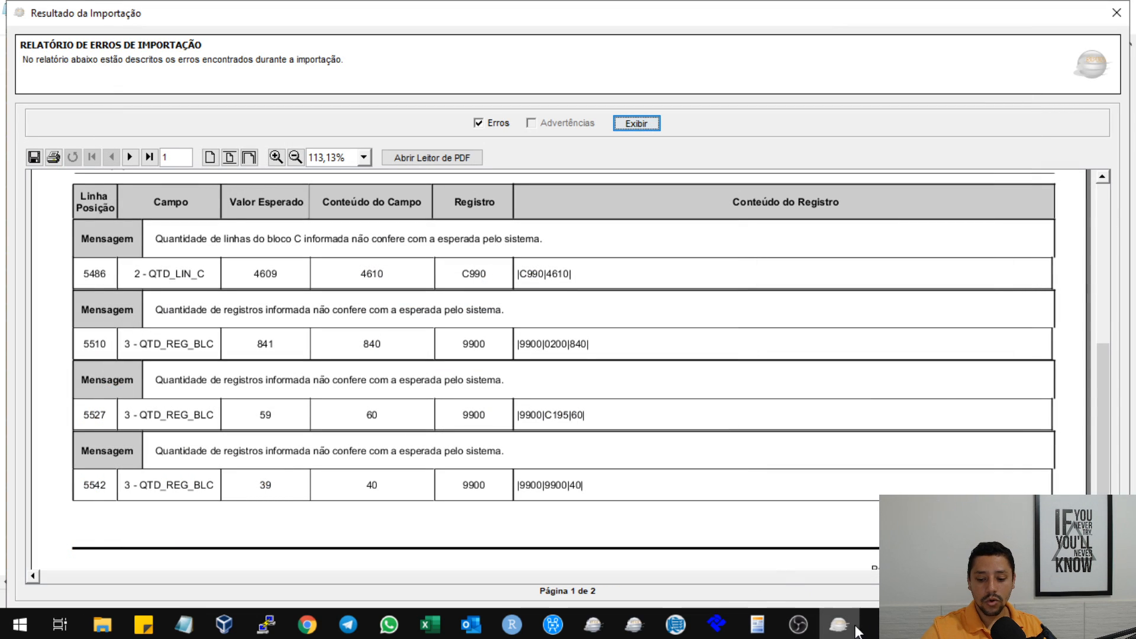
{"action": "scroll", "coordinate": [230, 281], "scroll_direction": "down", "scroll_amount": 1}
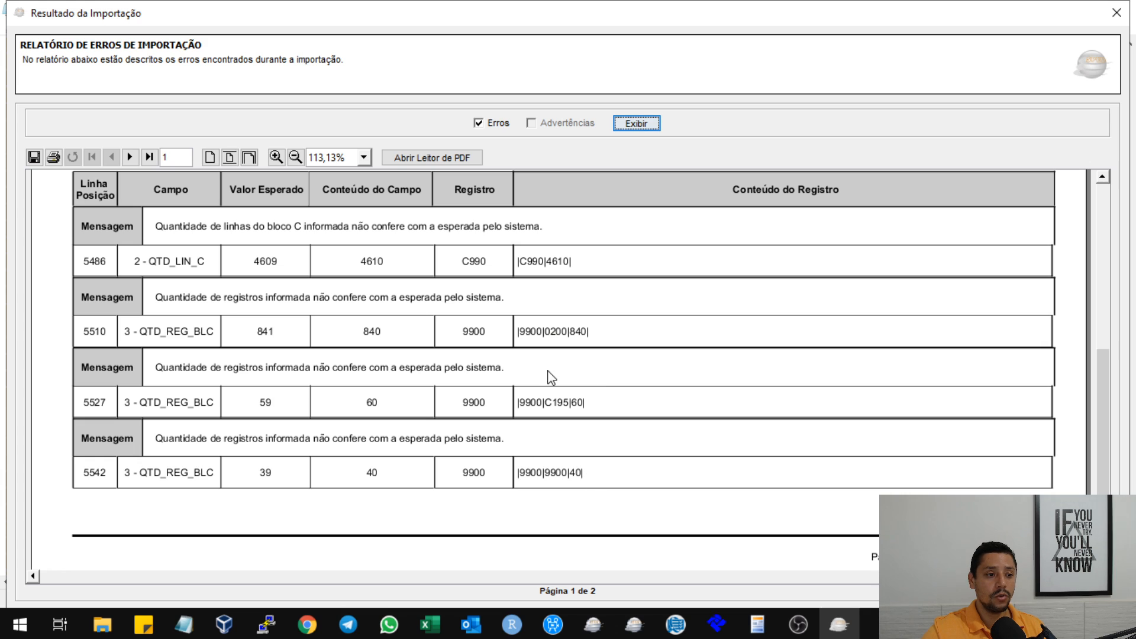
{"action": "left_click", "coordinate": [129, 157]}
{"action": "scroll", "coordinate": [586, 343], "scroll_direction": "up", "scroll_amount": 5}
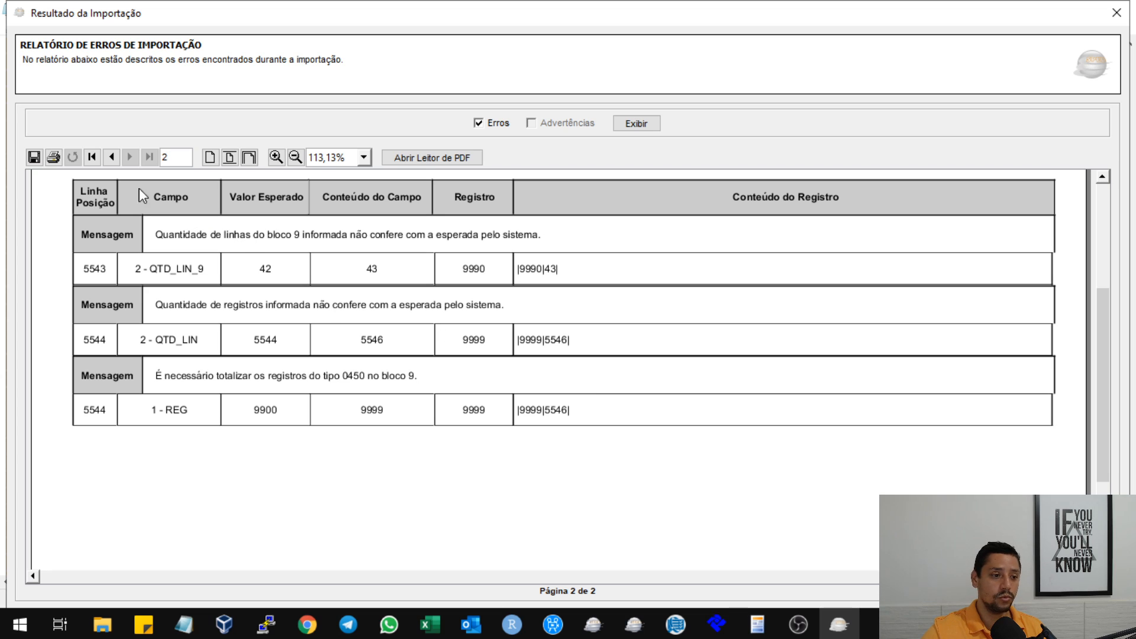
{"action": "left_click", "coordinate": [111, 157]}
{"action": "scroll", "coordinate": [661, 314], "scroll_direction": "down", "scroll_amount": 3}
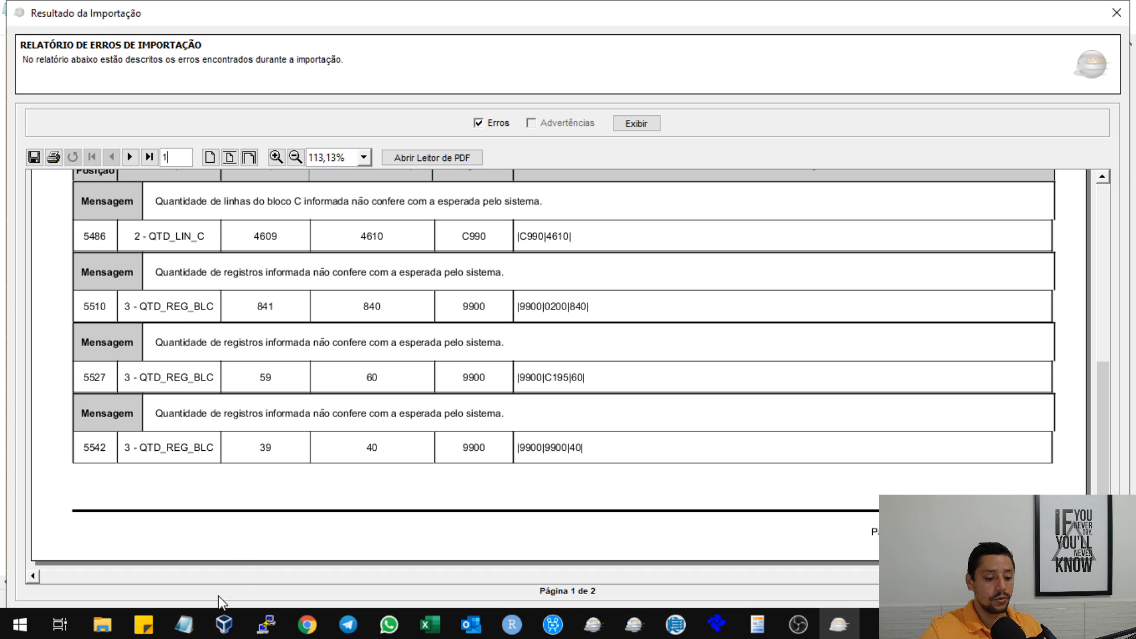
Go to line 5510 of the SPED FISCAL 03-2020 text file and set the 9900 total for record 0200 to 841
{"action": "left_click", "coordinate": [184, 624]}
{"action": "left_click", "coordinate": [399, 547]}
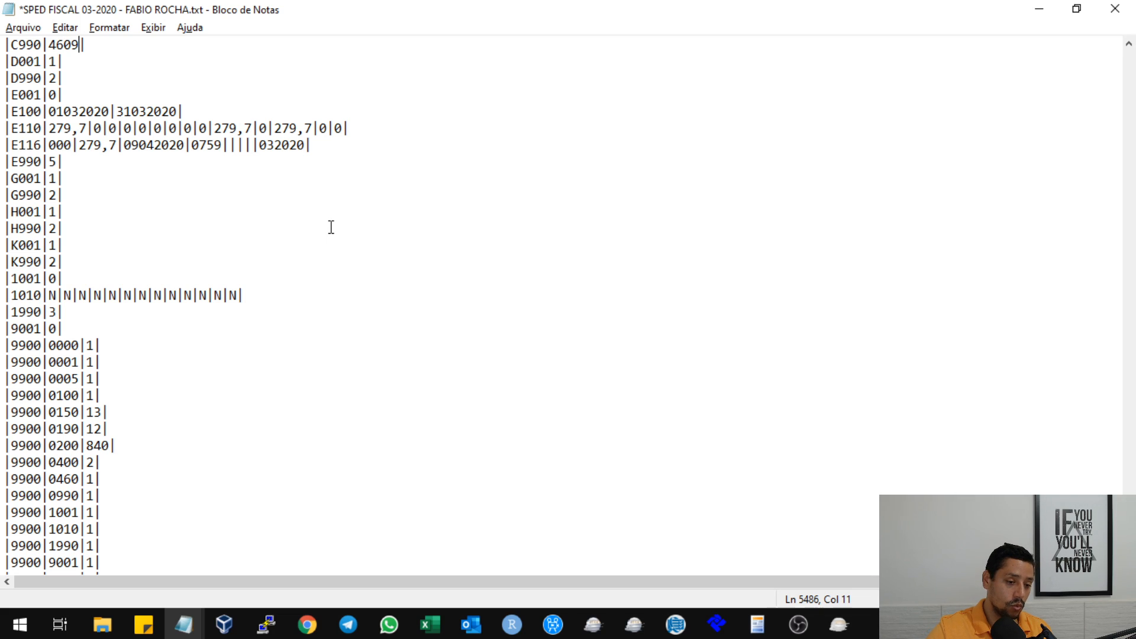
{"action": "key", "text": "ctrl+g"}
{"action": "type", "text": "5510"}
{"action": "key", "text": "Return"}
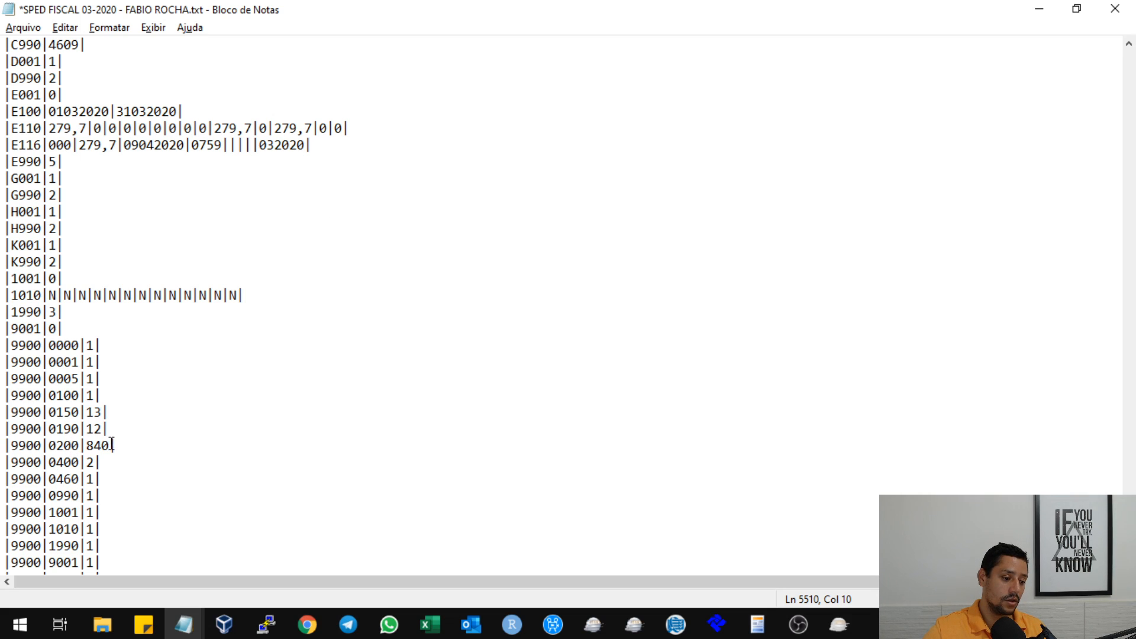
{"action": "key", "text": "BackSpace"}
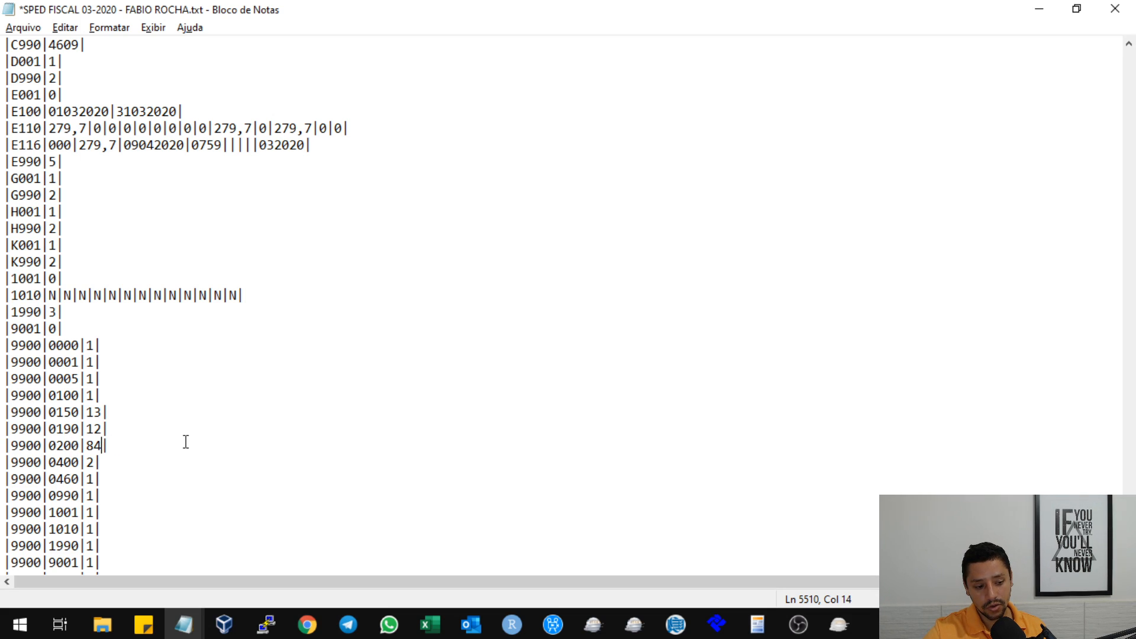
{"action": "type", "text": "1"}
{"action": "left_click", "coordinate": [301, 353]}
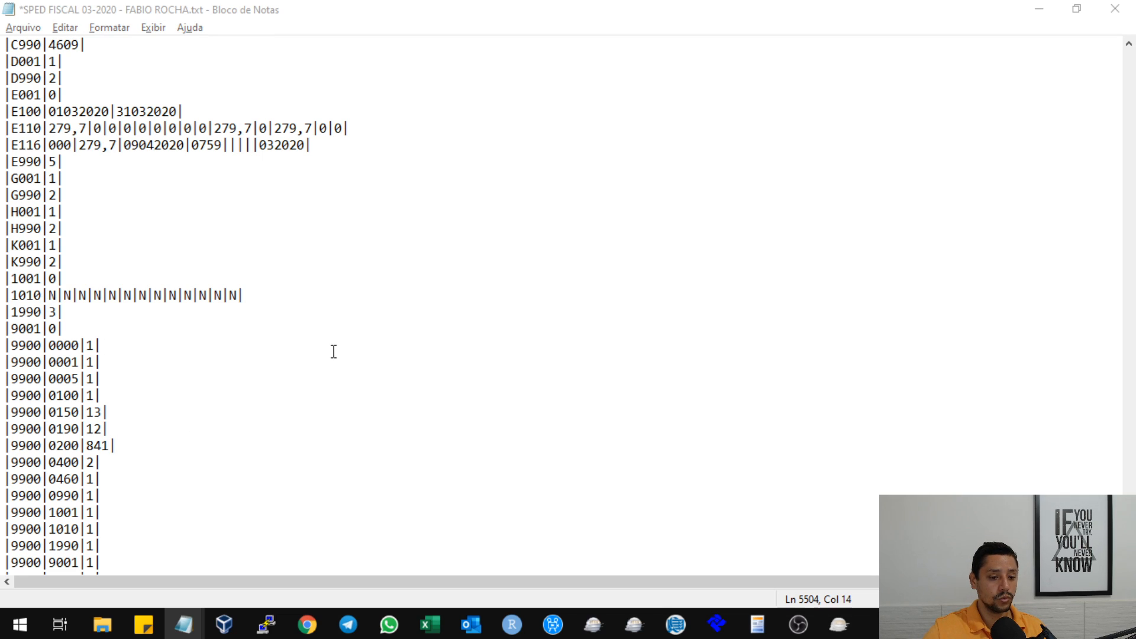
Return to the import error report and examine the count mismatch for record C195
{"action": "key", "text": "alt+Tab"}
{"action": "left_click", "coordinate": [603, 521]}
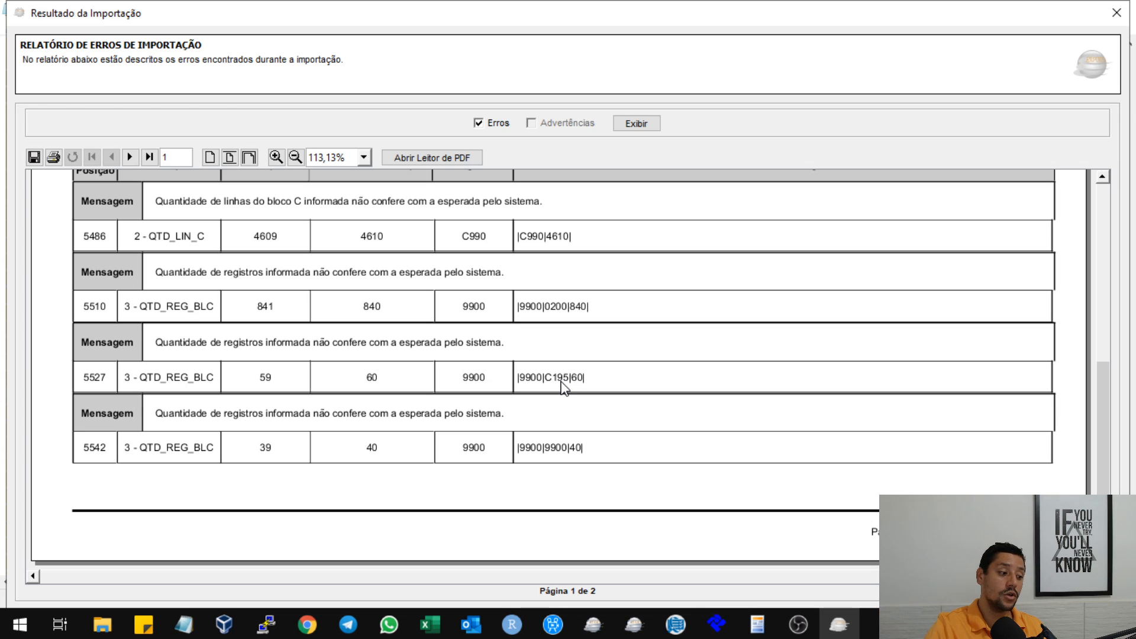
{"action": "scroll", "coordinate": [580, 340], "scroll_direction": "up", "scroll_amount": 1}
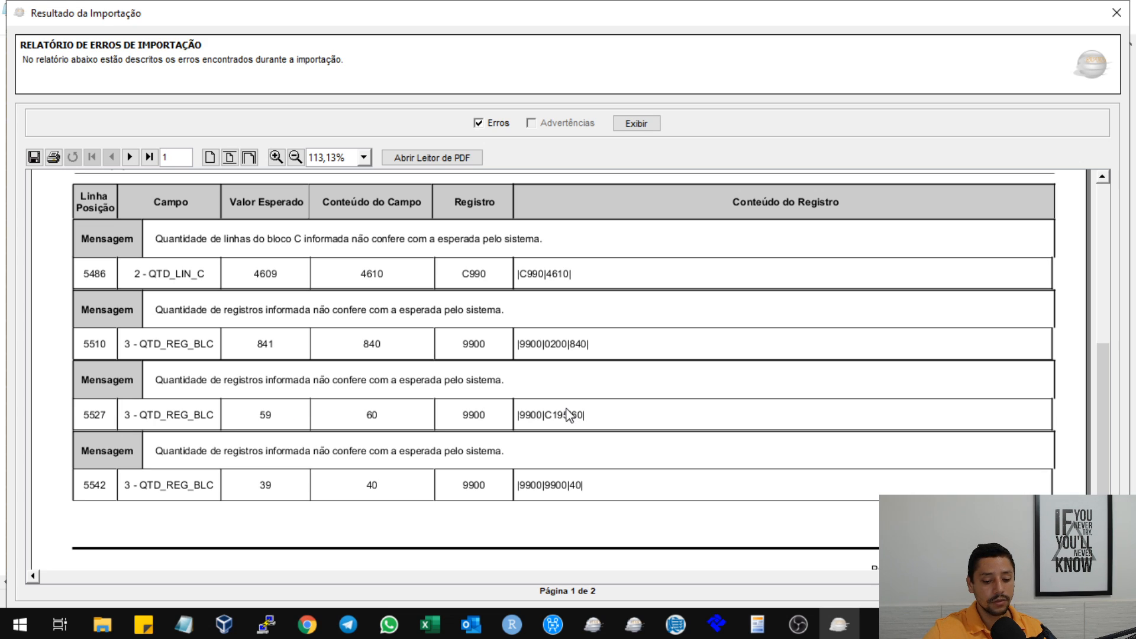
Go to line 5527 of the SPED FISCAL 03-2020 text file and set the 9900 total for record C195 to 59
{"action": "left_click", "coordinate": [183, 624]}
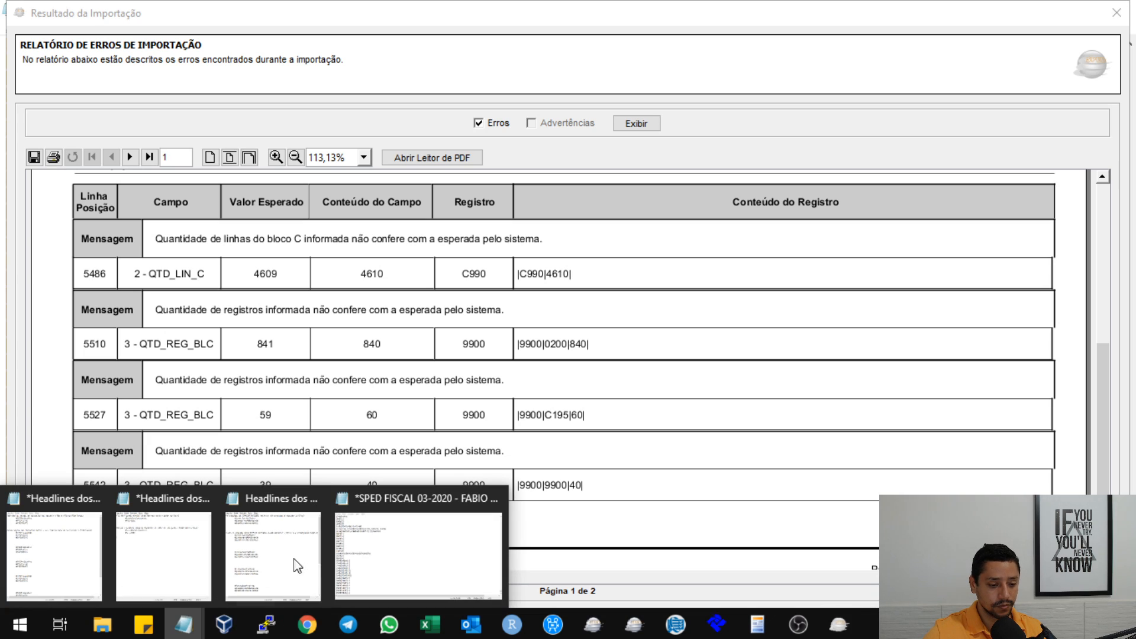
{"action": "left_click", "coordinate": [435, 538]}
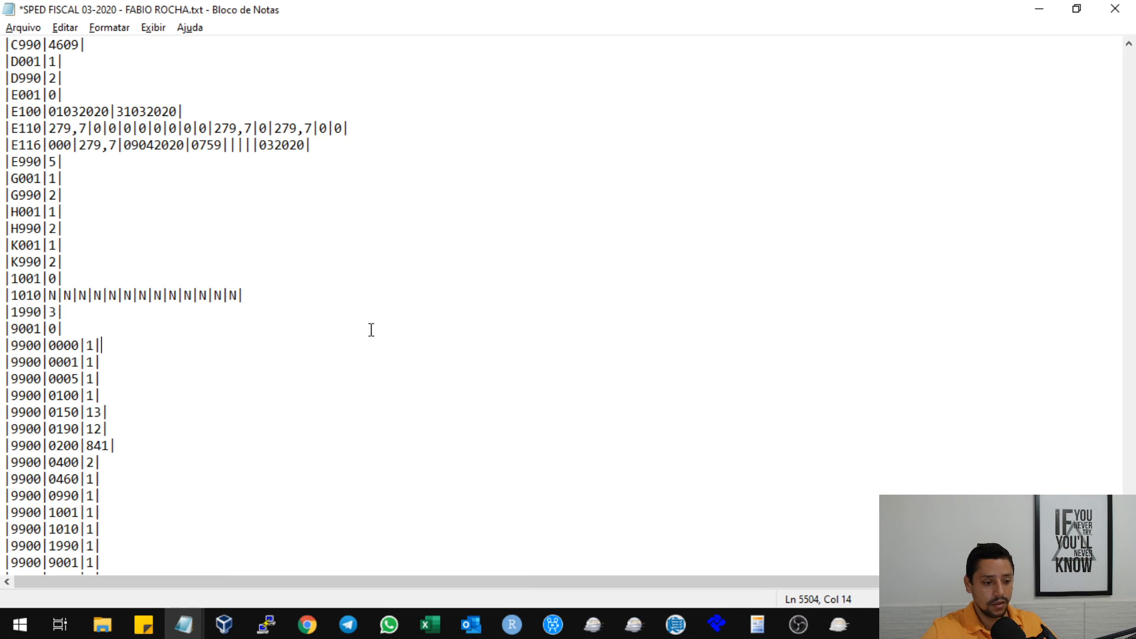
{"action": "key", "text": "ctrl+g"}
{"action": "type", "text": "5527"}
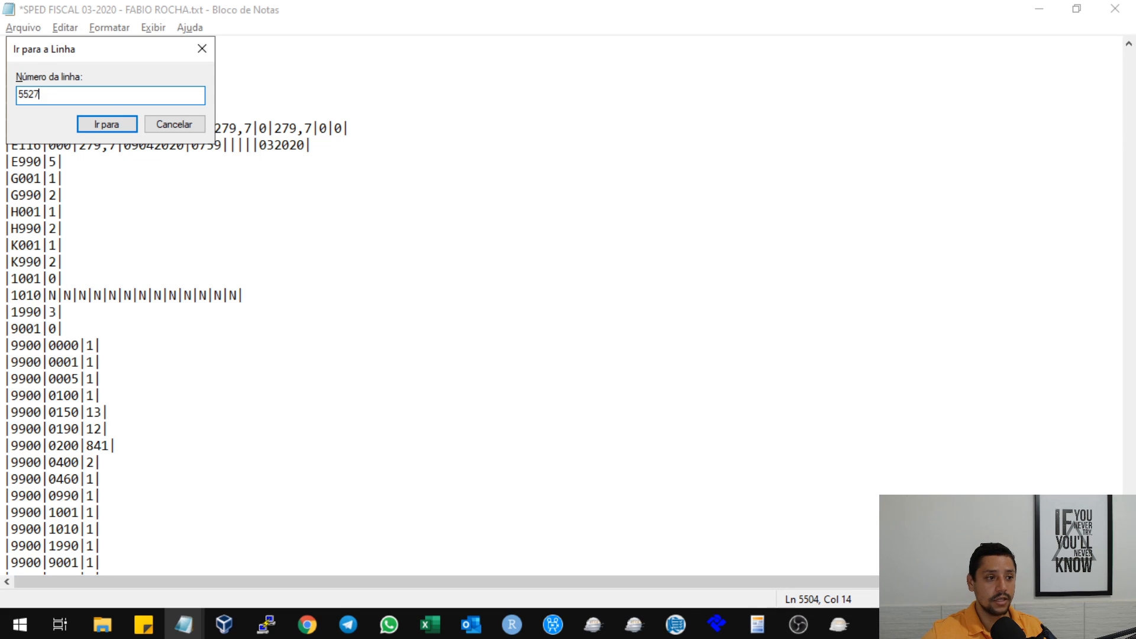
{"action": "key", "text": "Return"}
{"action": "scroll", "coordinate": [368, 246], "scroll_direction": "down", "scroll_amount": 6}
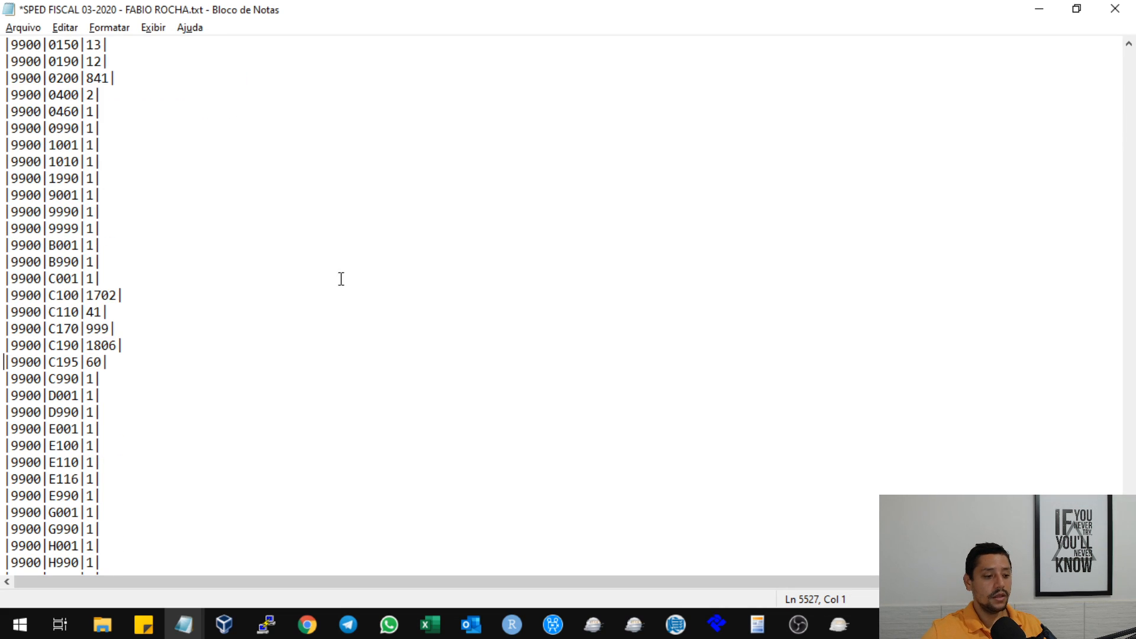
{"action": "left_click", "coordinate": [93, 261]}
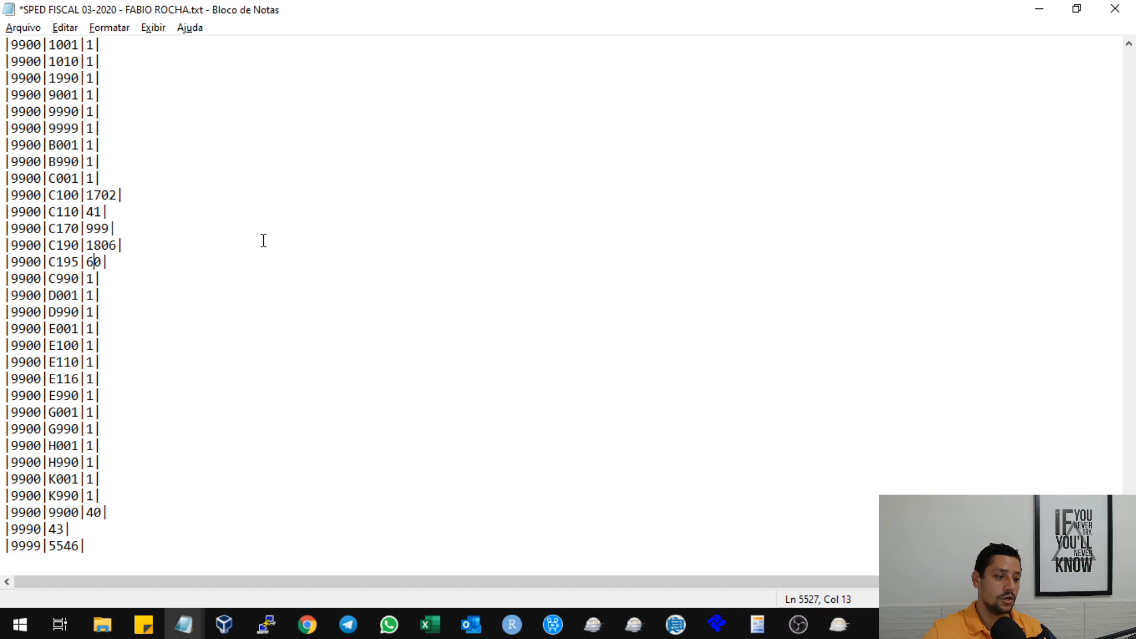
{"action": "key", "text": "BackSpace"}
{"action": "type", "text": "59"}
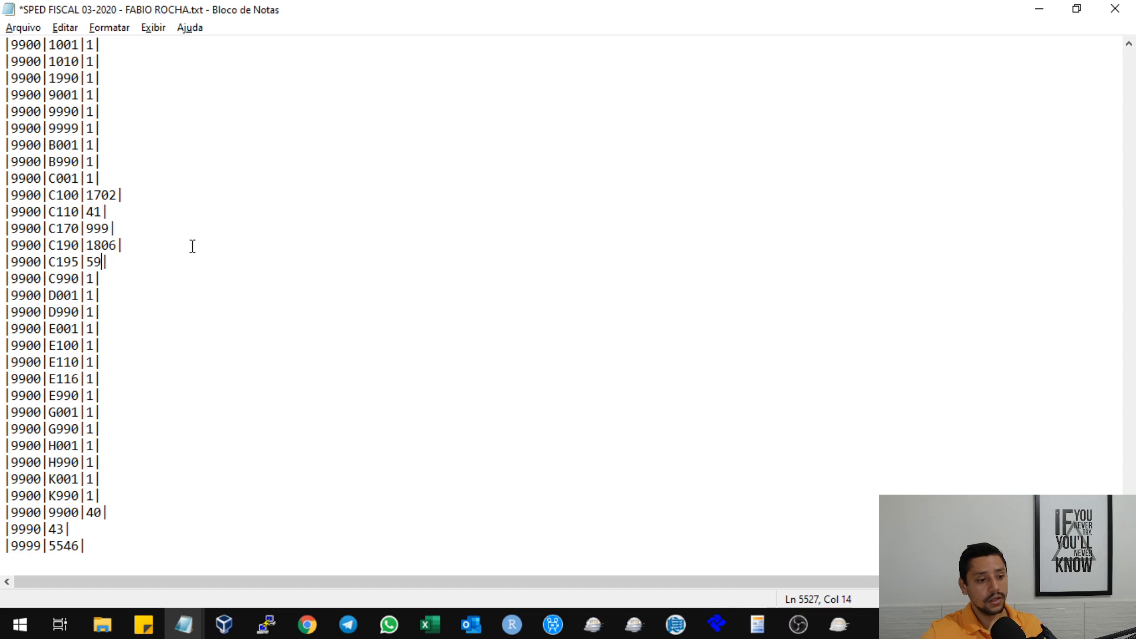
{"action": "left_click", "coordinate": [159, 237]}
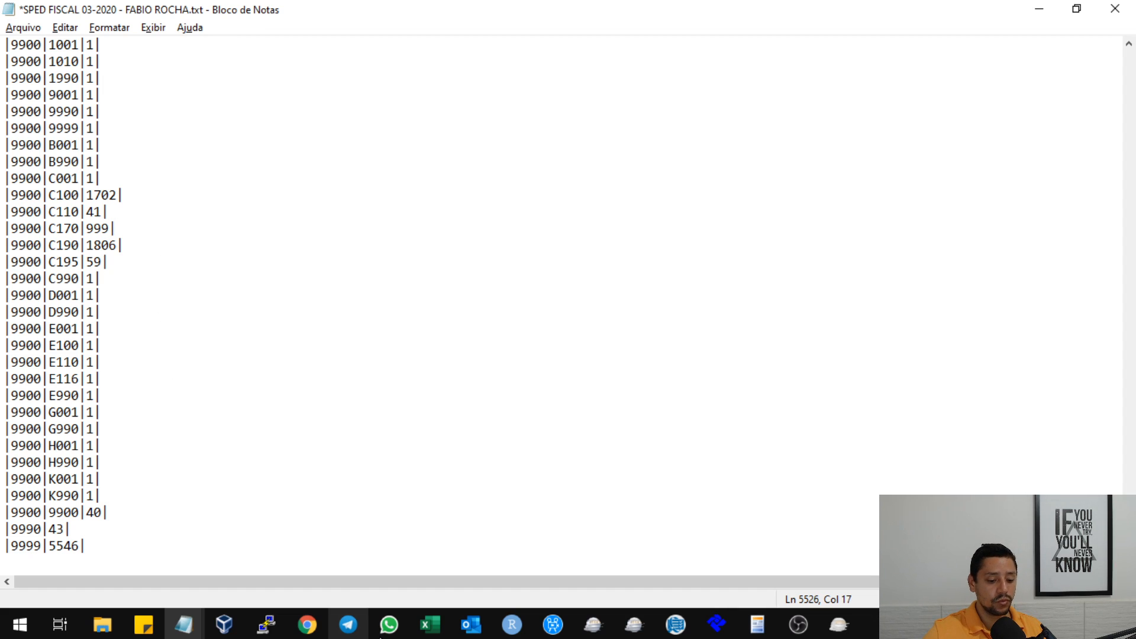
Check the error for line 5542 in the import report, returning to the SPED FISCAL 03-2020 text file
{"action": "left_click", "coordinate": [843, 628]}
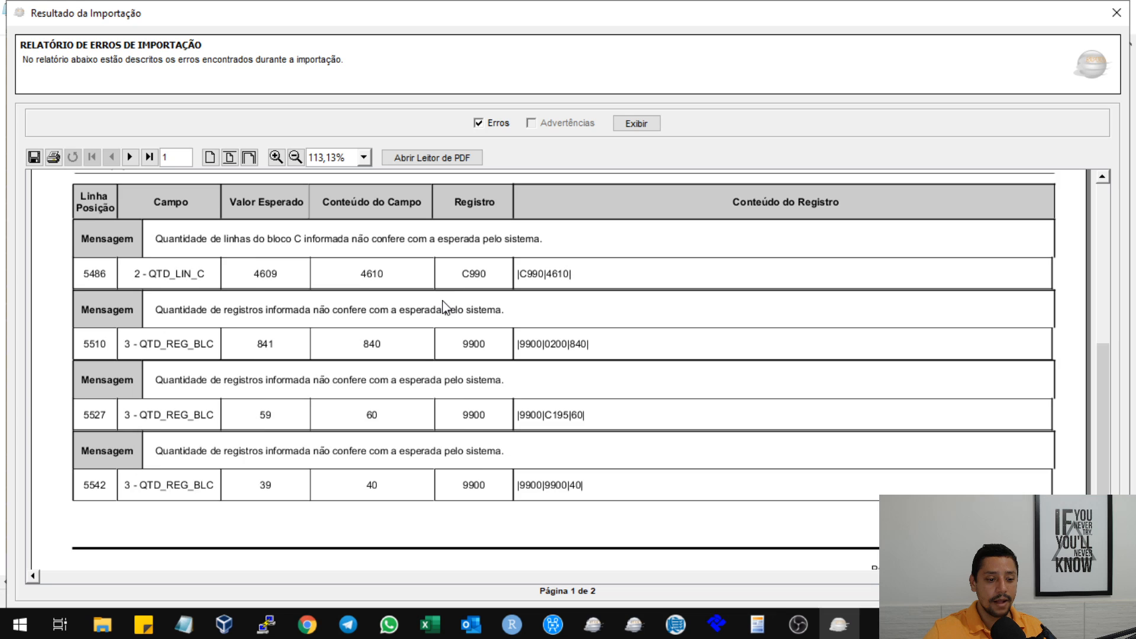
{"action": "scroll", "coordinate": [446, 307], "scroll_direction": "down", "scroll_amount": 1}
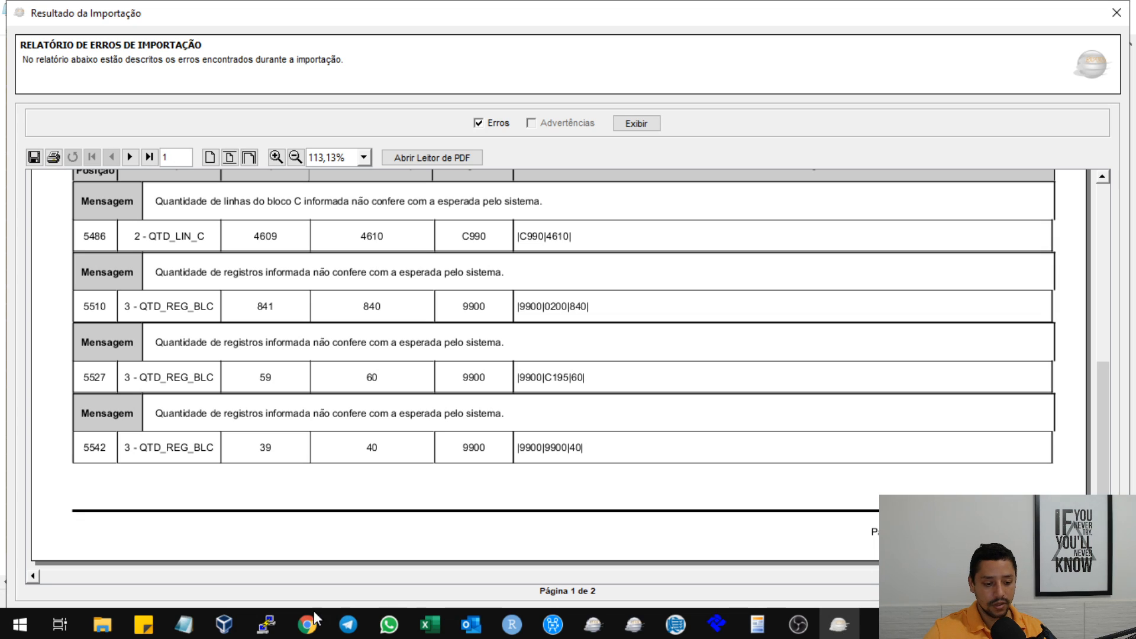
{"action": "left_click", "coordinate": [184, 624]}
{"action": "left_click", "coordinate": [405, 556]}
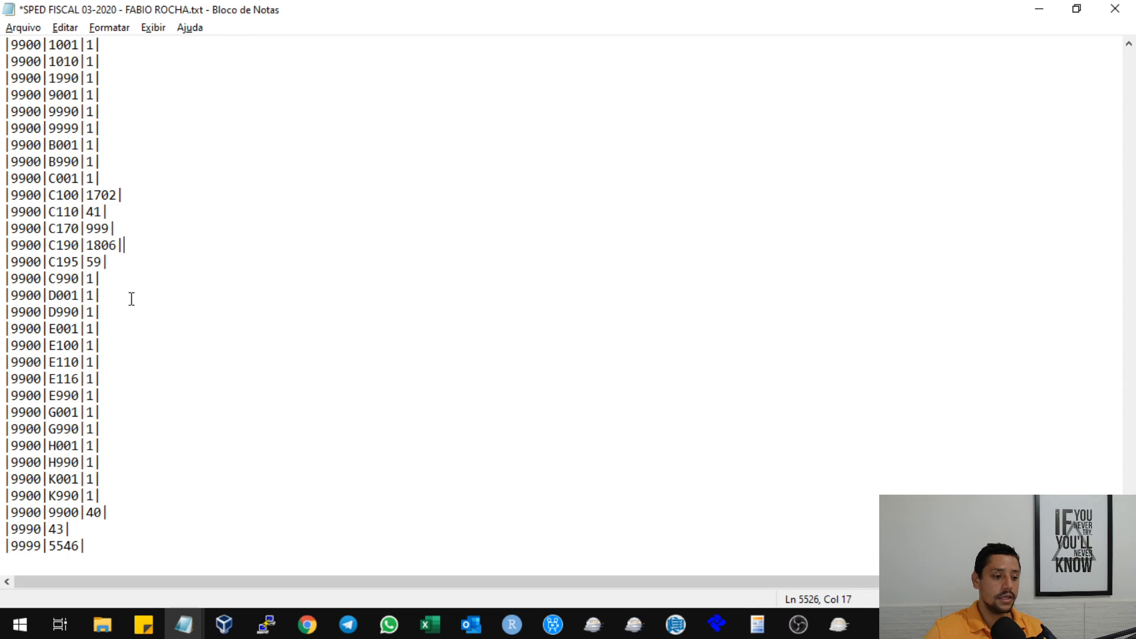
Examine the 9900 totals lines in block 9, highlighting those around record C195 and the one for record 0460
{"action": "left_click_drag", "start_coordinate": [131, 282], "coordinate": [5, 261]}
{"action": "left_click", "coordinate": [110, 228]}
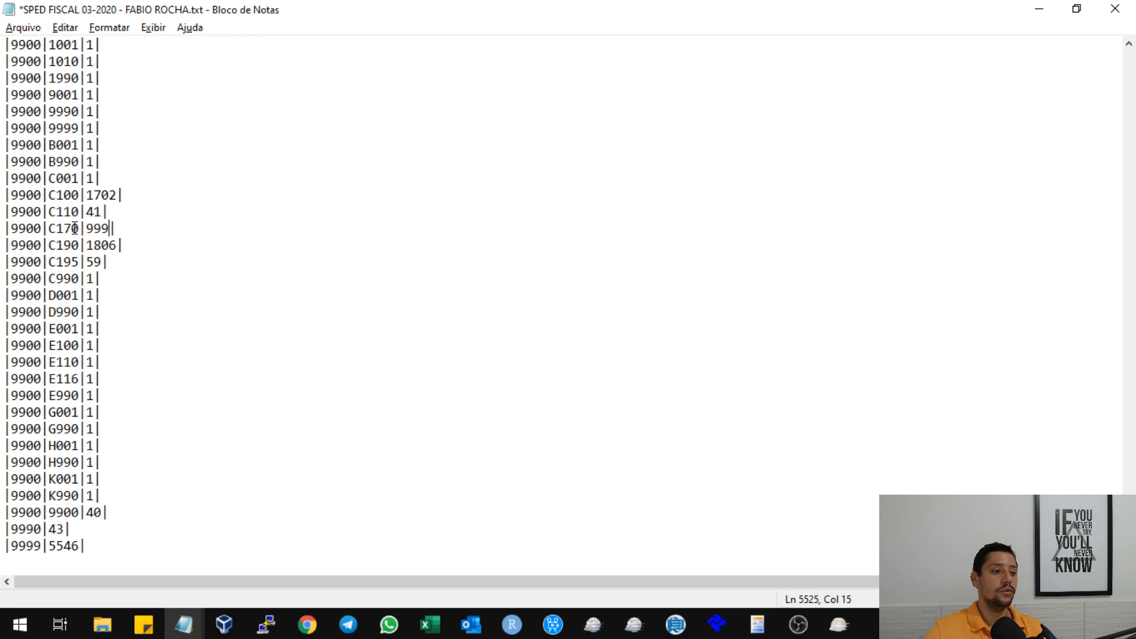
{"action": "scroll", "coordinate": [77, 195], "scroll_direction": "up", "scroll_amount": 3}
{"action": "scroll", "coordinate": [90, 194], "scroll_direction": "up", "scroll_amount": 3}
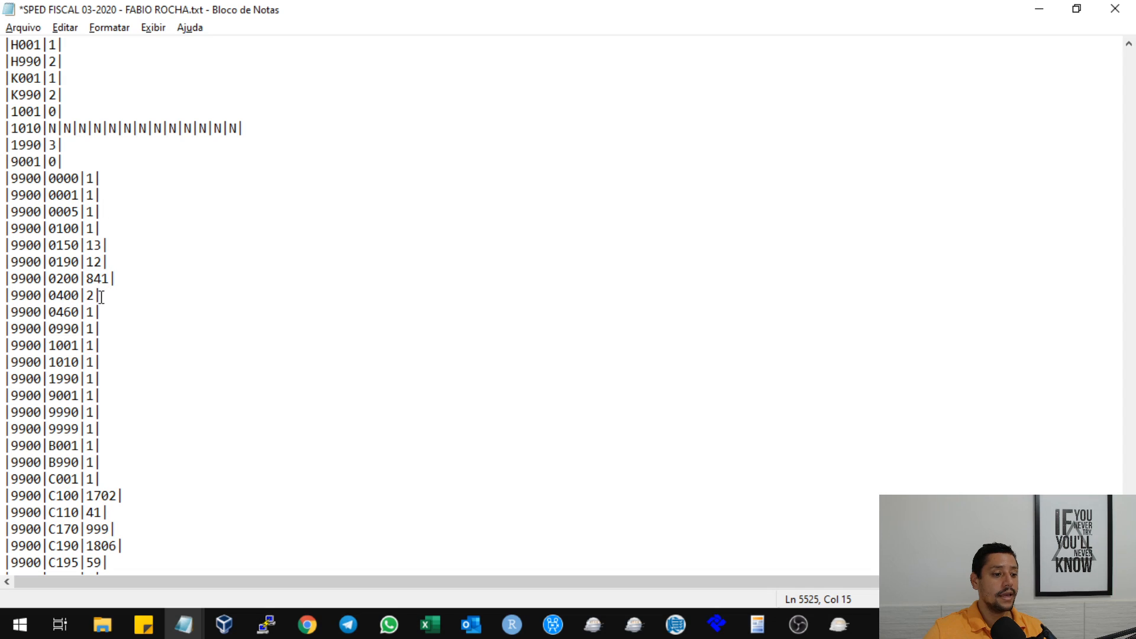
{"action": "left_click", "coordinate": [85, 310]}
{"action": "left_click_drag", "start_coordinate": [107, 311], "coordinate": [5, 312]}
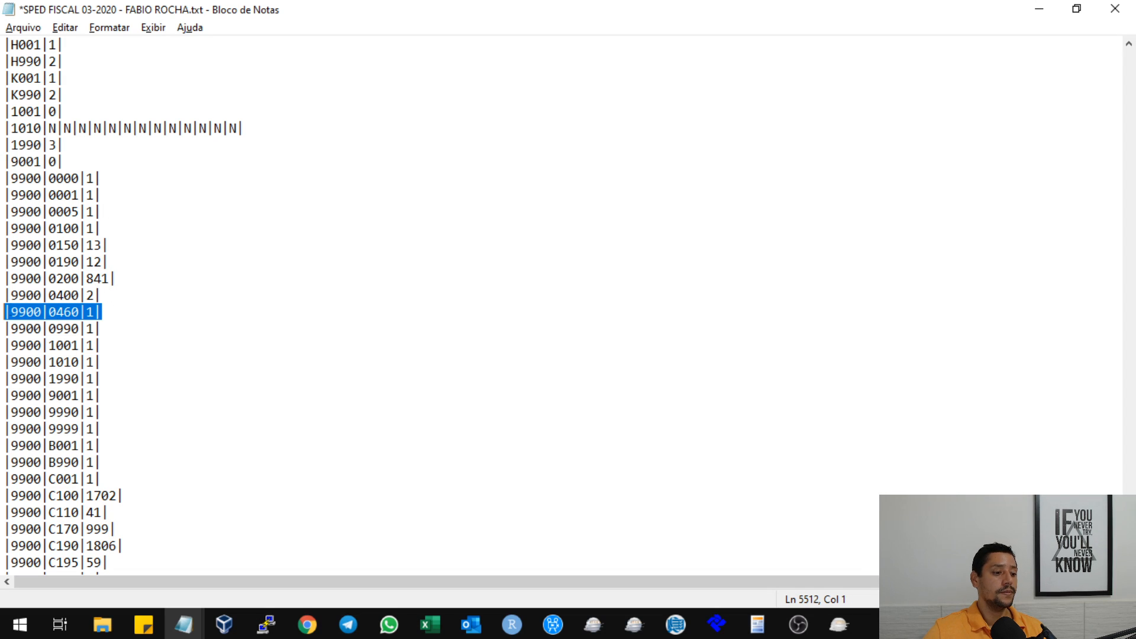
{"action": "left_click", "coordinate": [21, 317]}
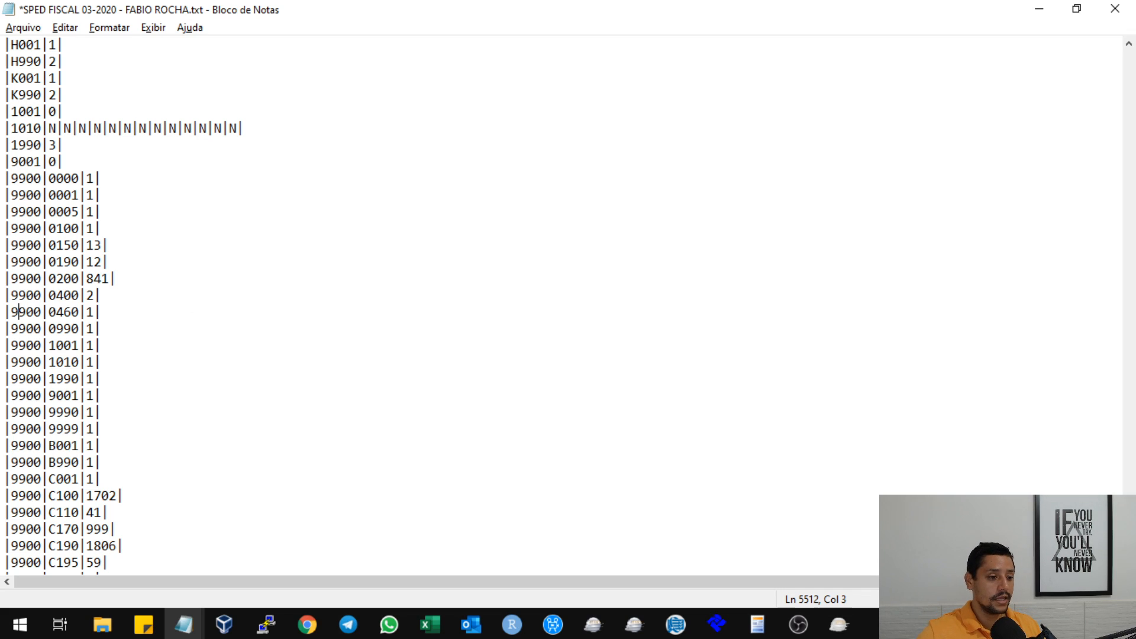
Set the 9900 total for record 9900 on line 5542 of the SPED FISCAL 03-2020 text file to 39
{"action": "scroll", "coordinate": [126, 297], "scroll_direction": "down", "scroll_amount": 6}
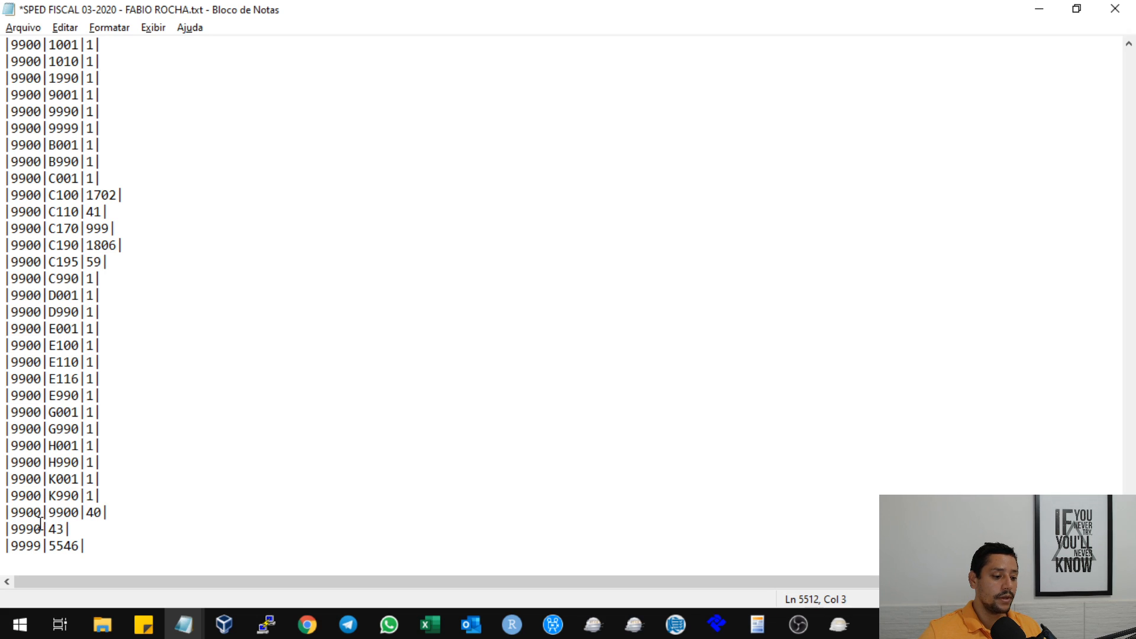
{"action": "left_click_drag", "start_coordinate": [109, 513], "coordinate": [3, 511]}
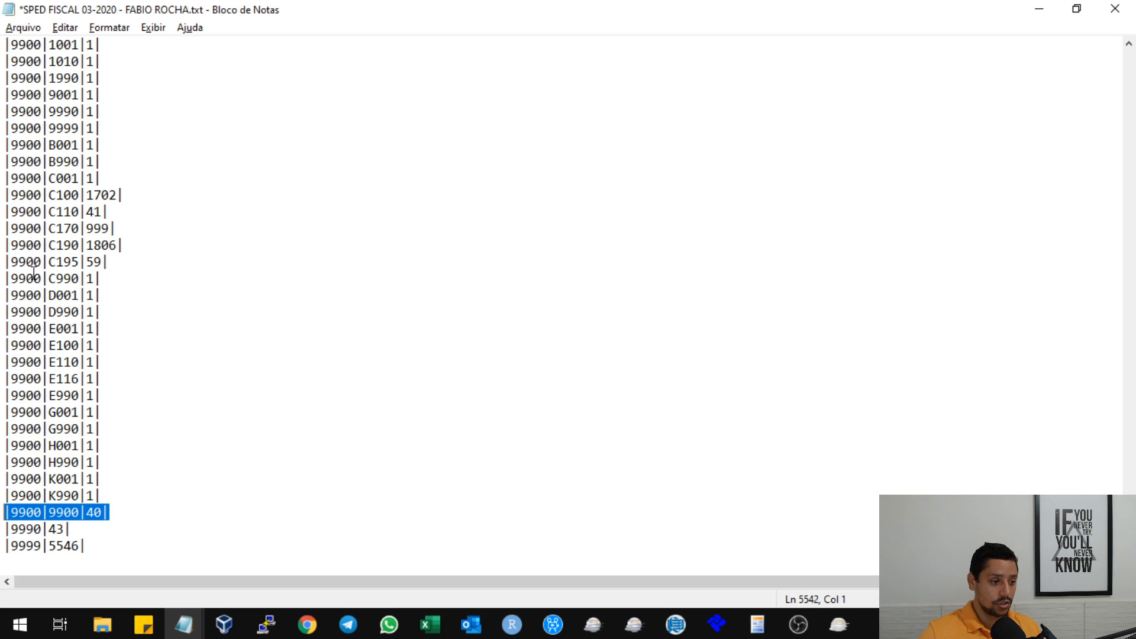
{"action": "left_click_drag", "start_coordinate": [34, 128], "coordinate": [46, 374]}
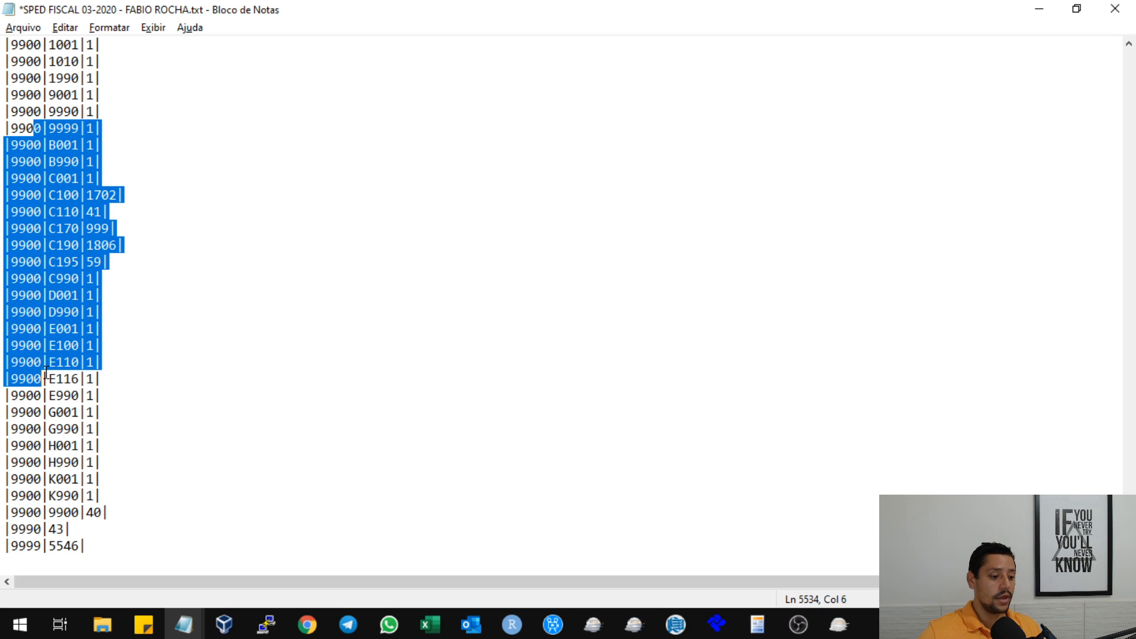
{"action": "left_click", "coordinate": [89, 179]}
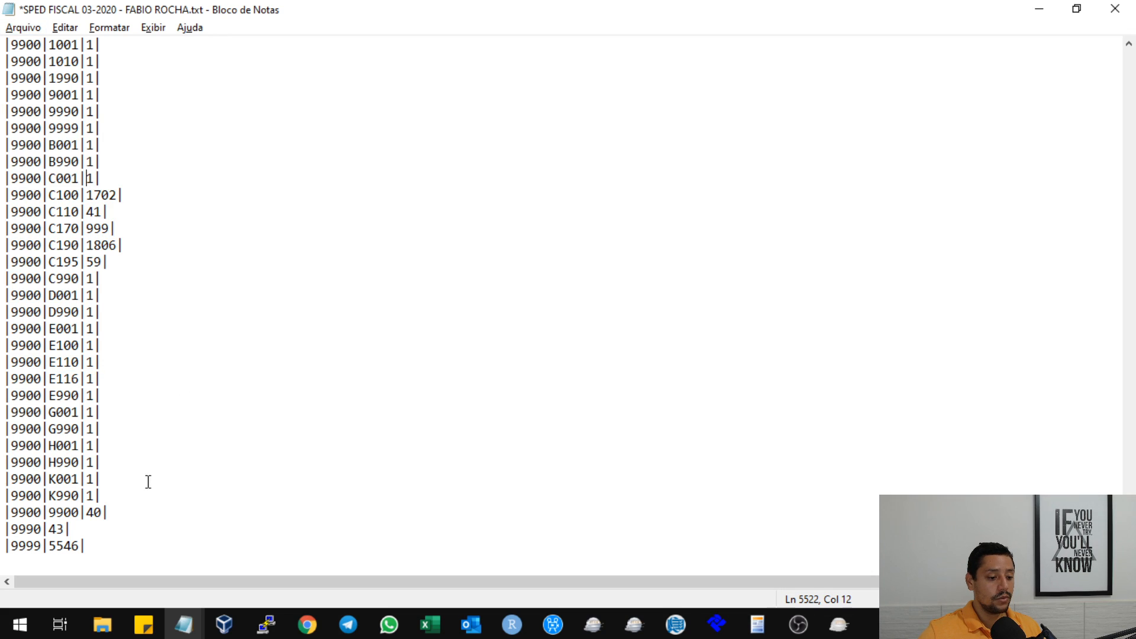
{"action": "left_click", "coordinate": [94, 513]}
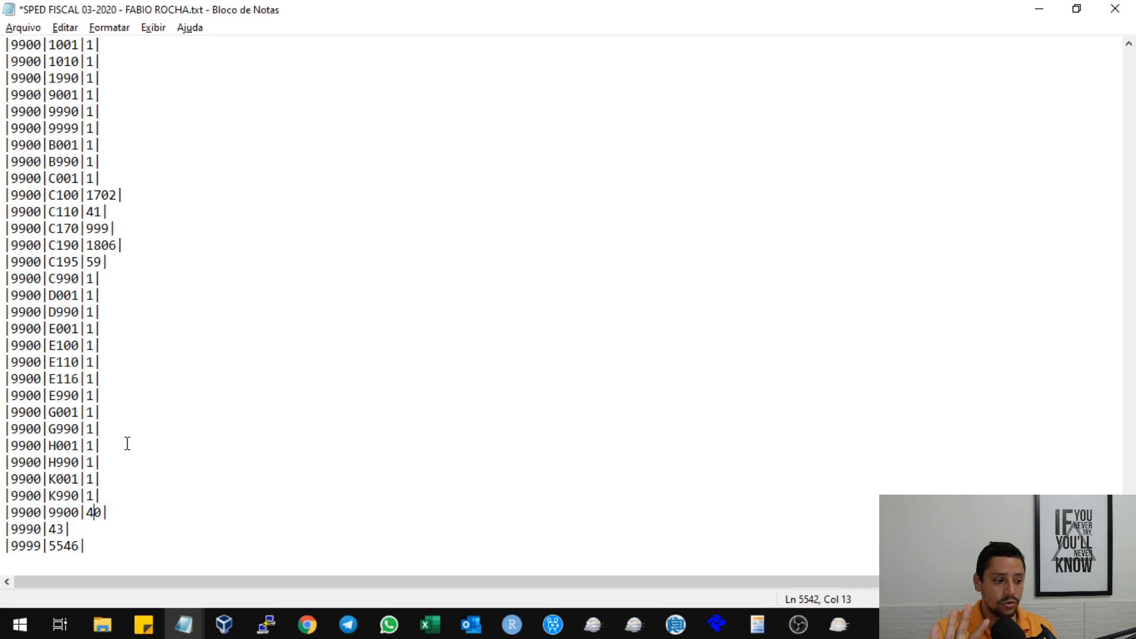
{"action": "key", "text": "BackSpace"}
{"action": "key", "text": "Delete"}
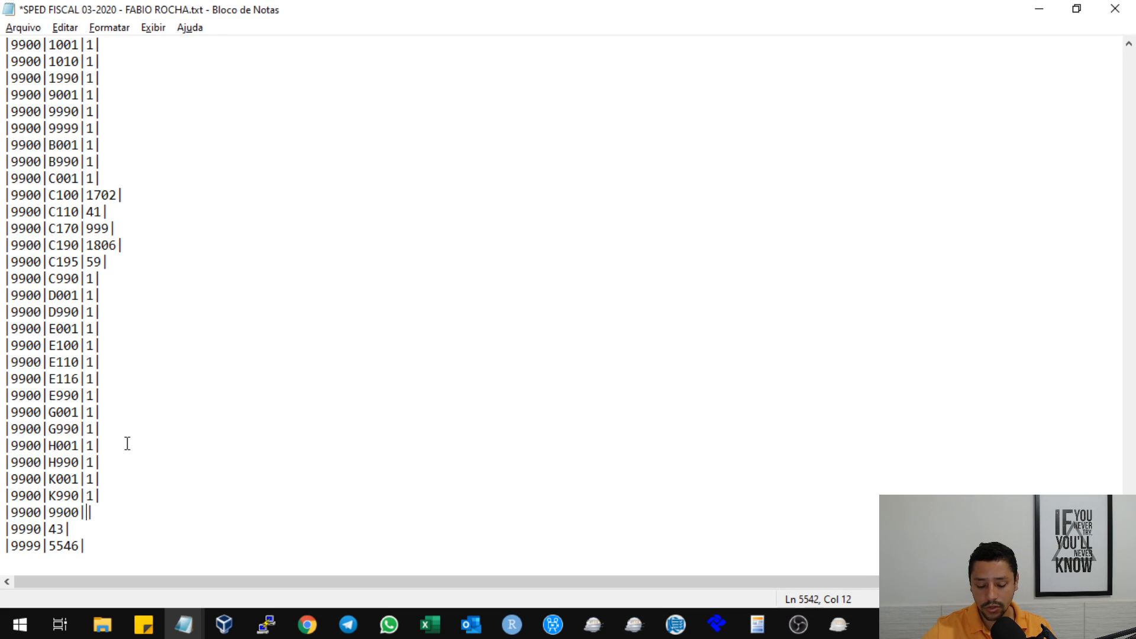
{"action": "type", "text": "39"}
{"action": "left_click", "coordinate": [146, 409]}
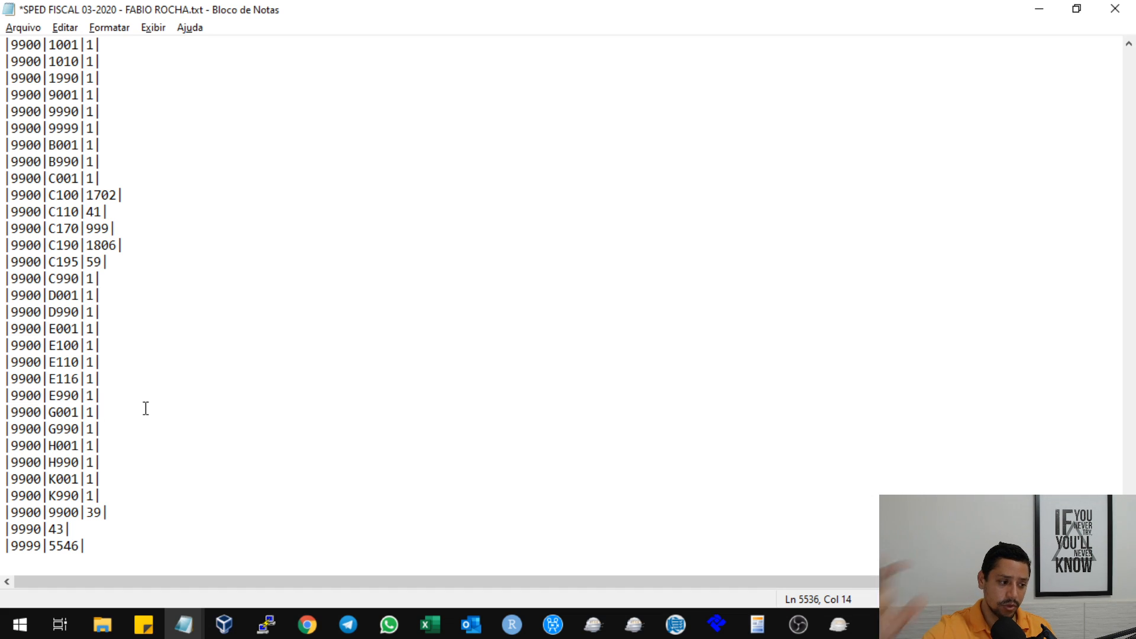
Examine the block 9 line-count error on page 2 of the import report and compare it with the 9990 line in the text file
{"action": "left_click", "coordinate": [837, 626]}
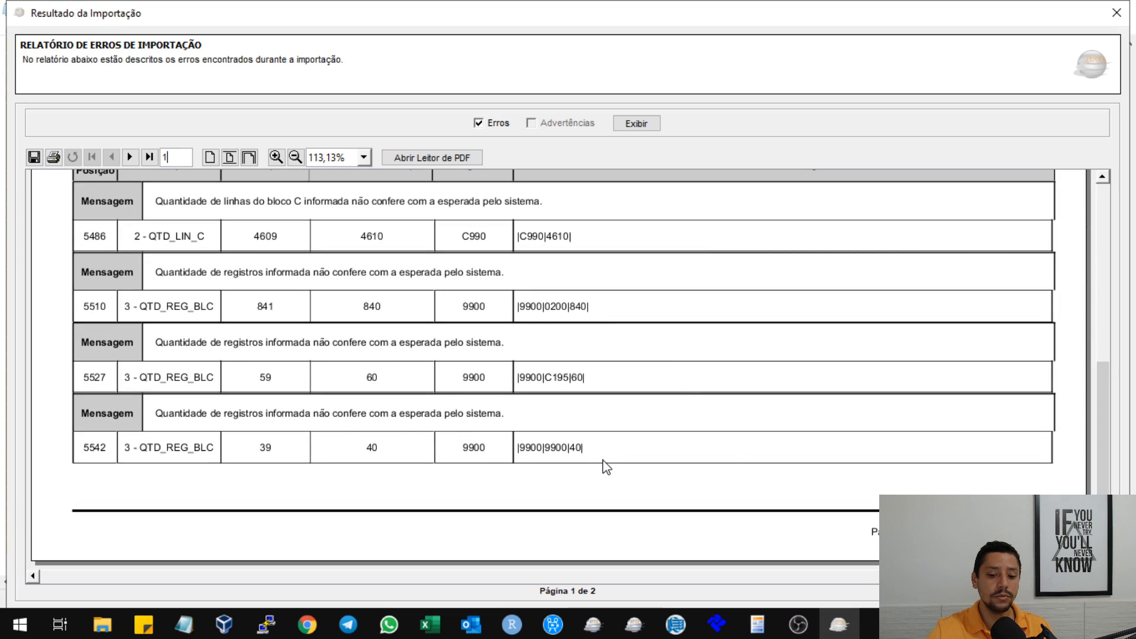
{"action": "left_click", "coordinate": [129, 157]}
{"action": "scroll", "coordinate": [375, 323], "scroll_direction": "up", "scroll_amount": 5}
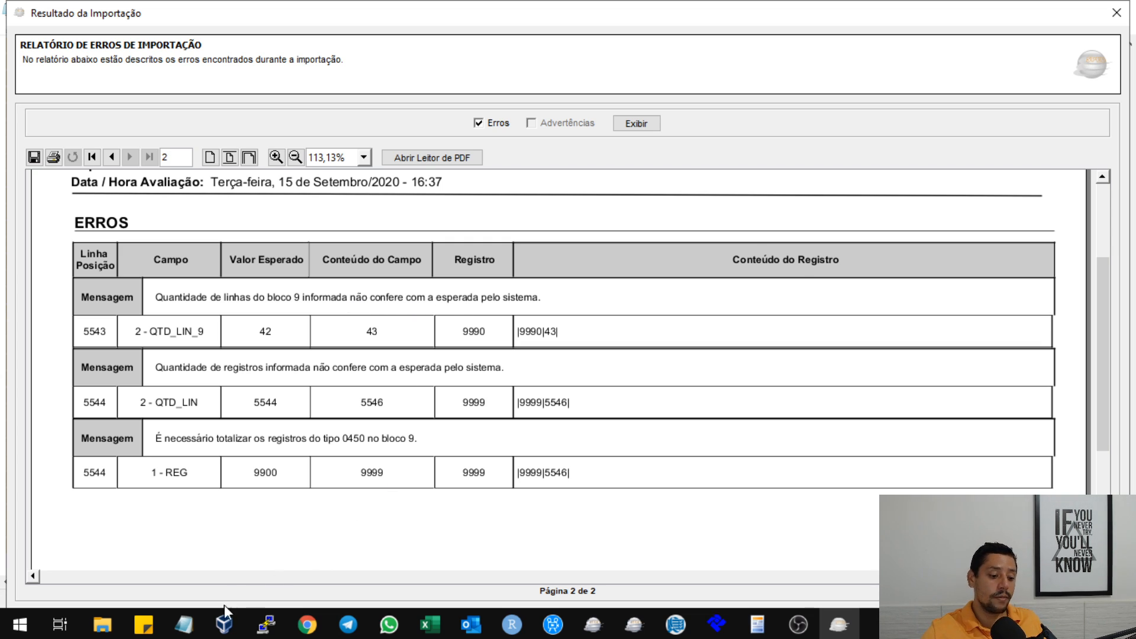
{"action": "left_click", "coordinate": [184, 628]}
{"action": "left_click", "coordinate": [381, 553]}
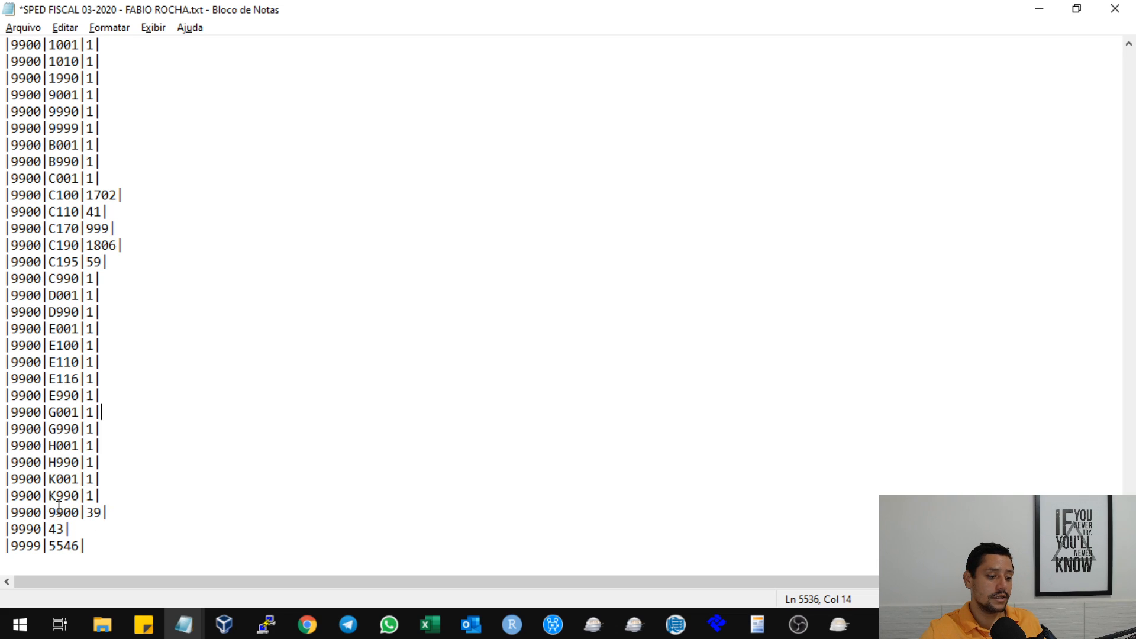
{"action": "mouse_move", "coordinate": [6, 513]}
{"action": "left_mouse_down"}
{"action": "mouse_move", "coordinate": [123, 509]}
{"action": "mouse_move", "coordinate": [6, 528]}
{"action": "left_mouse_up"}
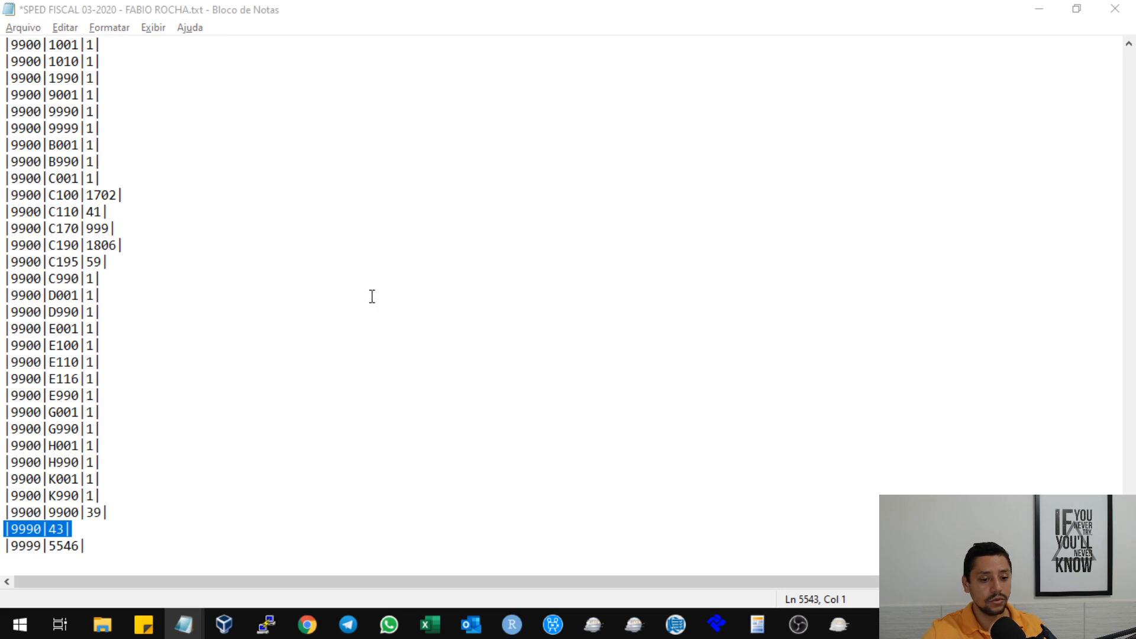
{"action": "key", "text": "alt+Tab"}
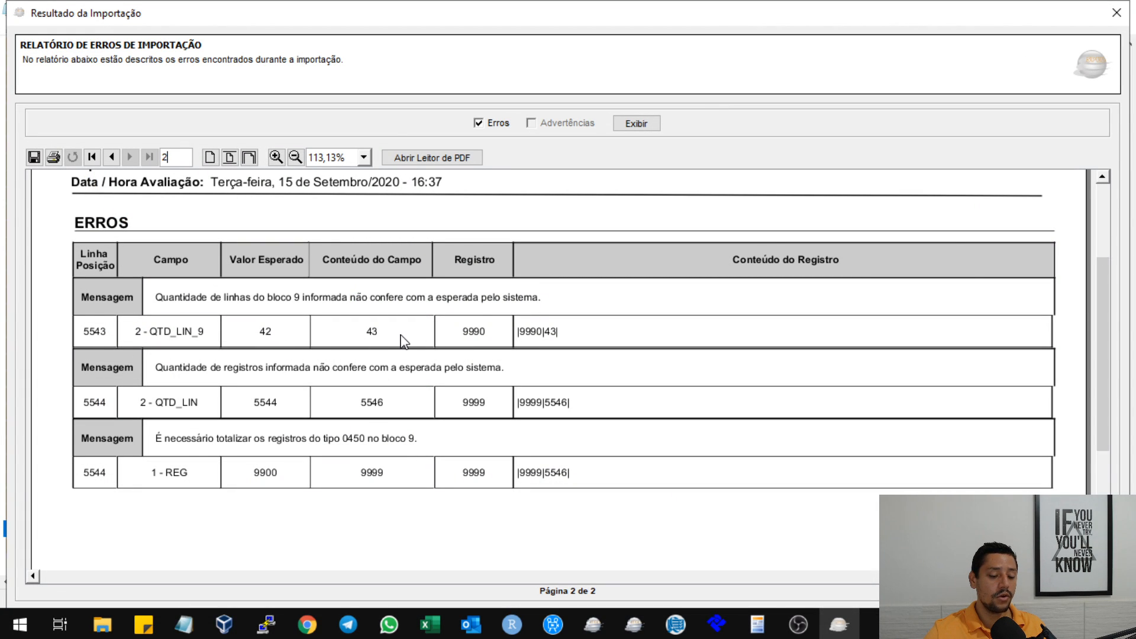
{"action": "key", "text": "alt+Tab"}
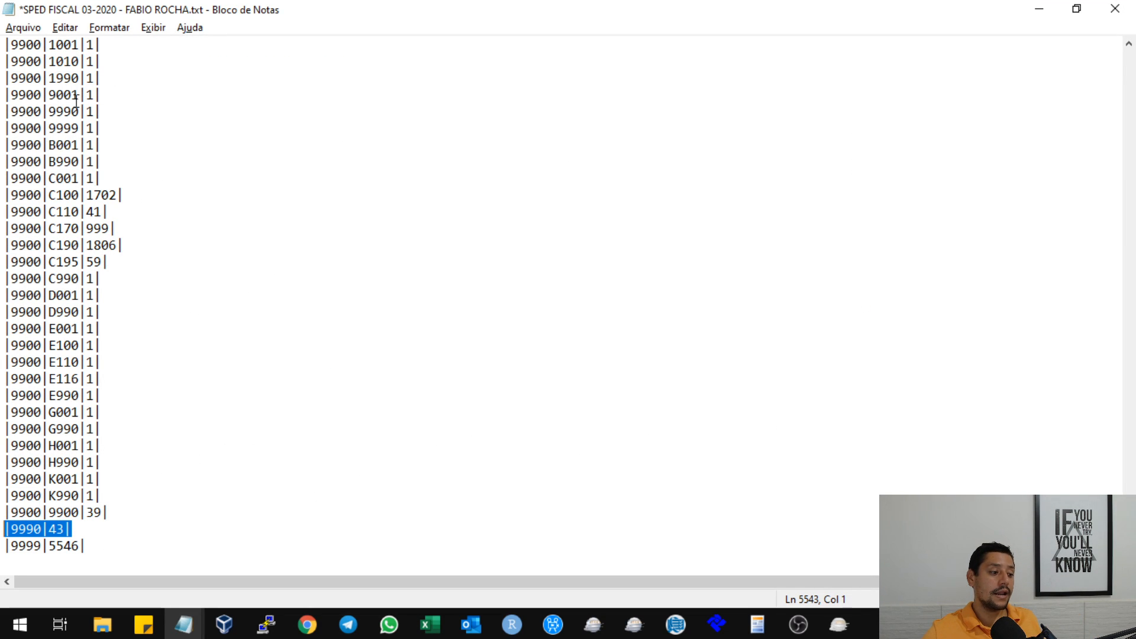
Review the 9900 lines around record 0460, and set the block 9 line count in record 9990 to 42
{"action": "scroll", "coordinate": [140, 201], "scroll_direction": "up", "scroll_amount": 4}
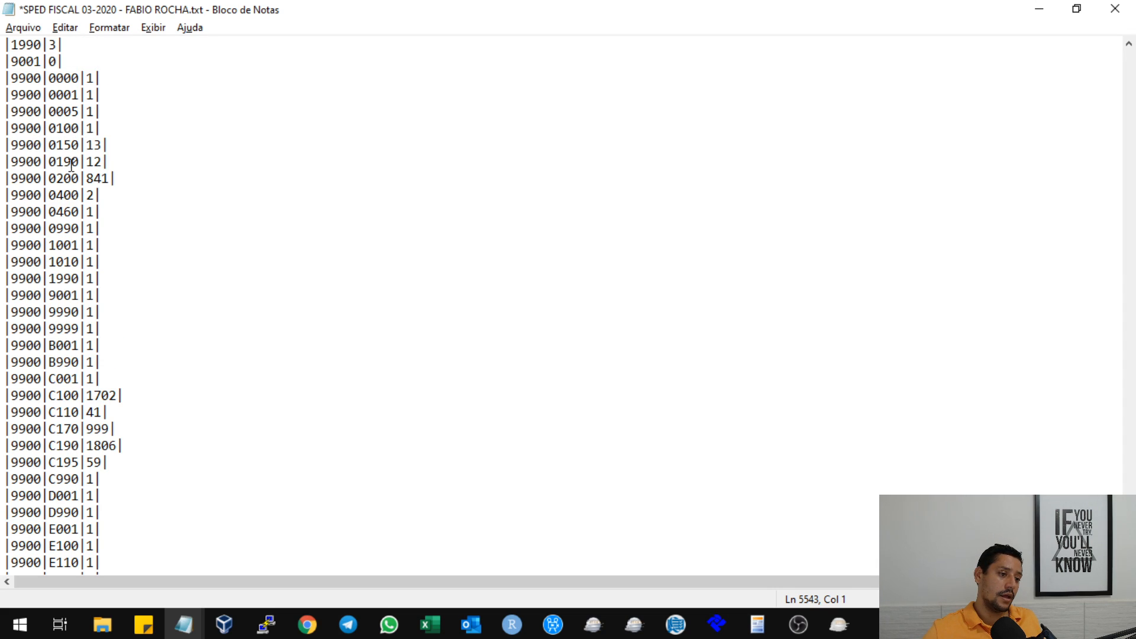
{"action": "left_click_drag", "start_coordinate": [56, 211], "coordinate": [87, 211]}
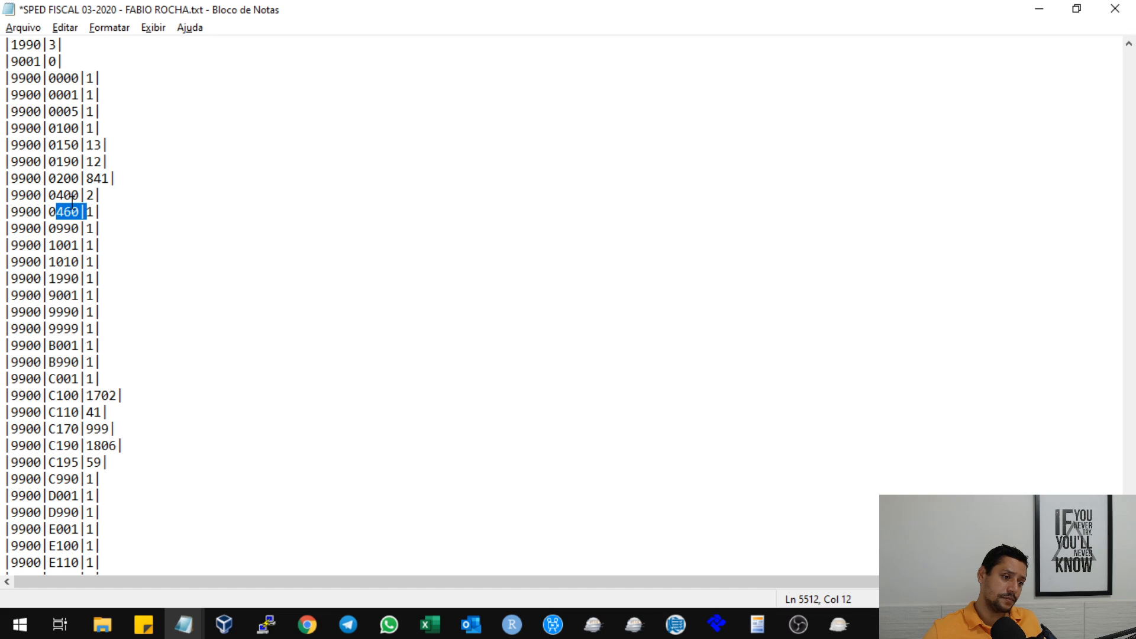
{"action": "left_click", "coordinate": [115, 203]}
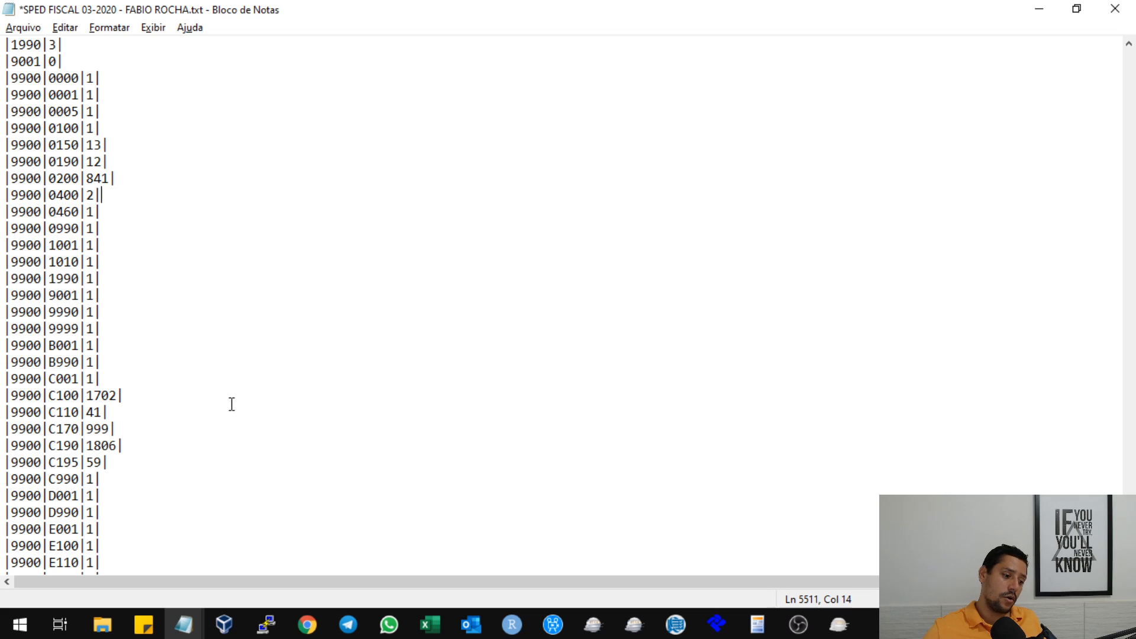
{"action": "scroll", "coordinate": [230, 400], "scroll_direction": "down", "scroll_amount": 4}
{"action": "left_click", "coordinate": [59, 526]}
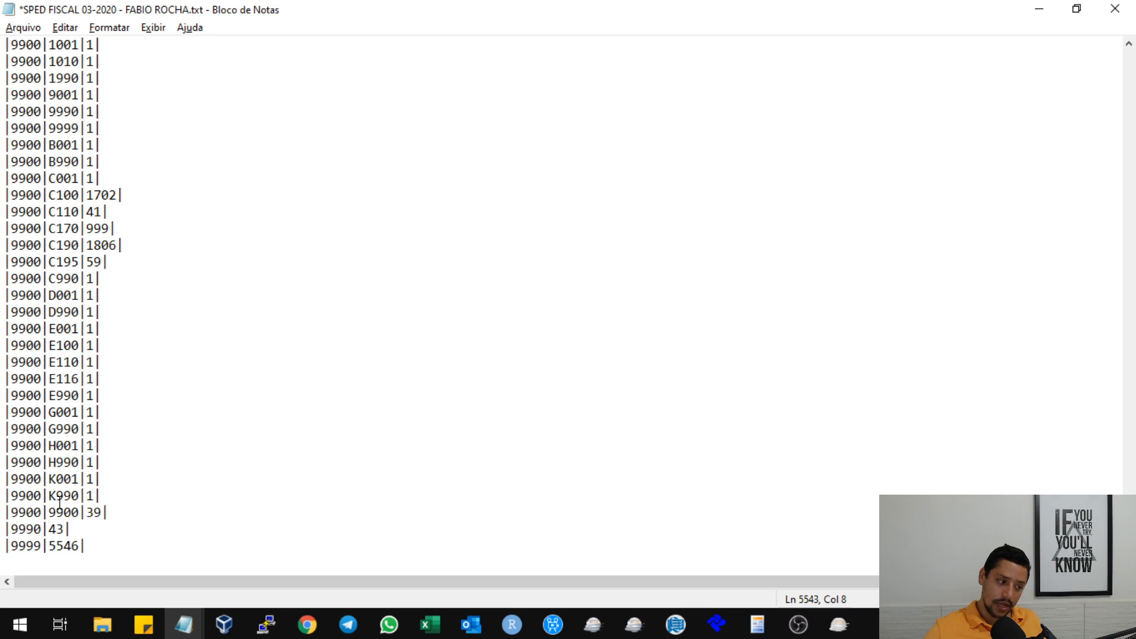
{"action": "left_click", "coordinate": [46, 546]}
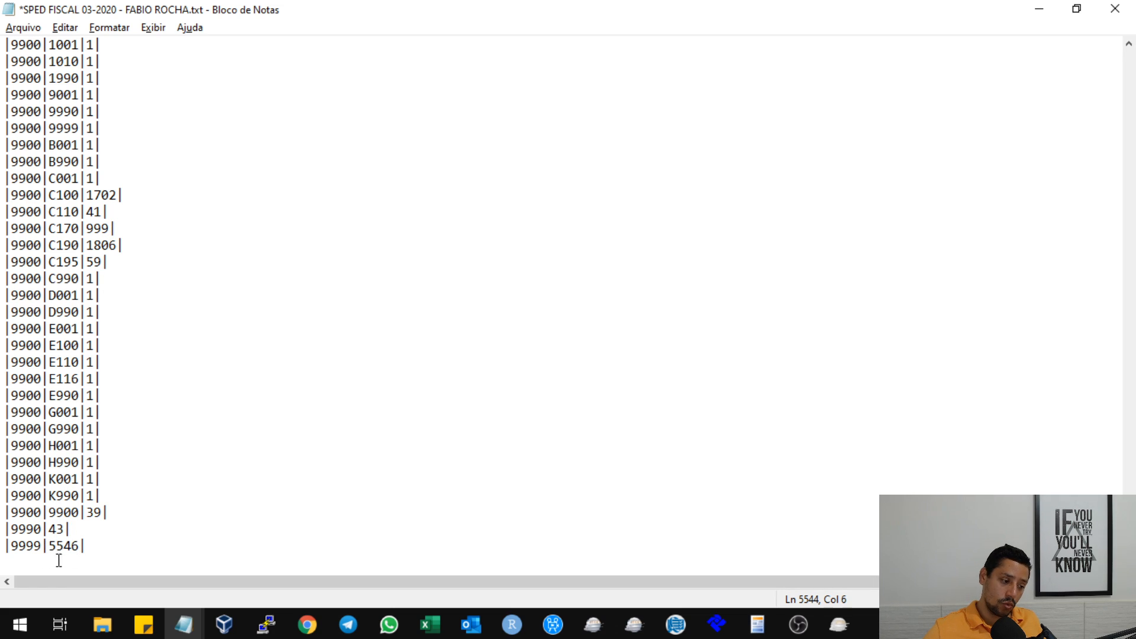
{"action": "left_click", "coordinate": [57, 528]}
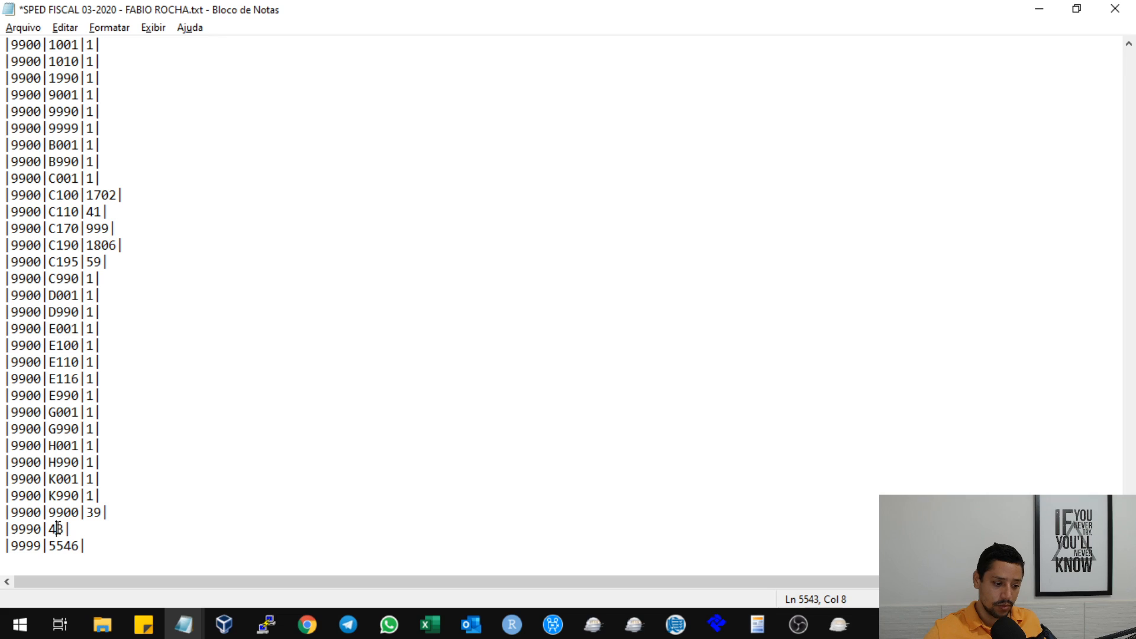
{"action": "type", "text": "2"}
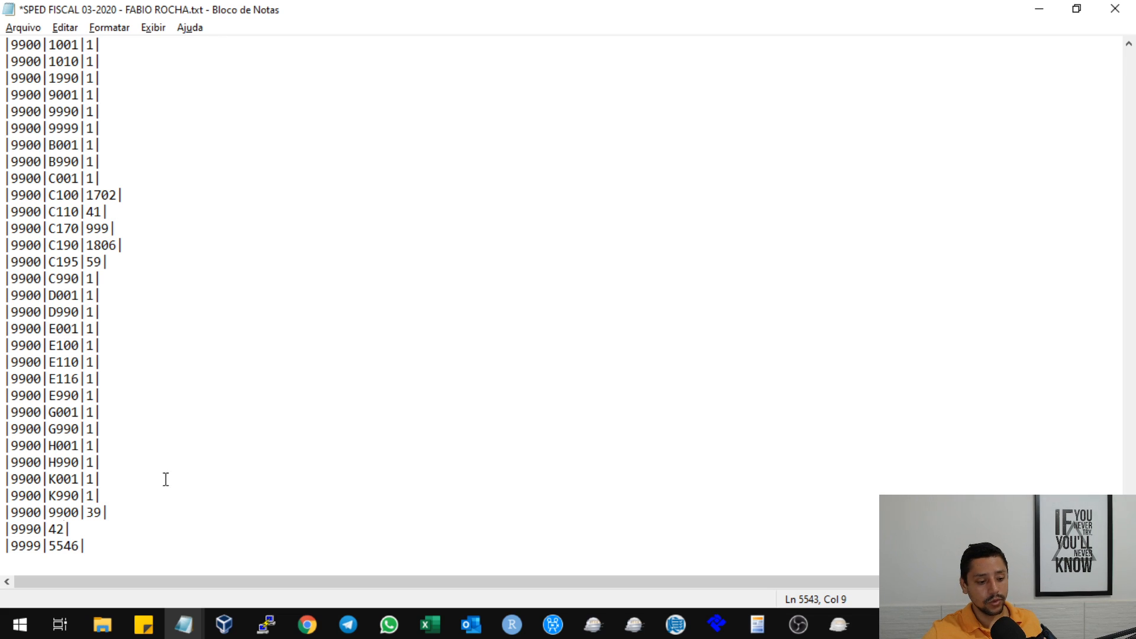
{"action": "left_click", "coordinate": [193, 464]}
Check the import report's total line-count error, and set the count in record 9999 of the text file to 5544
{"action": "key", "text": "alt+Tab"}
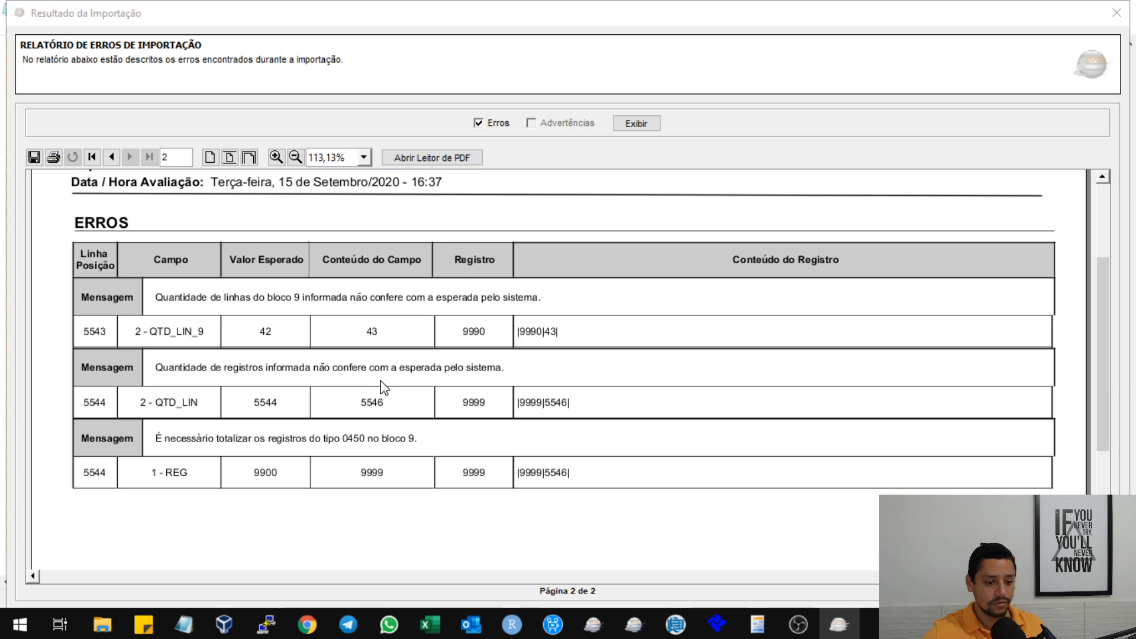
{"action": "scroll", "coordinate": [221, 386], "scroll_direction": "down", "scroll_amount": 1}
{"action": "scroll", "coordinate": [235, 395], "scroll_direction": "up", "scroll_amount": 1}
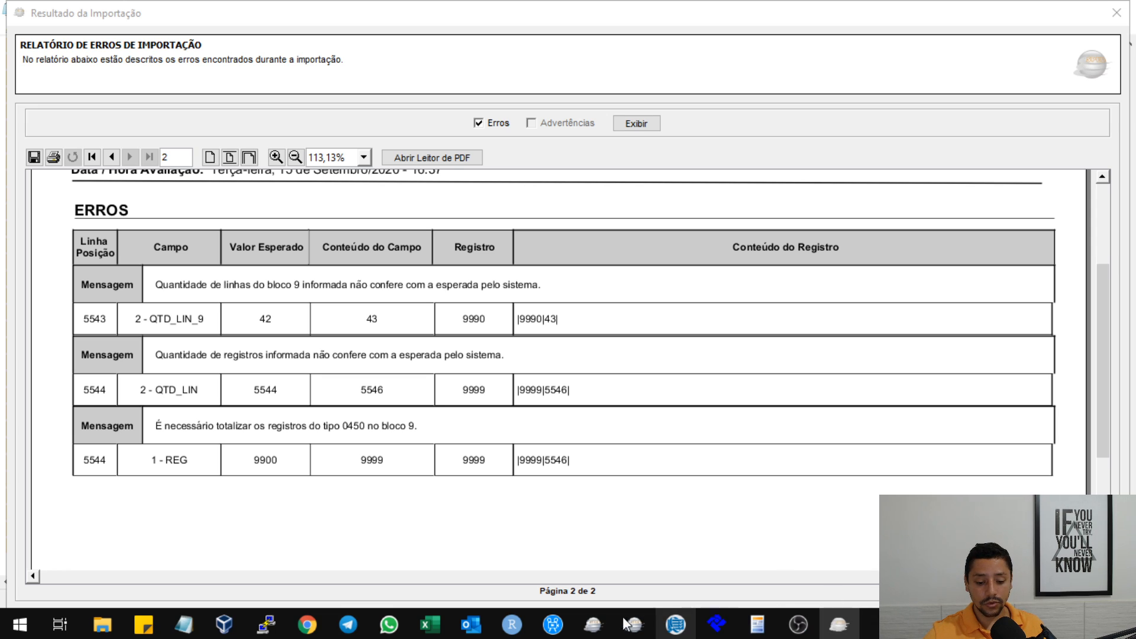
{"action": "mouse_move", "coordinate": [184, 624]}
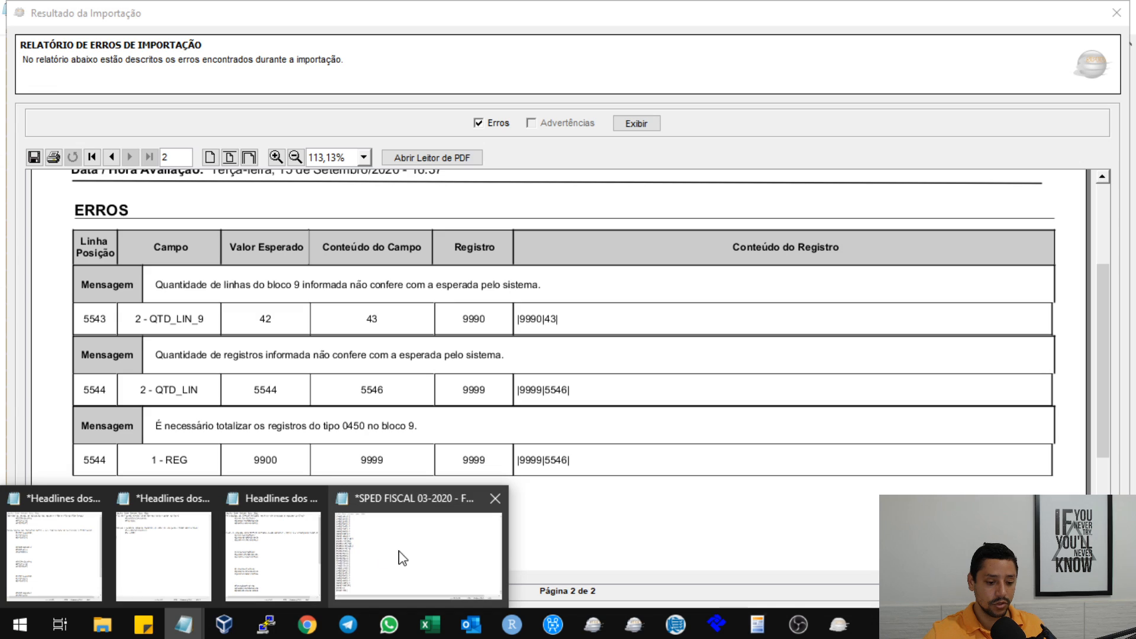
{"action": "left_click", "coordinate": [402, 558]}
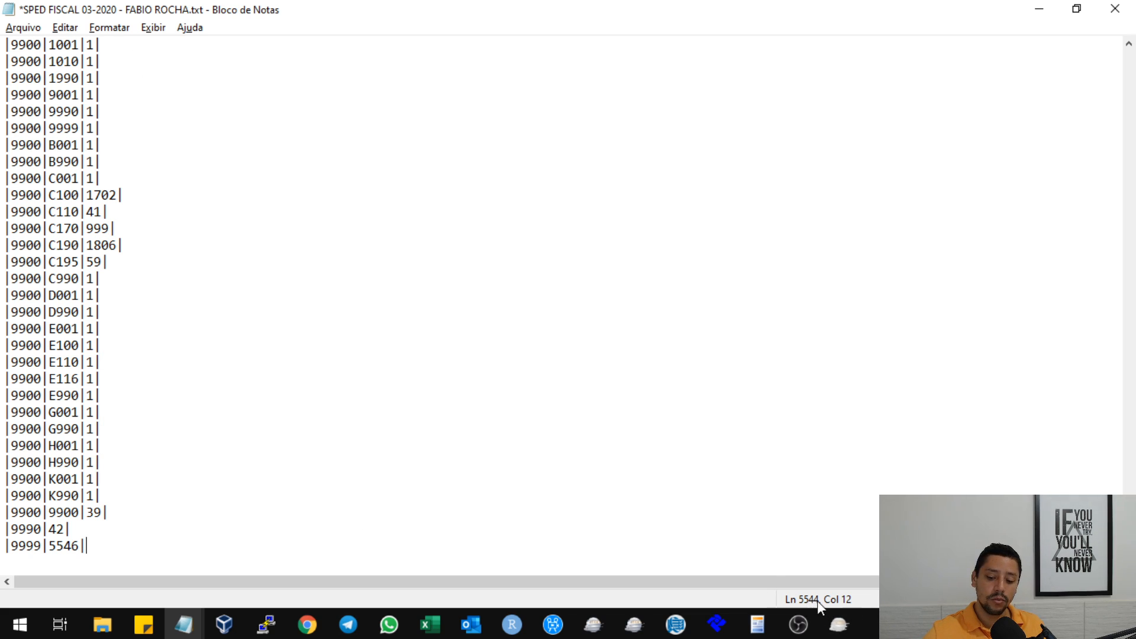
{"action": "left_click", "coordinate": [73, 544]}
{"action": "key", "text": "Delete"}
{"action": "type", "text": "4"}
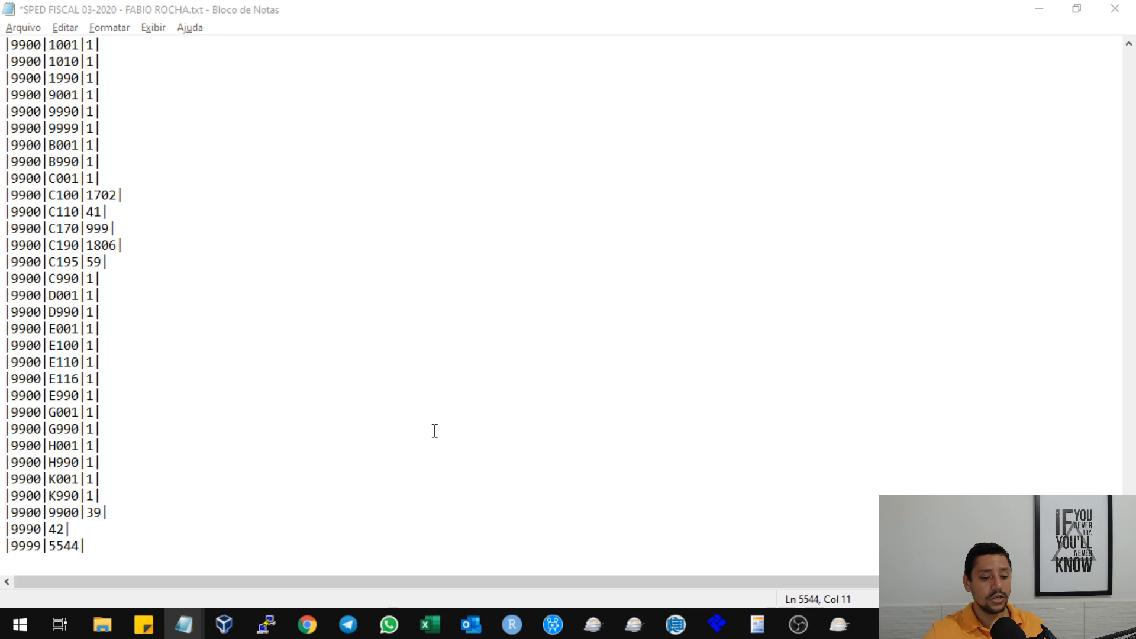
Check the report's error about record 0450, and insert the line |9900|0450|1| below the 0990 total in block 9 of the text file
{"action": "key", "text": "alt+Tab"}
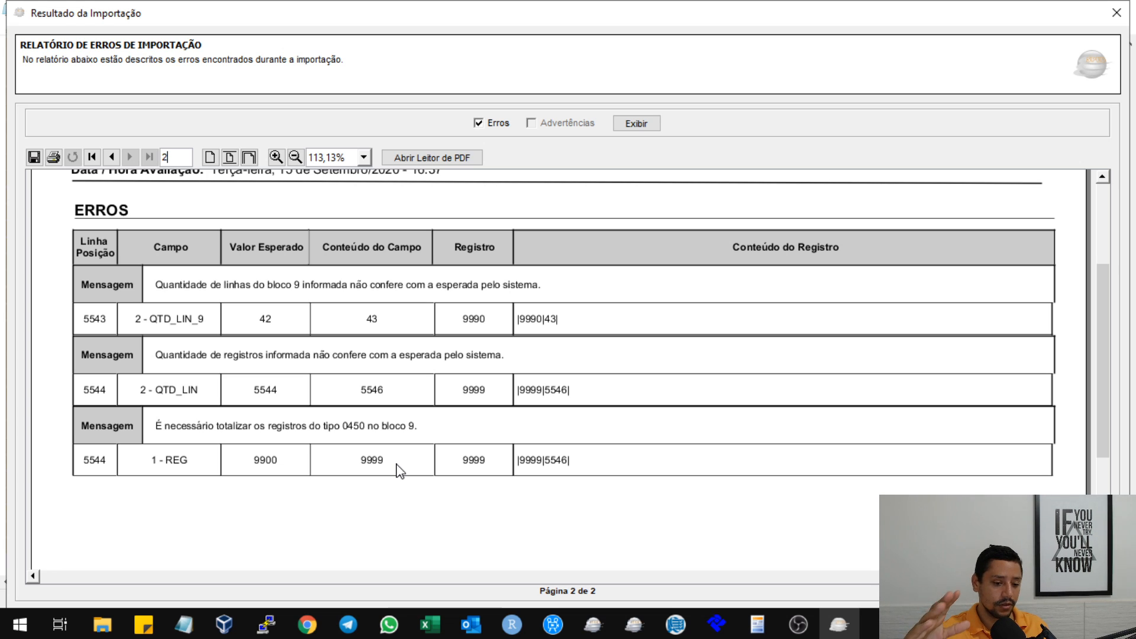
{"action": "key", "text": "alt+Tab"}
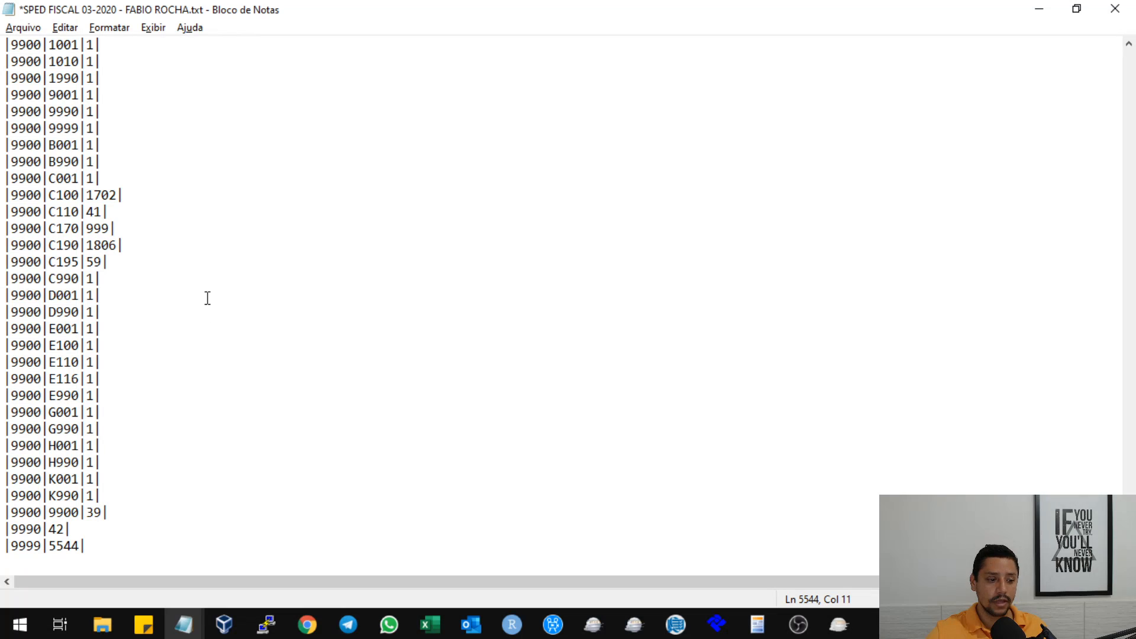
{"action": "scroll", "coordinate": [200, 282], "scroll_direction": "up", "scroll_amount": 7}
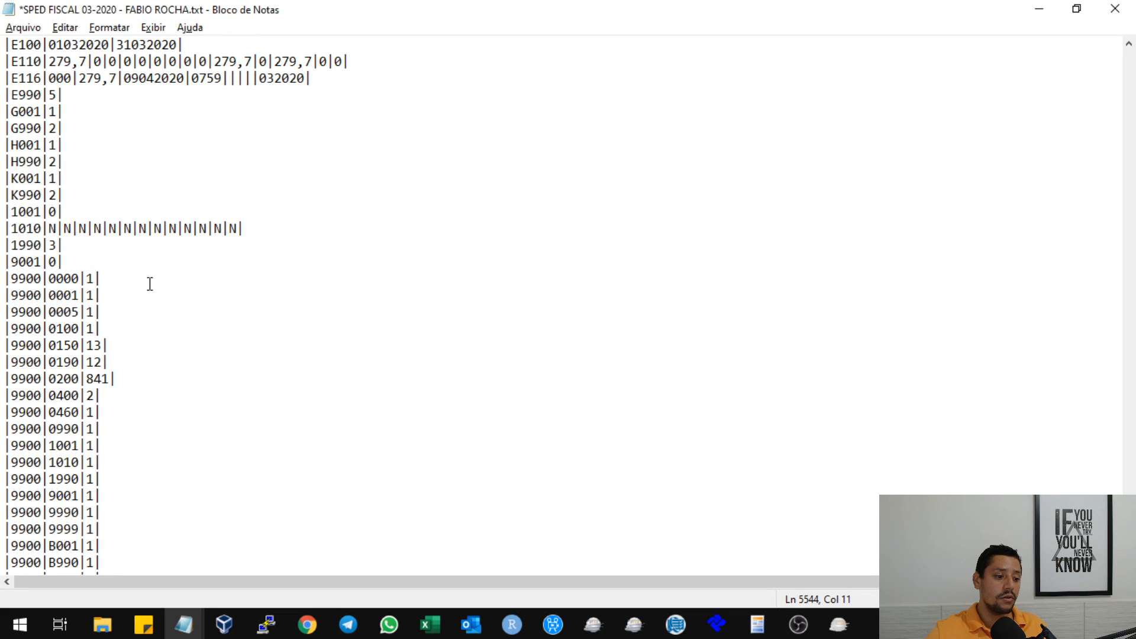
{"action": "scroll", "coordinate": [150, 284], "scroll_direction": "down", "scroll_amount": 1}
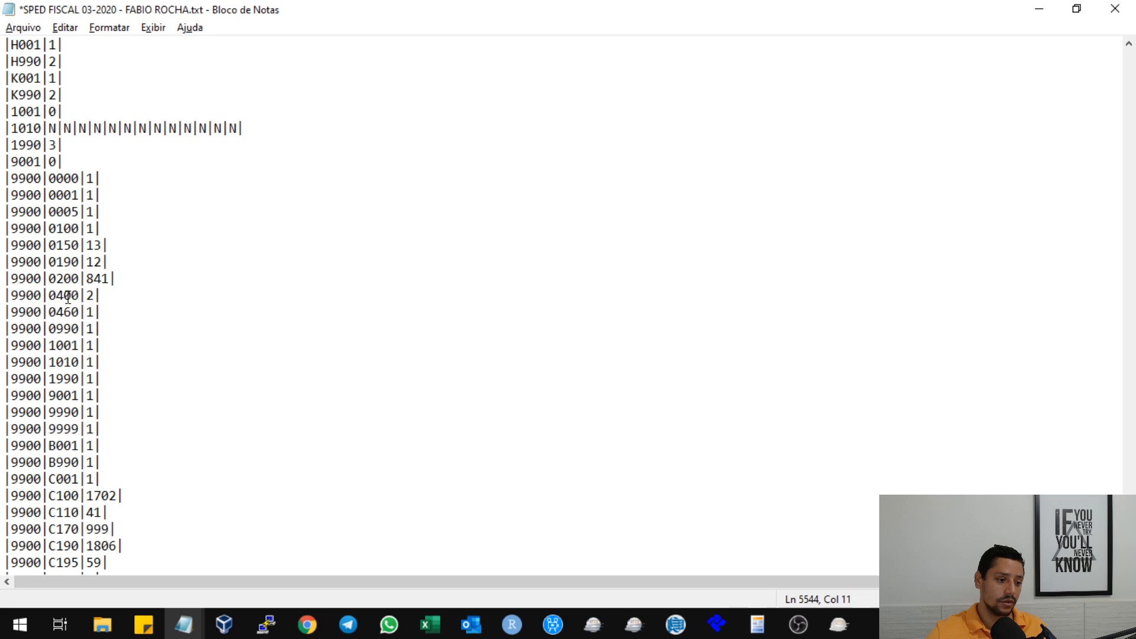
{"action": "left_click", "coordinate": [64, 295]}
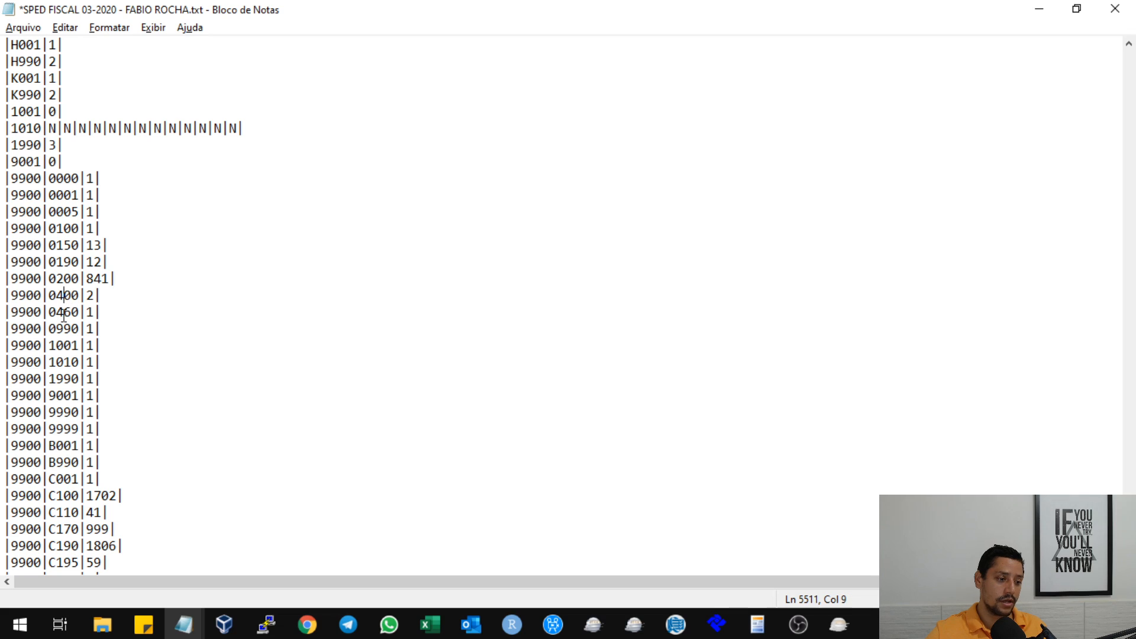
{"action": "left_click", "coordinate": [127, 329]}
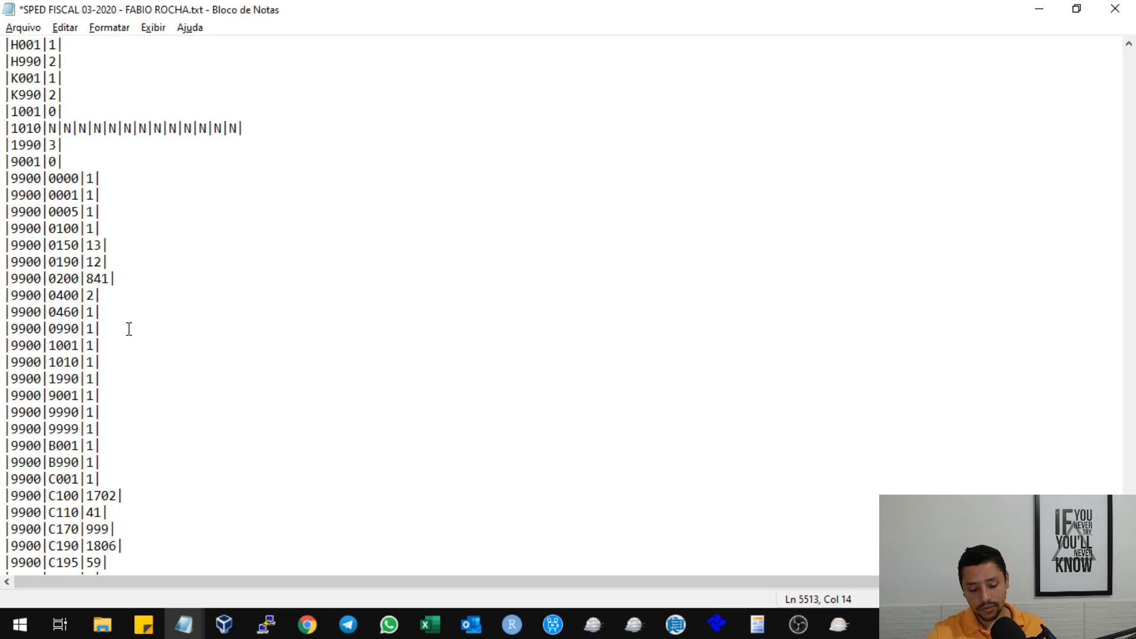
{"action": "key", "text": "Return"}
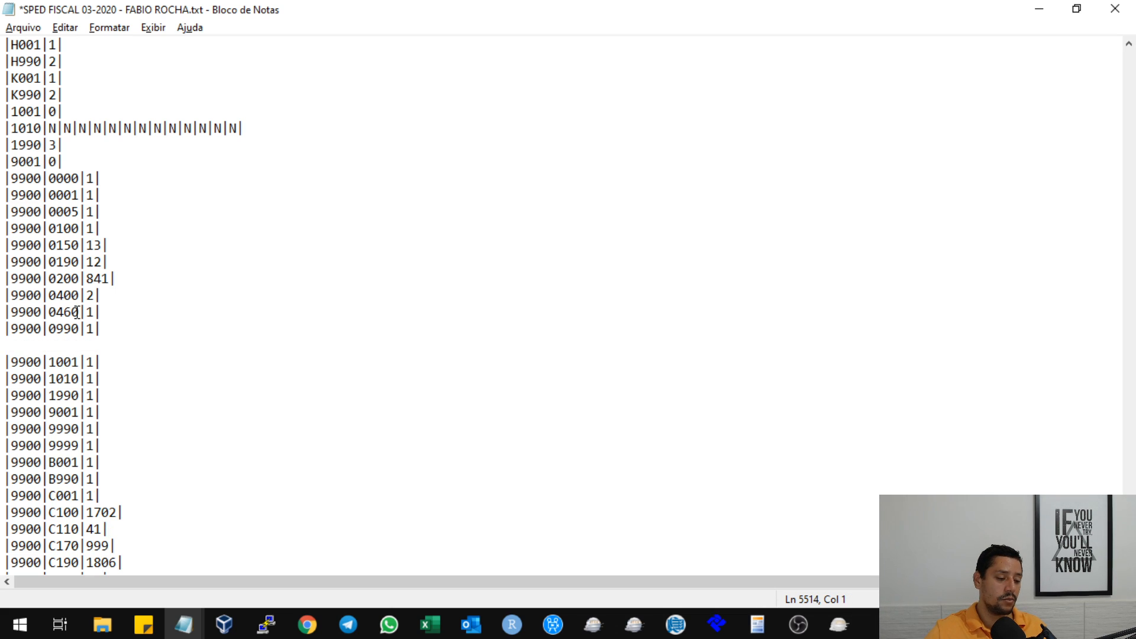
{"action": "type", "text": "|9900"}
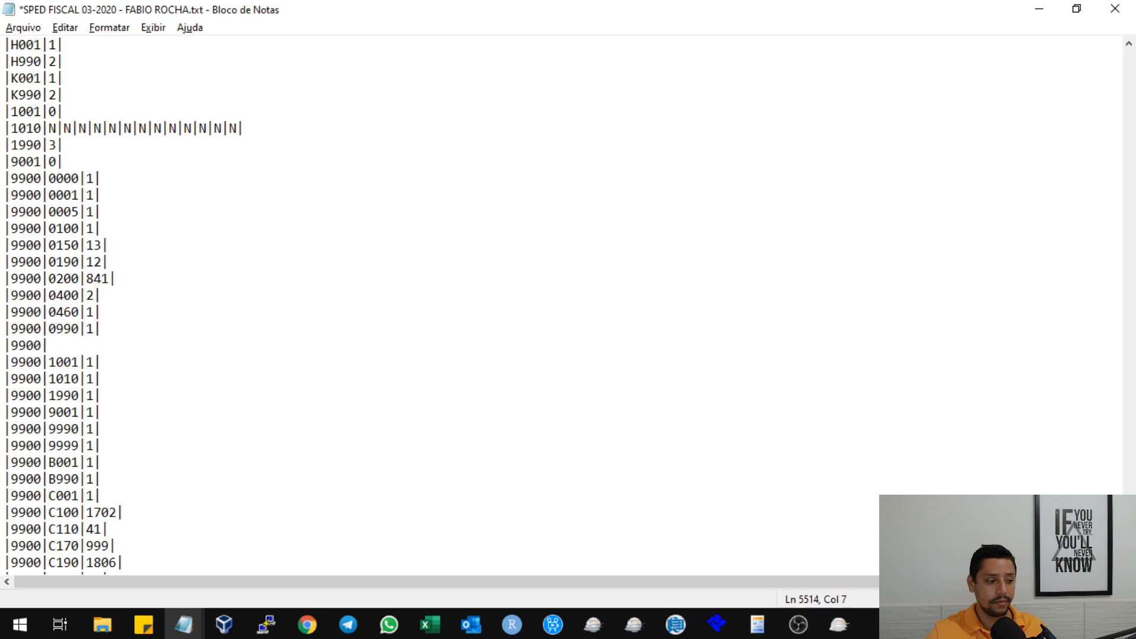
{"action": "type", "text": "|0450"}
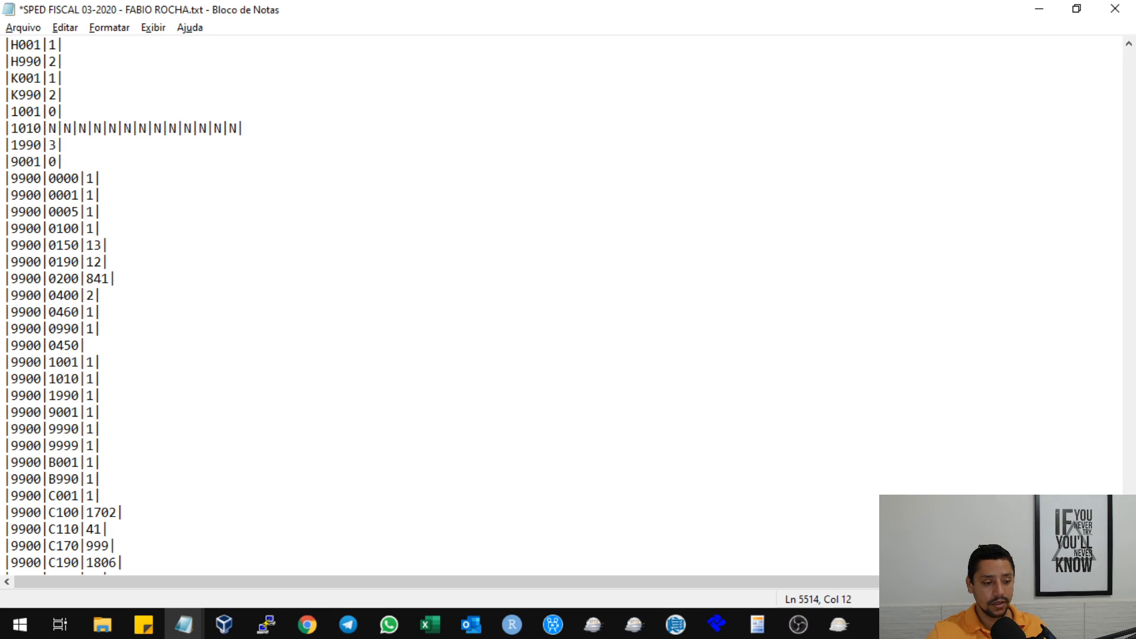
{"action": "type", "text": "|1|"}
{"action": "left_click", "coordinate": [331, 297]}
{"action": "scroll", "coordinate": [331, 297], "scroll_direction": "down", "scroll_amount": 6}
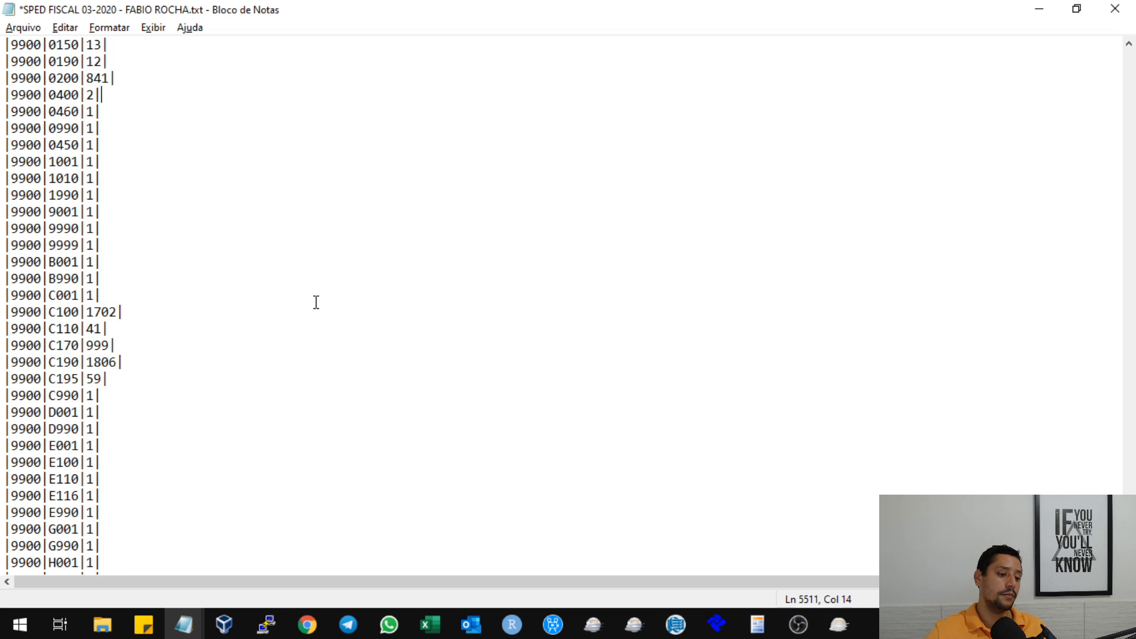
Save the edited SPED Fiscal text file, and close the previous import error report in Sped Fiscal
{"action": "left_click", "coordinate": [1114, 9]}
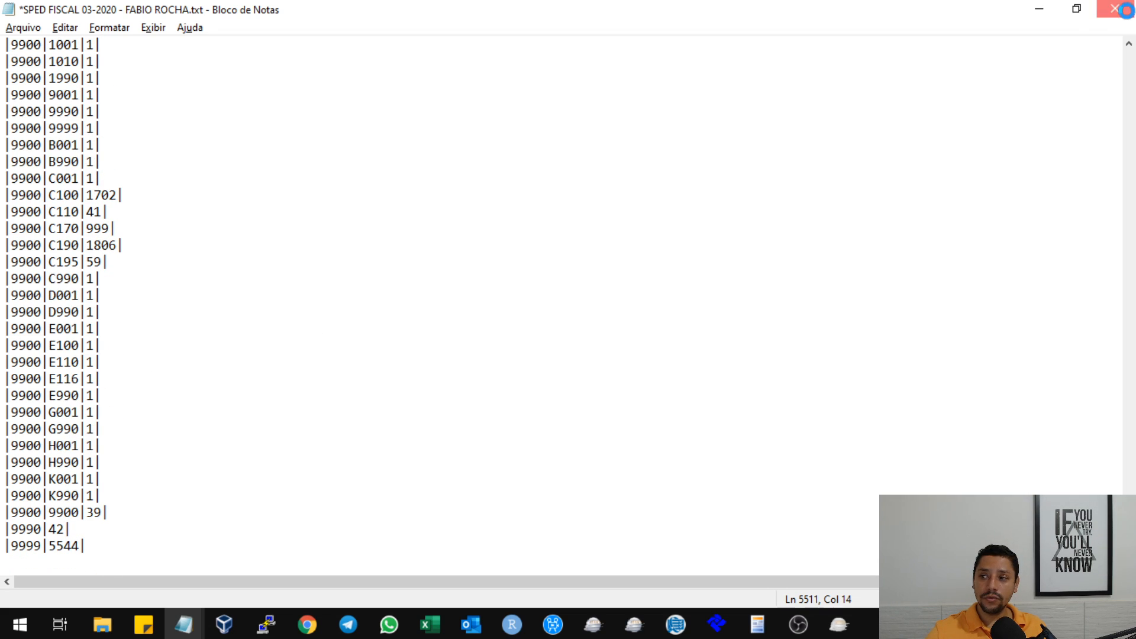
{"action": "left_click", "coordinate": [651, 343]}
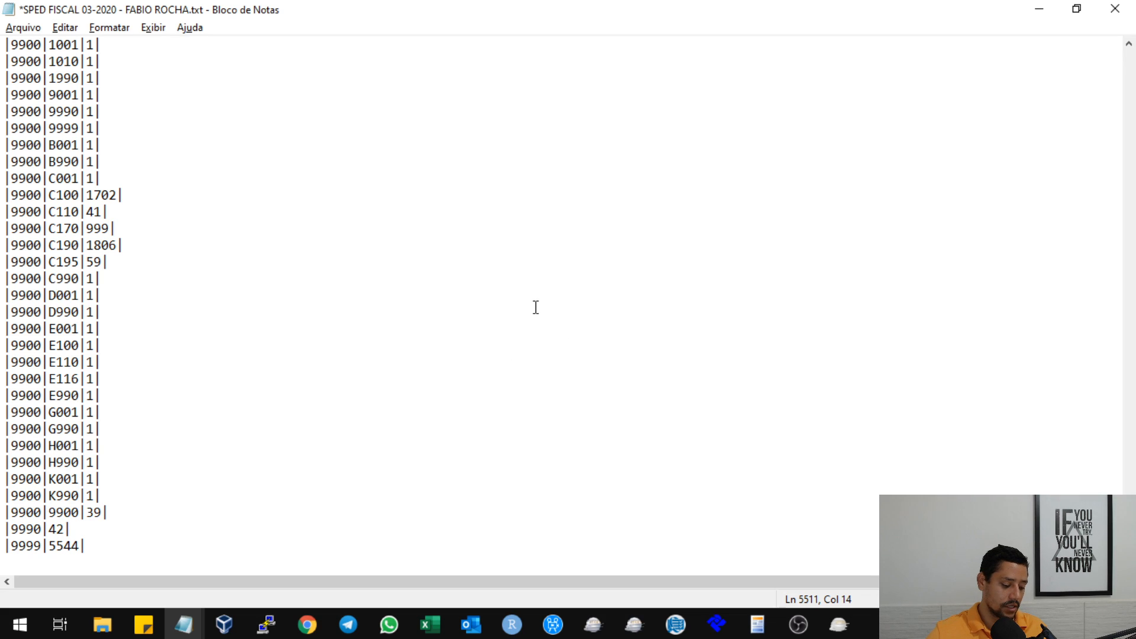
{"action": "key", "text": "ctrl+s"}
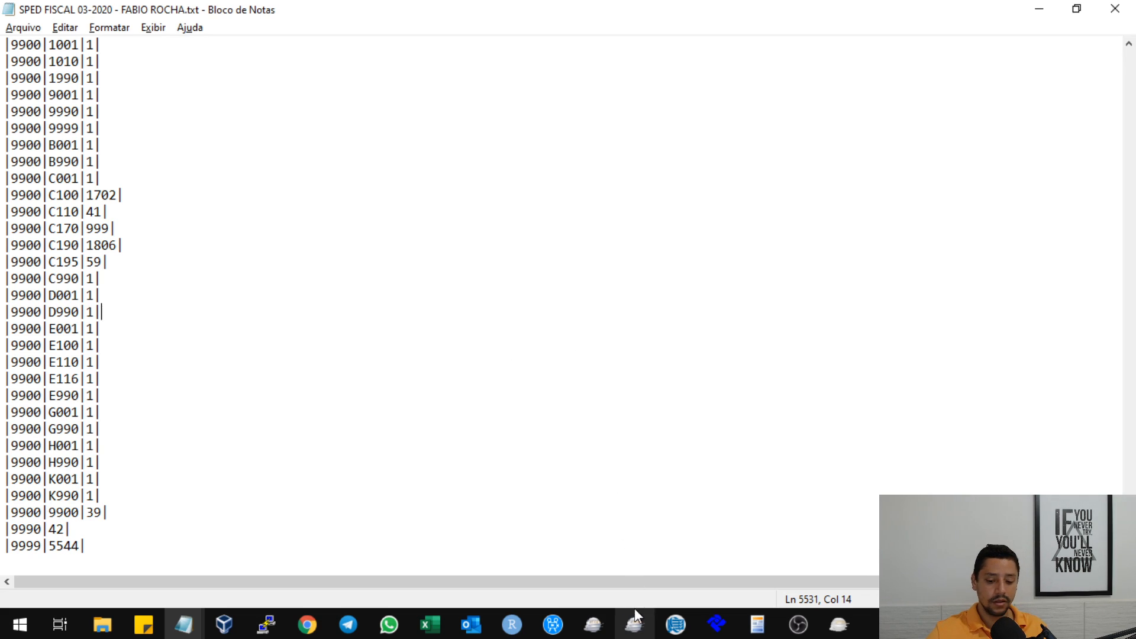
{"action": "left_click", "coordinate": [838, 624]}
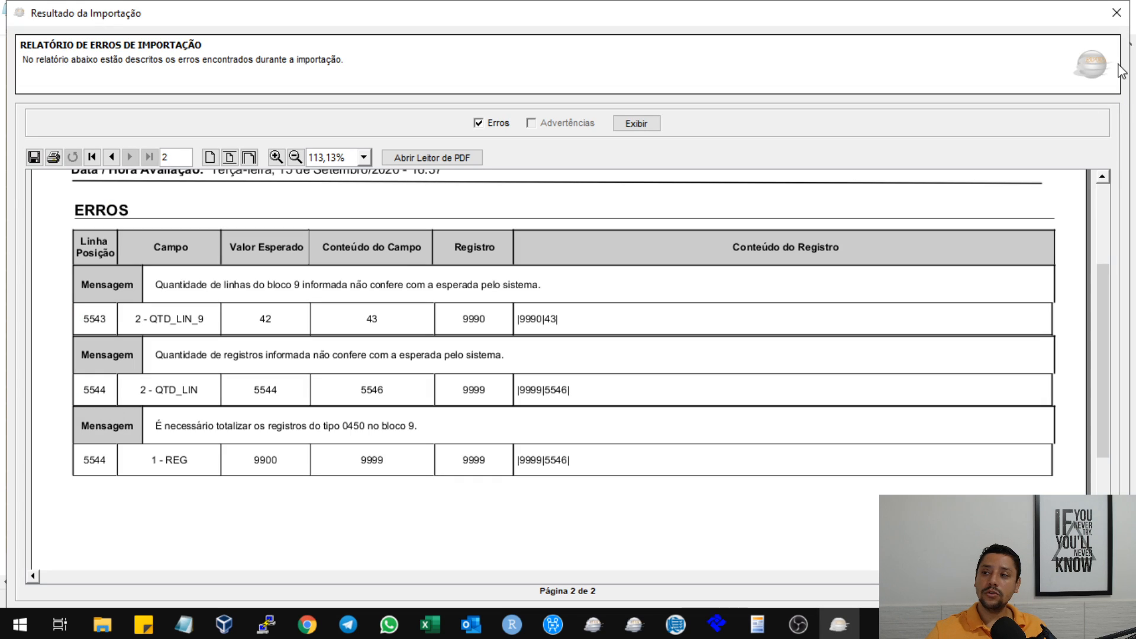
{"action": "left_click", "coordinate": [1116, 13]}
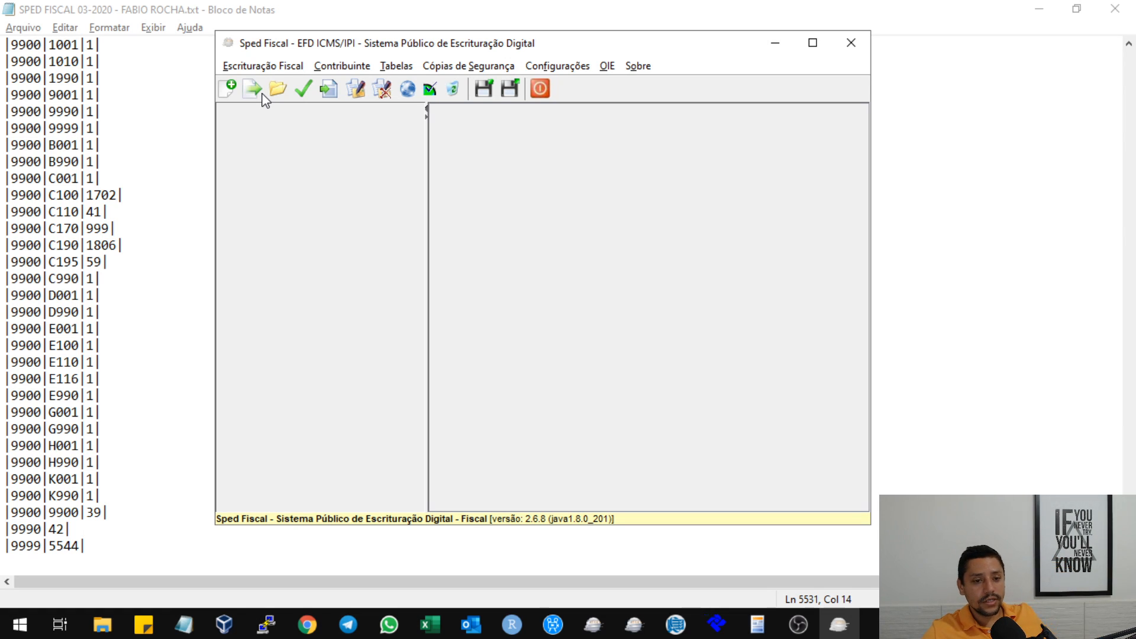
Import the SPED FISCAL 03-2020 text file from the desktop, listing files with details and sorting by newest modification date to find it
{"action": "left_click", "coordinate": [252, 88]}
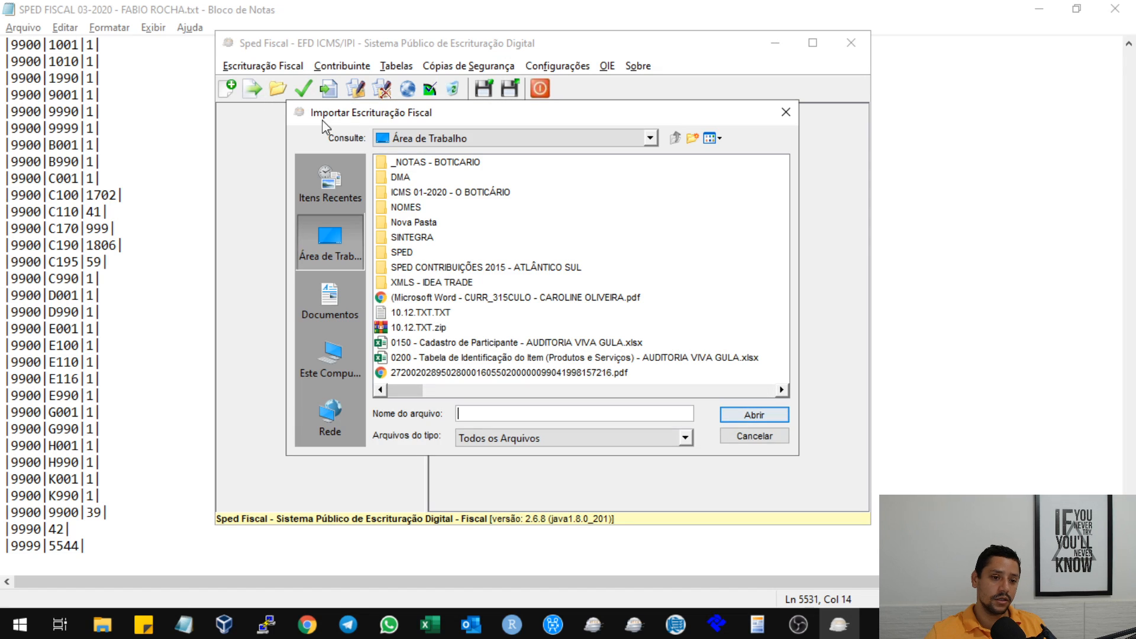
{"action": "left_click", "coordinate": [712, 138]}
{"action": "left_click", "coordinate": [737, 184]}
{"action": "left_click", "coordinate": [728, 168]}
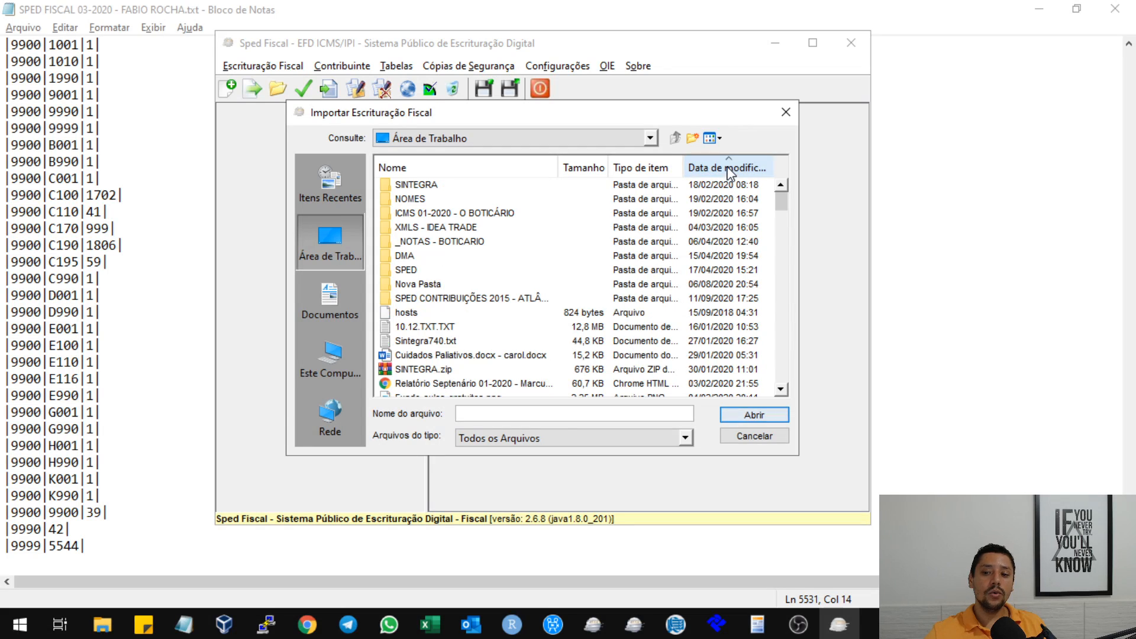
{"action": "left_click", "coordinate": [727, 168]}
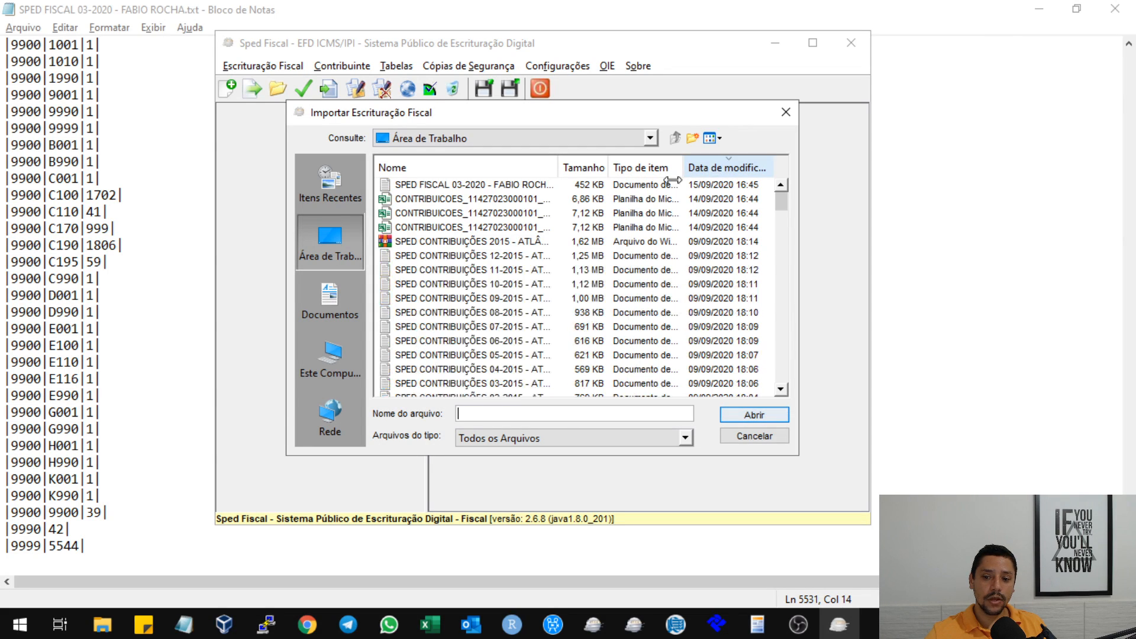
{"action": "left_click", "coordinate": [503, 184]}
{"action": "left_click", "coordinate": [744, 415]}
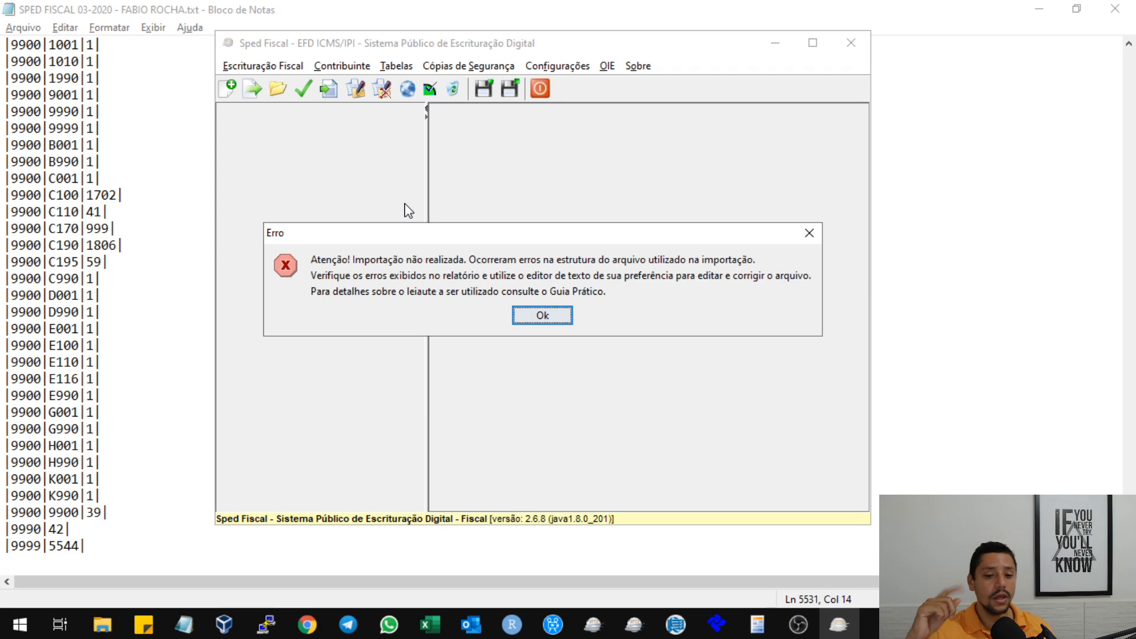
Display the detailed errors in the import report and examine the expected versus informed block 9 and total counts
{"action": "left_click", "coordinate": [556, 318]}
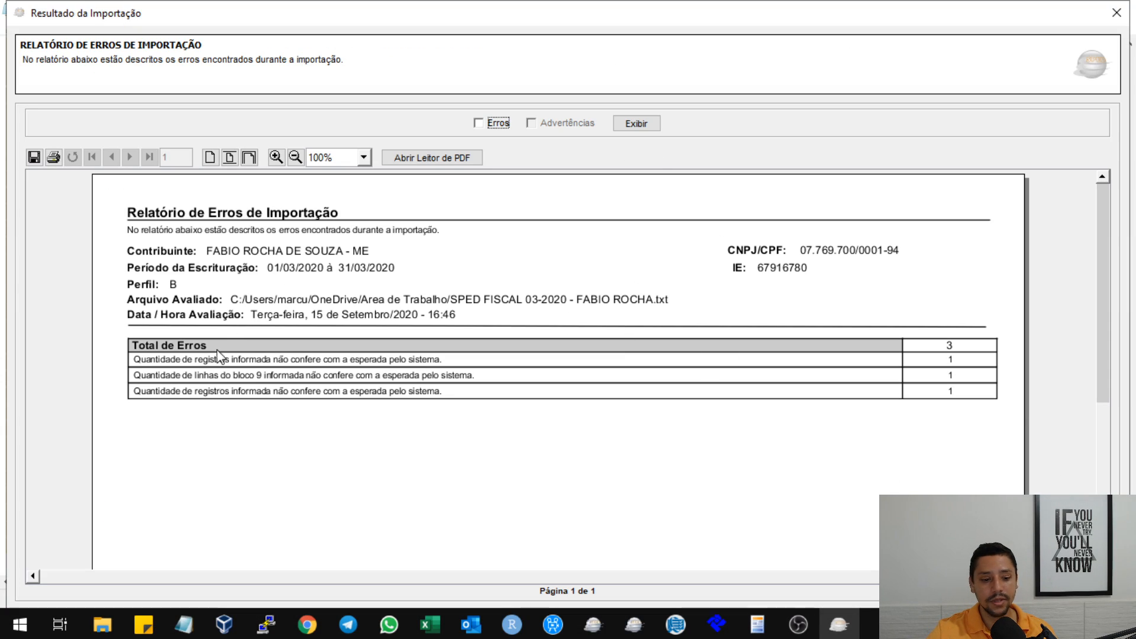
{"action": "left_click", "coordinate": [643, 124]}
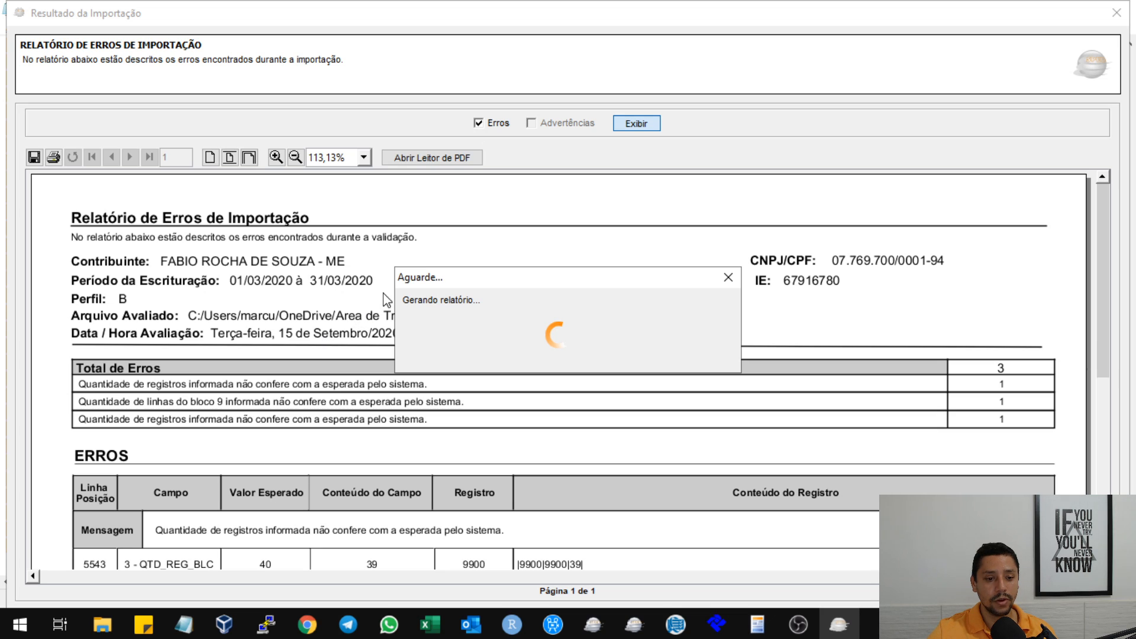
{"action": "scroll", "coordinate": [550, 329], "scroll_direction": "down", "scroll_amount": 4}
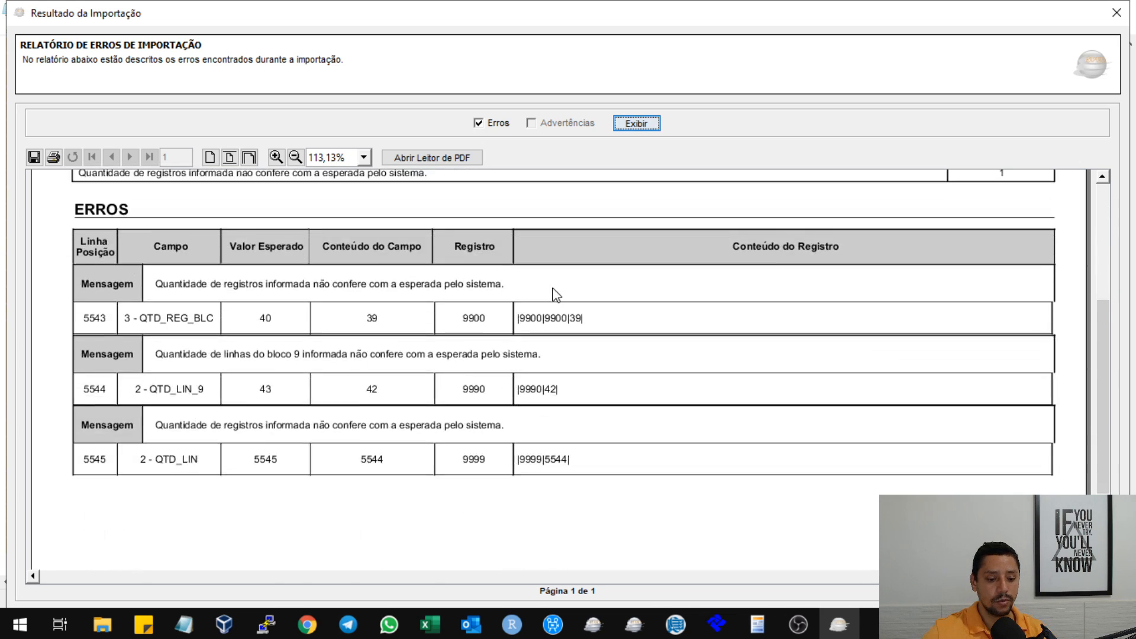
{"action": "scroll", "coordinate": [556, 294], "scroll_direction": "down", "scroll_amount": 1}
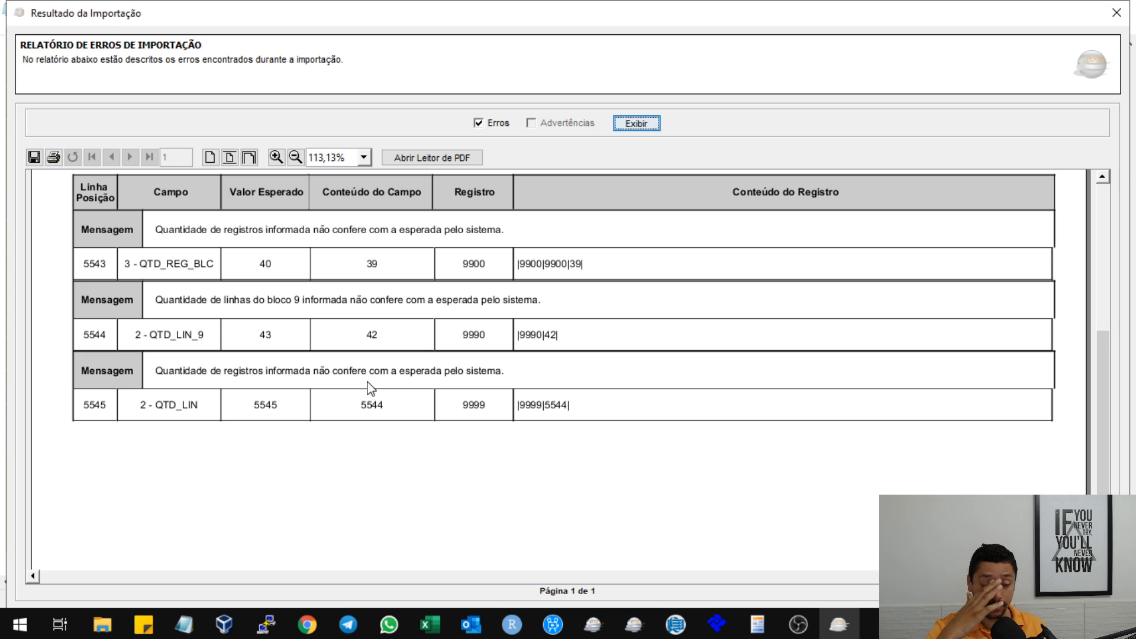
{"action": "scroll", "coordinate": [412, 388], "scroll_direction": "up", "scroll_amount": 1}
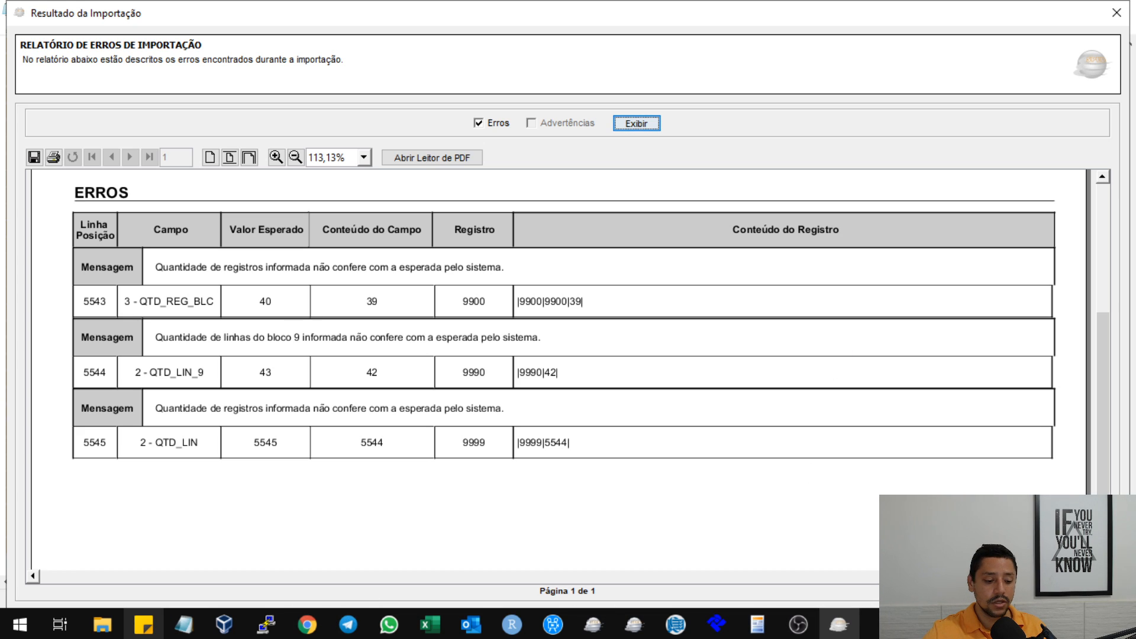
Switch to the text file in Notepad and set the count in the |9900|9900| line to 40
{"action": "left_click", "coordinate": [184, 624]}
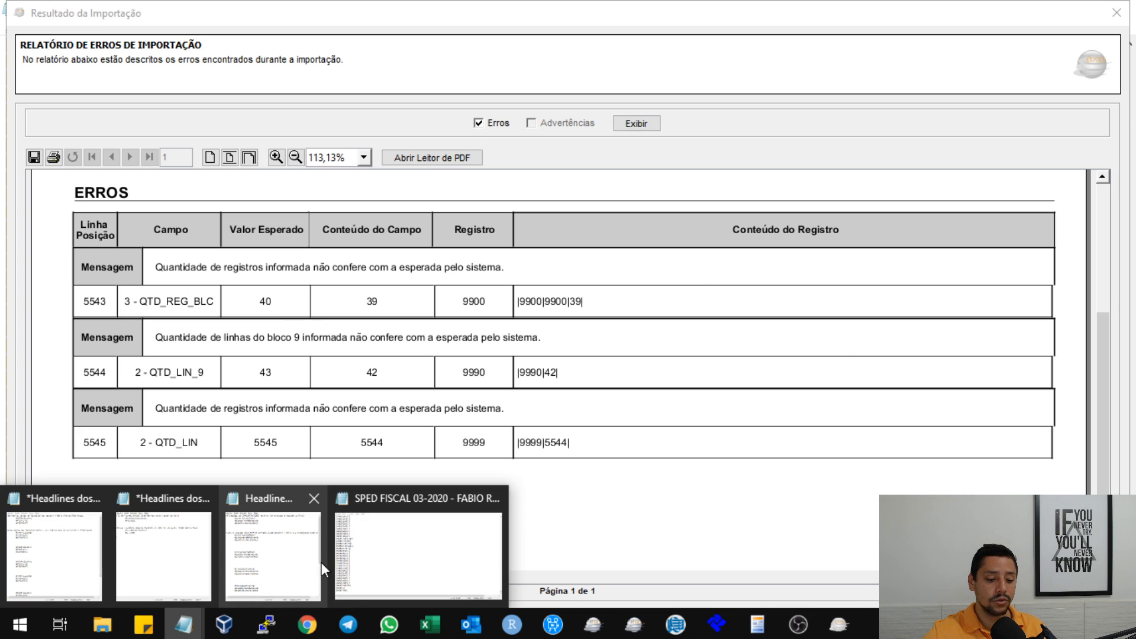
{"action": "left_click", "coordinate": [384, 557]}
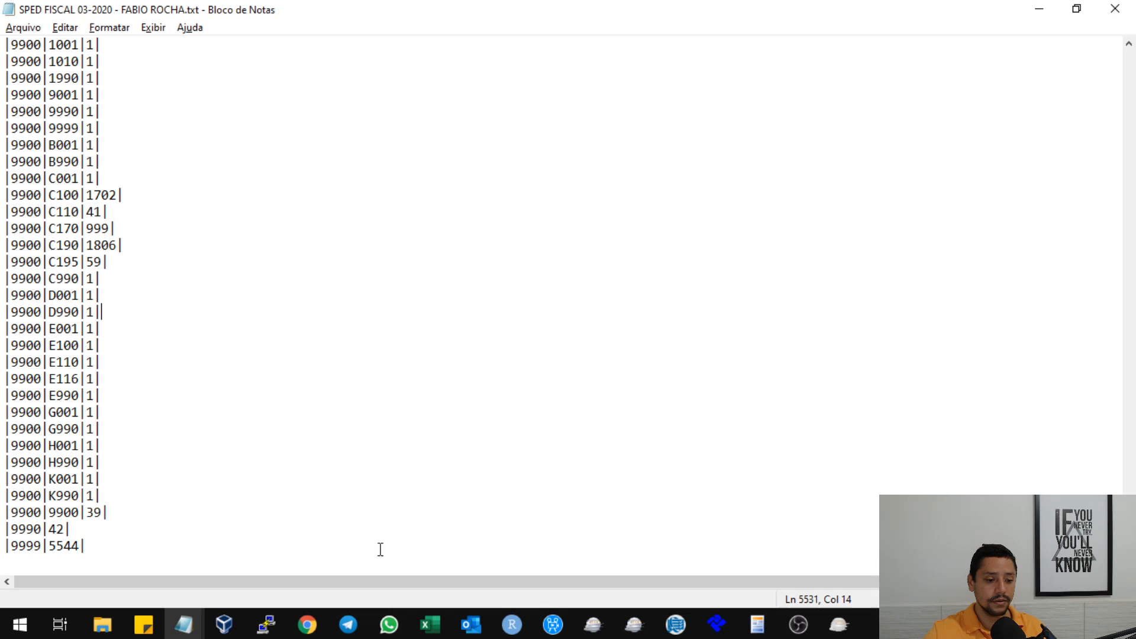
{"action": "left_click", "coordinate": [107, 511]}
{"action": "key", "text": "BackSpace"}
{"action": "key", "text": "BackSpace"}
{"action": "type", "text": "40"}
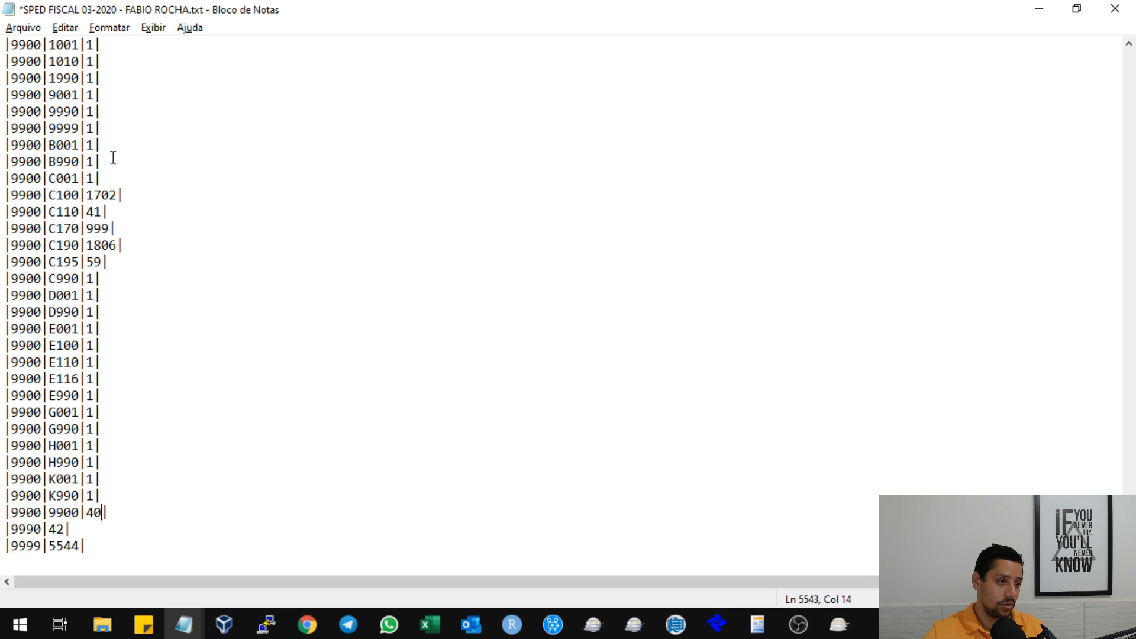
Review the added 0450 line against the report's block 9 line-count error, and set the count in record 9990 to 43
{"action": "scroll", "coordinate": [113, 155], "scroll_direction": "up", "scroll_amount": 4}
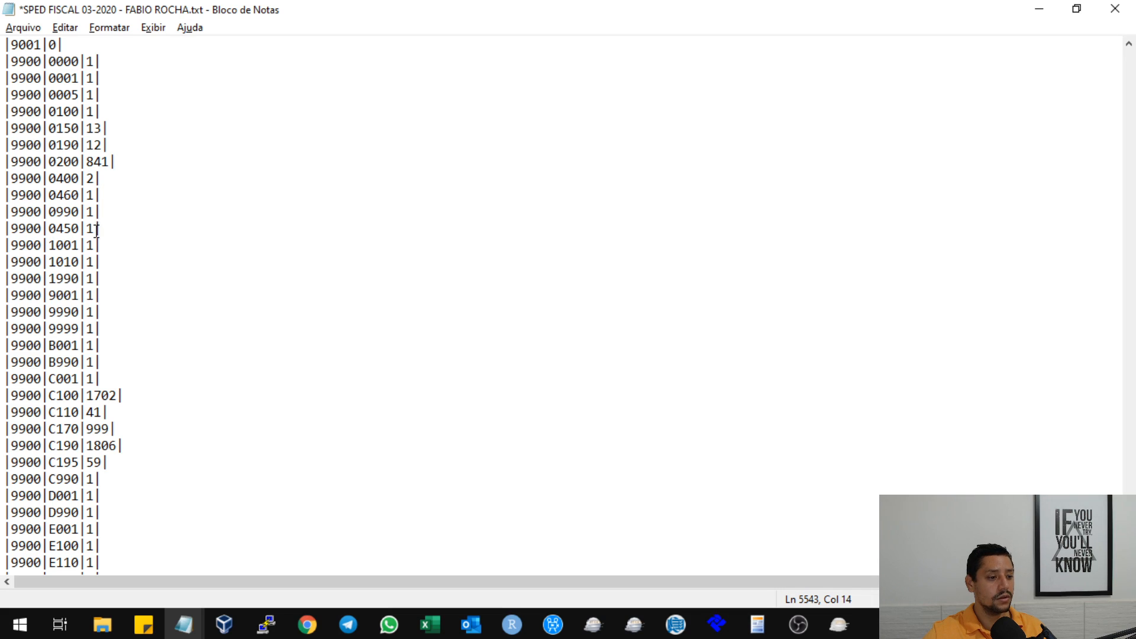
{"action": "left_click_drag", "start_coordinate": [105, 228], "coordinate": [5, 228]}
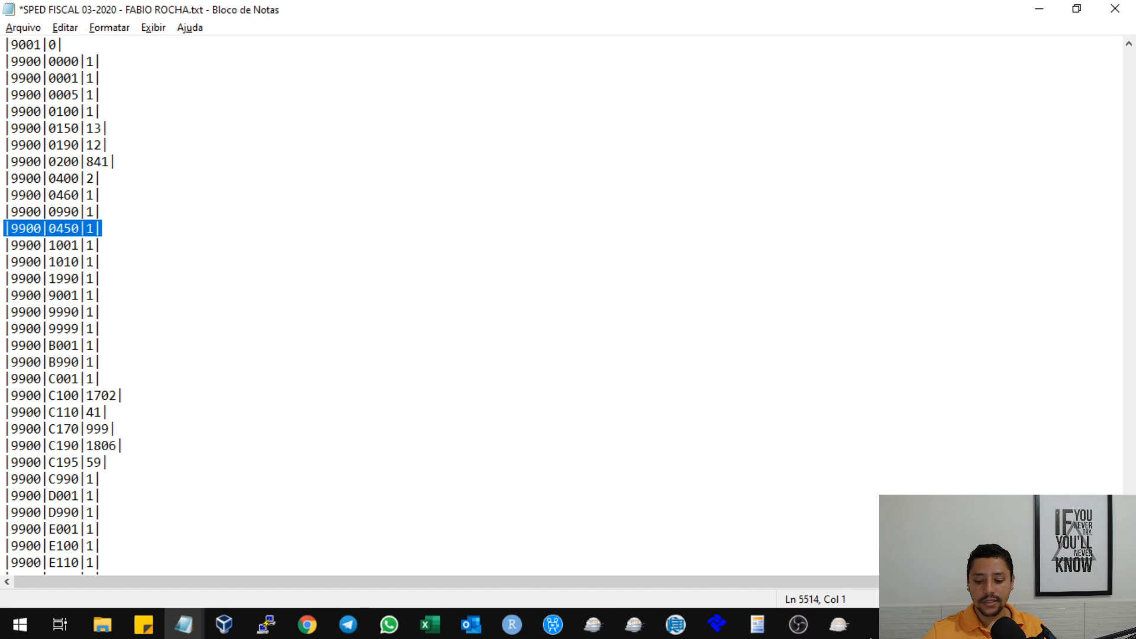
{"action": "left_click", "coordinate": [838, 624]}
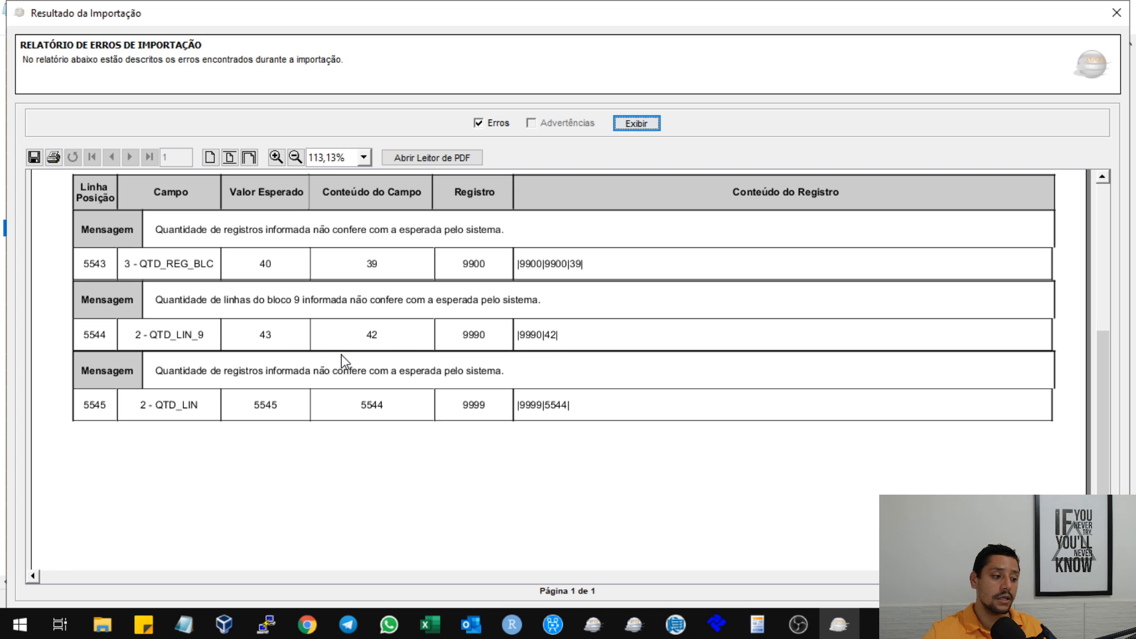
{"action": "mouse_move", "coordinate": [184, 625]}
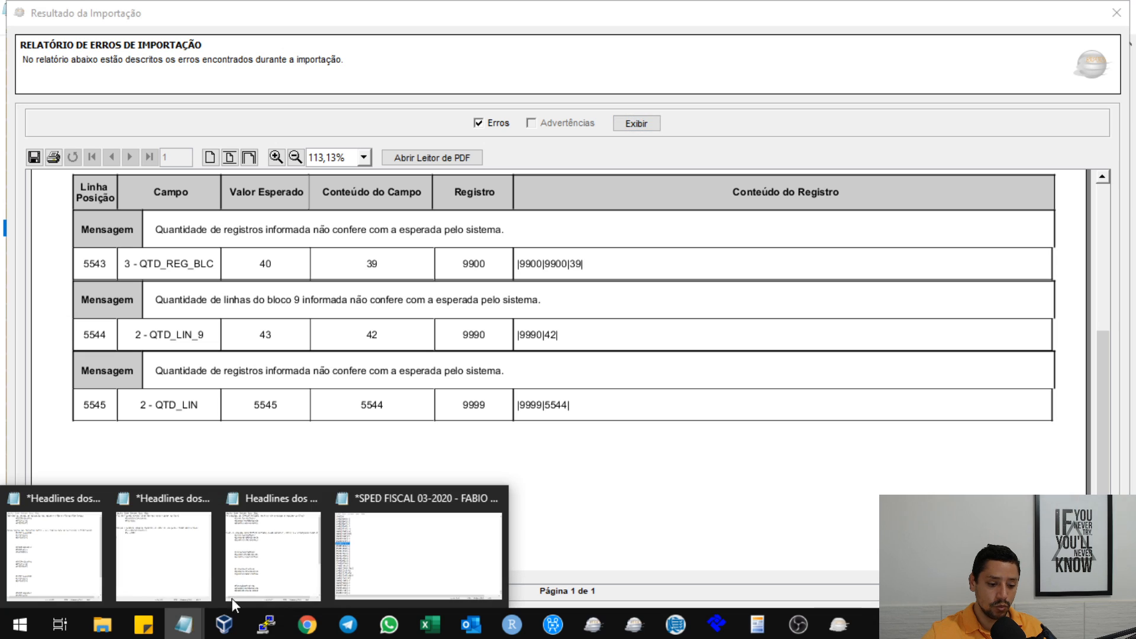
{"action": "left_click", "coordinate": [403, 545]}
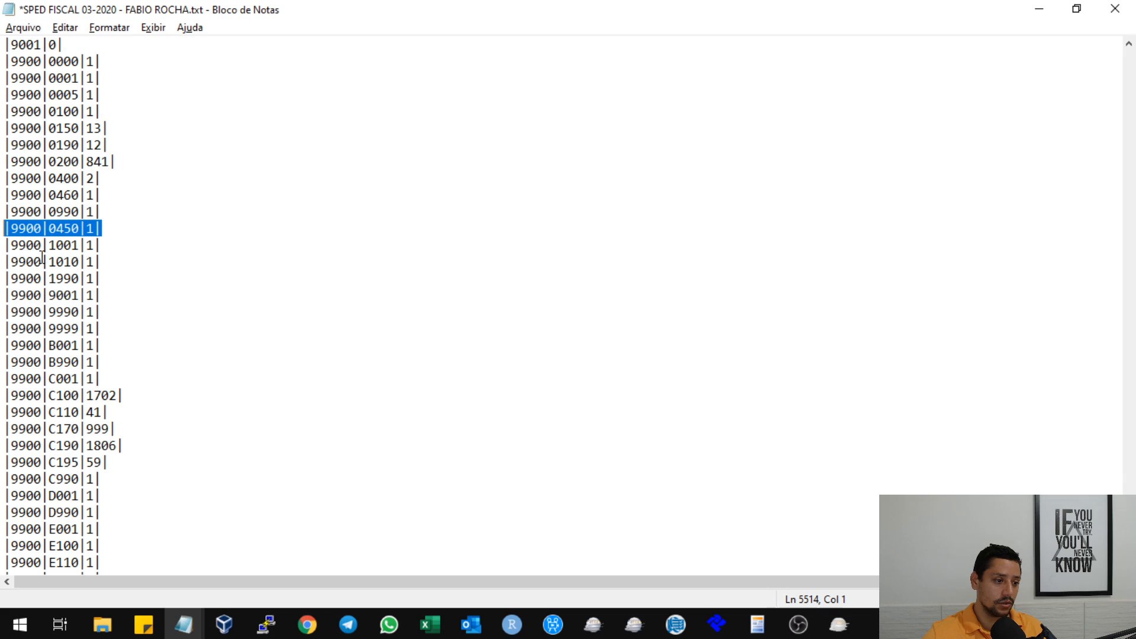
{"action": "double_click", "coordinate": [26, 227]}
{"action": "scroll", "coordinate": [89, 286], "scroll_direction": "down", "scroll_amount": 4}
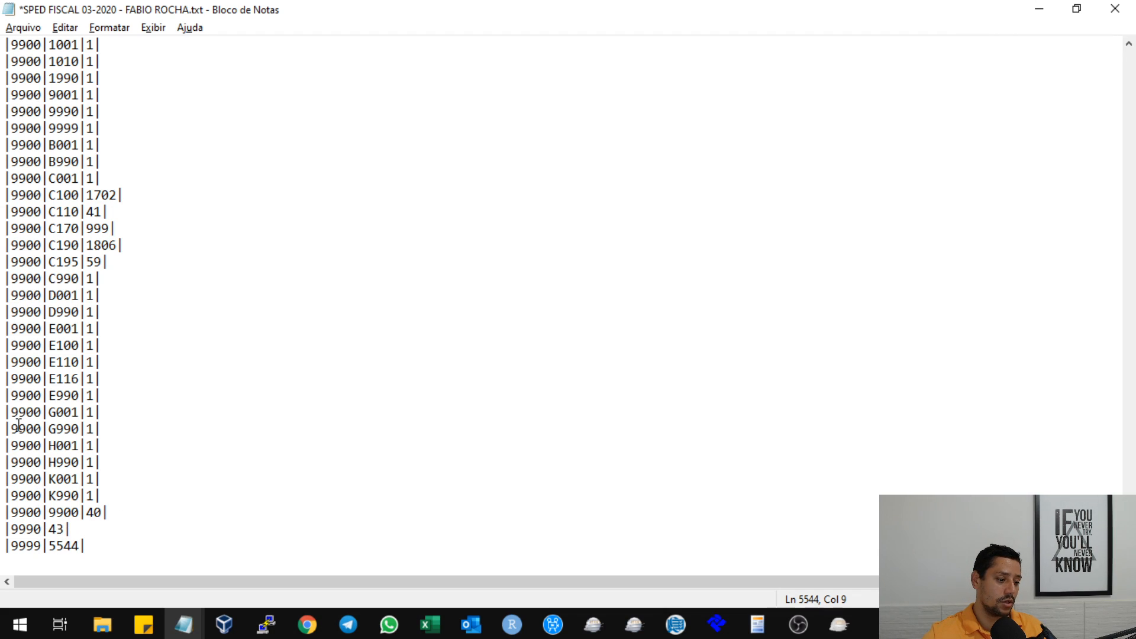
{"action": "left_click_drag", "start_coordinate": [11, 394], "coordinate": [36, 395]}
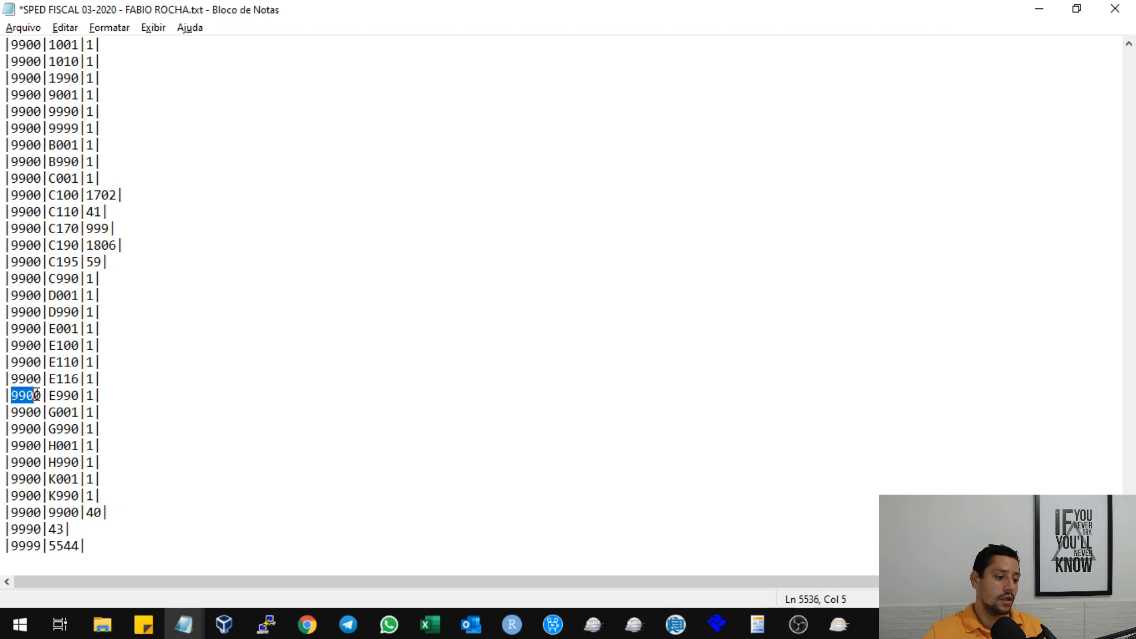
{"action": "left_click", "coordinate": [49, 530]}
Set the total line count in record 9999 to 5545 to match the import report, and save the text file
{"action": "left_click", "coordinate": [839, 624]}
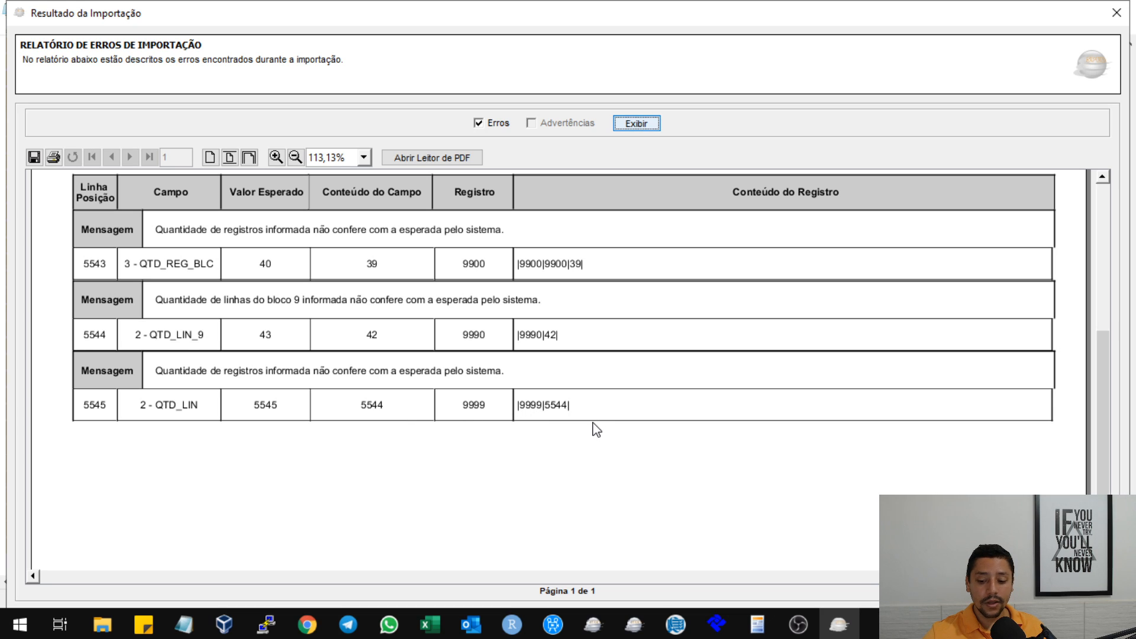
{"action": "mouse_move", "coordinate": [184, 624]}
{"action": "left_click", "coordinate": [414, 550]}
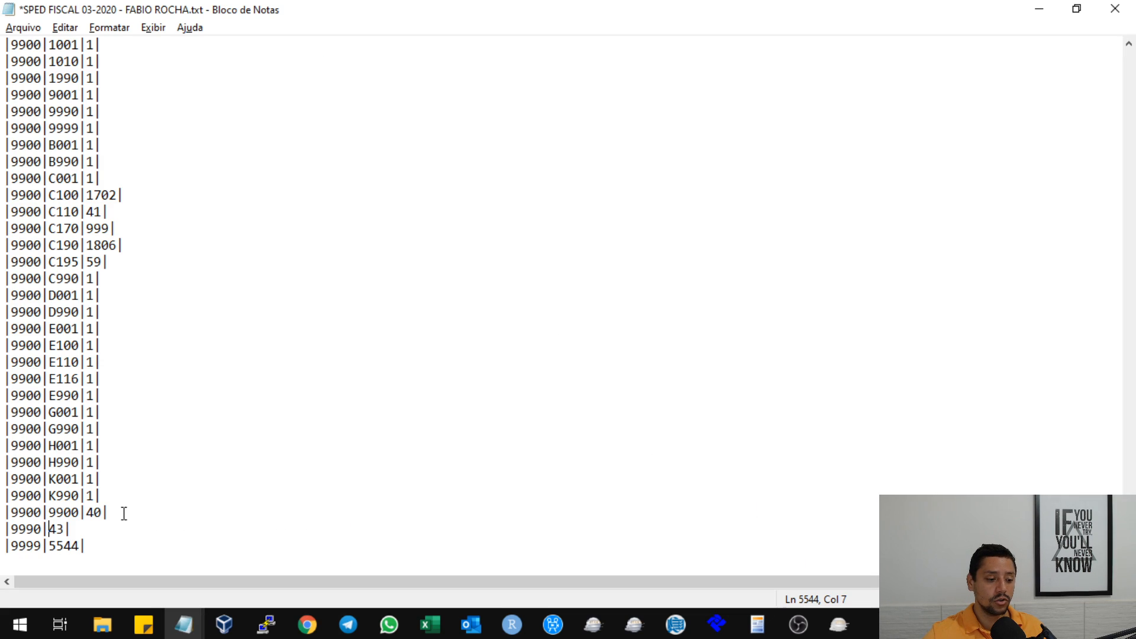
{"action": "left_click", "coordinate": [113, 548]}
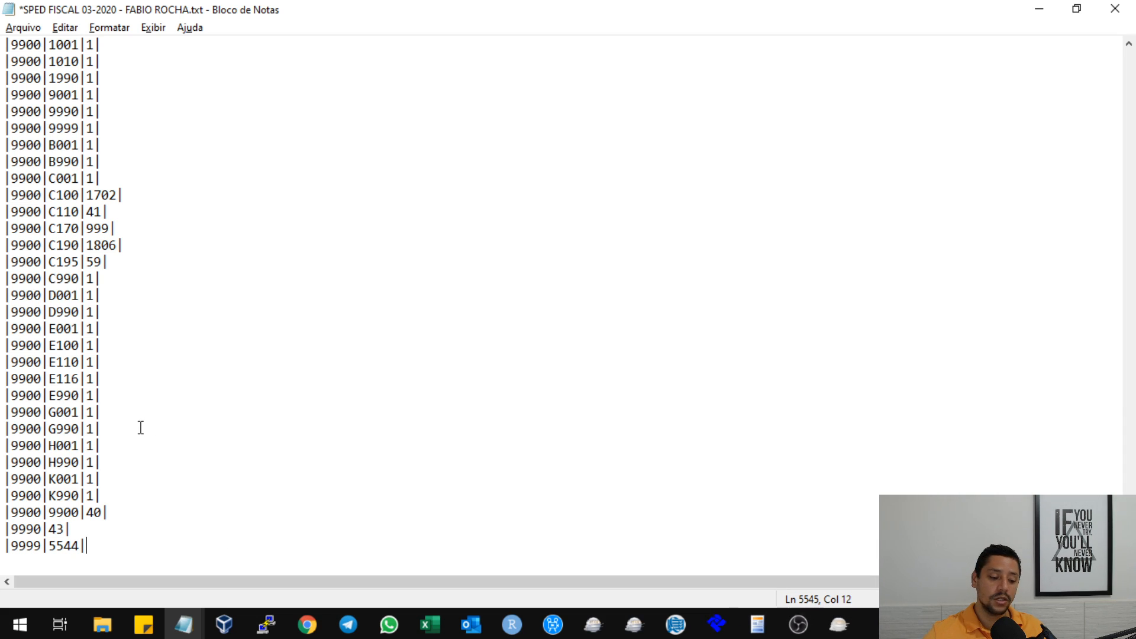
{"action": "type", "text": "5"}
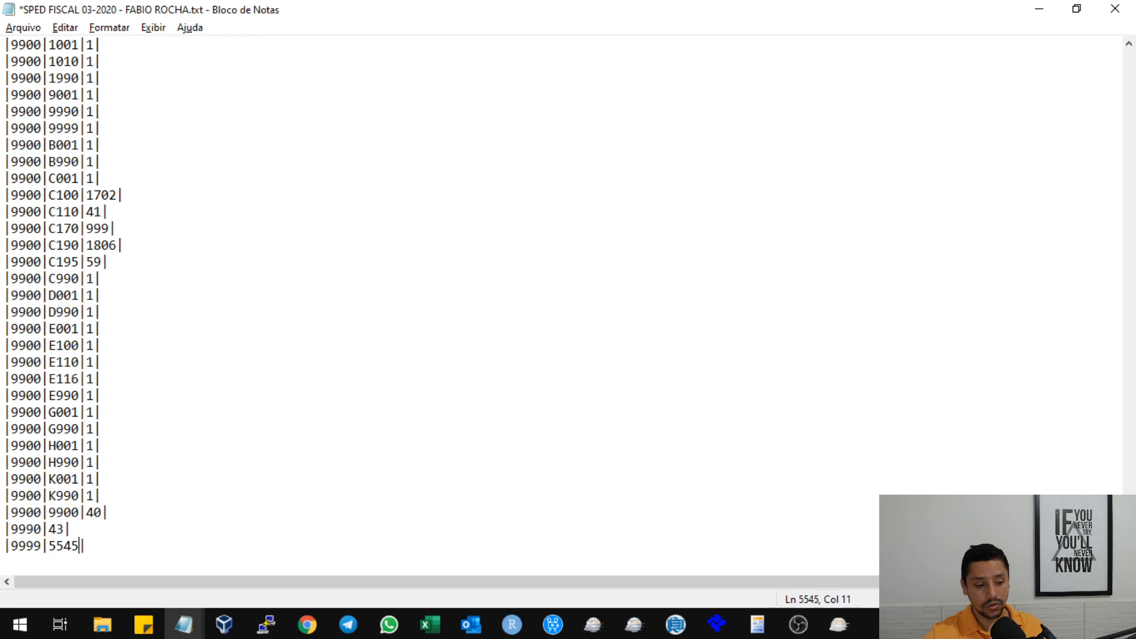
{"action": "left_click", "coordinate": [870, 132]}
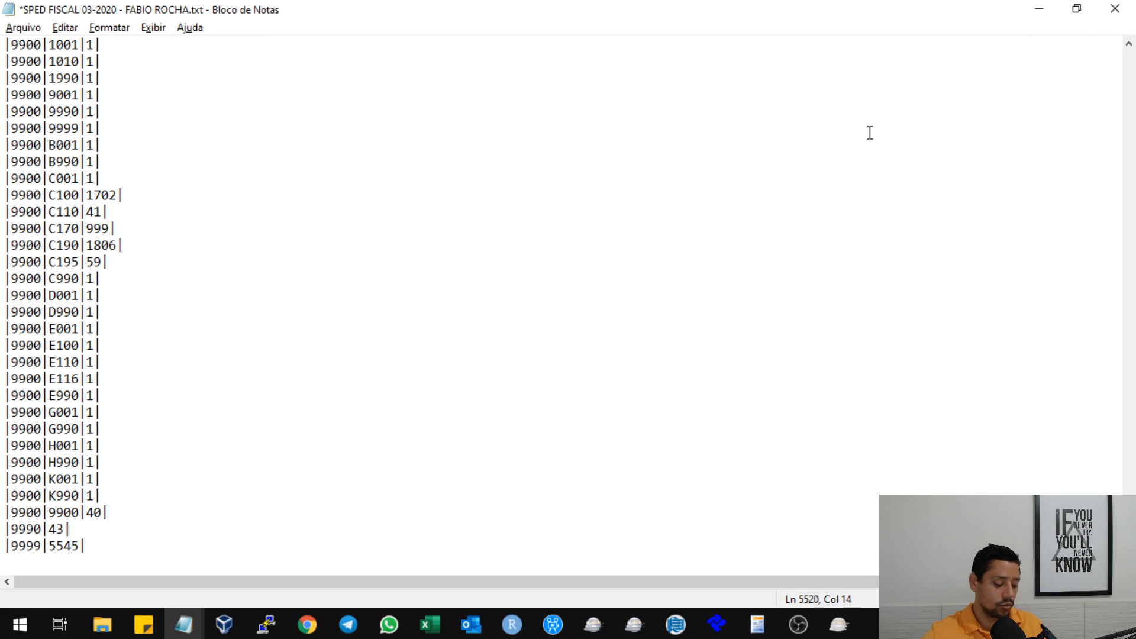
{"action": "key", "text": "ctrl+s"}
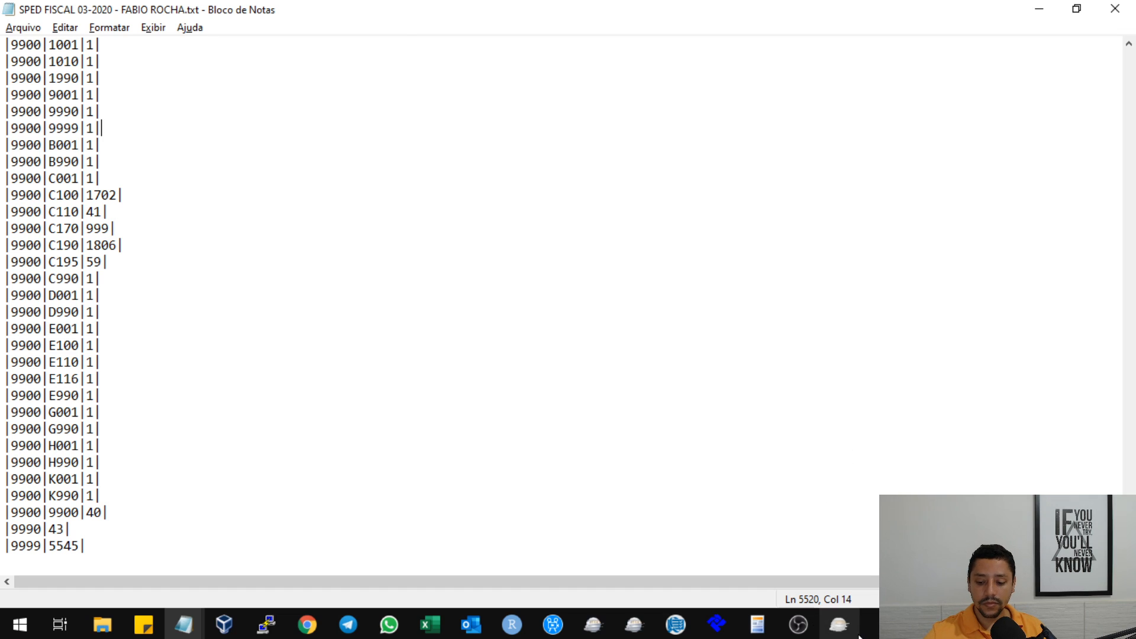
Close the error report, reimport the corrected SPED FISCAL 03-2020 text file from the desktop, and accept validating its content
{"action": "left_click", "coordinate": [839, 624]}
{"action": "left_click", "coordinate": [1115, 15]}
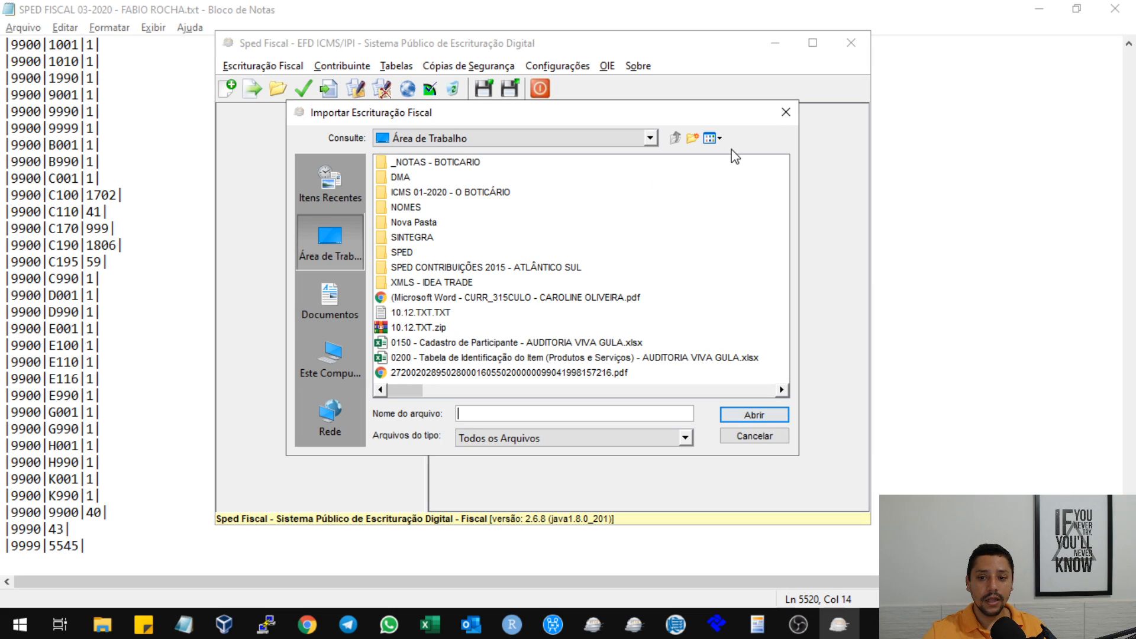
{"action": "left_click", "coordinate": [718, 140]}
{"action": "left_click", "coordinate": [732, 183]}
{"action": "left_click", "coordinate": [732, 168]}
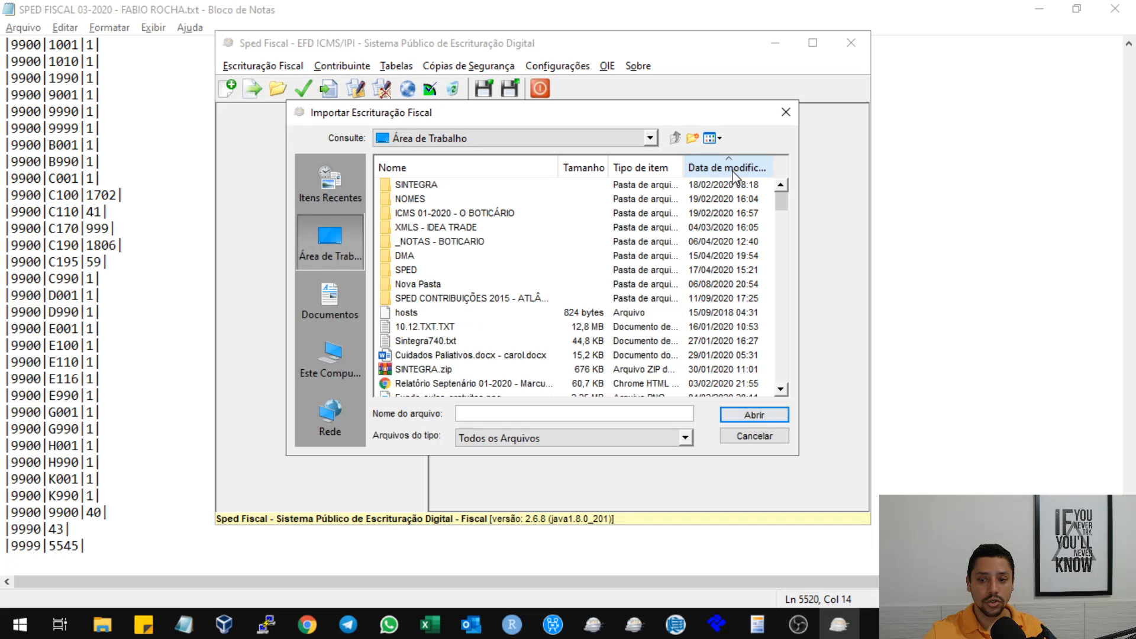
{"action": "left_click", "coordinate": [732, 169]}
{"action": "left_click", "coordinate": [468, 186]}
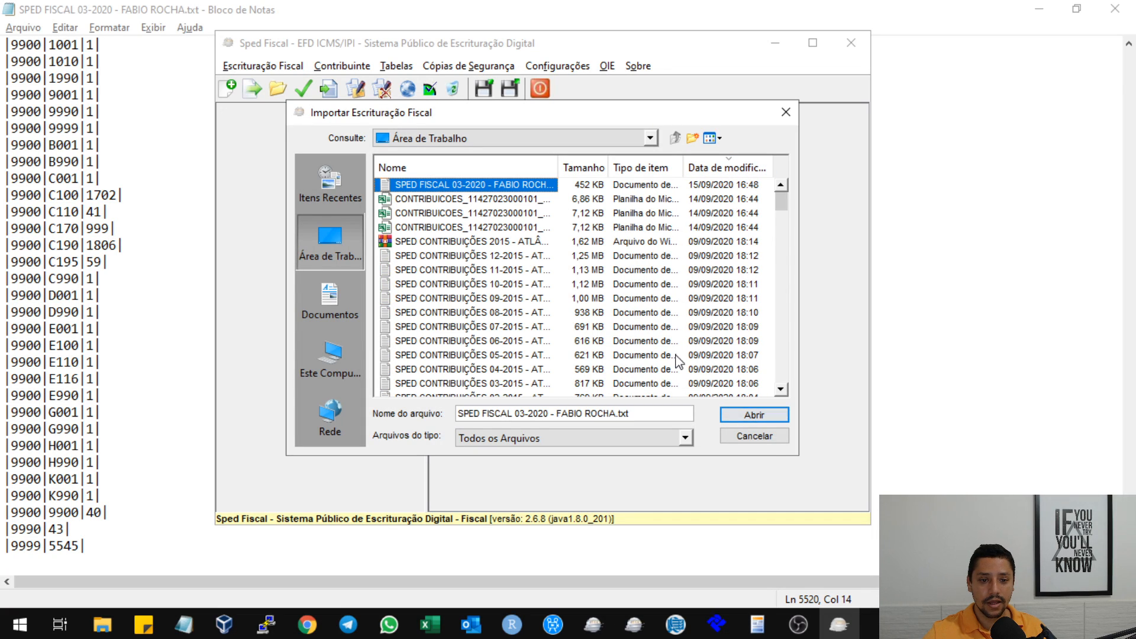
{"action": "left_click", "coordinate": [754, 414]}
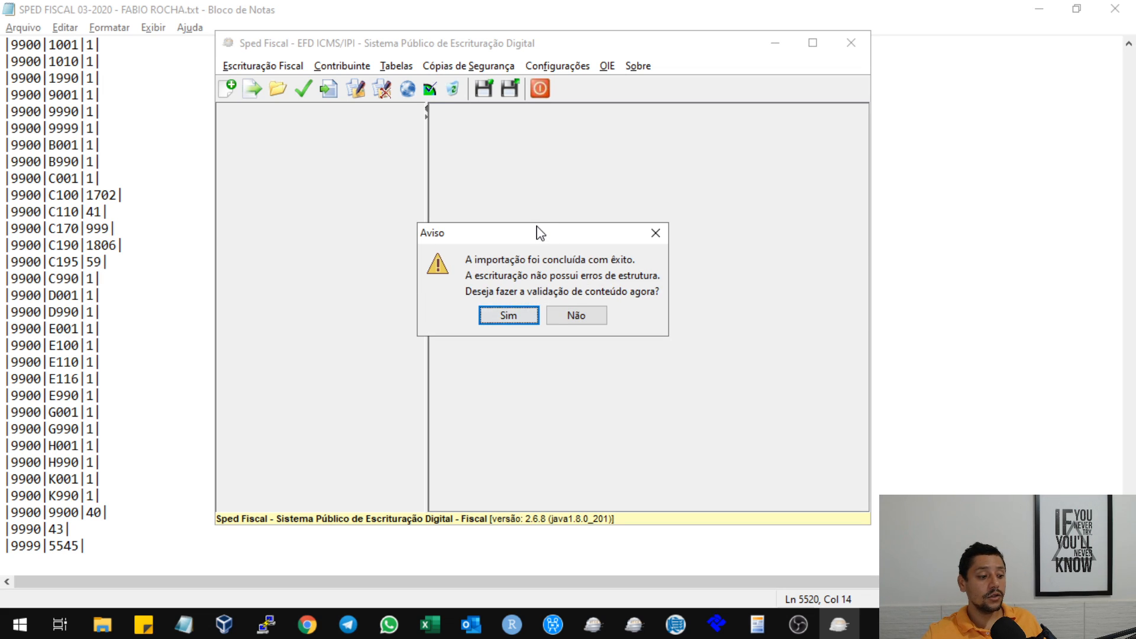
{"action": "left_click", "coordinate": [521, 322]}
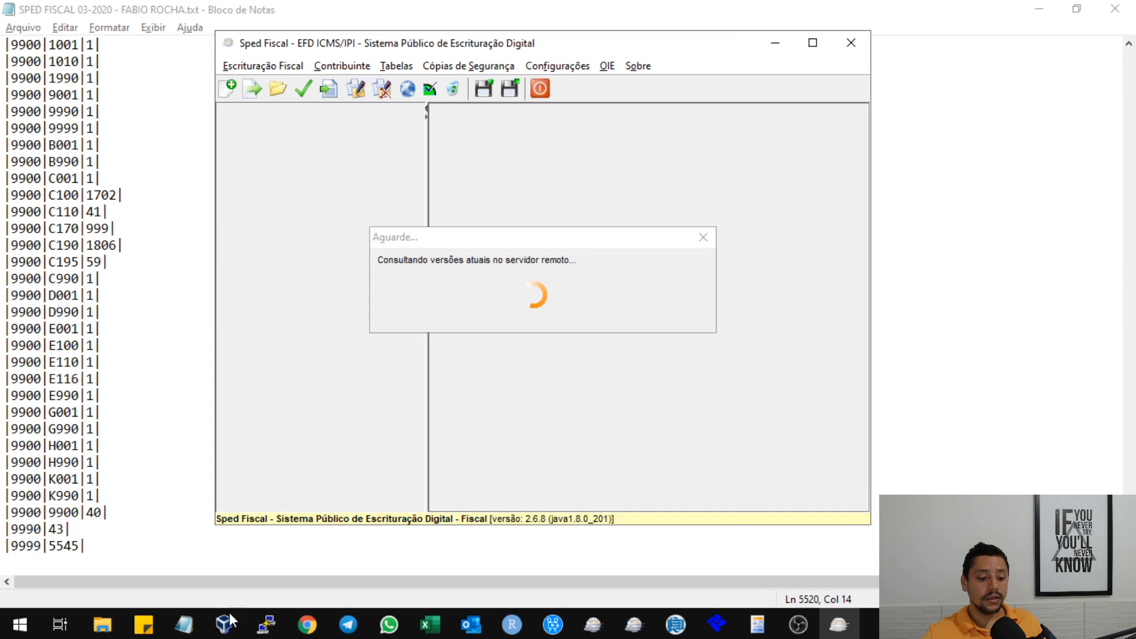
Accept transferring the updated tables from the server, and switch to the text file in Notepad
{"action": "left_click", "coordinate": [503, 502]}
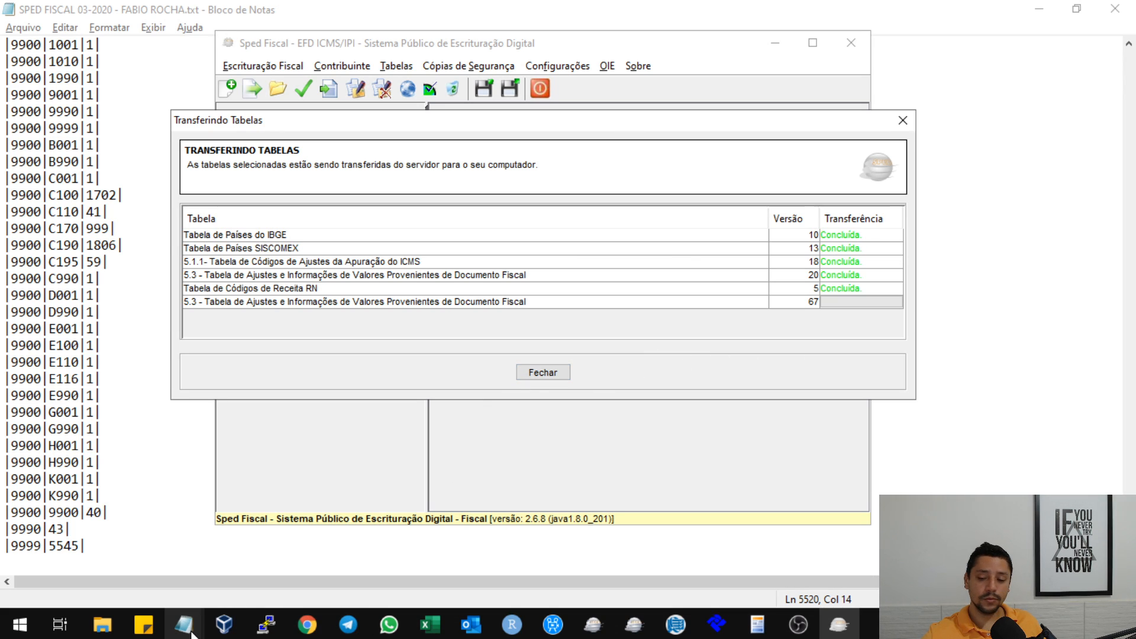
{"action": "mouse_move", "coordinate": [192, 632]}
{"action": "left_click", "coordinate": [395, 537]}
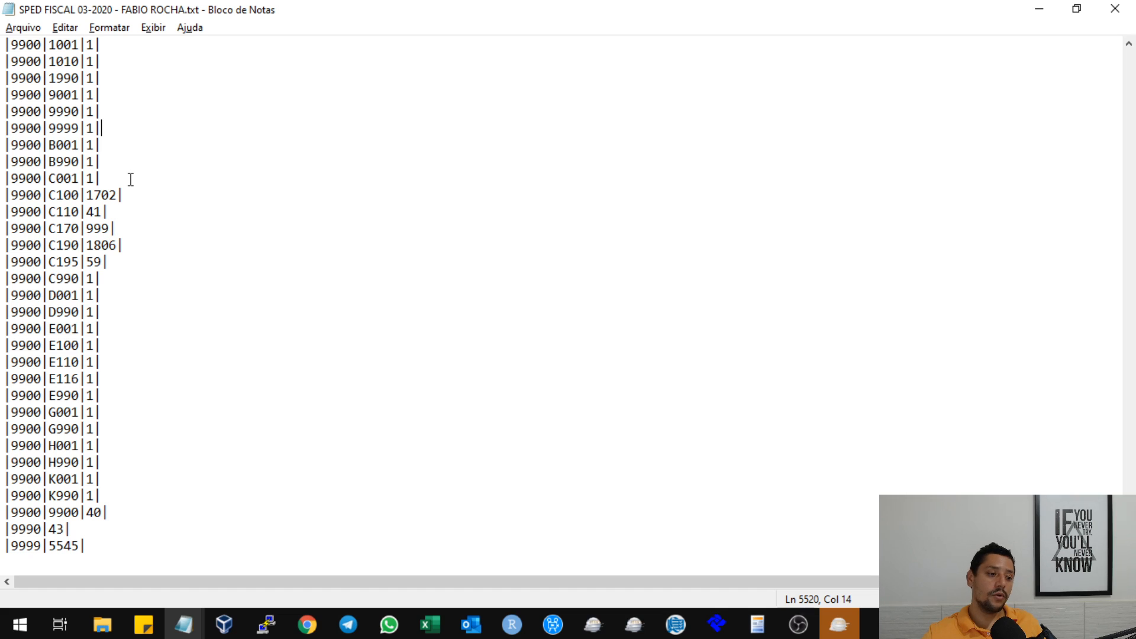
Review the 9900 line for record 0450 in block 9, and return to Sped Fiscal to continue the content validation
{"action": "scroll", "coordinate": [131, 179], "scroll_direction": "up", "scroll_amount": 1}
{"action": "scroll", "coordinate": [130, 179], "scroll_direction": "up", "scroll_amount": 4}
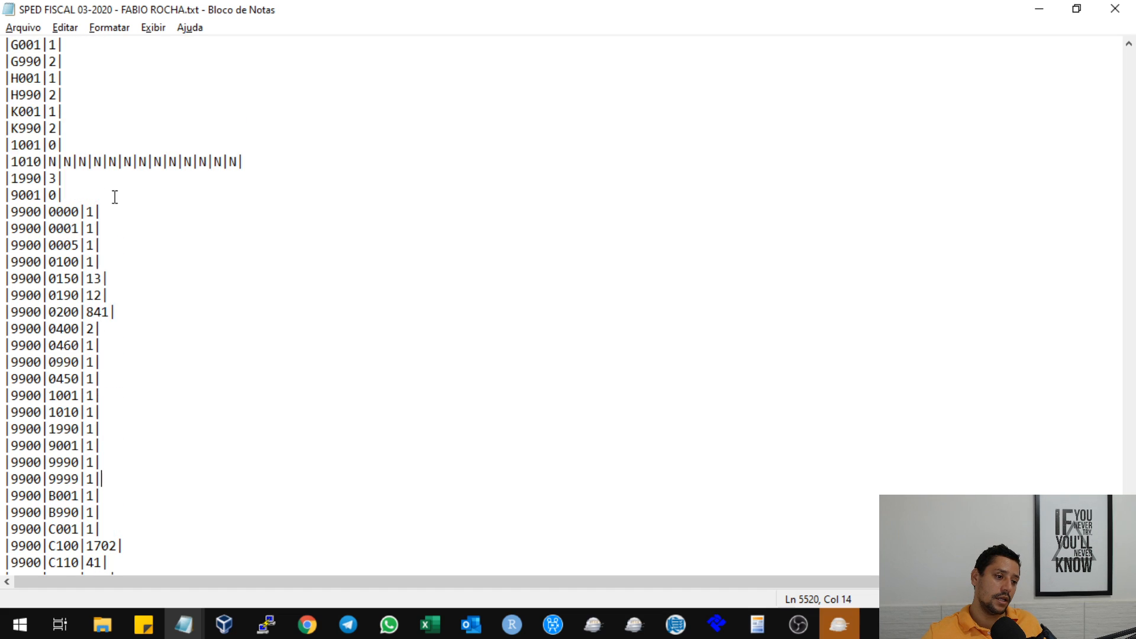
{"action": "scroll", "coordinate": [114, 195], "scroll_direction": "down", "scroll_amount": 2}
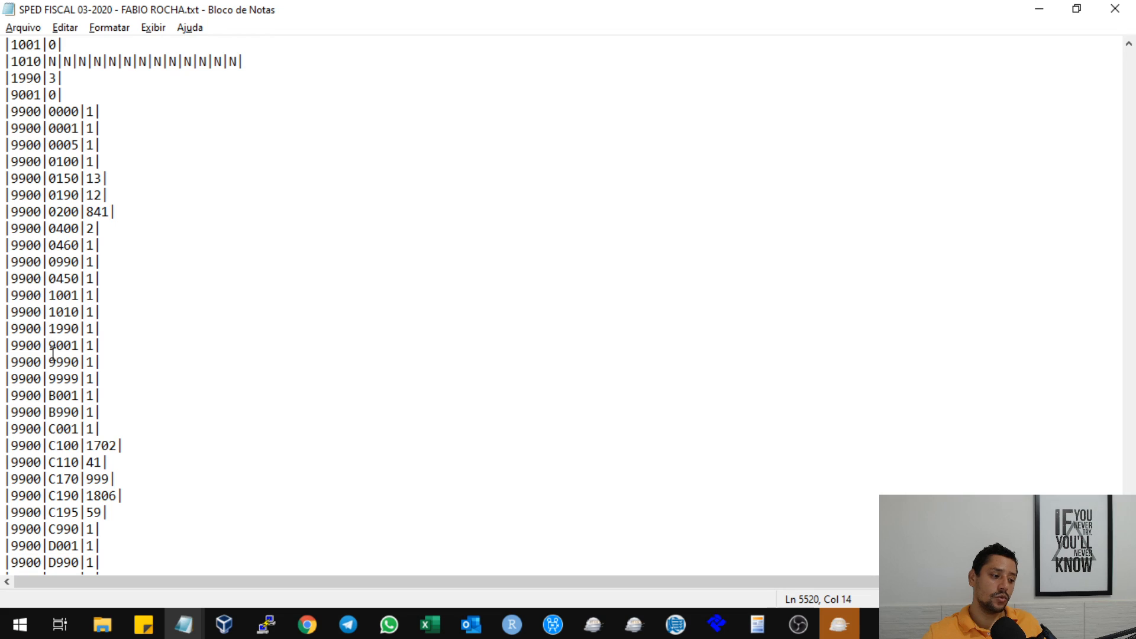
{"action": "left_click_drag", "start_coordinate": [55, 228], "coordinate": [74, 278]}
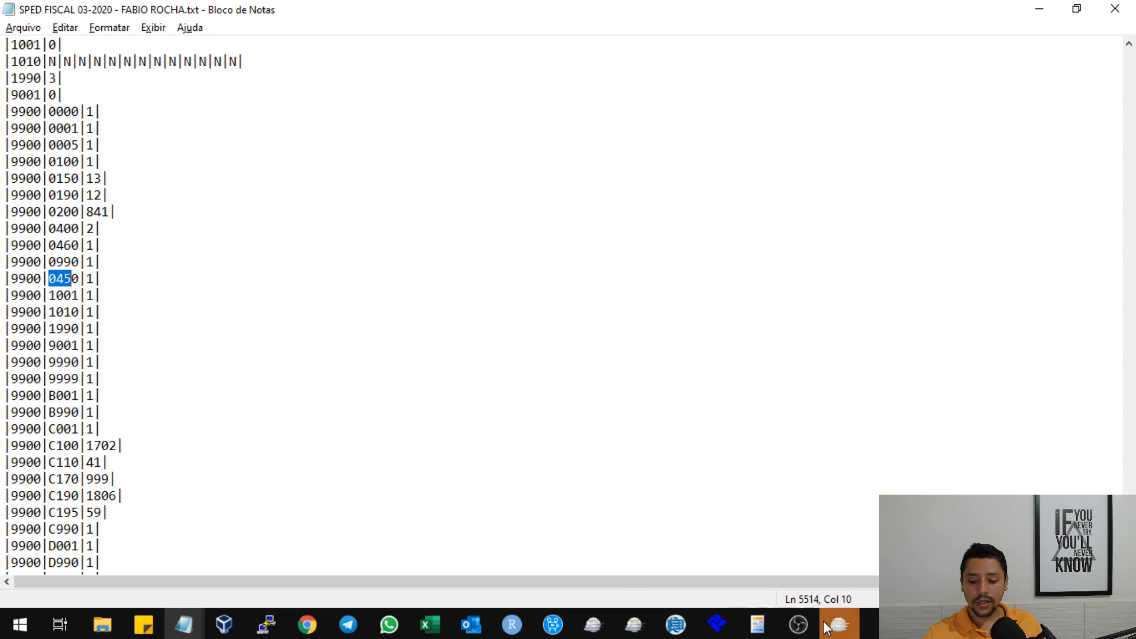
{"action": "left_click", "coordinate": [843, 632]}
{"action": "left_click", "coordinate": [564, 308]}
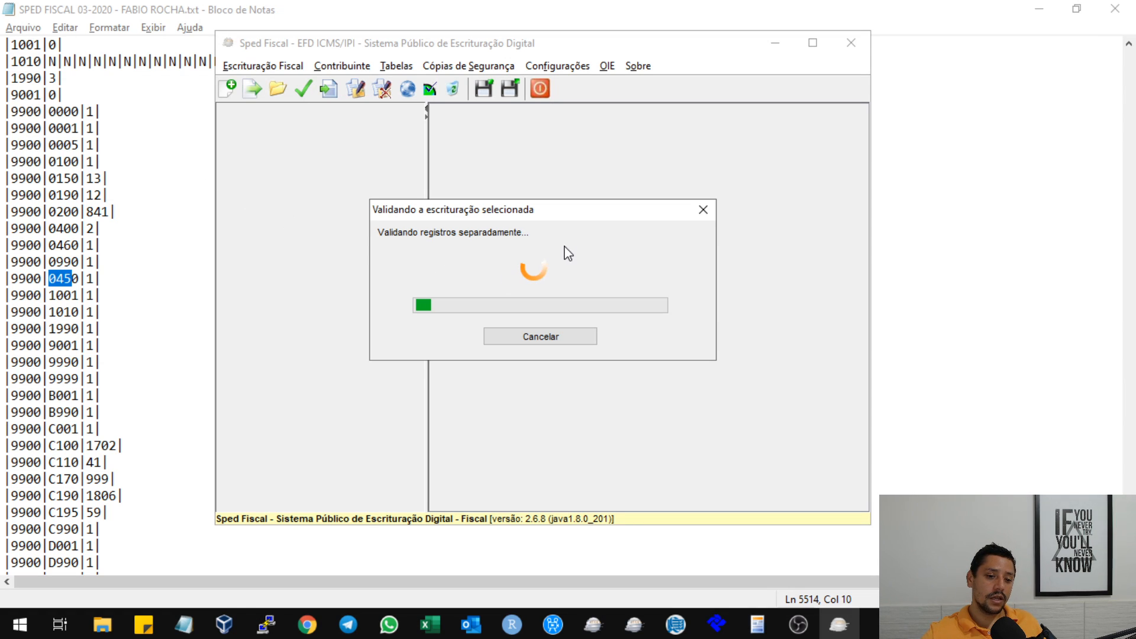
Compare the 9900 lines for records 0460 and 0450 in the text file, and check the validation progress
{"action": "left_click", "coordinate": [152, 257]}
{"action": "scroll", "coordinate": [164, 258], "scroll_direction": "down", "scroll_amount": 5}
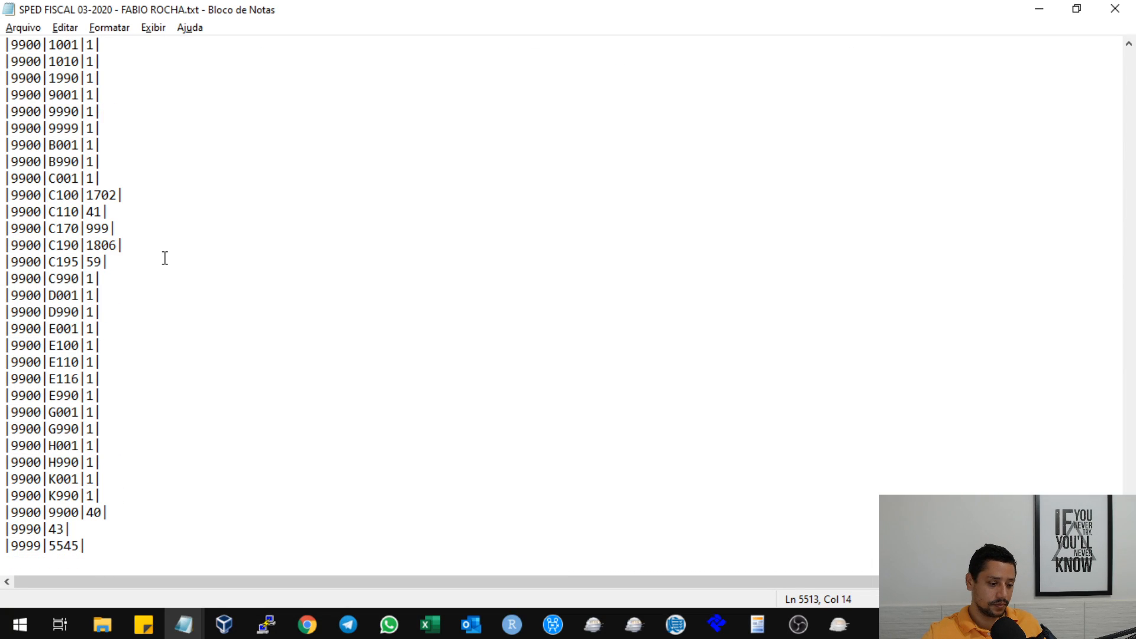
{"action": "scroll", "coordinate": [165, 258], "scroll_direction": "up", "scroll_amount": 4}
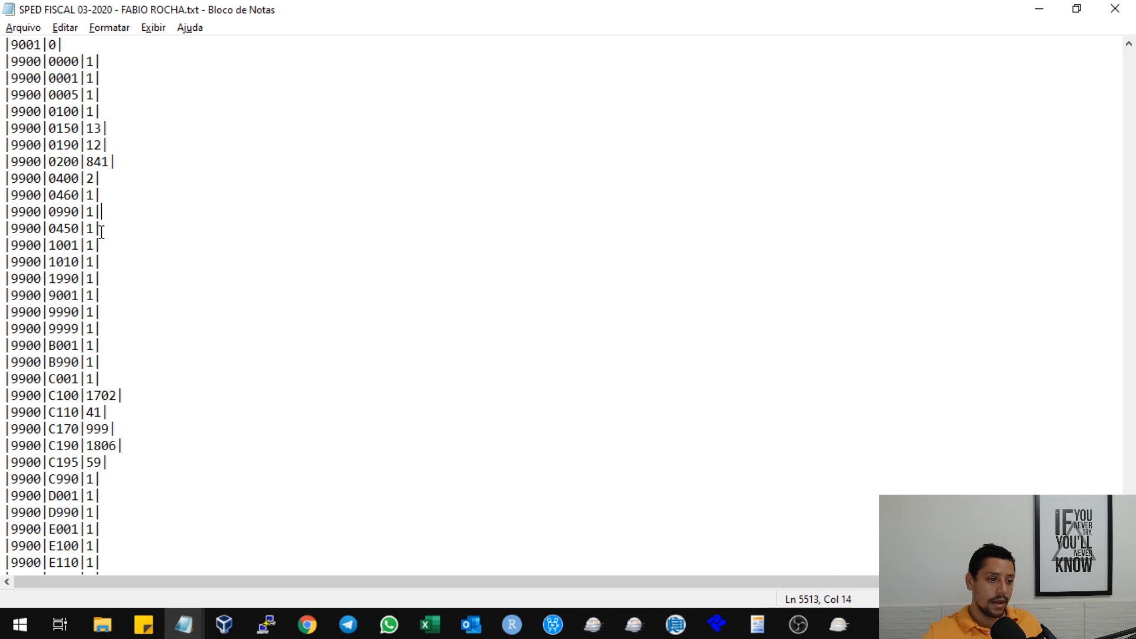
{"action": "scroll", "coordinate": [101, 232], "scroll_direction": "up", "scroll_amount": 1}
{"action": "left_click_drag", "start_coordinate": [49, 246], "coordinate": [84, 246]}
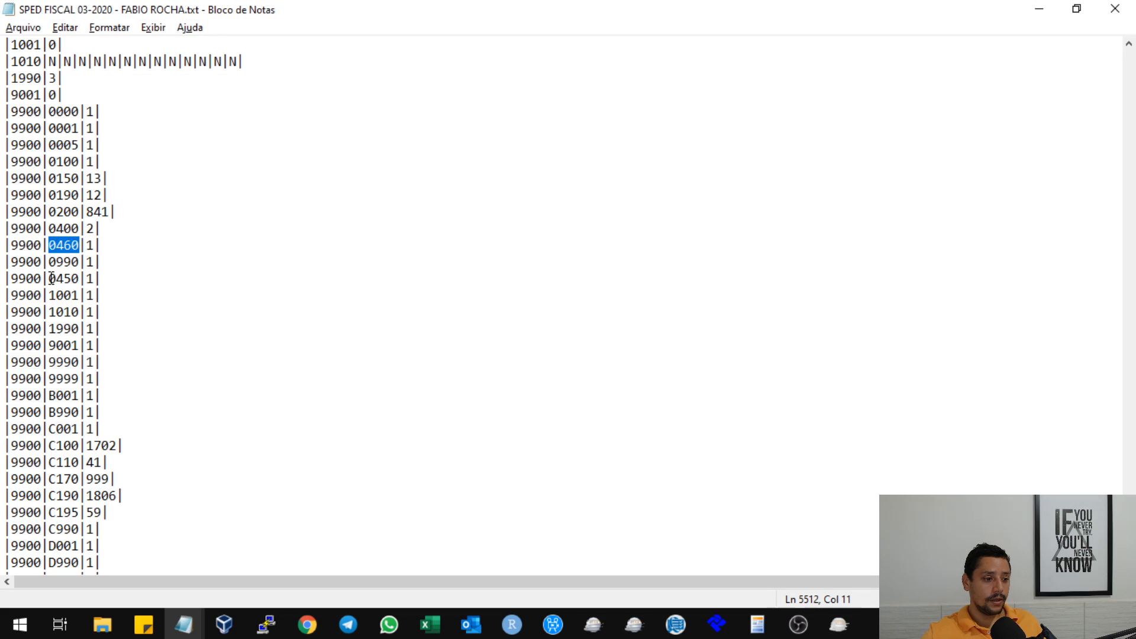
{"action": "triple_click", "coordinate": [105, 279]}
{"action": "left_click_drag", "start_coordinate": [4, 279], "coordinate": [108, 274]}
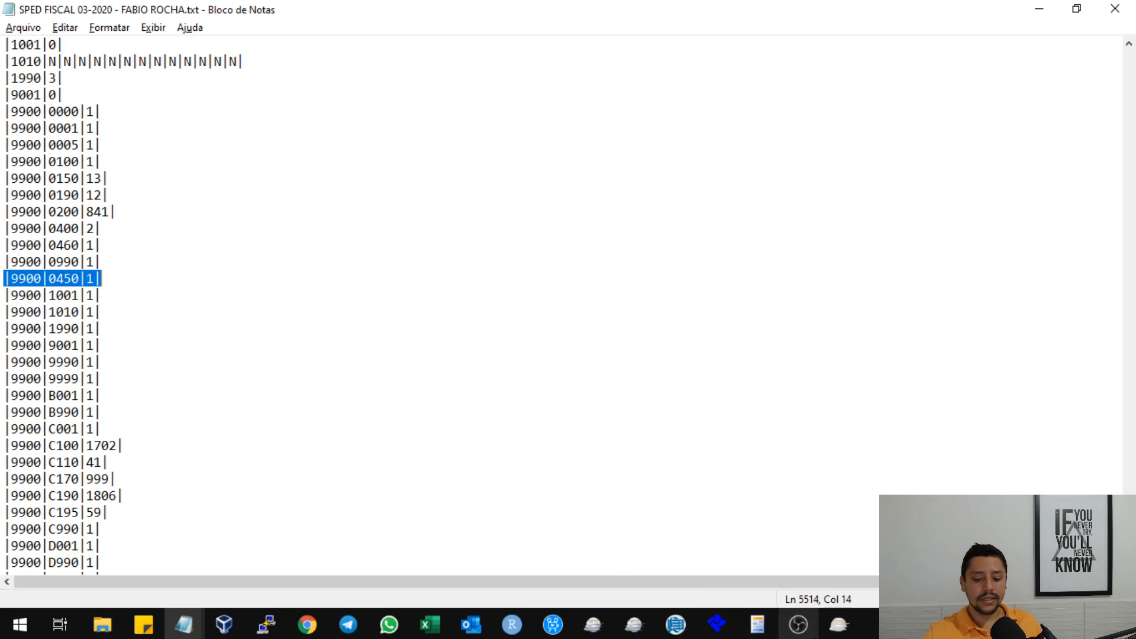
{"action": "mouse_move", "coordinate": [840, 626]}
{"action": "left_click", "coordinate": [862, 593]}
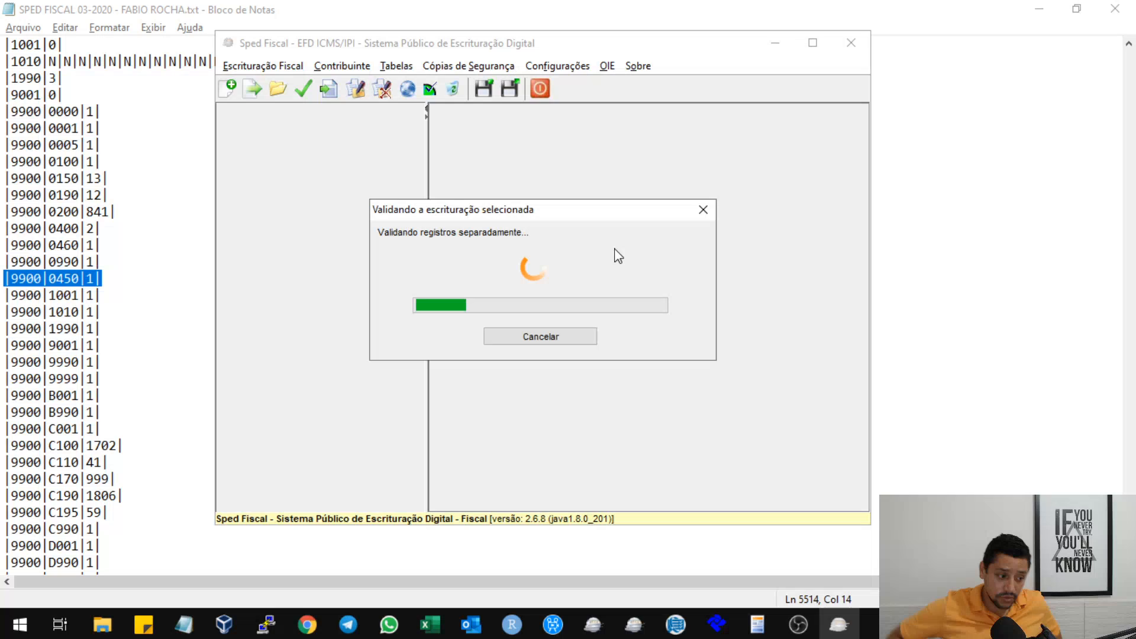
Examine how the 9900 lines, such as 0450 and 0005, reference the record types used in the file
{"action": "left_click", "coordinate": [156, 277]}
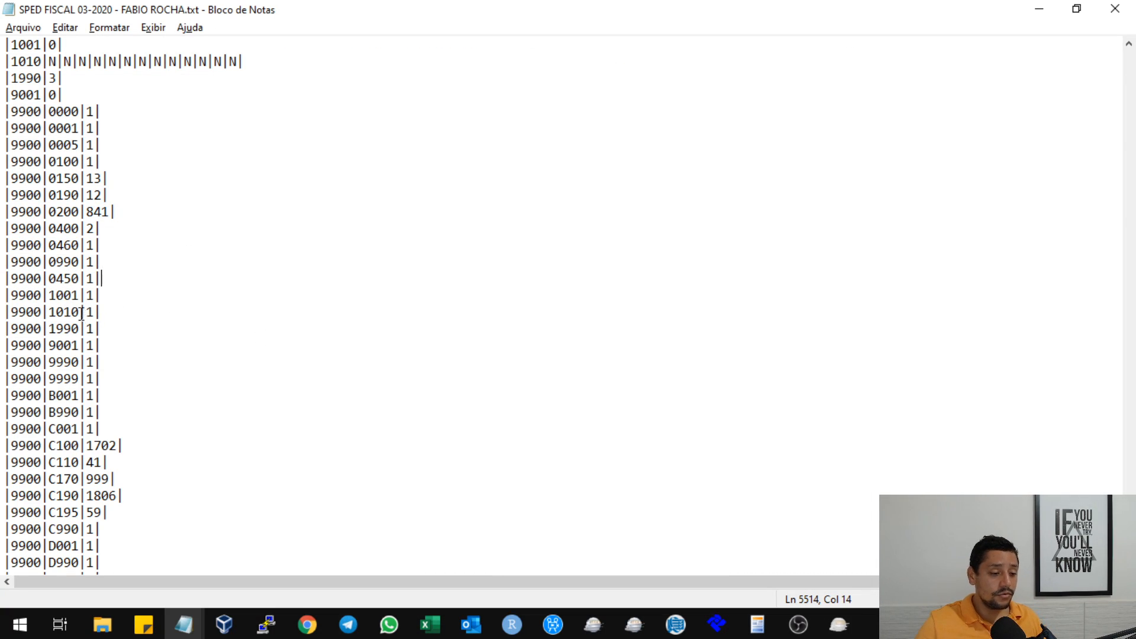
{"action": "left_click_drag", "start_coordinate": [51, 282], "coordinate": [80, 275]}
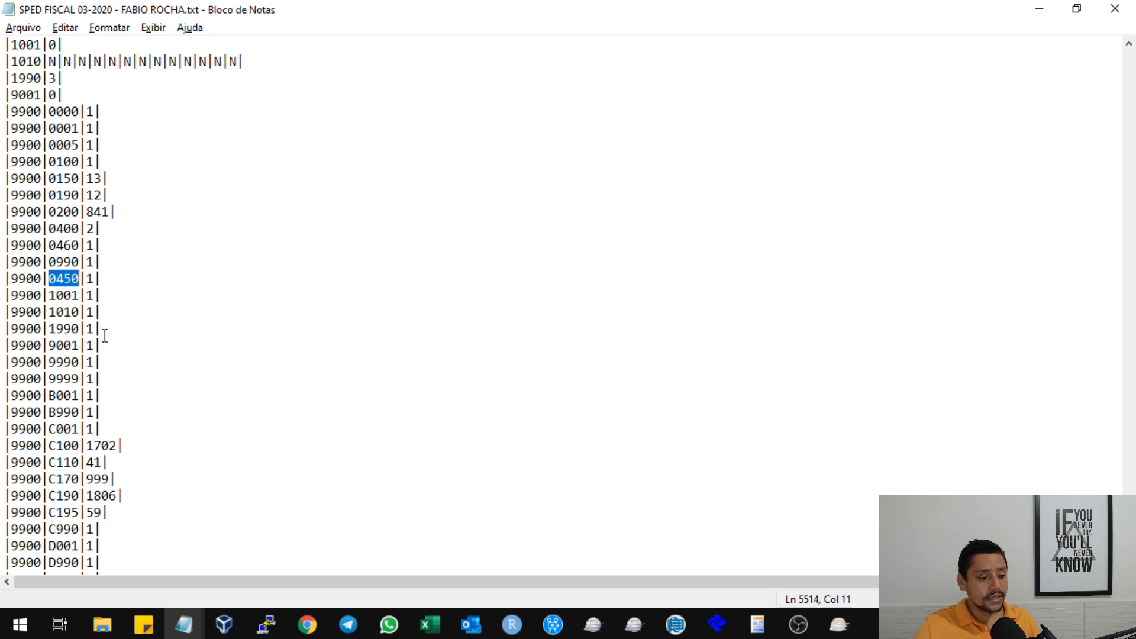
{"action": "scroll", "coordinate": [89, 333], "scroll_direction": "down", "scroll_amount": 3}
{"action": "scroll", "coordinate": [83, 332], "scroll_direction": "up", "scroll_amount": 11}
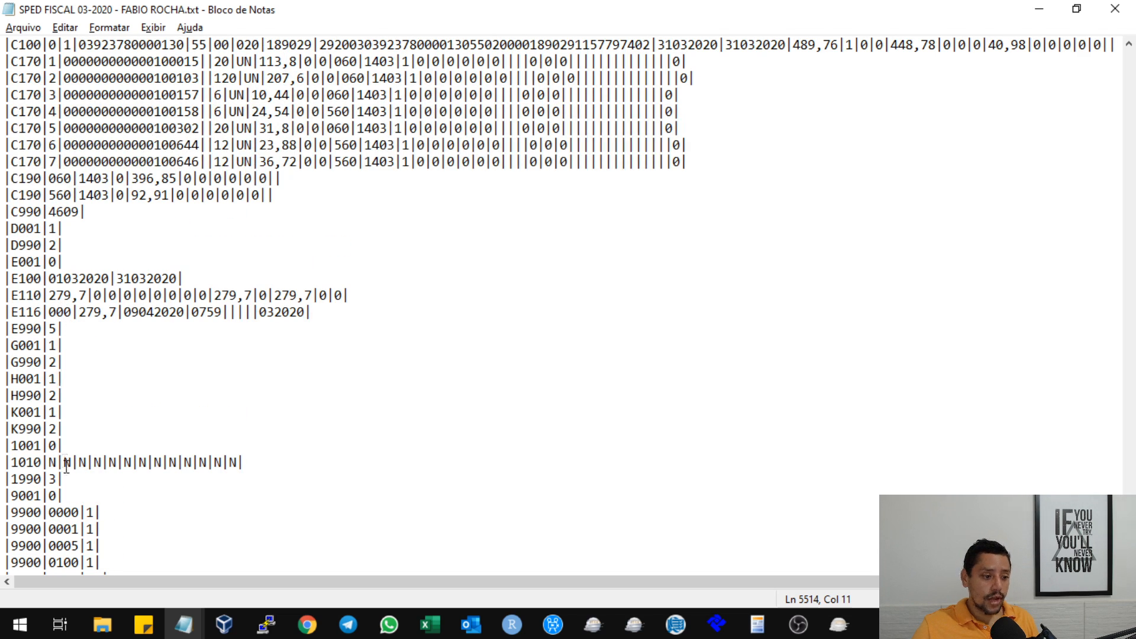
{"action": "scroll", "coordinate": [72, 430], "scroll_direction": "down", "scroll_amount": 6}
{"action": "scroll", "coordinate": [69, 390], "scroll_direction": "down", "scroll_amount": 1}
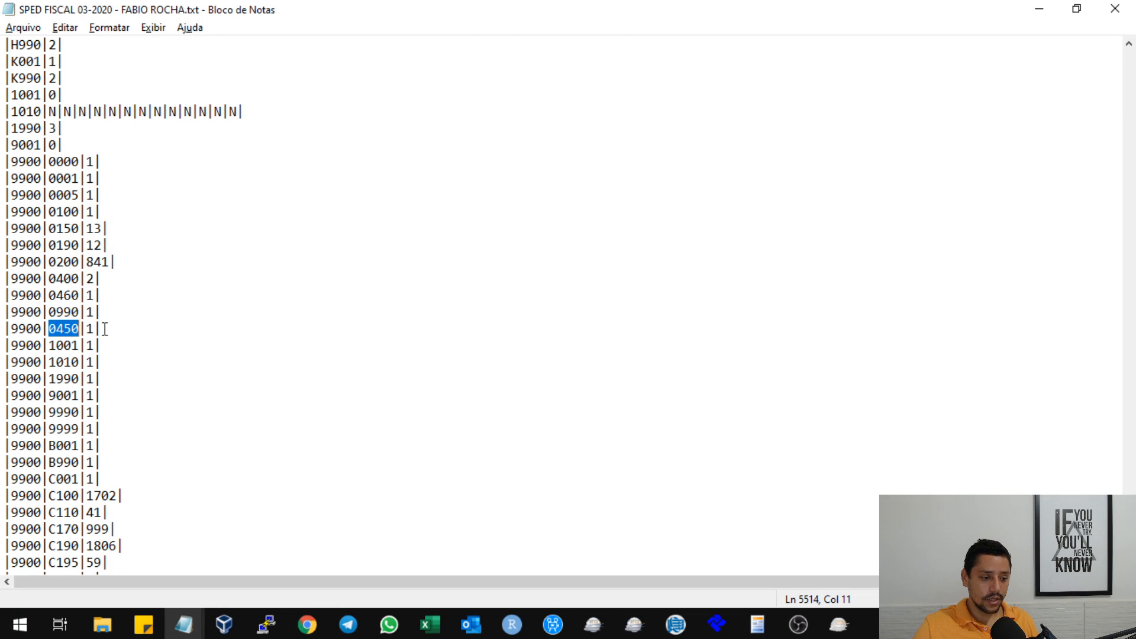
{"action": "scroll", "coordinate": [41, 216], "scroll_direction": "up", "scroll_amount": 5}
{"action": "left_click_drag", "start_coordinate": [6, 227], "coordinate": [71, 315]}
{"action": "left_click", "coordinate": [112, 300]}
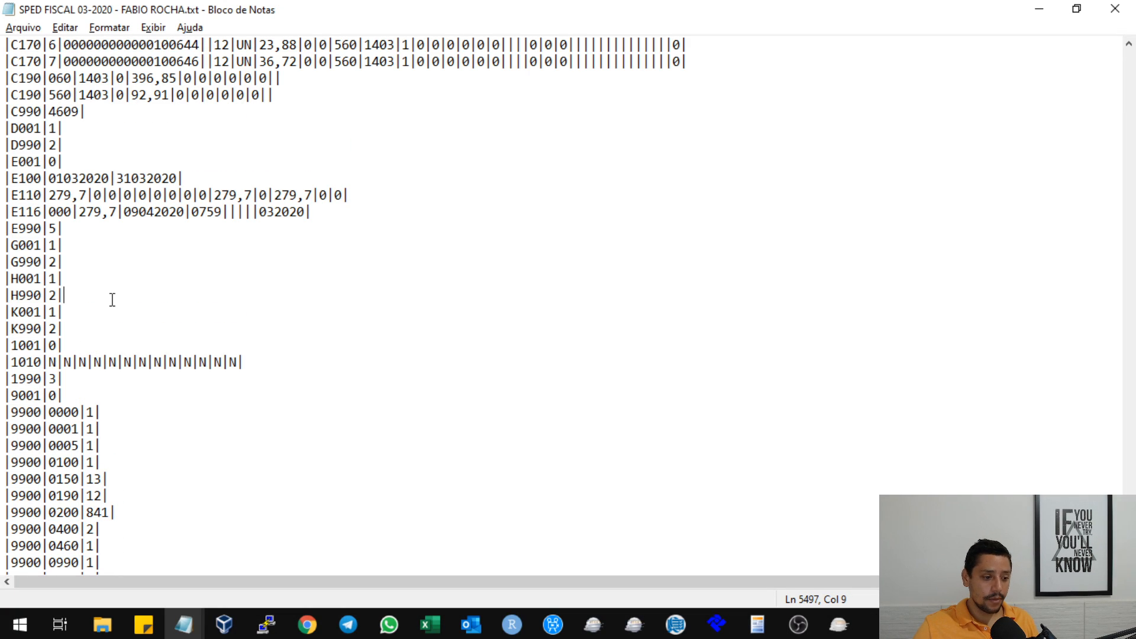
{"action": "double_click", "coordinate": [18, 442]}
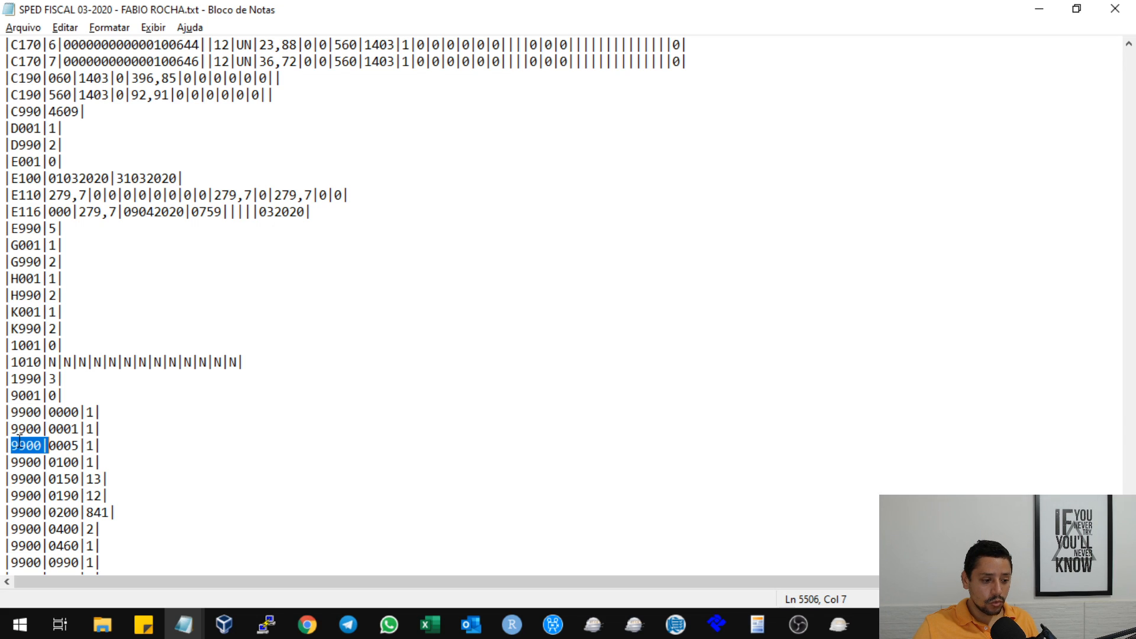
{"action": "double_click", "coordinate": [58, 447]}
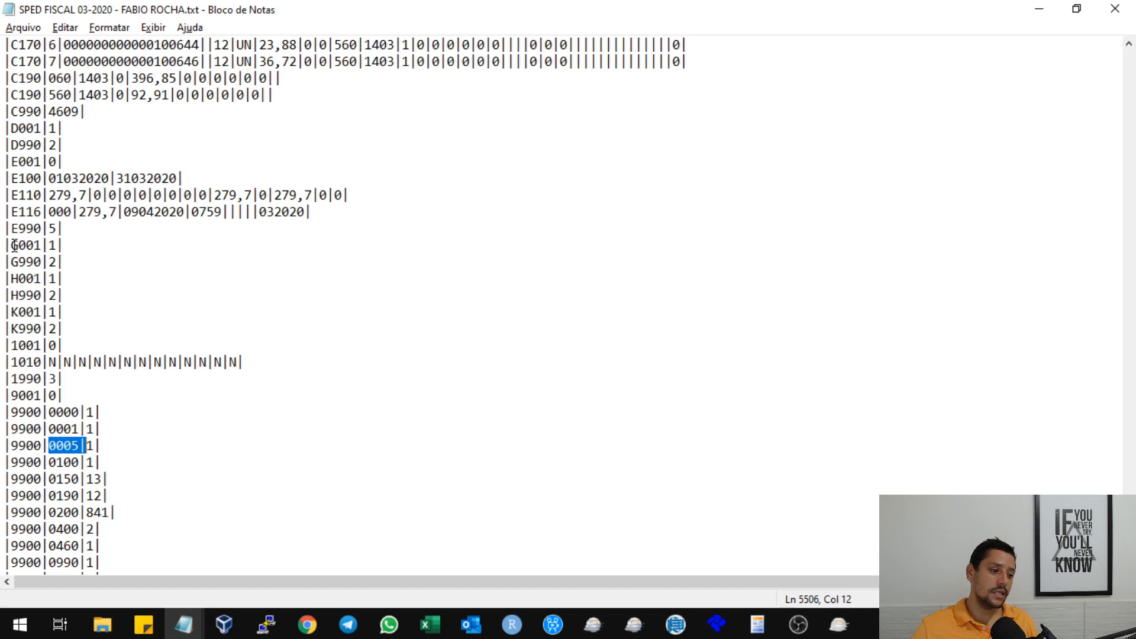
Examine the opening and closing records of blocks G, H and K, focusing on the G990 line
{"action": "left_click_drag", "start_coordinate": [13, 245], "coordinate": [67, 261]}
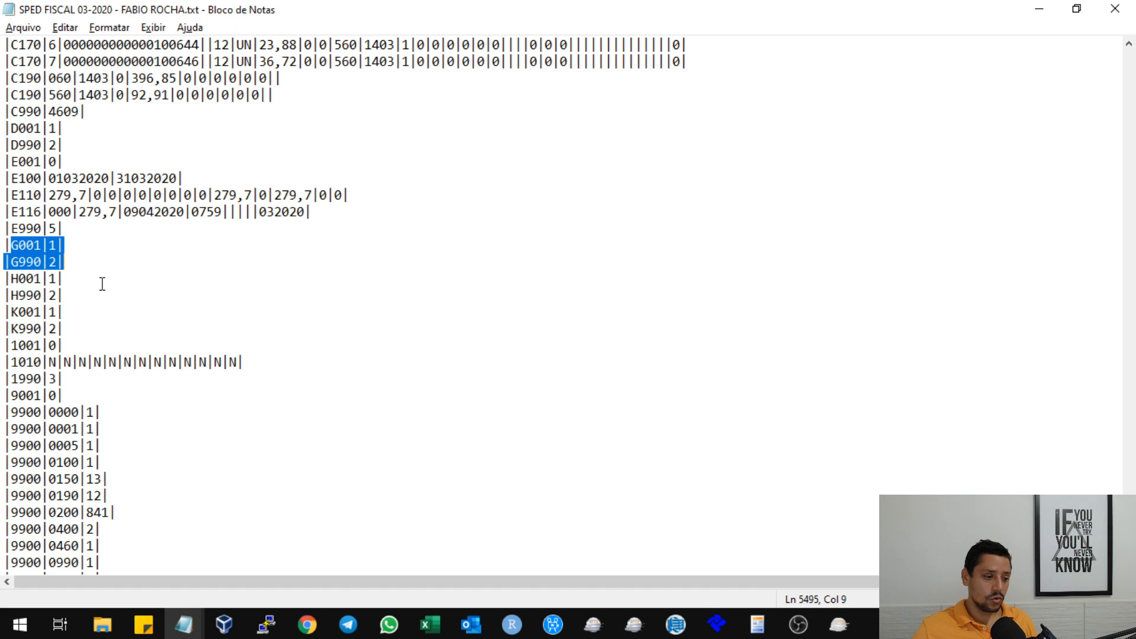
{"action": "left_click", "coordinate": [47, 330]}
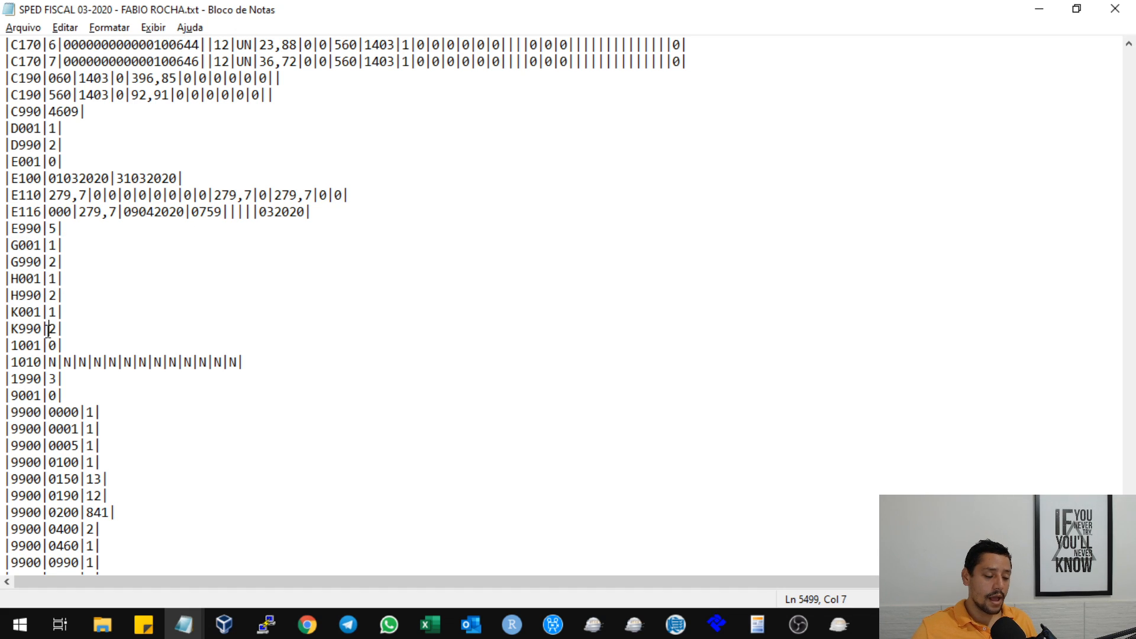
{"action": "left_click_drag", "start_coordinate": [5, 244], "coordinate": [93, 330]}
{"action": "left_click", "coordinate": [61, 262]}
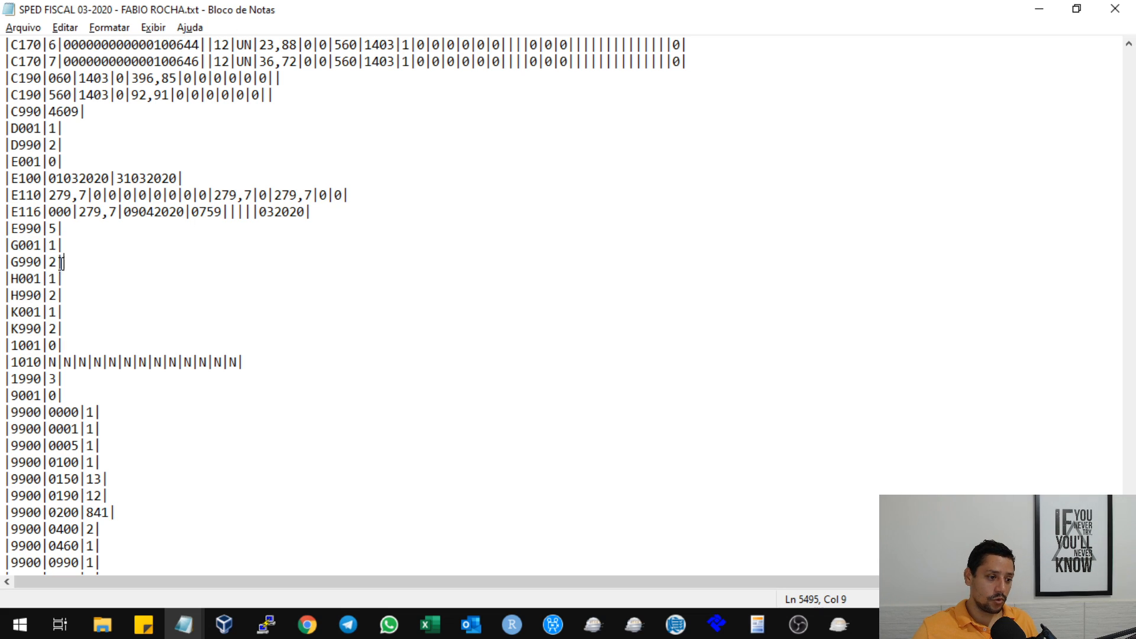
{"action": "left_click_drag", "start_coordinate": [11, 262], "coordinate": [66, 262]}
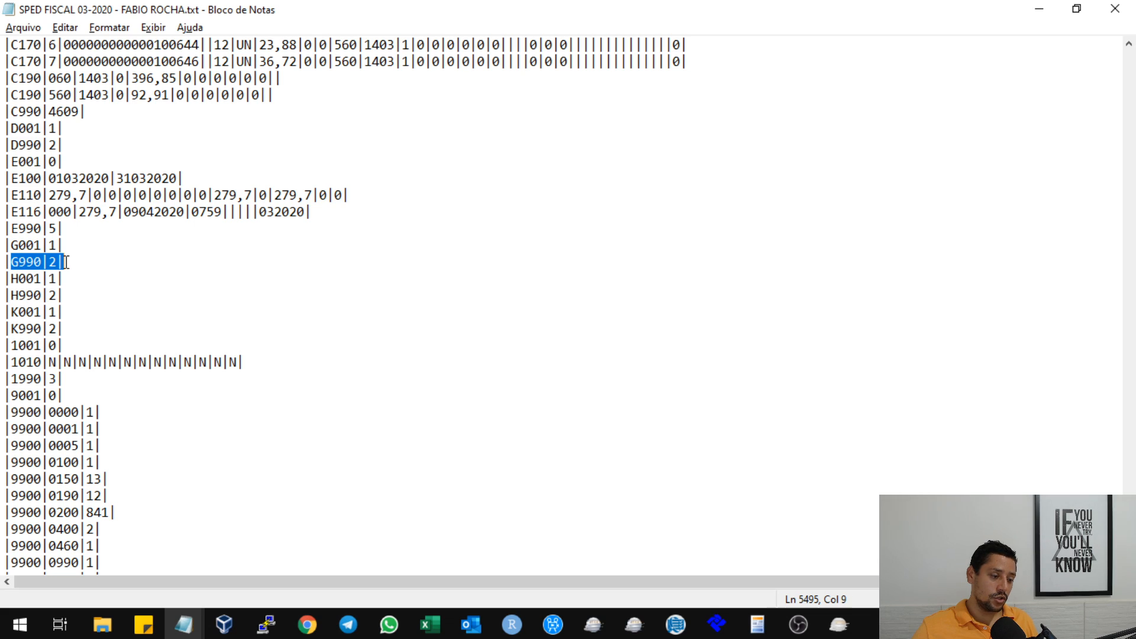
{"action": "left_click", "coordinate": [70, 331]}
{"action": "key", "text": "Return"}
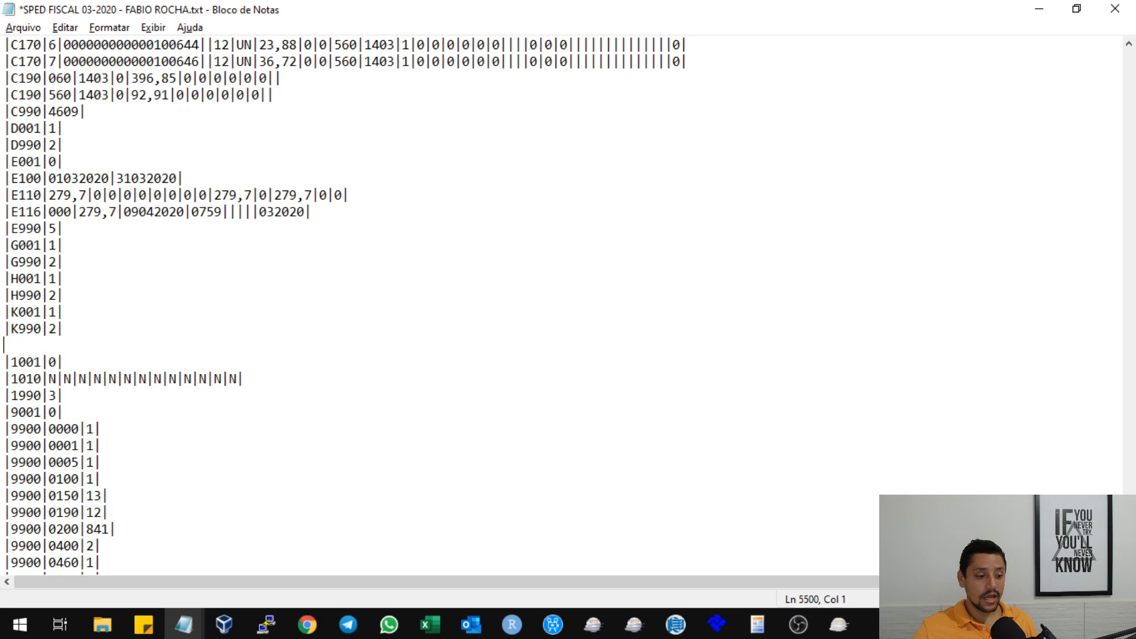
{"action": "key", "text": "BackSpace"}
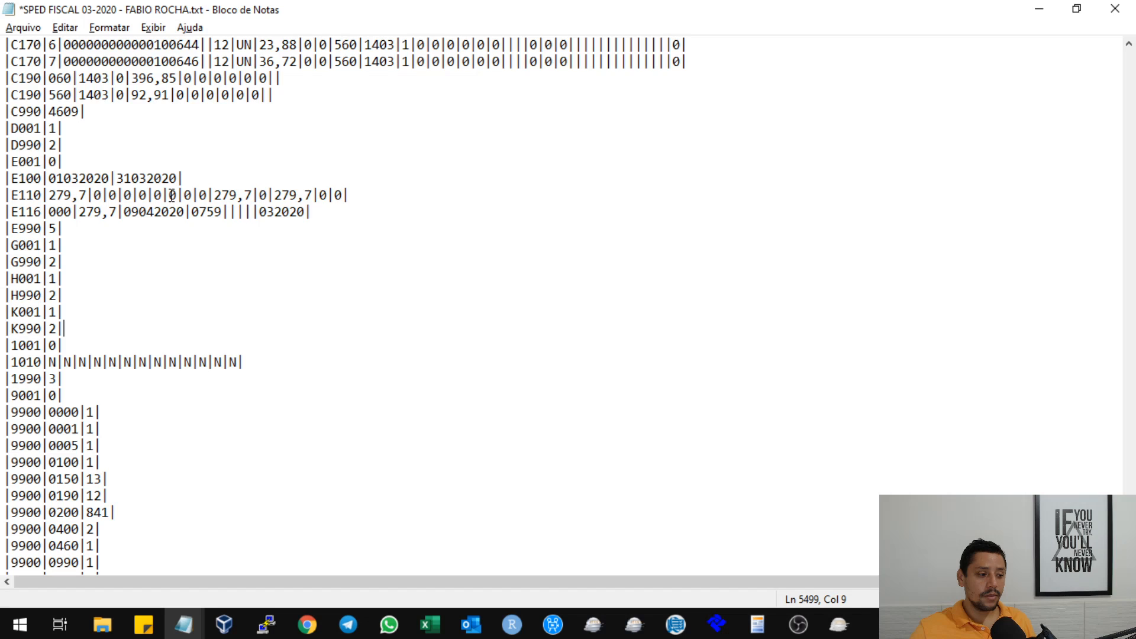
Check the record code and quantity of the 9900 line for record 0450
{"action": "scroll", "coordinate": [172, 194], "scroll_direction": "down", "scroll_amount": 6}
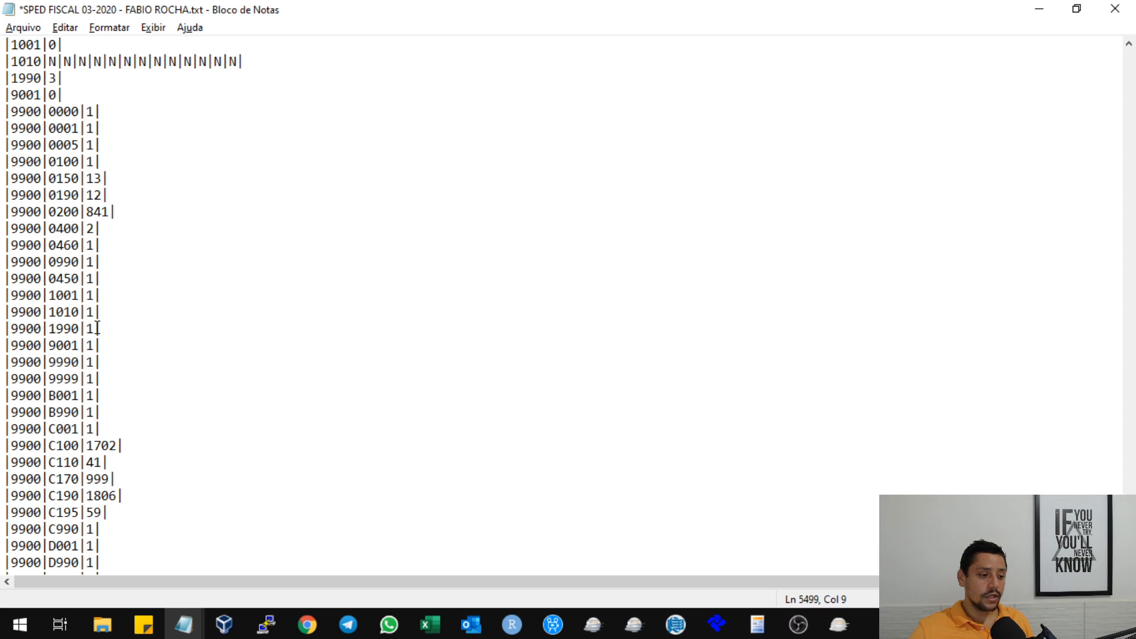
{"action": "left_click_drag", "start_coordinate": [51, 275], "coordinate": [79, 276]}
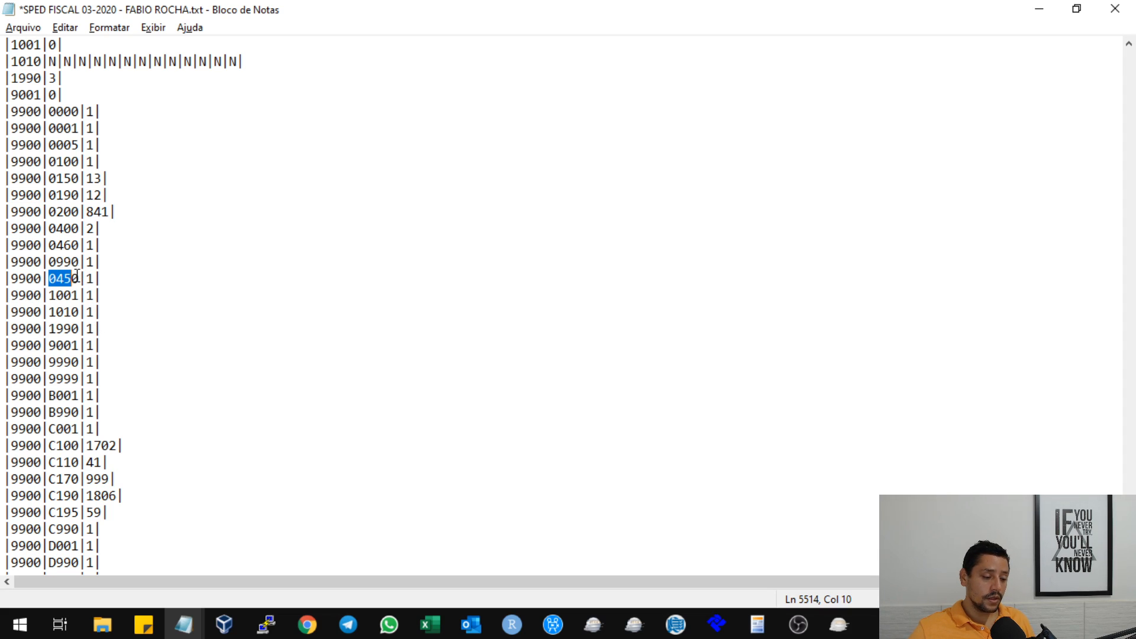
{"action": "left_click", "coordinate": [88, 277]}
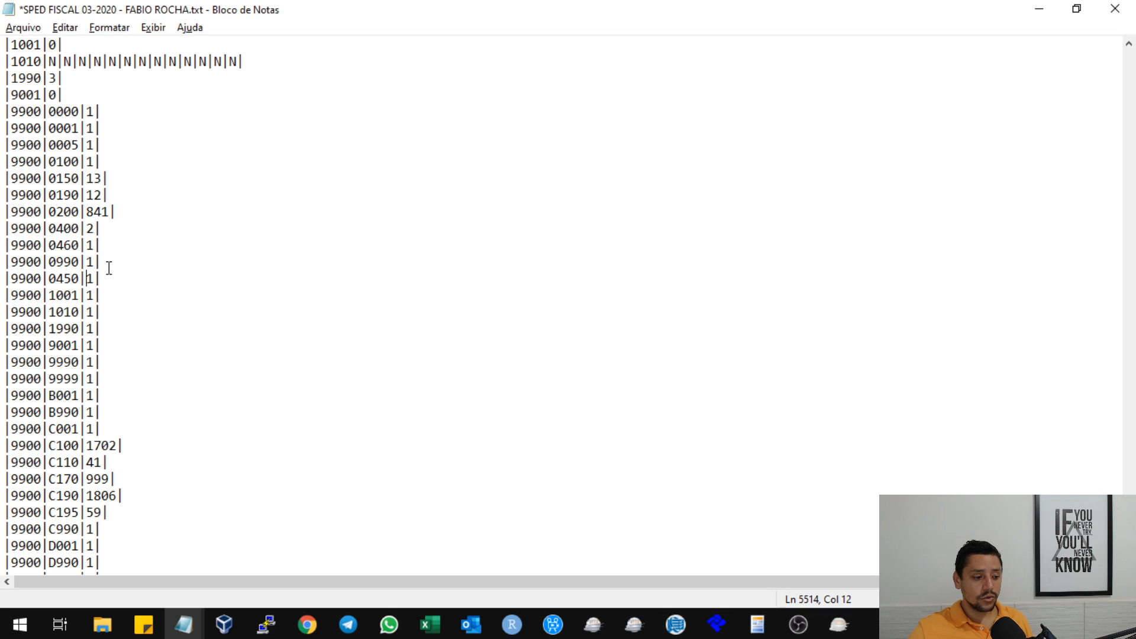
Acknowledge the validation message in Sped Fiscal, and restart the program
{"action": "left_click", "coordinate": [839, 625]}
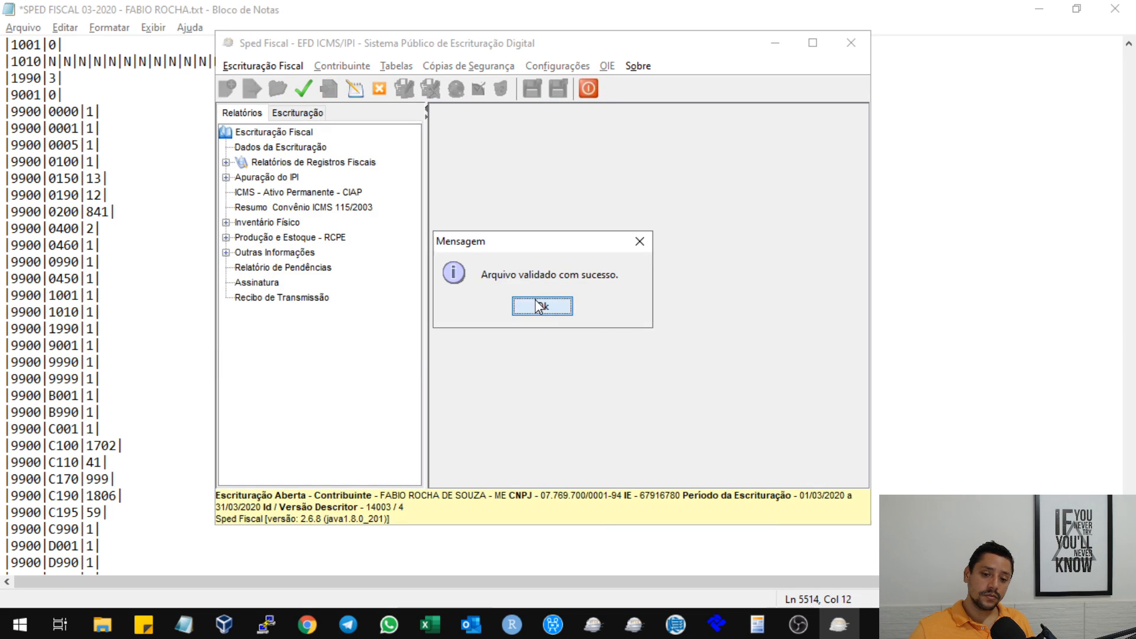
{"action": "left_click", "coordinate": [532, 305]}
{"action": "left_click", "coordinate": [837, 41]}
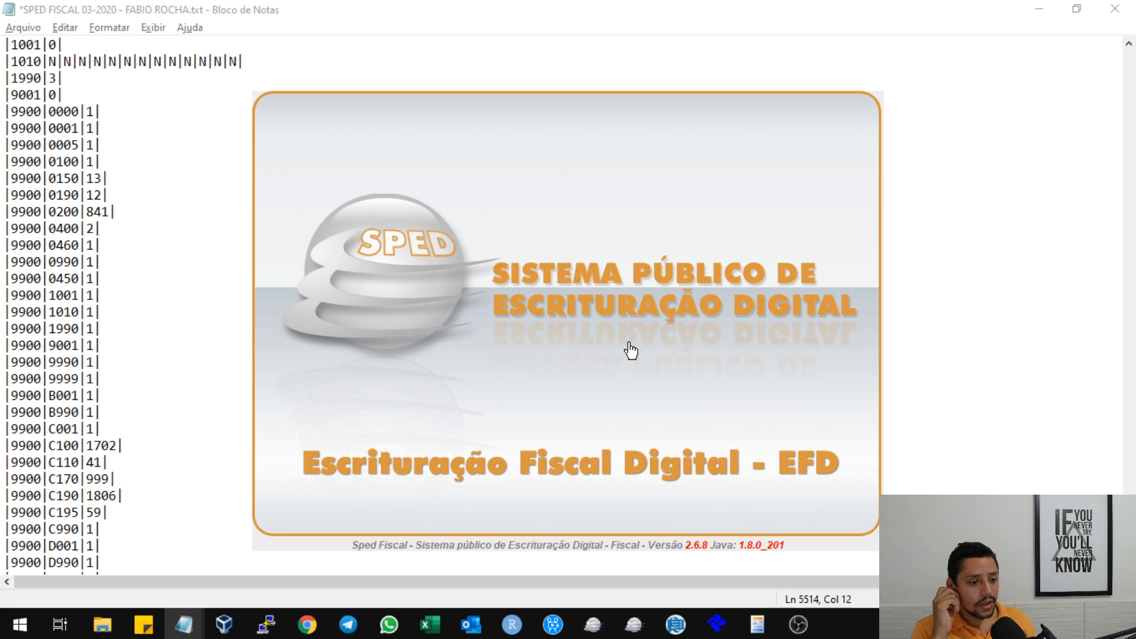
Examine the list of 9900 lines in the text file, including the block 0 record codes from 0100 to 0450
{"action": "left_click", "coordinate": [180, 230]}
{"action": "scroll", "coordinate": [251, 296], "scroll_direction": "up", "scroll_amount": 3}
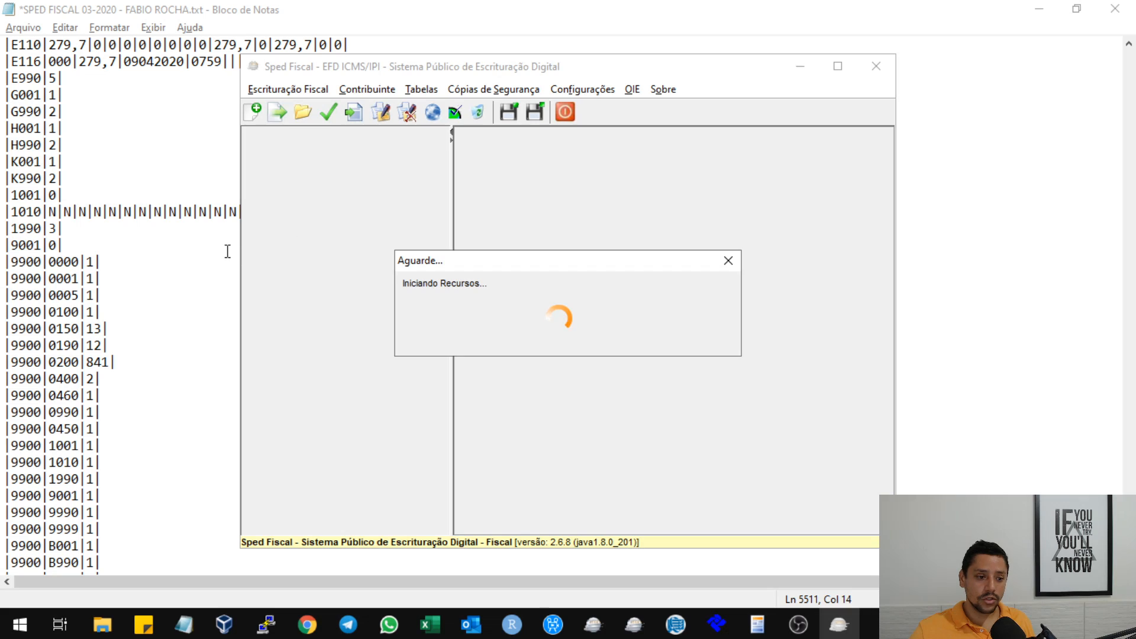
{"action": "left_click", "coordinate": [207, 262]}
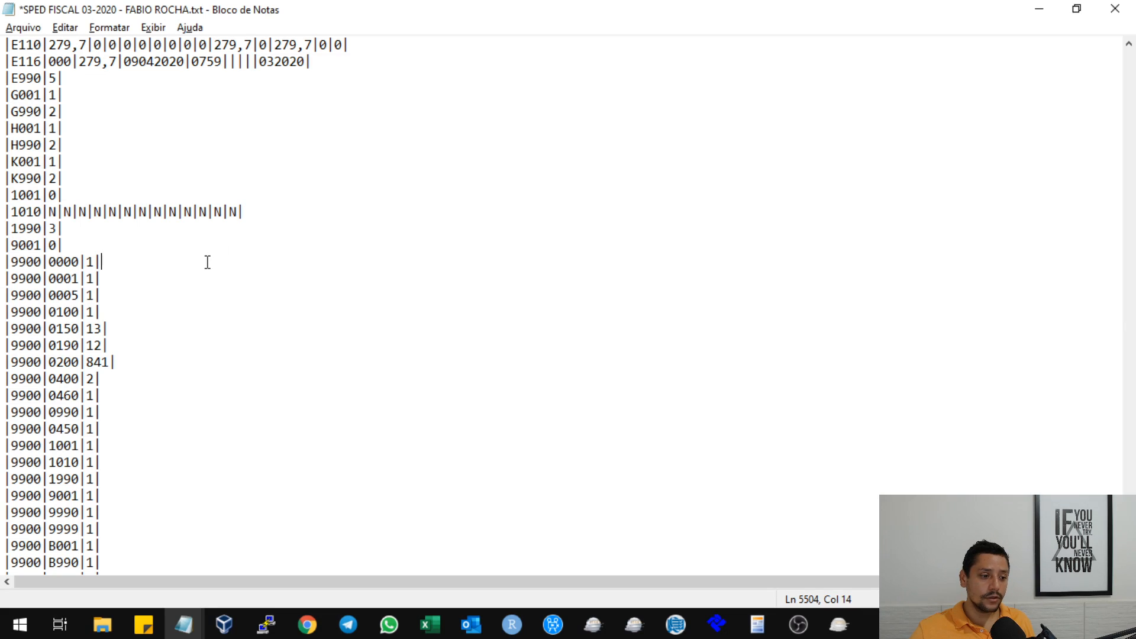
{"action": "scroll", "coordinate": [214, 285], "scroll_direction": "down", "scroll_amount": 2}
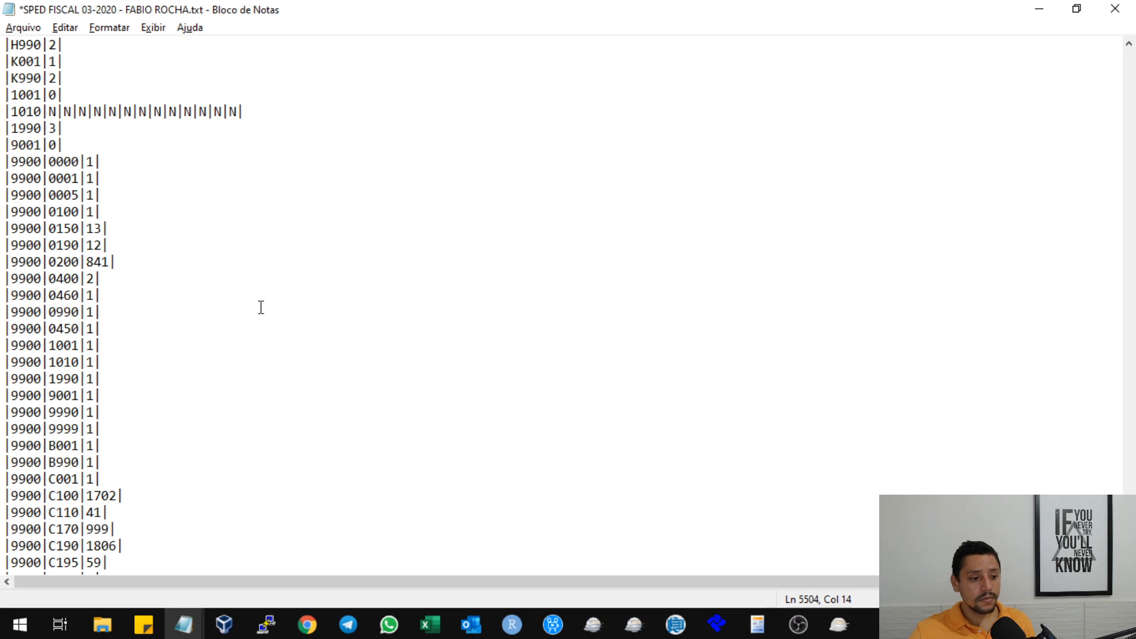
{"action": "scroll", "coordinate": [259, 307], "scroll_direction": "down", "scroll_amount": 4}
{"action": "scroll", "coordinate": [227, 212], "scroll_direction": "up", "scroll_amount": 3}
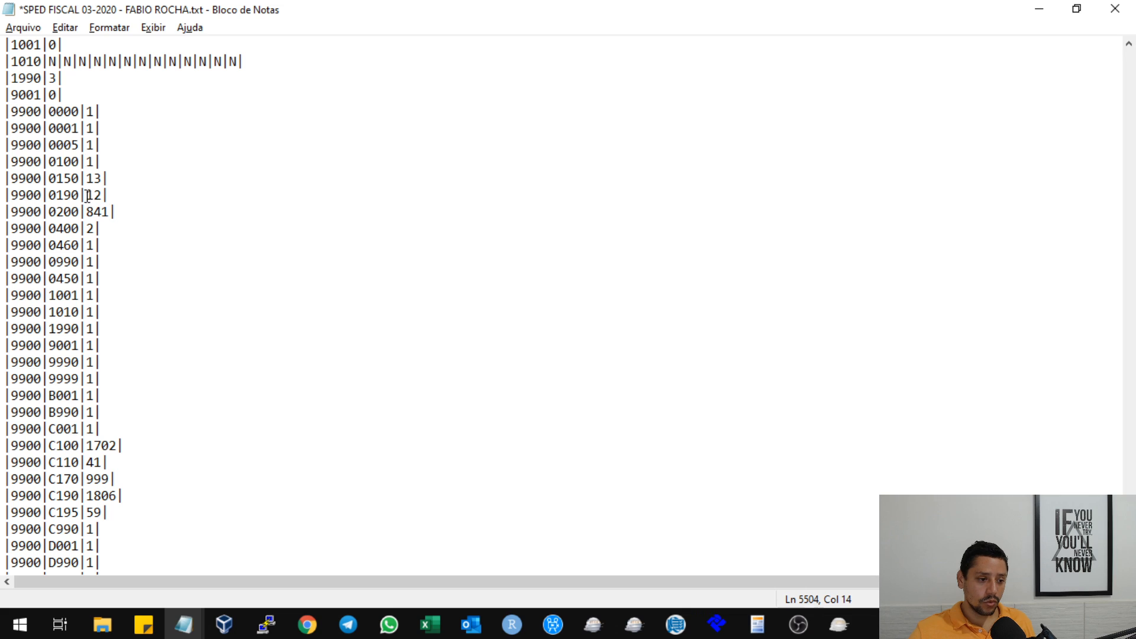
{"action": "left_click_drag", "start_coordinate": [80, 161], "coordinate": [83, 275]}
{"action": "left_click", "coordinate": [168, 261]}
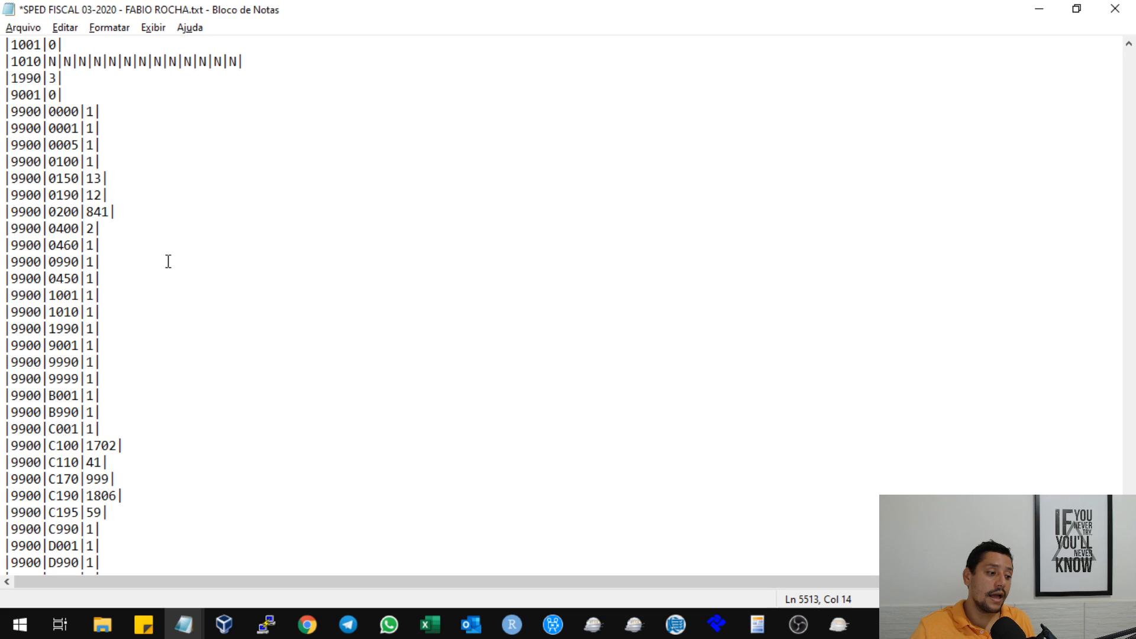
{"action": "scroll", "coordinate": [177, 295], "scroll_direction": "up", "scroll_amount": 1}
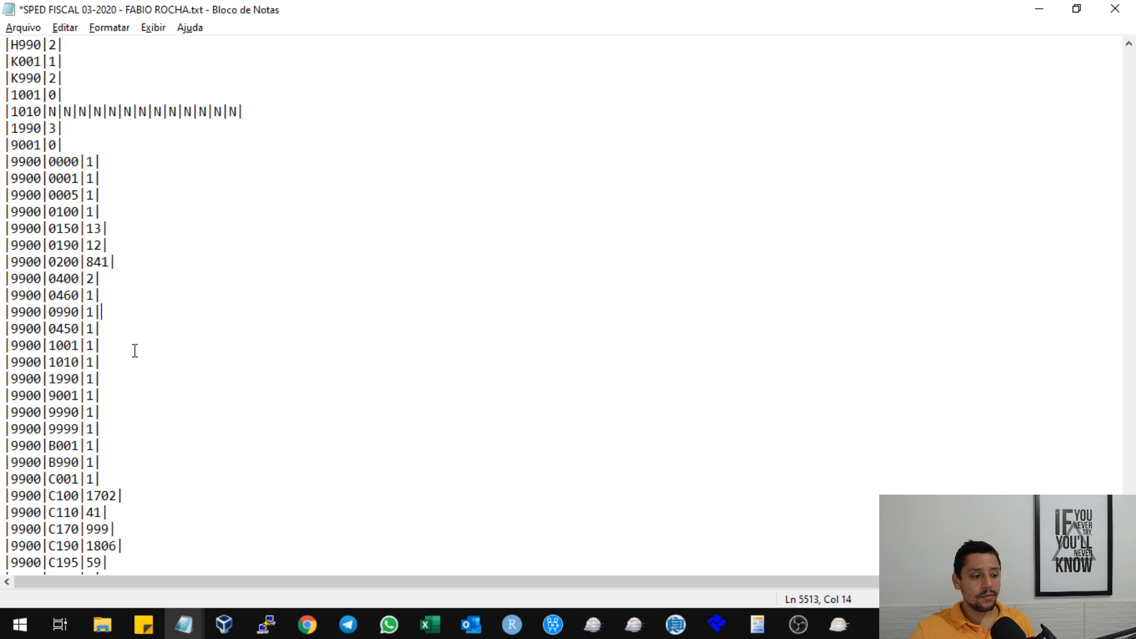
{"action": "scroll", "coordinate": [135, 343], "scroll_direction": "down", "scroll_amount": 2}
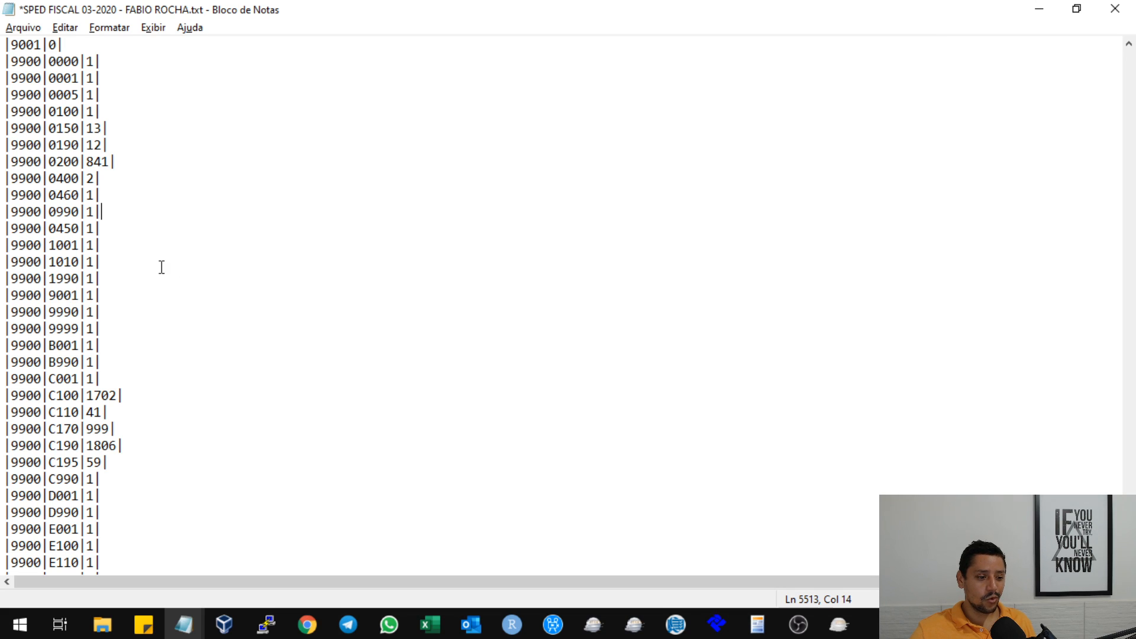
{"action": "scroll", "coordinate": [454, 402], "scroll_direction": "down", "scroll_amount": 2}
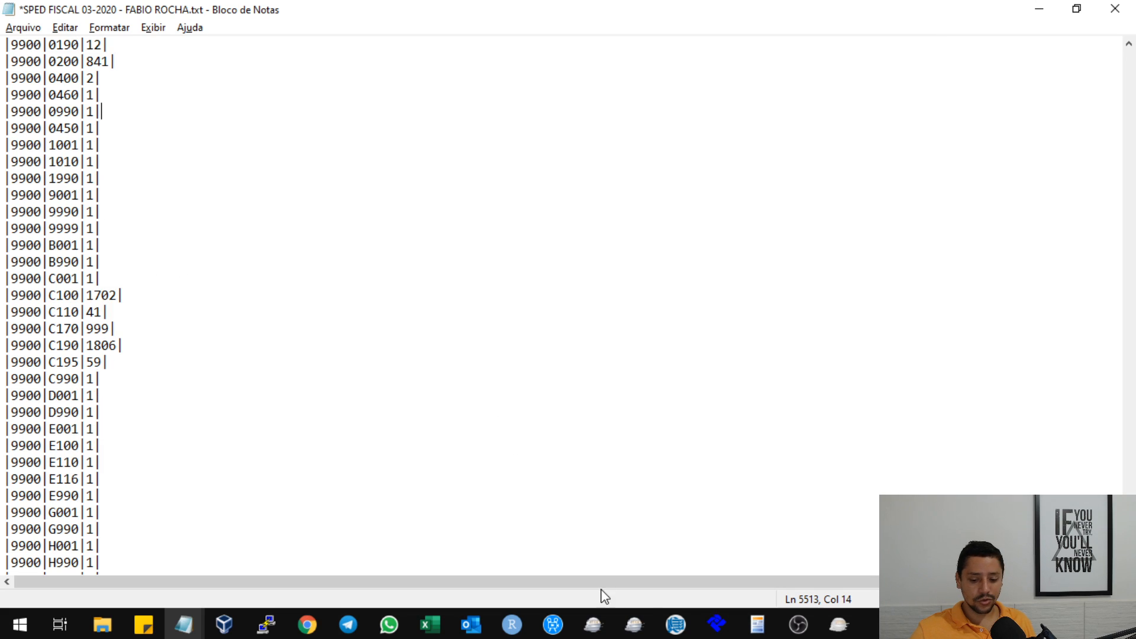
Switch to Chrome and consult the practical guide's block 9 table and the mind map's branches for records 9990 and 9999
{"action": "left_click", "coordinate": [846, 623]}
{"action": "mouse_move", "coordinate": [307, 622]}
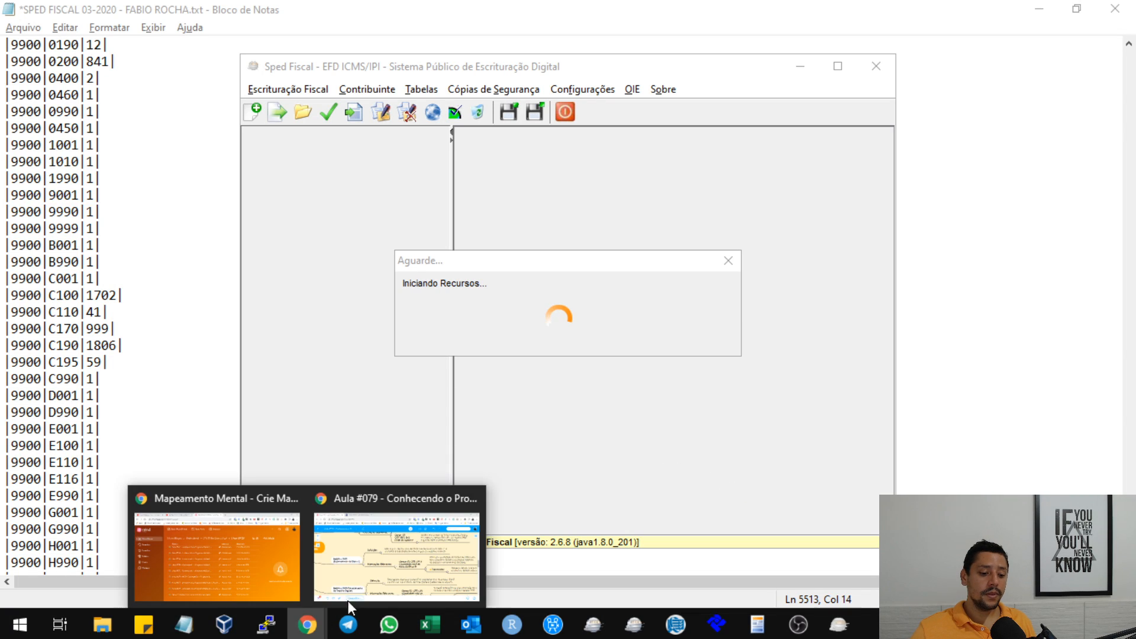
{"action": "left_click", "coordinate": [398, 540]}
{"action": "left_click", "coordinate": [285, 7]}
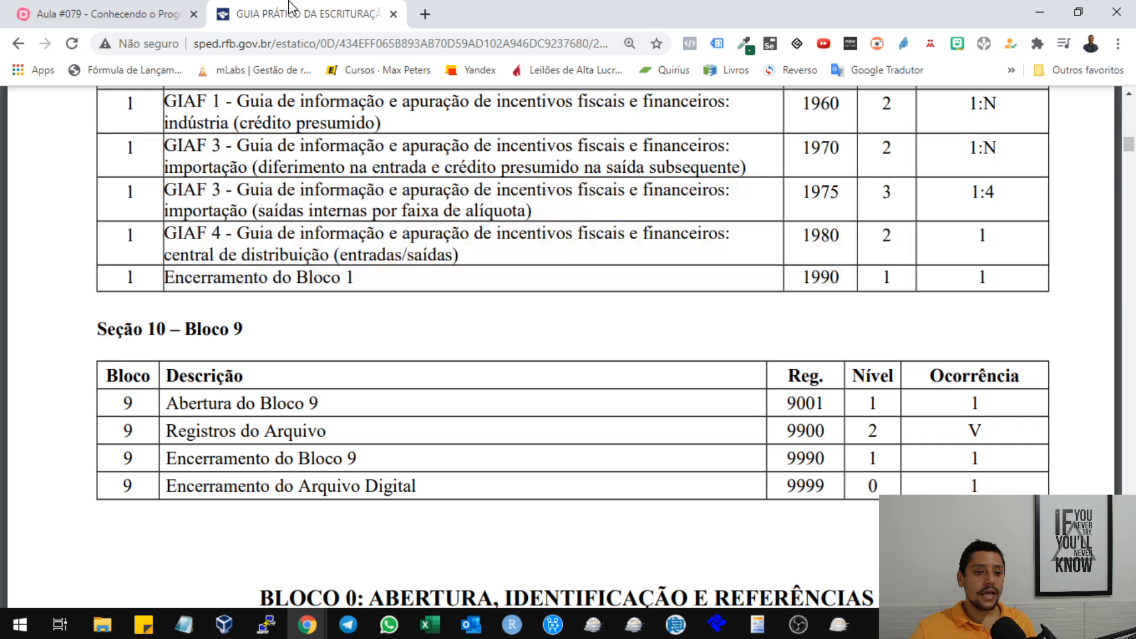
{"action": "key", "text": "ctrl+Tab"}
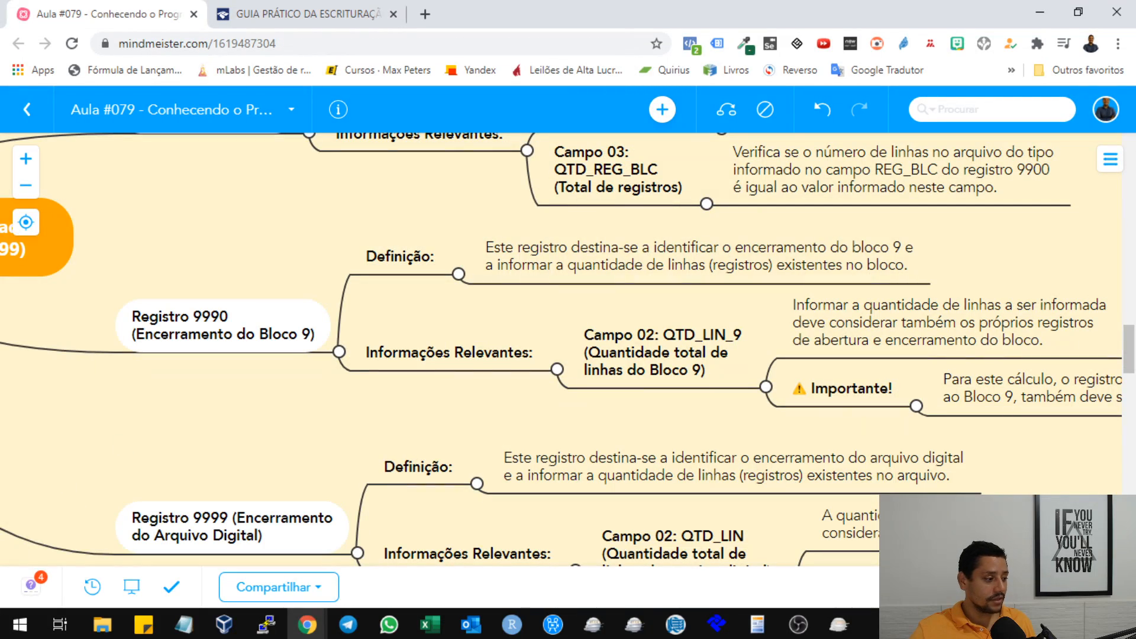